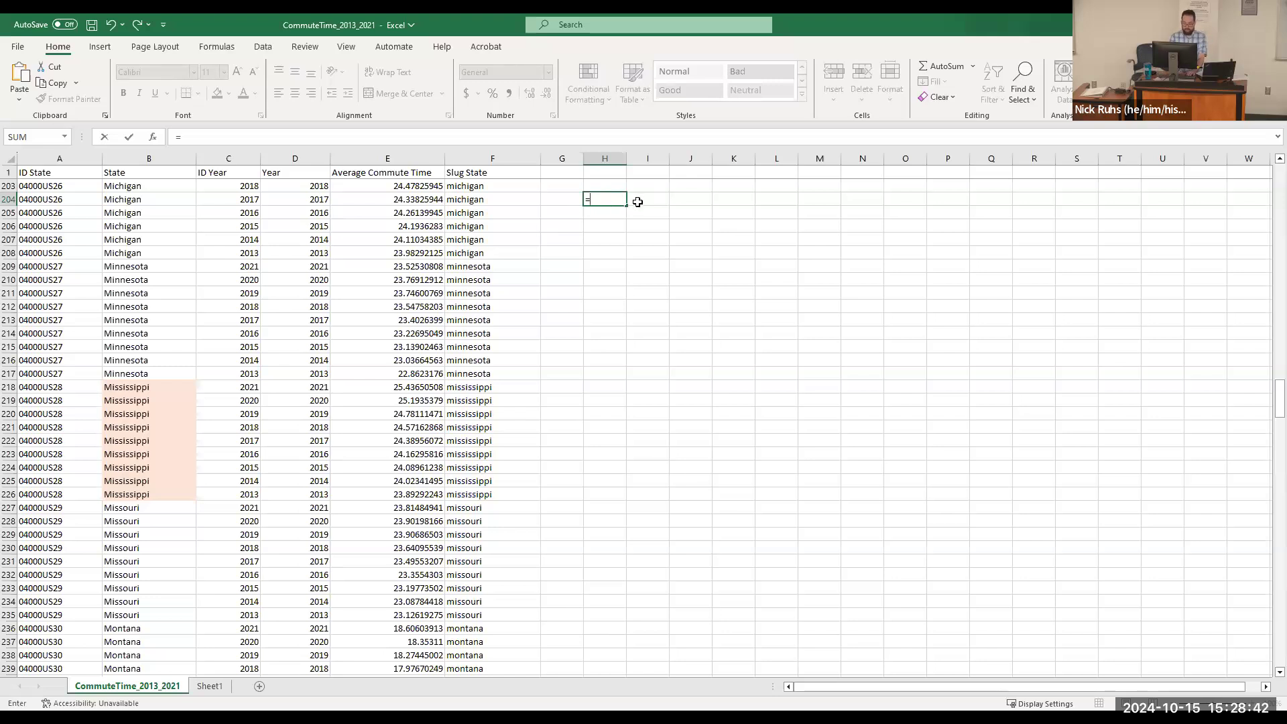
pyautogui.write('E@')
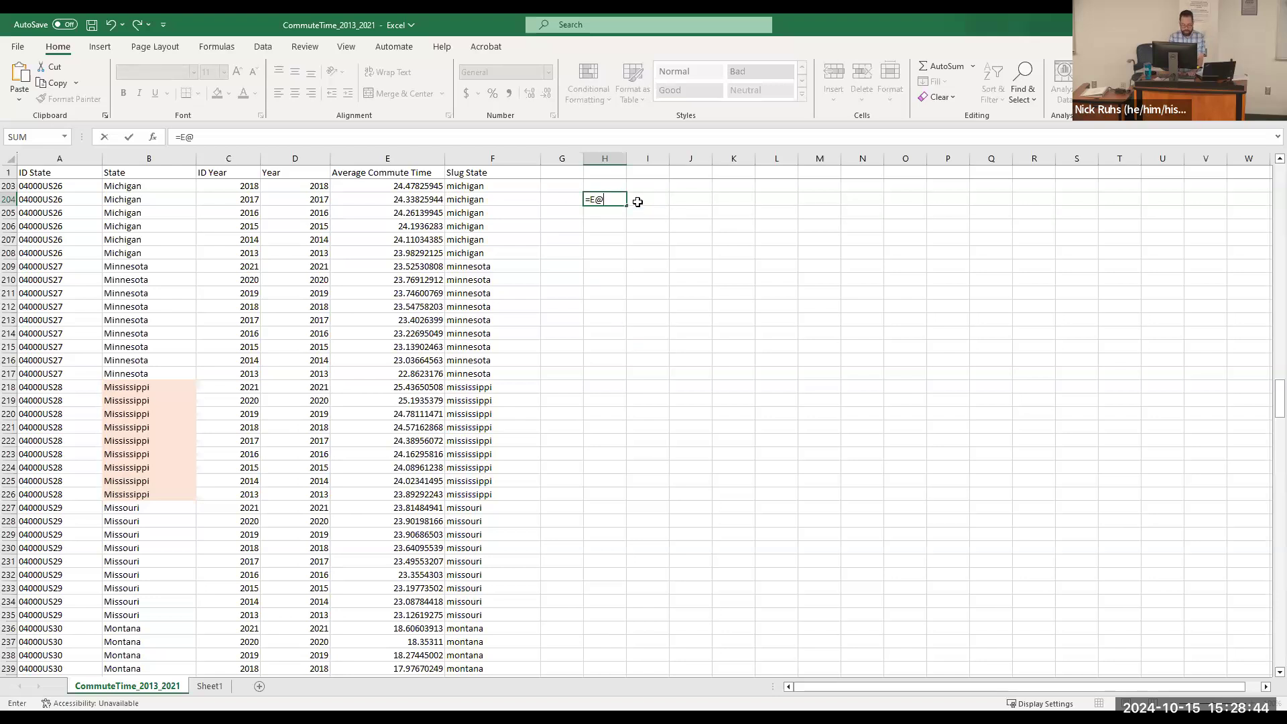
pyautogui.press('BackSpace')
pyautogui.write('@')
pyautogui.press('BackSpace')
pyautogui.write('2')
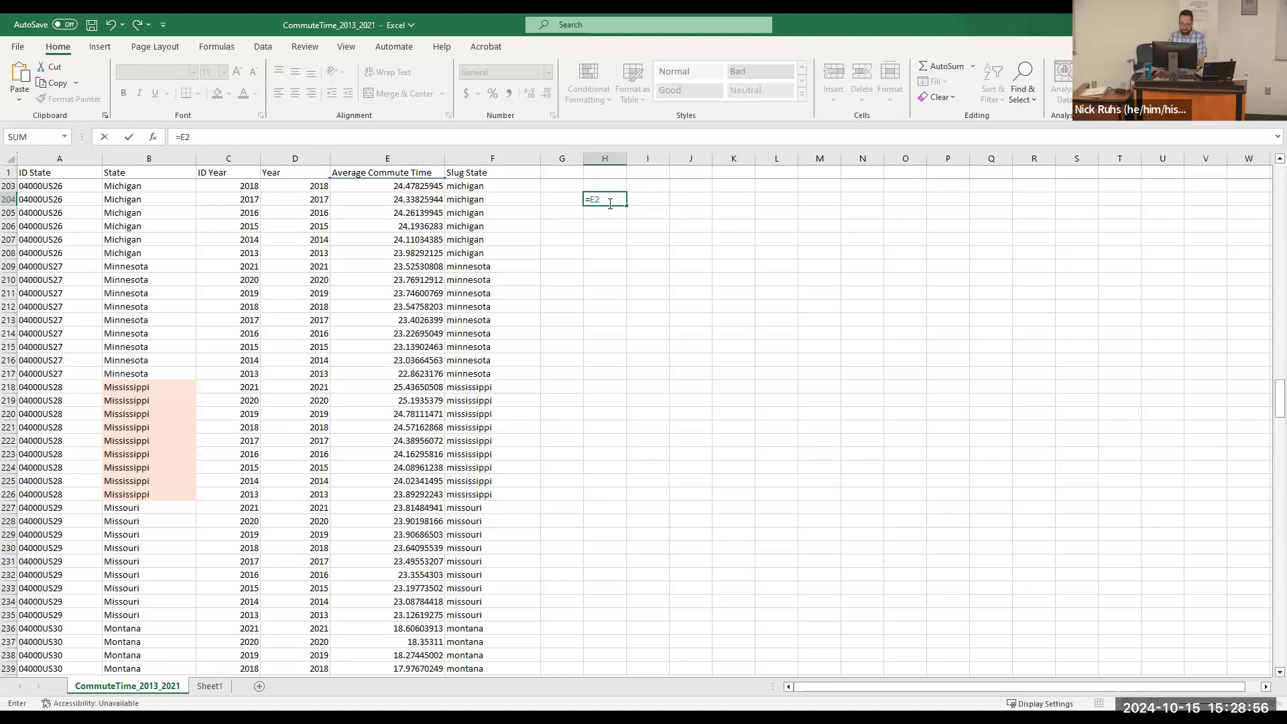
pyautogui.press('BackSpace')
pyautogui.press('BackSpace')
pyautogui.click(411, 186)
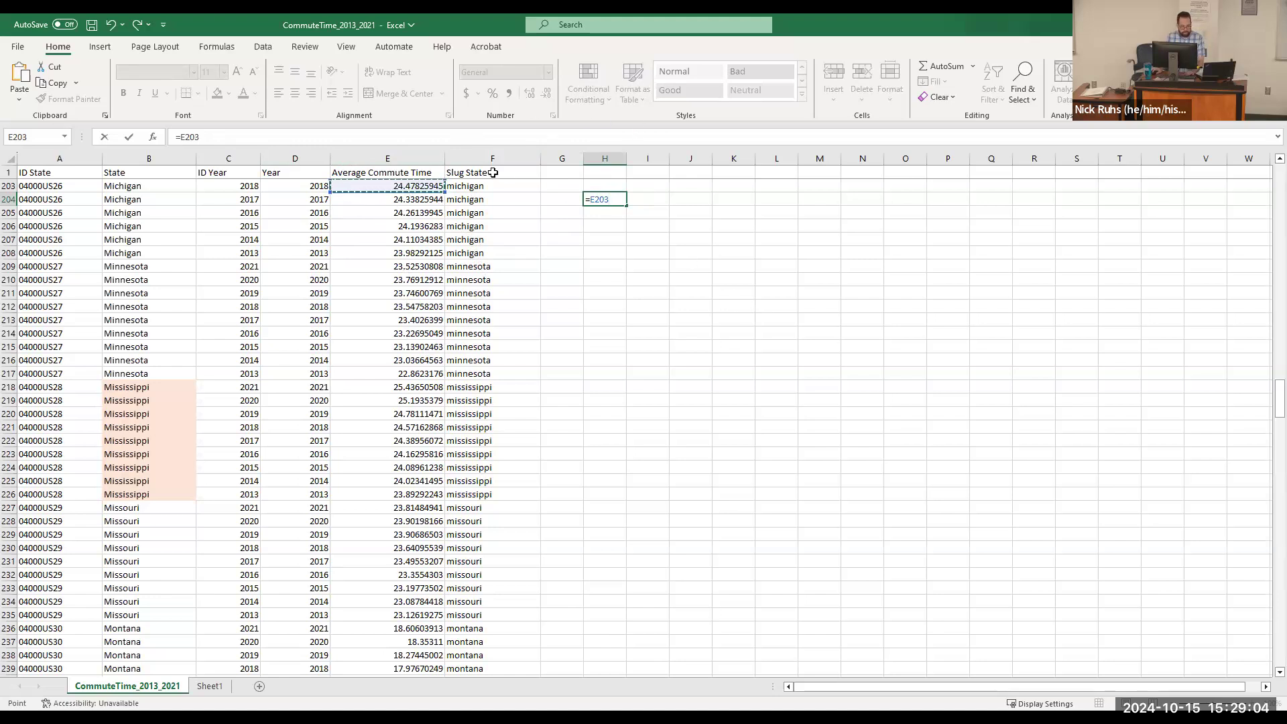
pyautogui.press('BackSpace')
pyautogui.press('BackSpace')
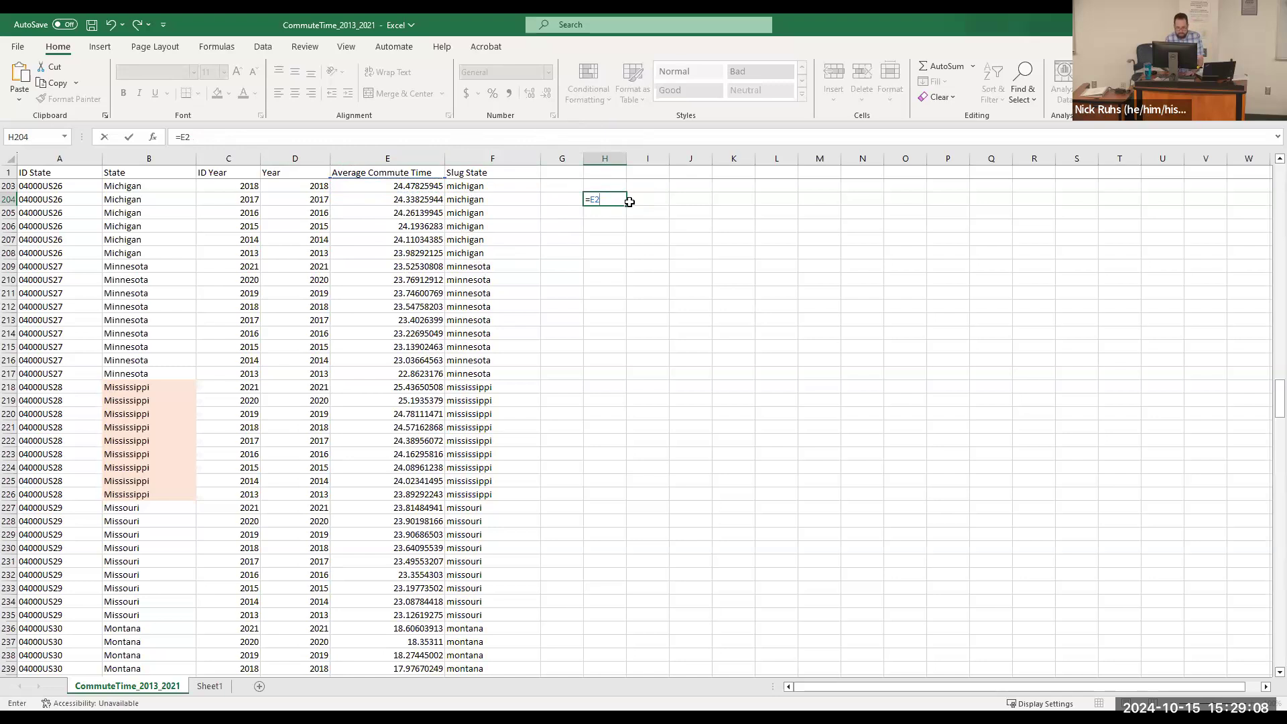
pyautogui.press('BackSpace')
pyautogui.press('BackSpace')
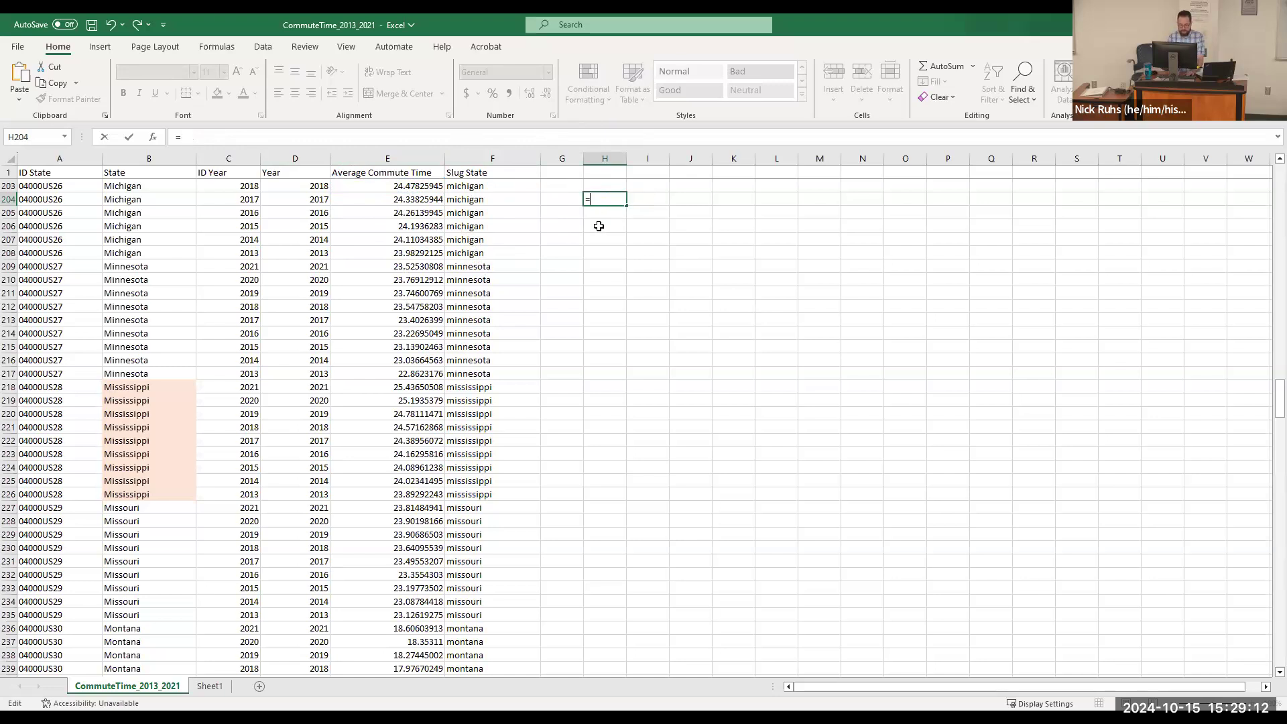
# Step: Complete the formula in cell H204 as =E2+E3+E4, adding the first three average commute times
pyautogui.write('E2+e')
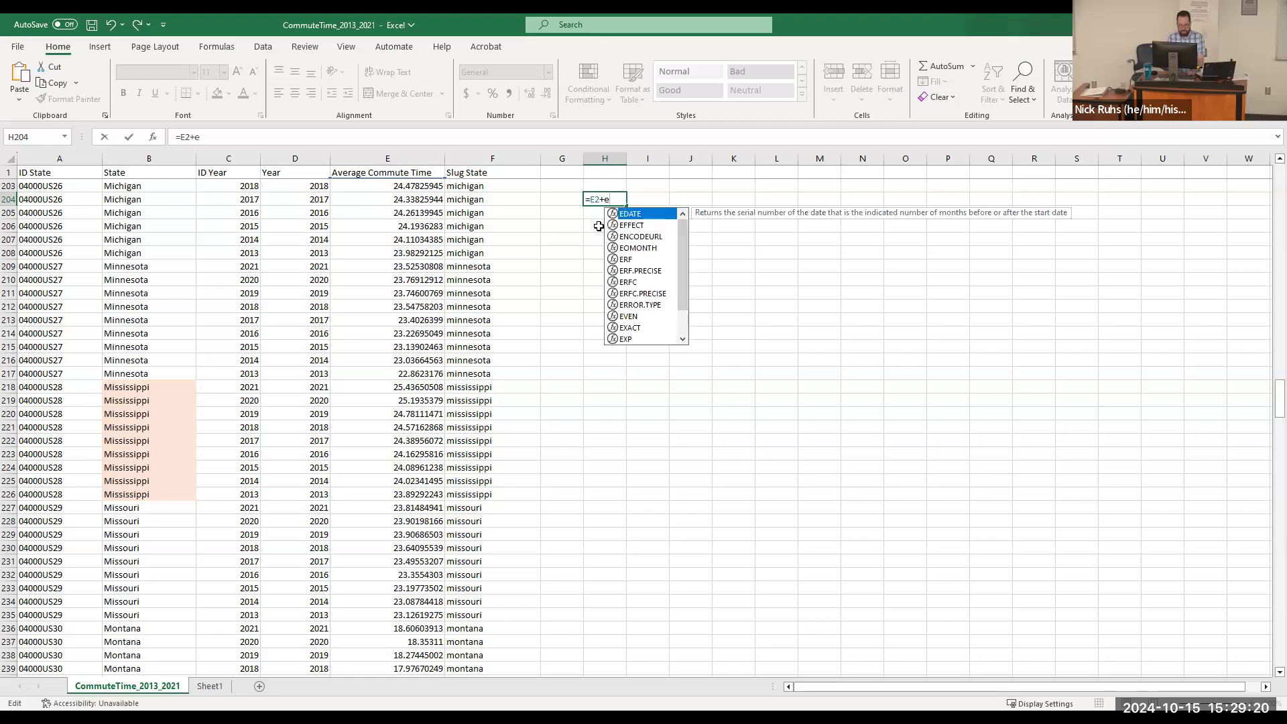
pyautogui.write('3')
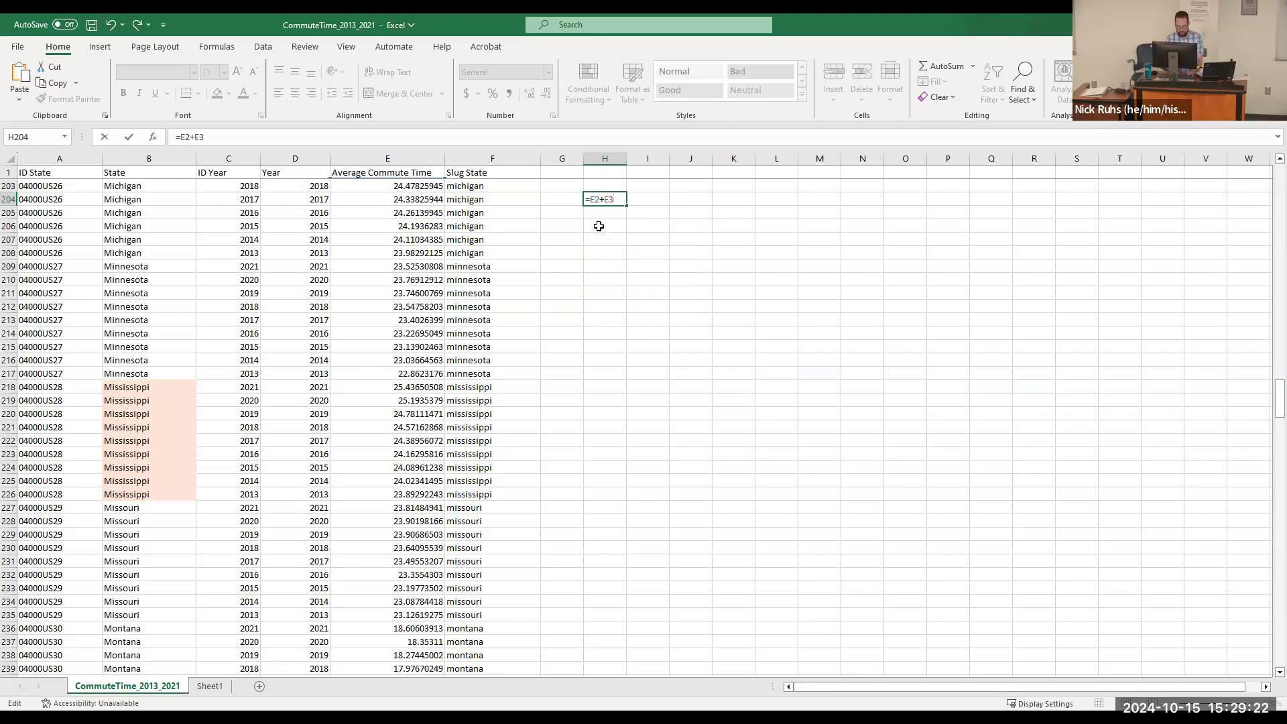
pyautogui.write('+E')
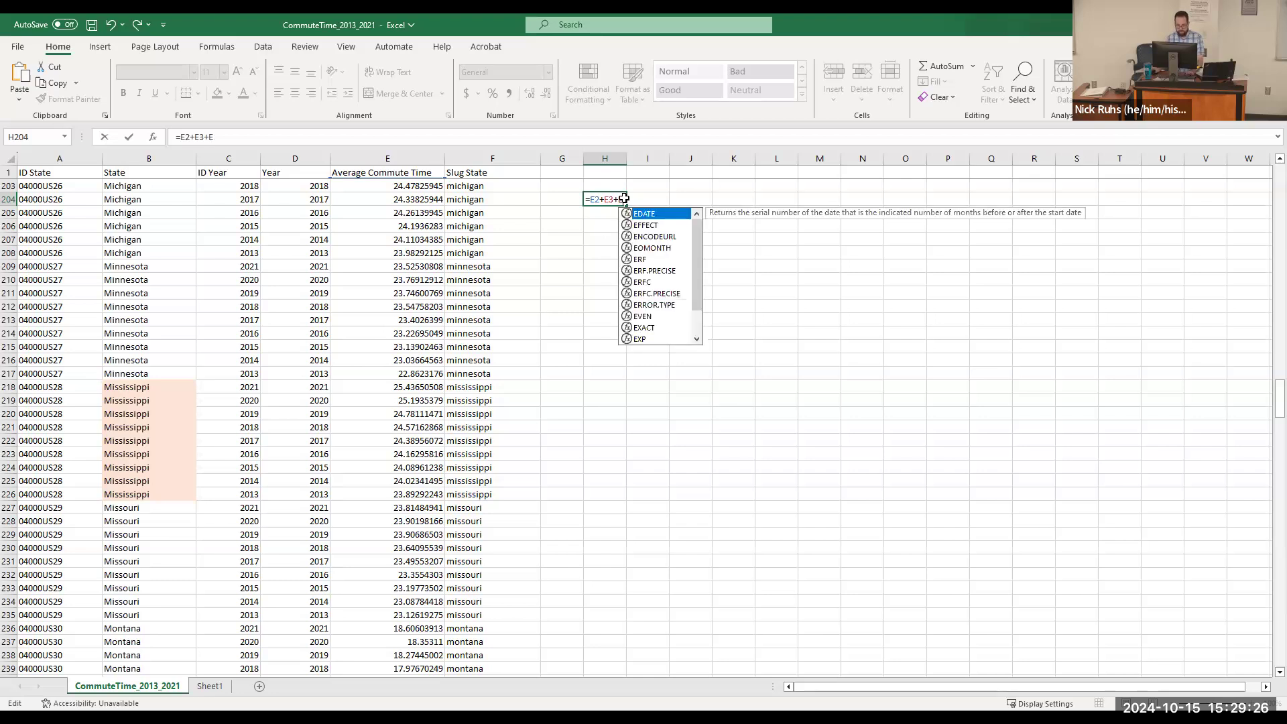
pyautogui.write('4')
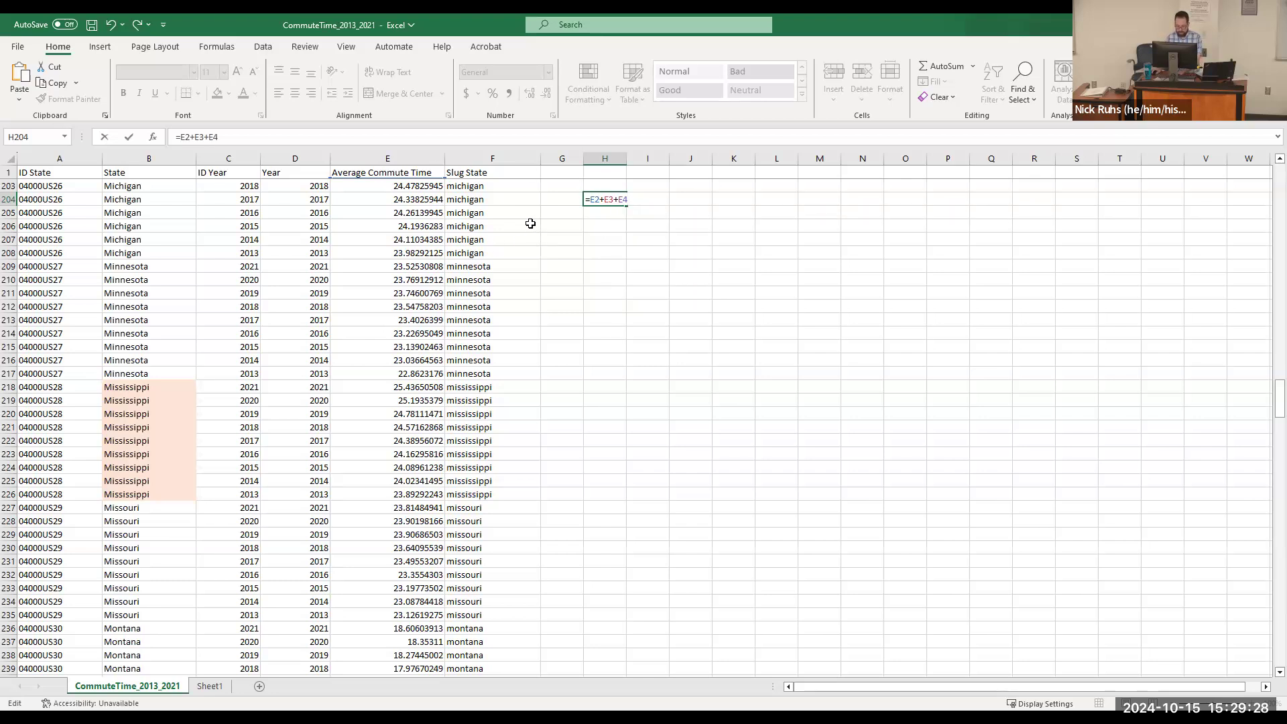
pyautogui.press('Return')
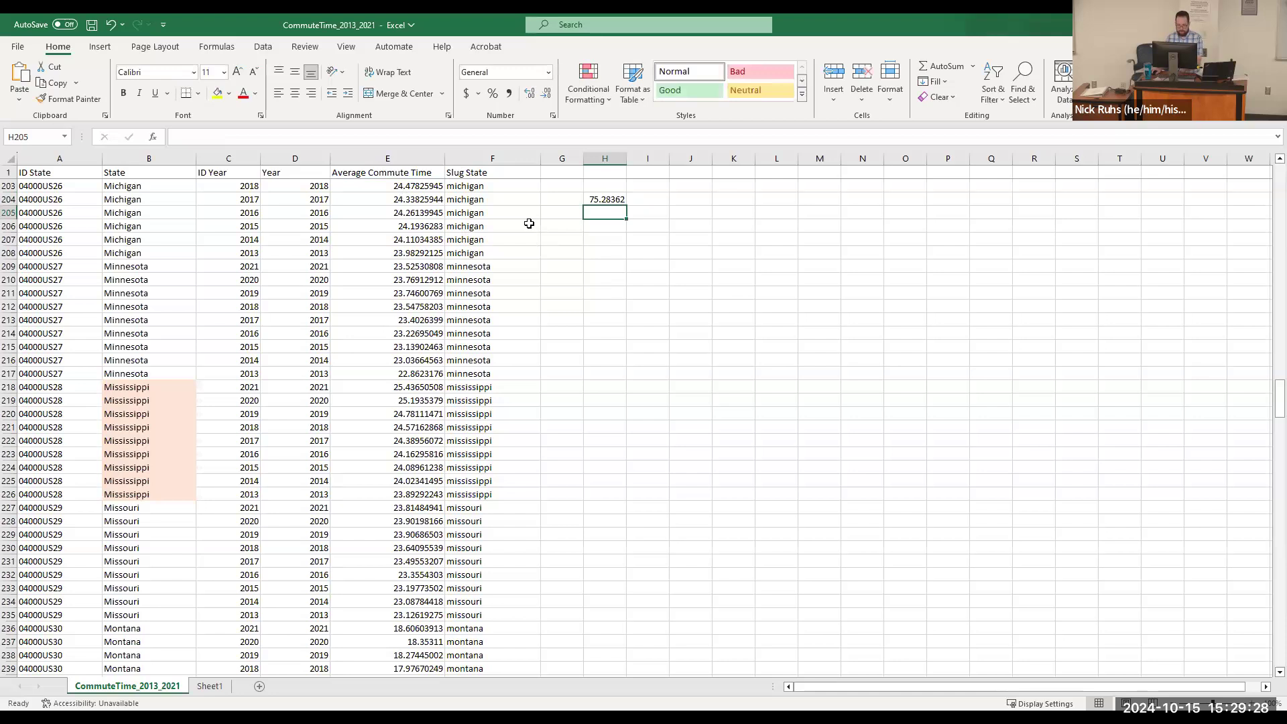
pyautogui.click(605, 199)
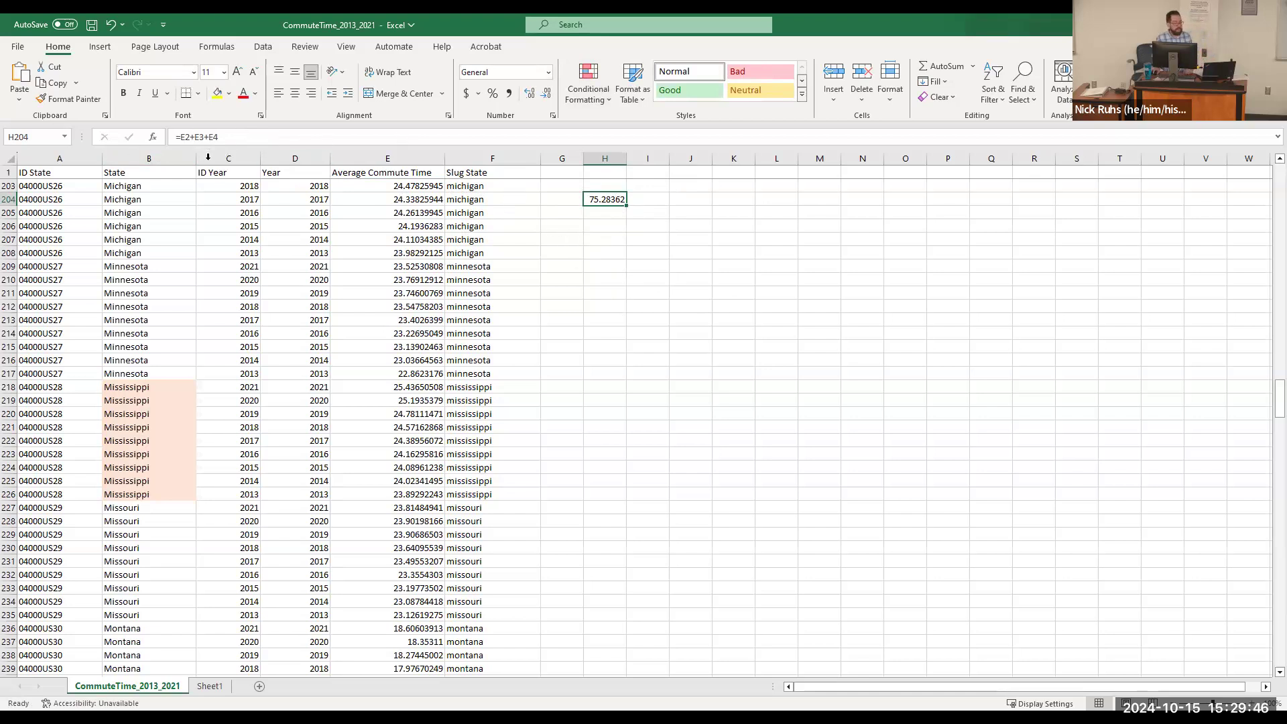
# Step: Enter =SUM(E203:E205) in cell I204 to add three of Michigan's average commute times
pyautogui.click(653, 197)
pyautogui.write('=')
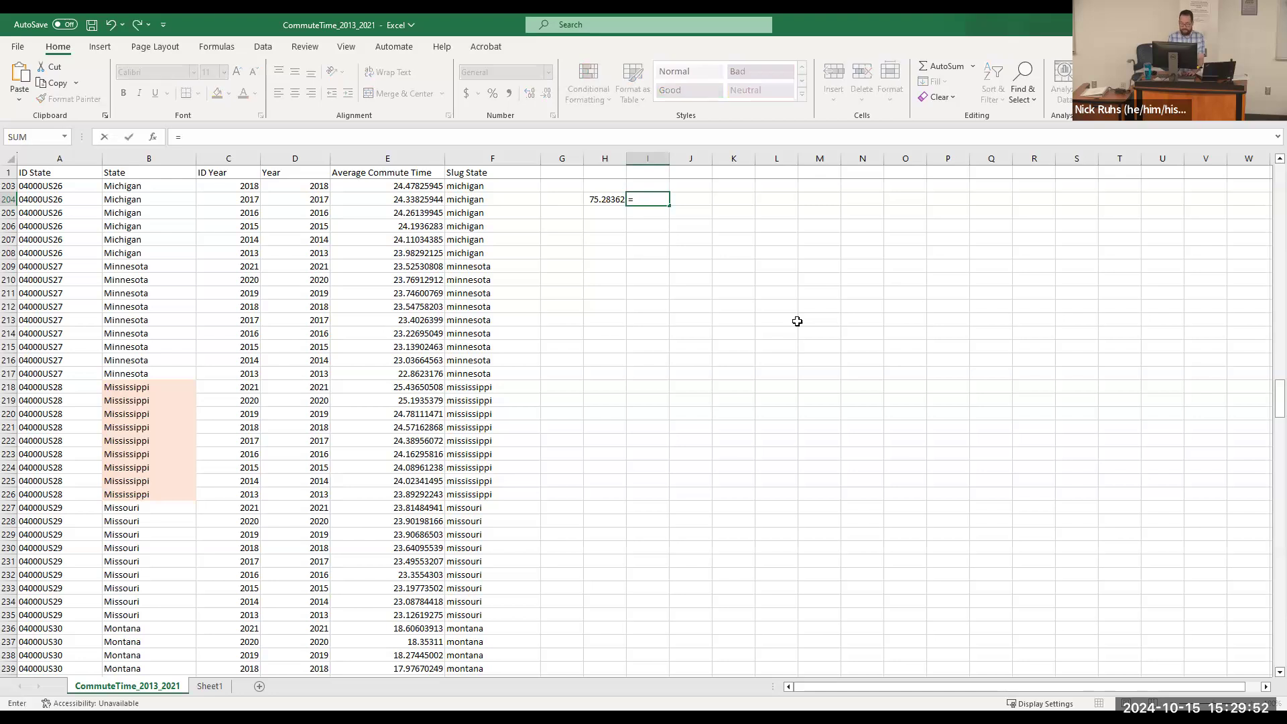
pyautogui.write('SUM')
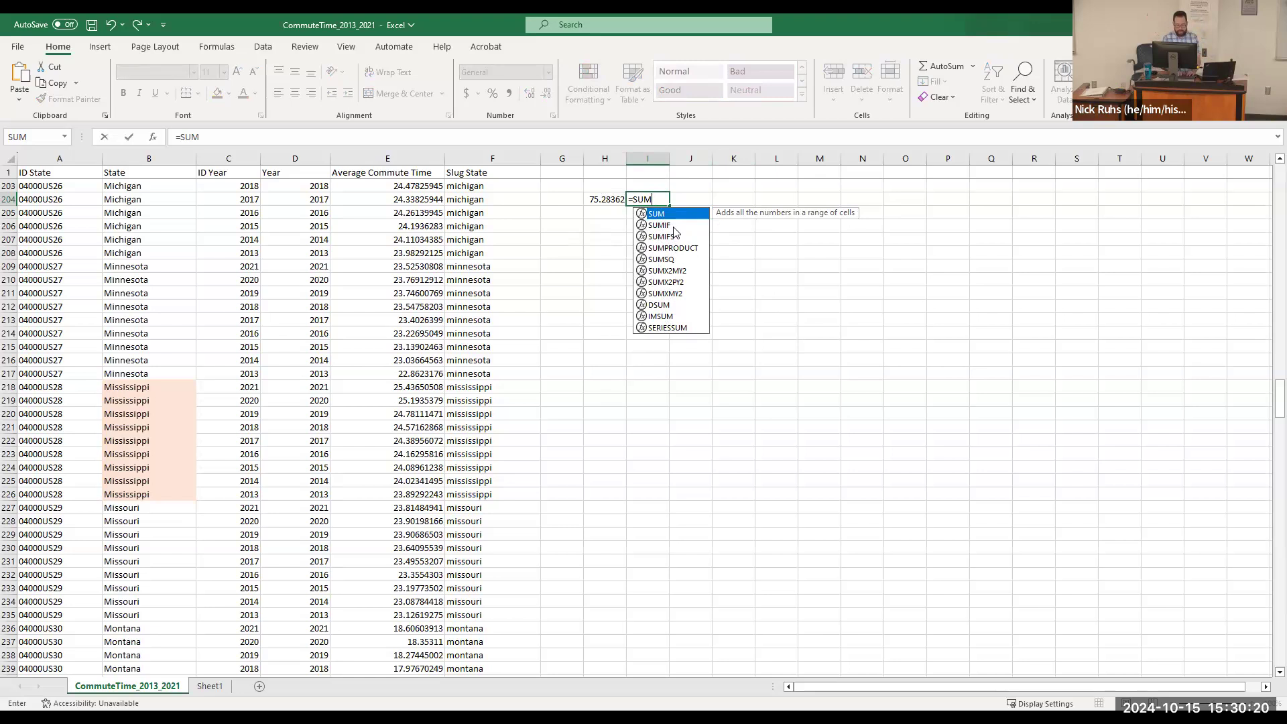
pyautogui.write('(')
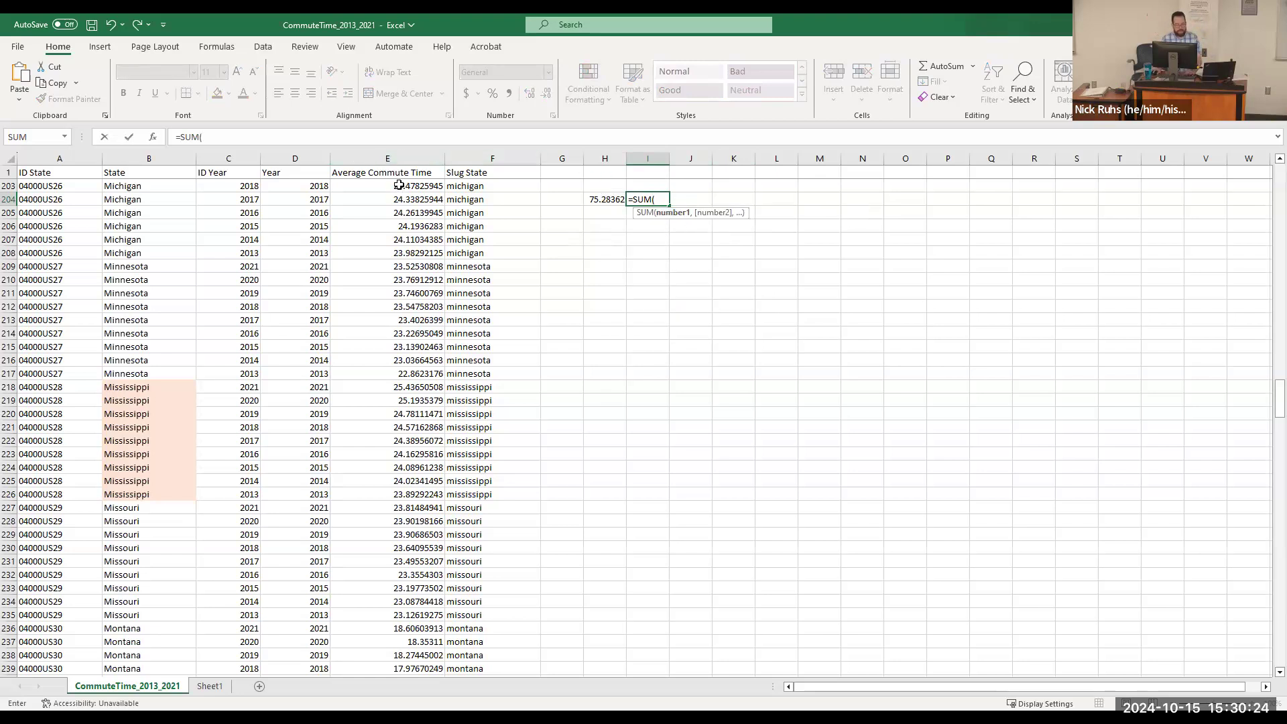
pyautogui.moveTo(394, 192); pyautogui.dragTo(388, 213)
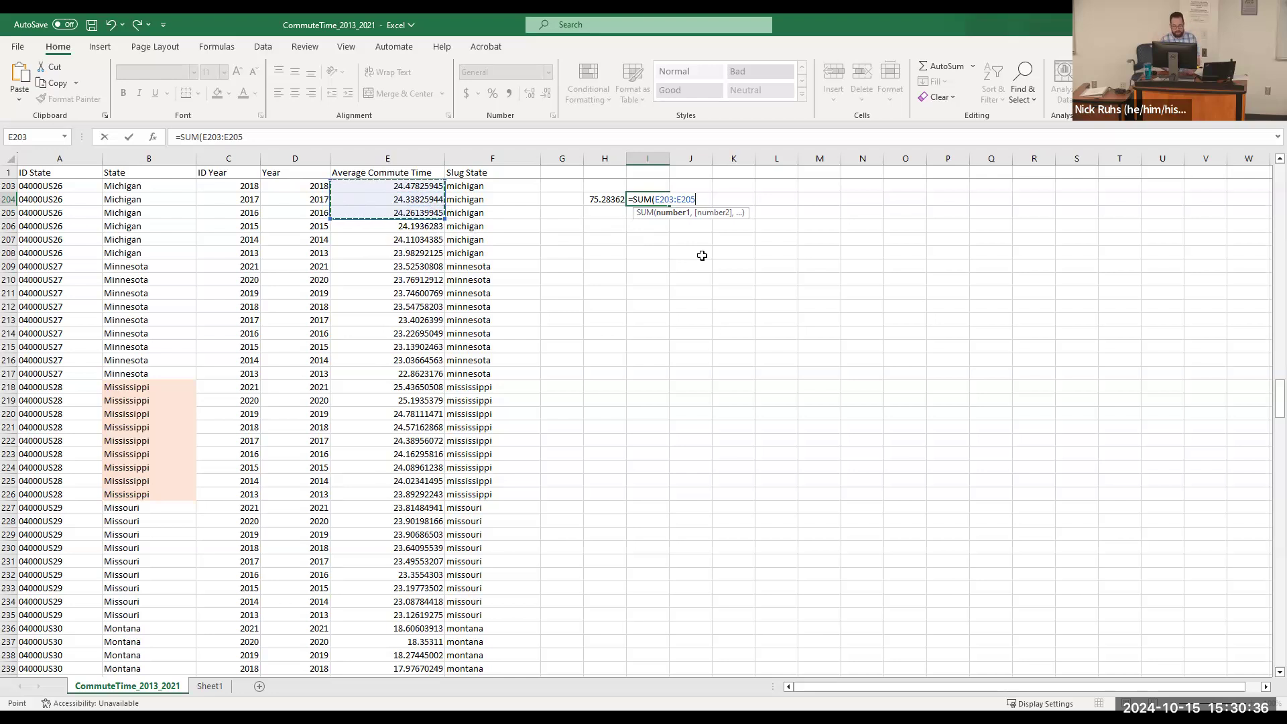
pyautogui.write(')')
pyautogui.press('Return')
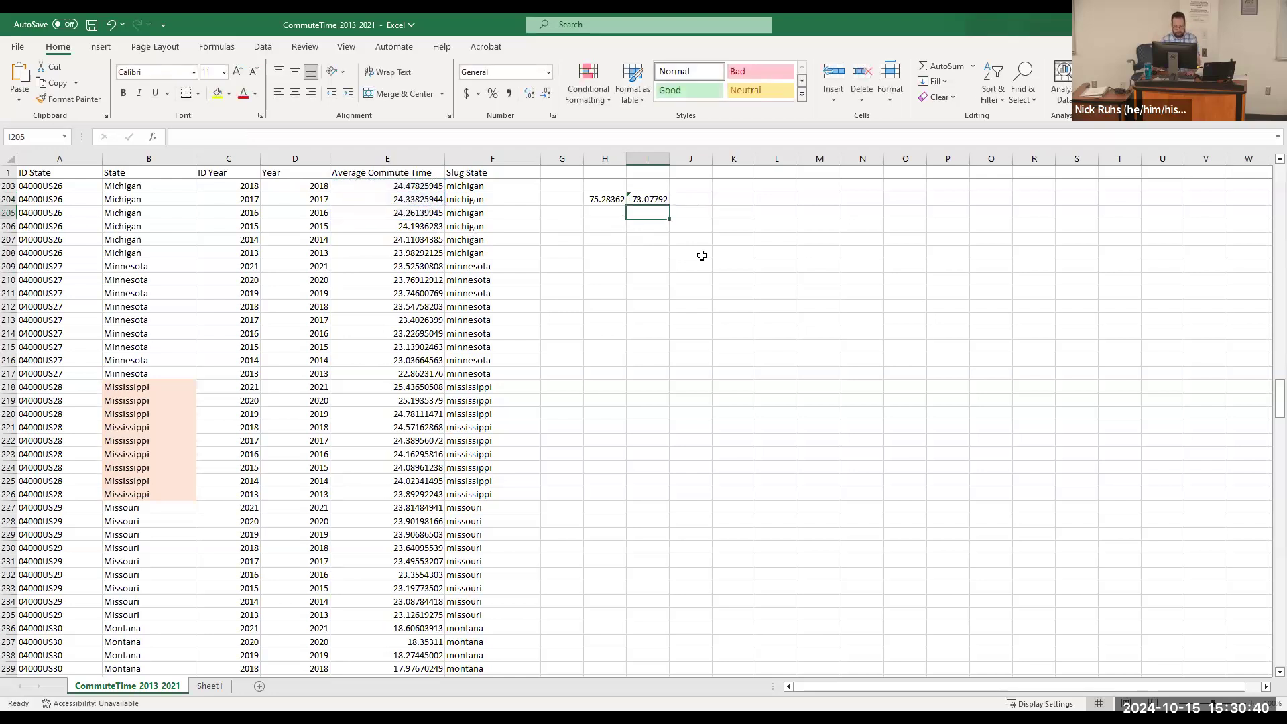
pyautogui.click(648, 199)
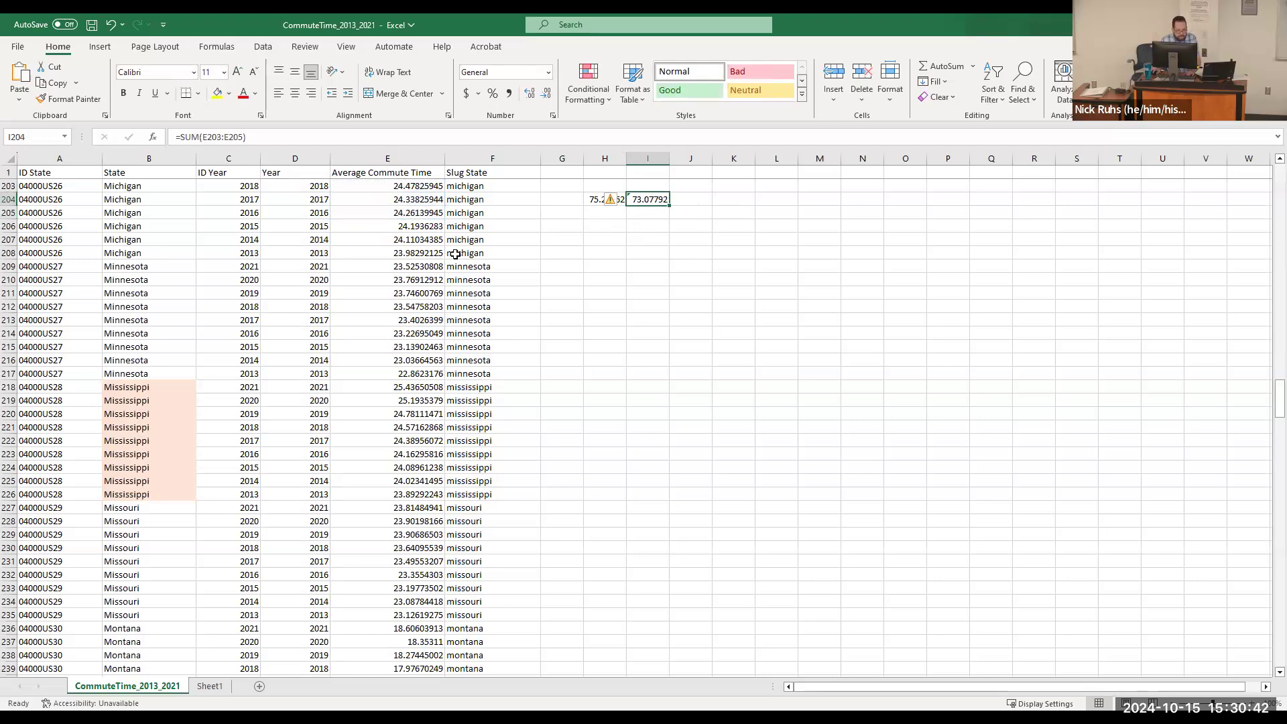
# Step: Look through the commute-time rows of other states and recheck the SUM formula in cell I204
pyautogui.scroll(-7, 464, 335)
pyautogui.scroll(-20, 465, 335)
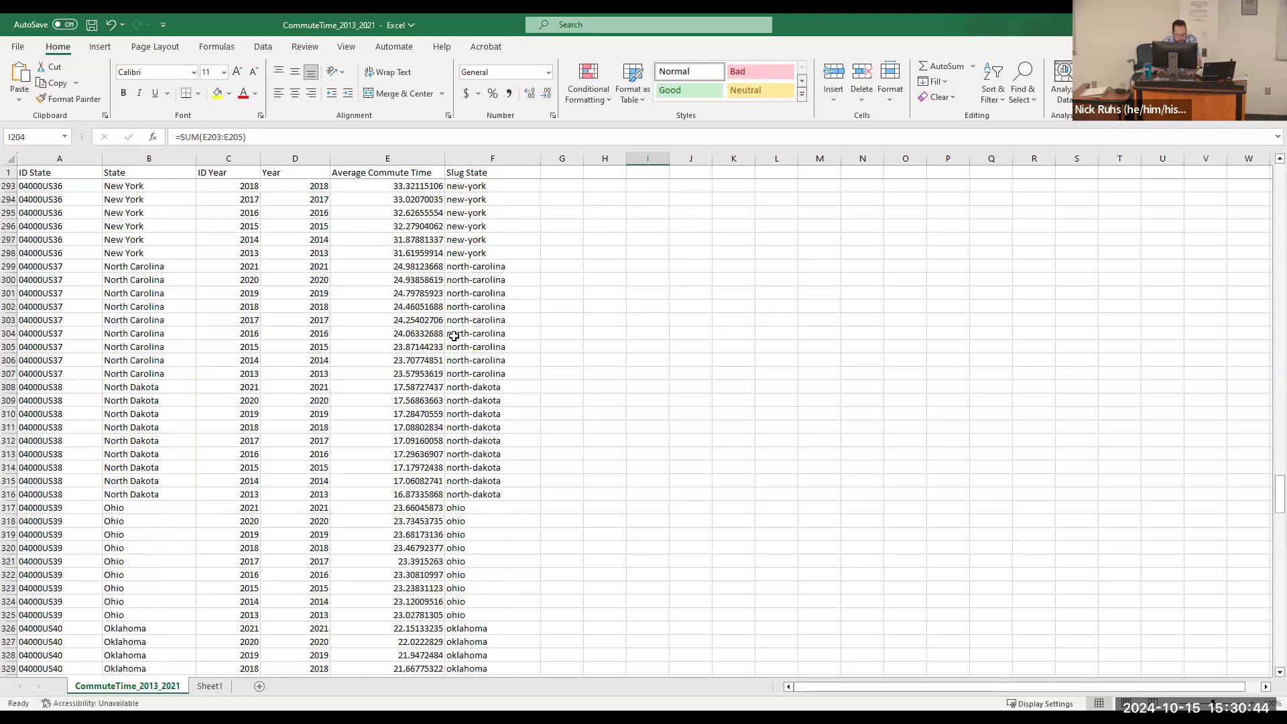
pyautogui.scroll(-20, 469, 469)
pyautogui.scroll(-6, 477, 483)
pyautogui.scroll(20, 542, 481)
pyautogui.scroll(20, 539, 479)
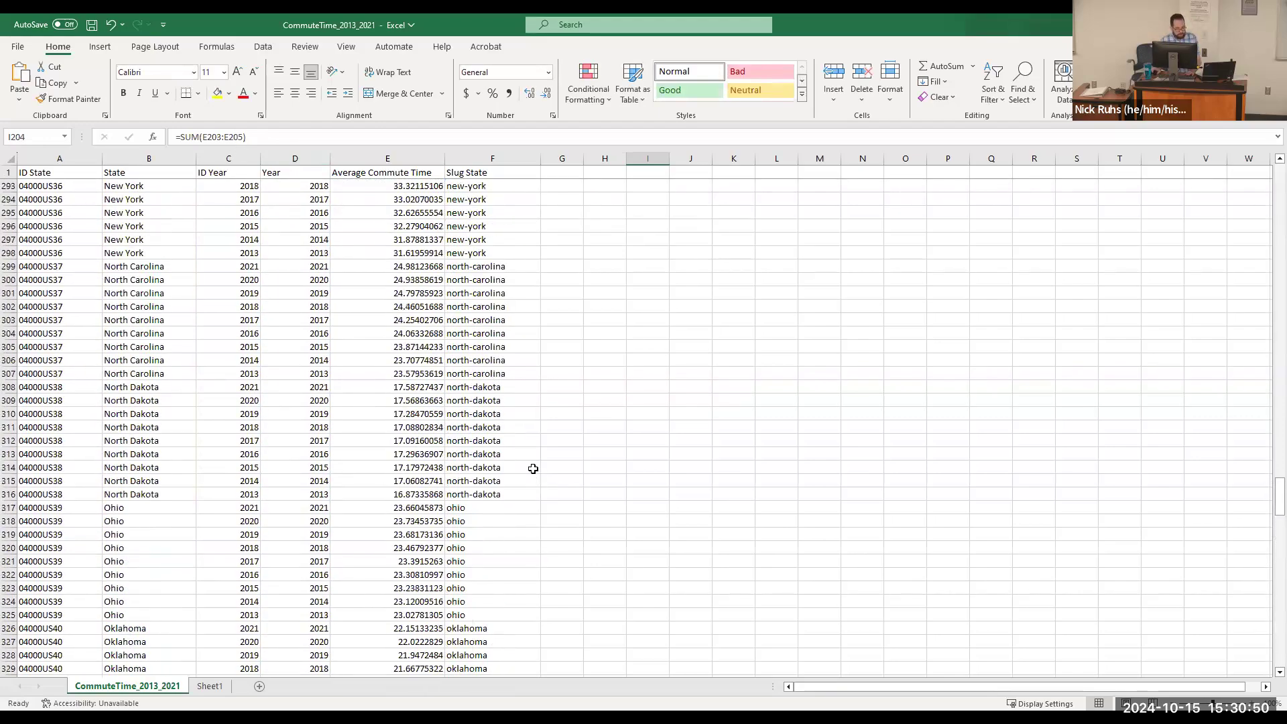
pyautogui.scroll(12, 529, 467)
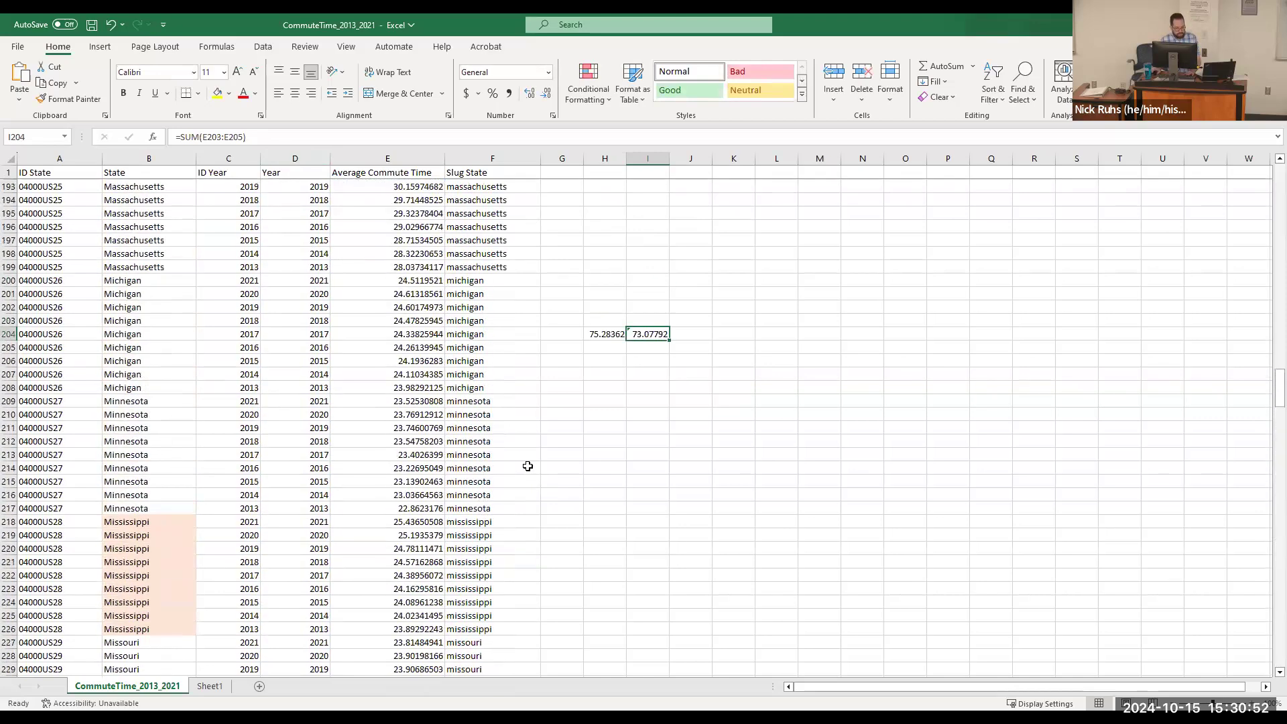
pyautogui.scroll(12, 655, 496)
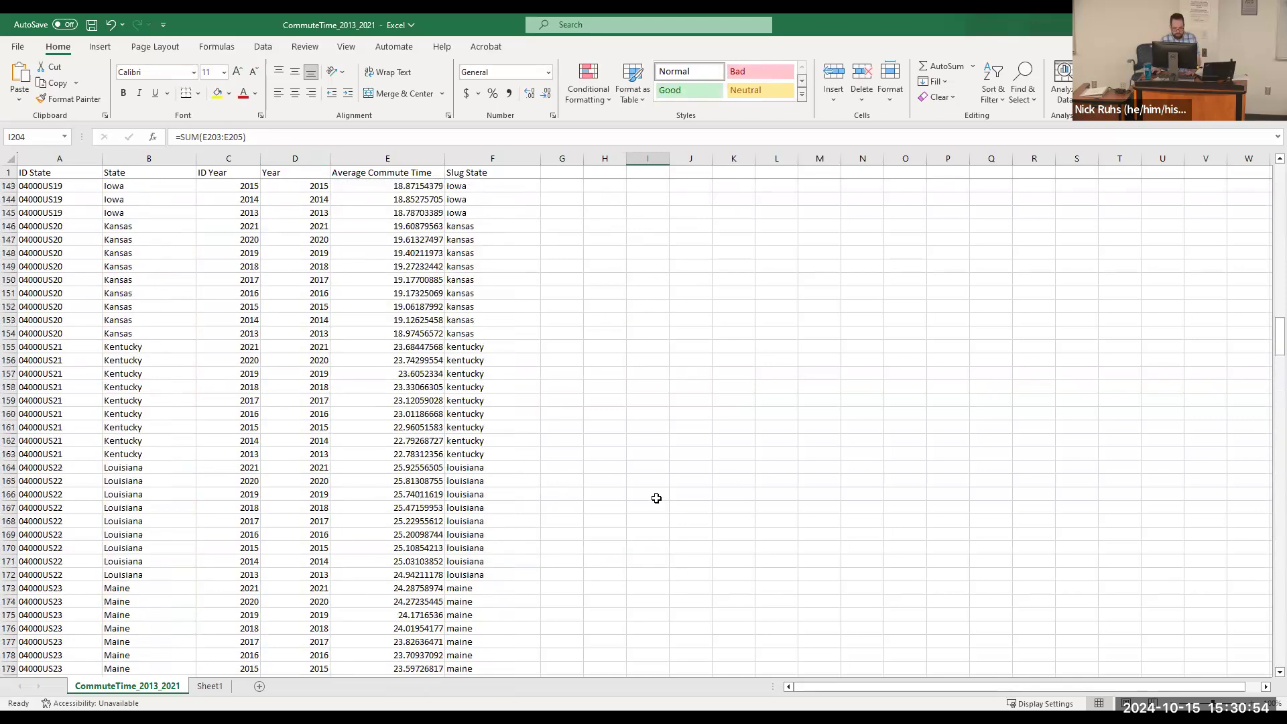
pyautogui.moveTo(1279, 331); pyautogui.dragTo(1277, 392)
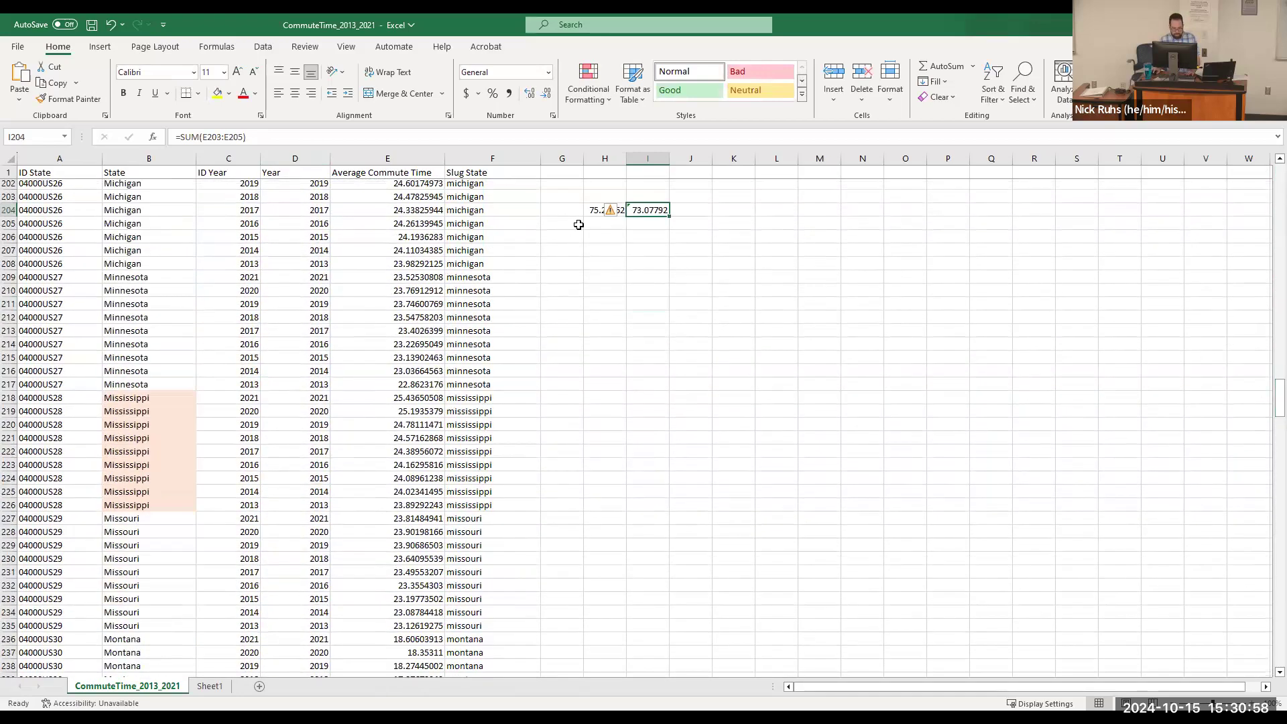
pyautogui.click(604, 234)
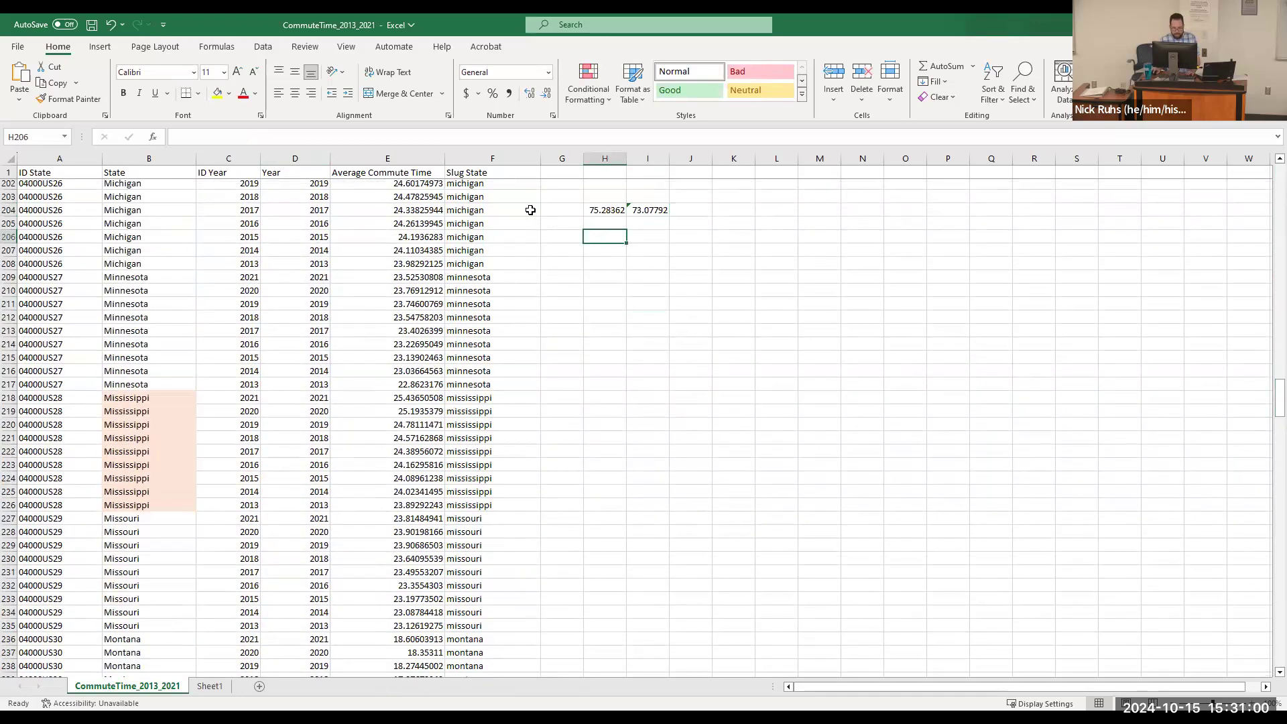
pyautogui.click(648, 210)
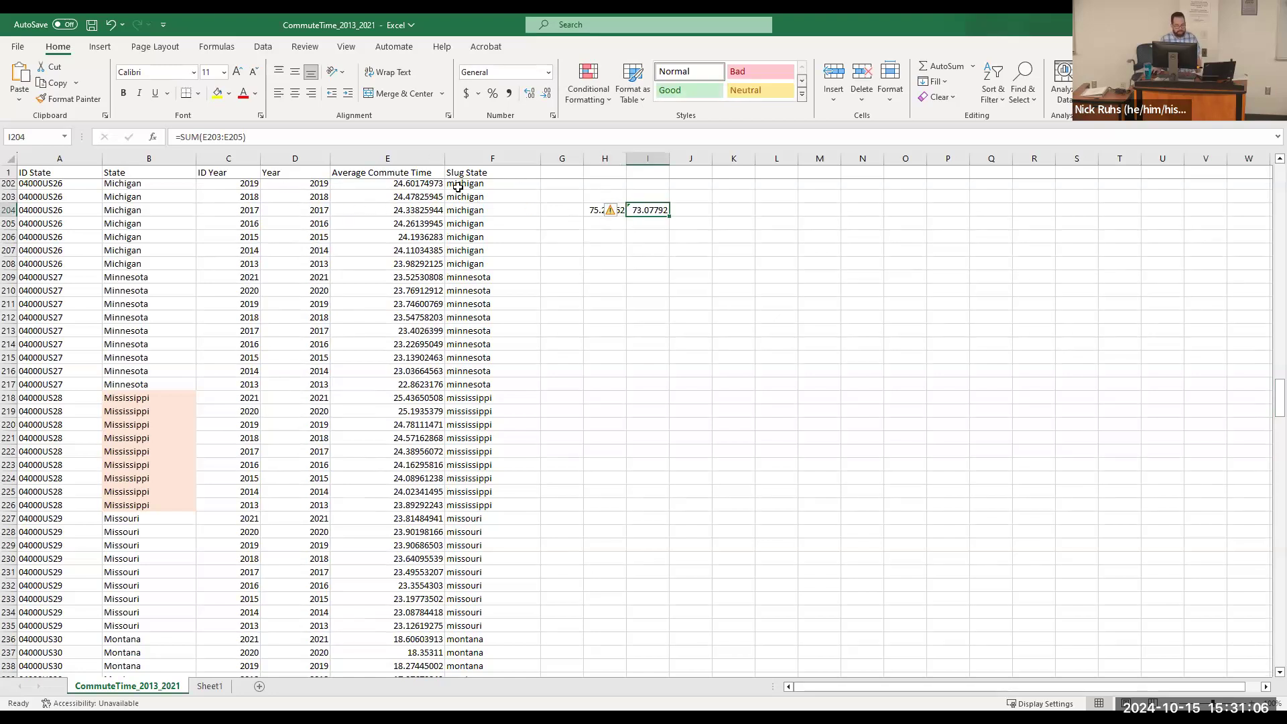
# Step: Enter =SUM(E2:E4) in cell H2 beside the first Alabama row to add its first three average commute times
pyautogui.scroll(20, 644, 362)
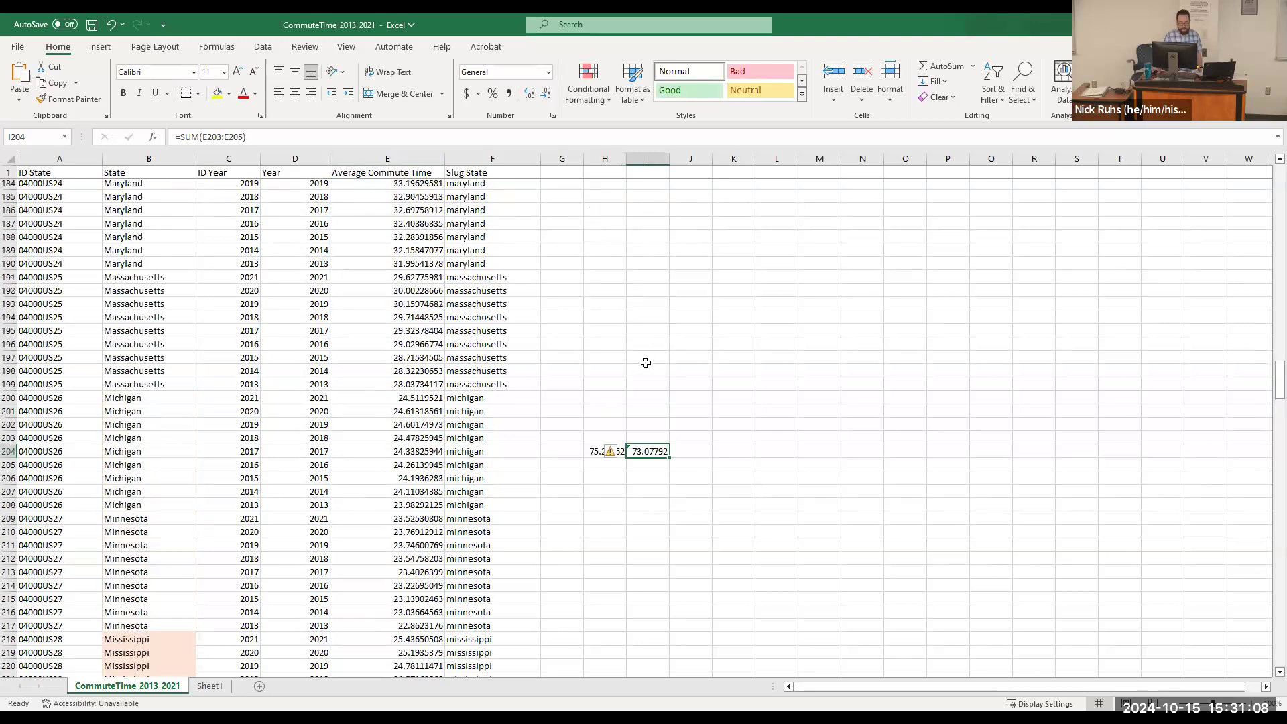
pyautogui.scroll(7, 638, 362)
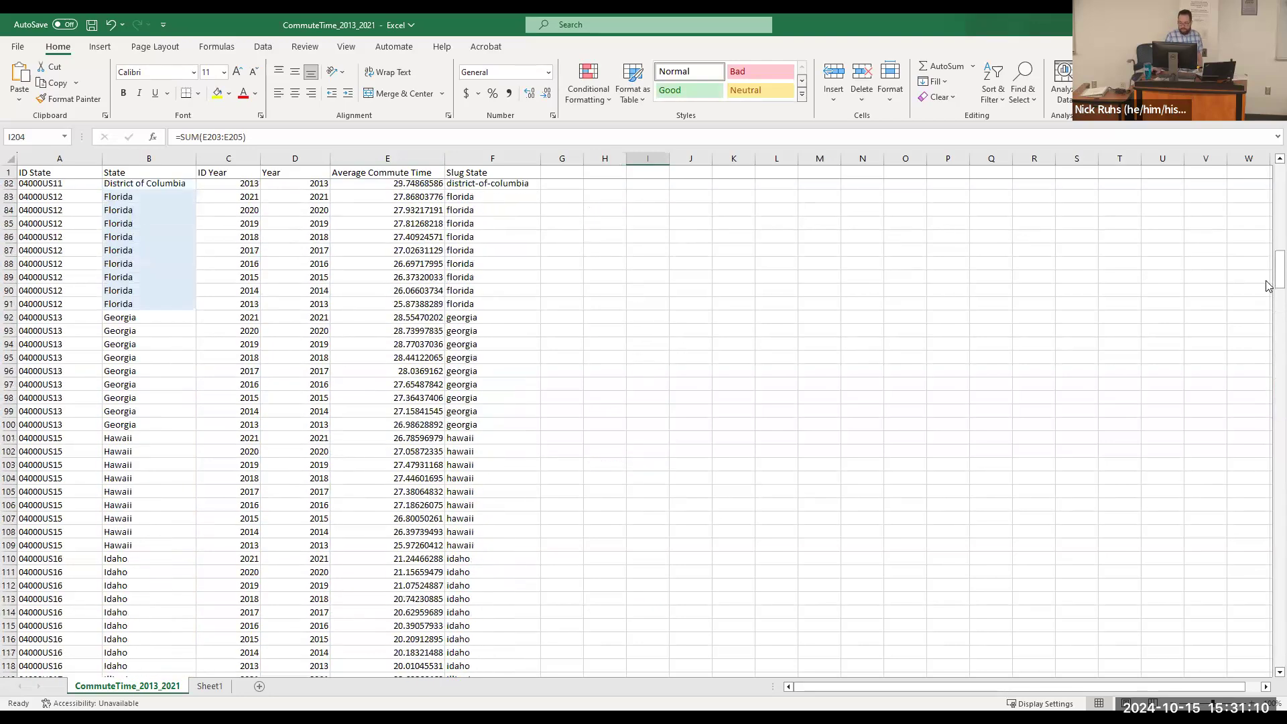
pyautogui.moveTo(1277, 272); pyautogui.dragTo(1269, 163)
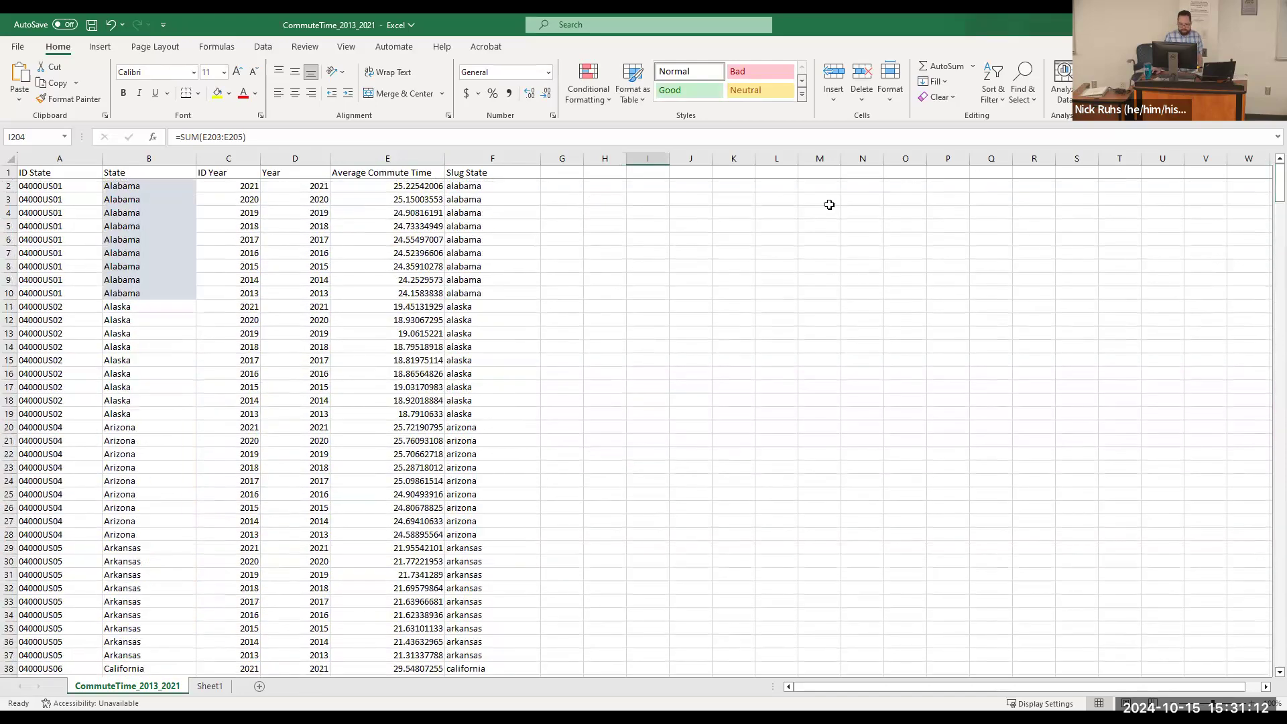
pyautogui.click(606, 191)
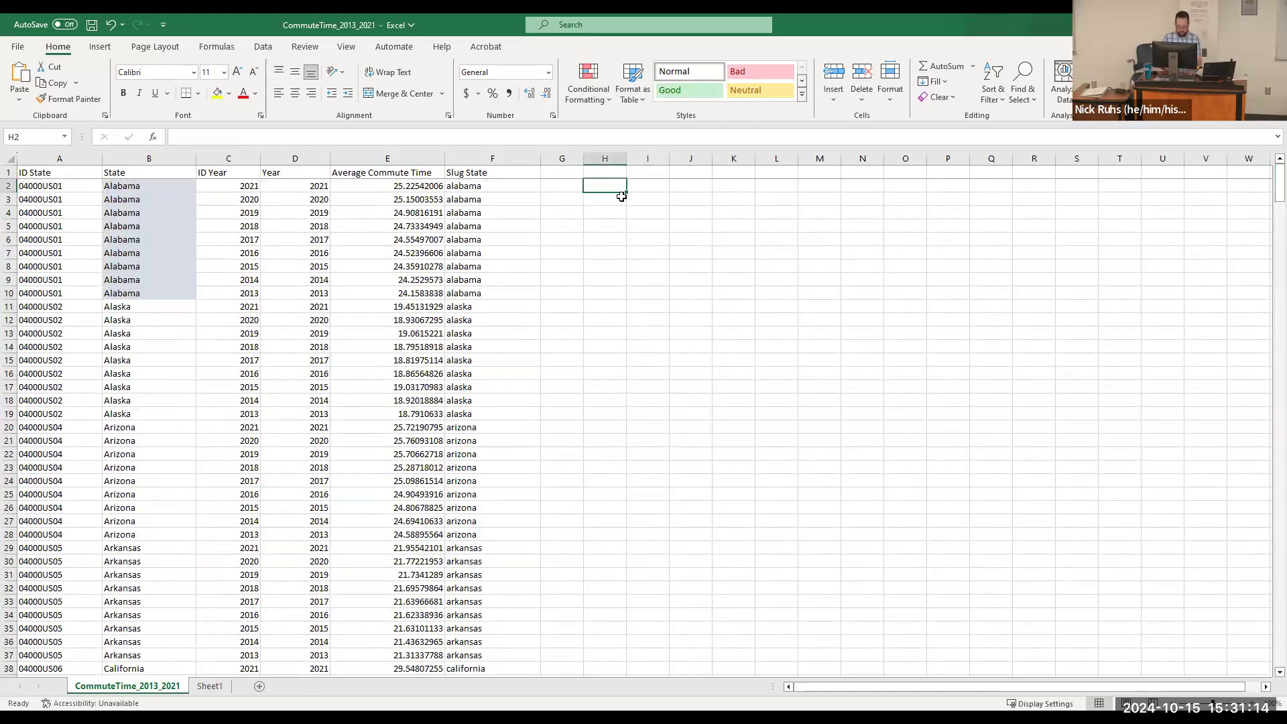
pyautogui.write('=S')
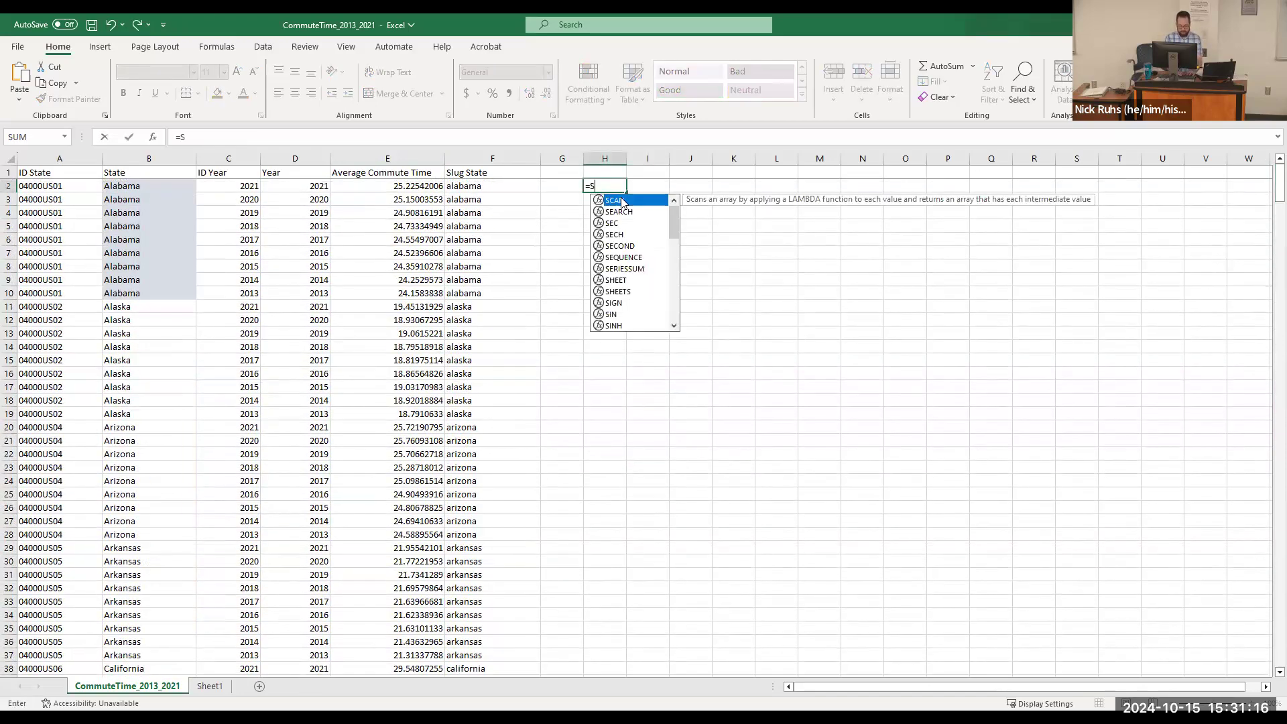
pyautogui.write('UM(')
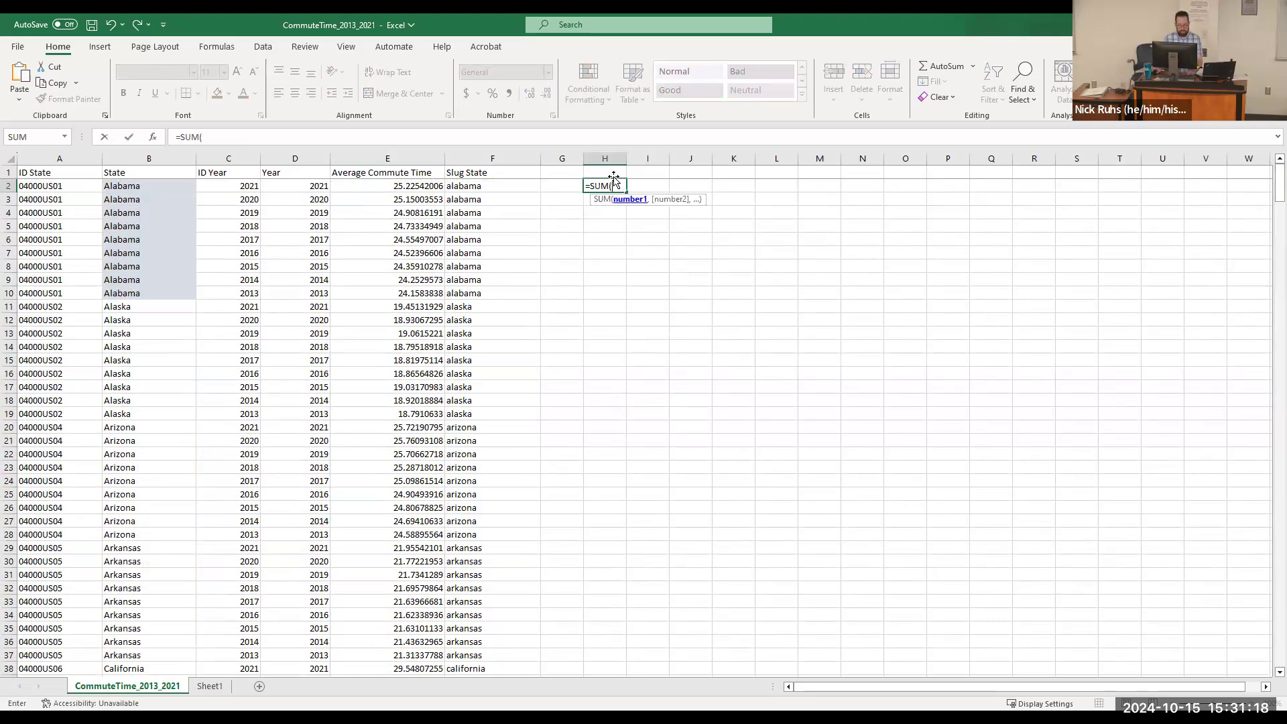
pyautogui.moveTo(428, 186); pyautogui.dragTo(429, 215)
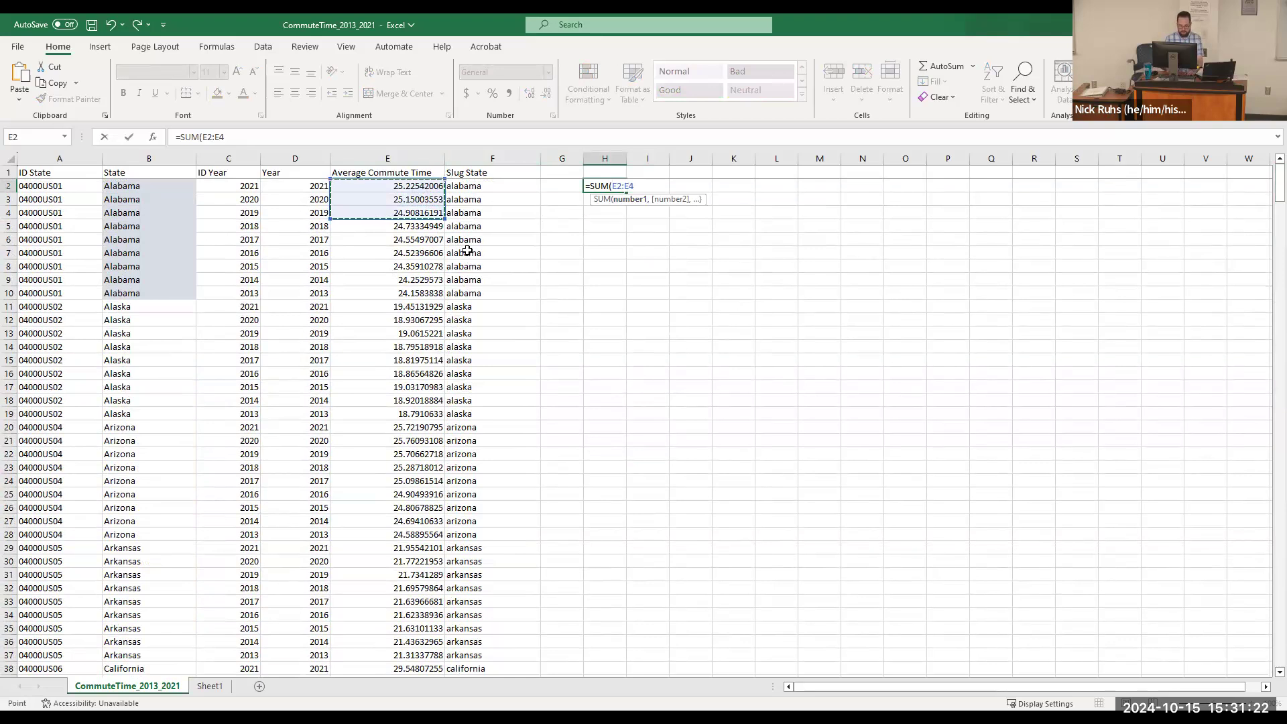
pyautogui.write(')')
pyautogui.press('Return')
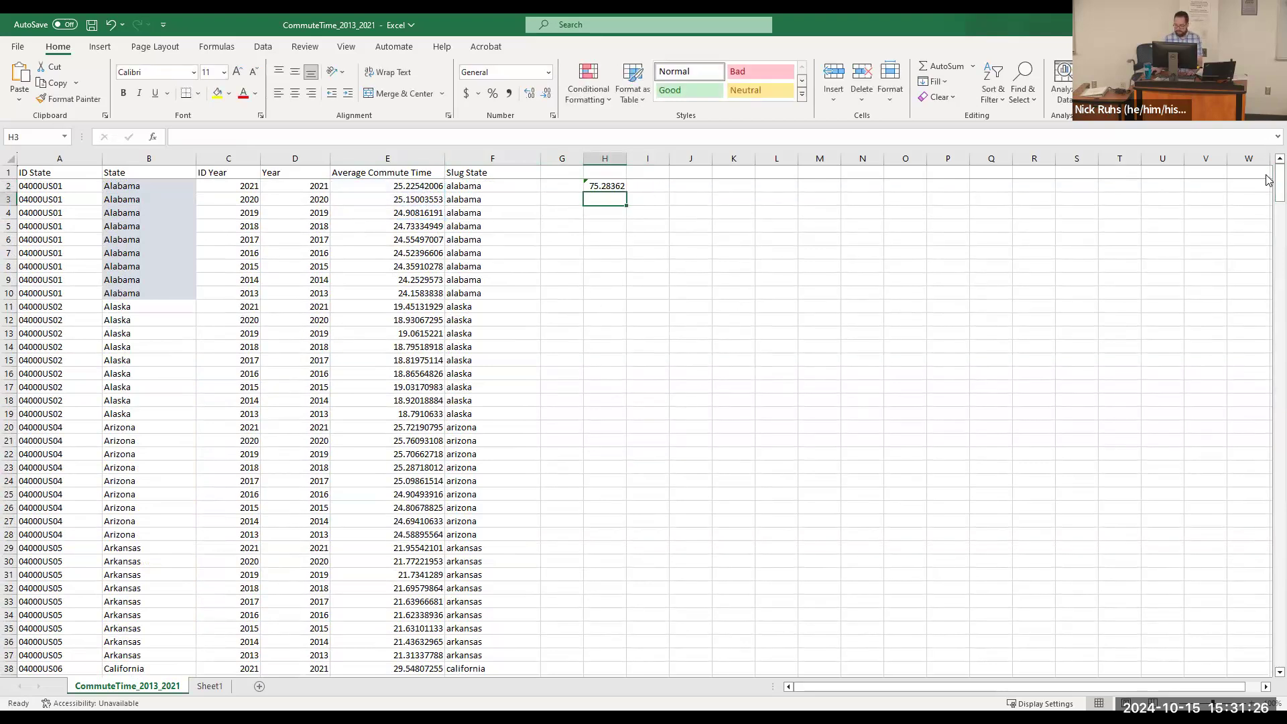
# Step: Compare the formulas in cells H204 and I204 beside the Michigan rows
pyautogui.scroll(-20, 1260, 322)
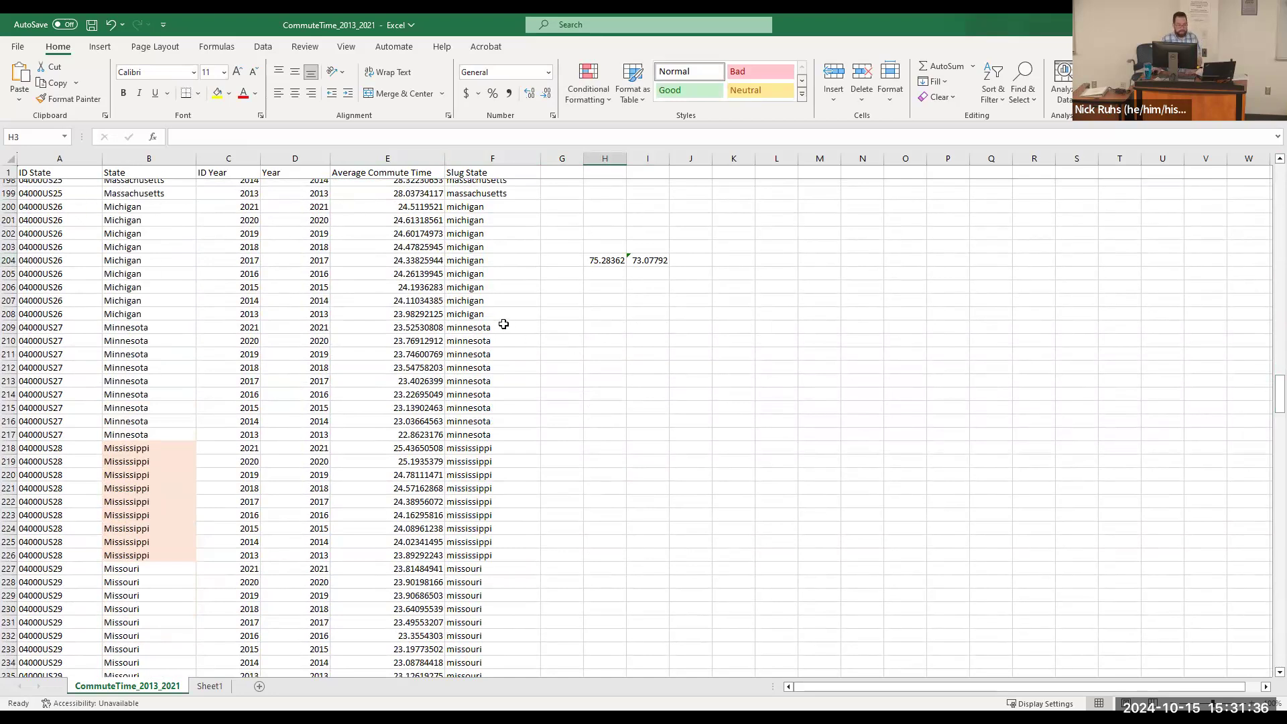
pyautogui.click(595, 260)
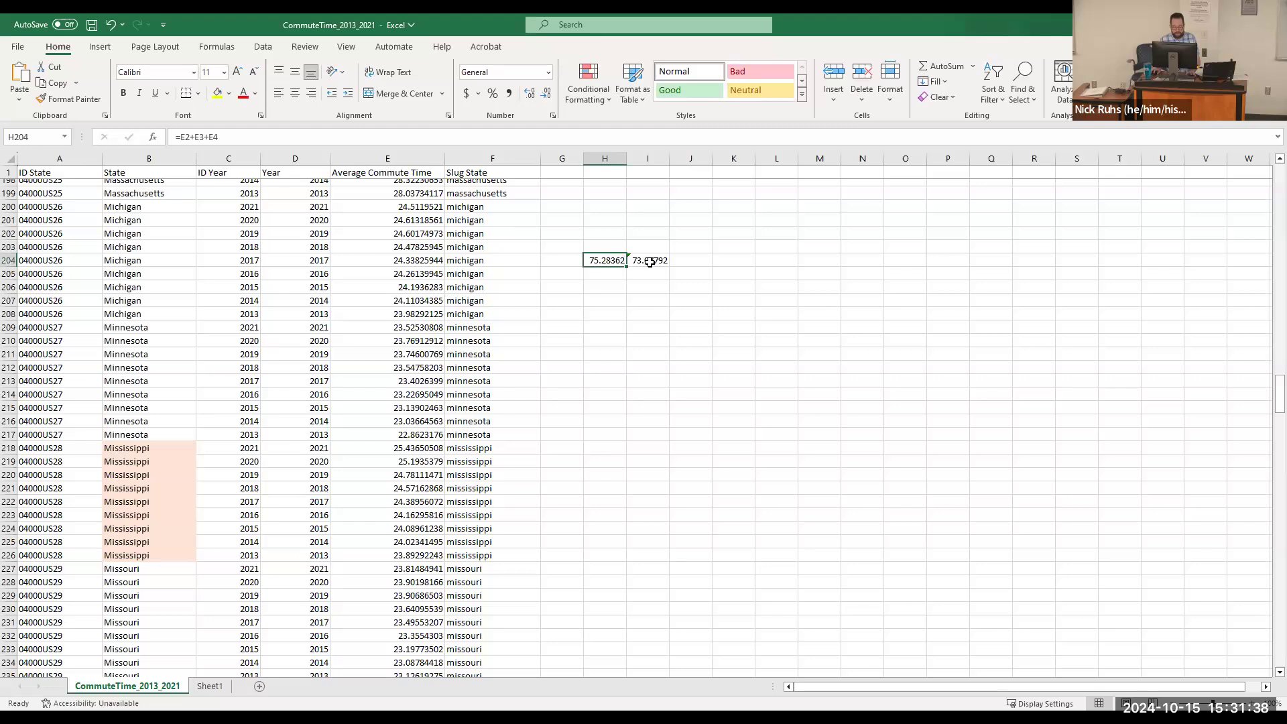
pyautogui.press('Right')
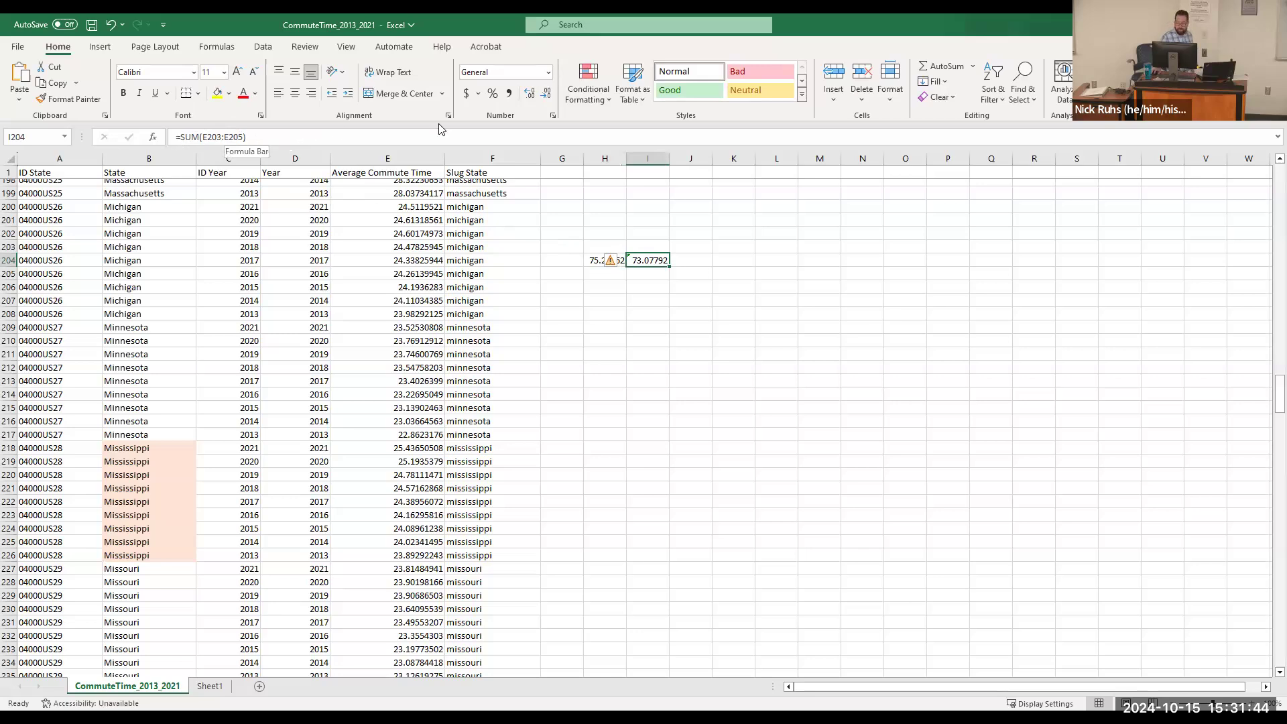
# Step: Enter the label Averages in cell G3 beside the Alabama rows
pyautogui.moveTo(1270, 381); pyautogui.dragTo(1260, 166)
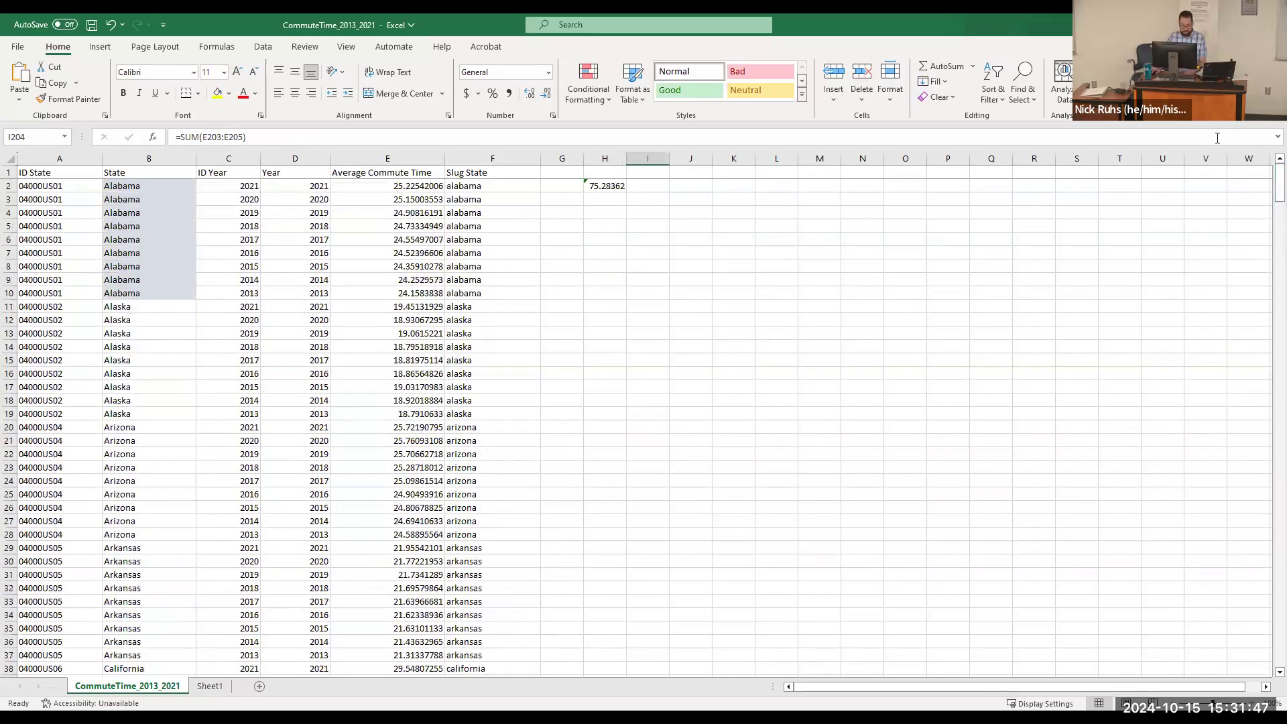
pyautogui.click(569, 212)
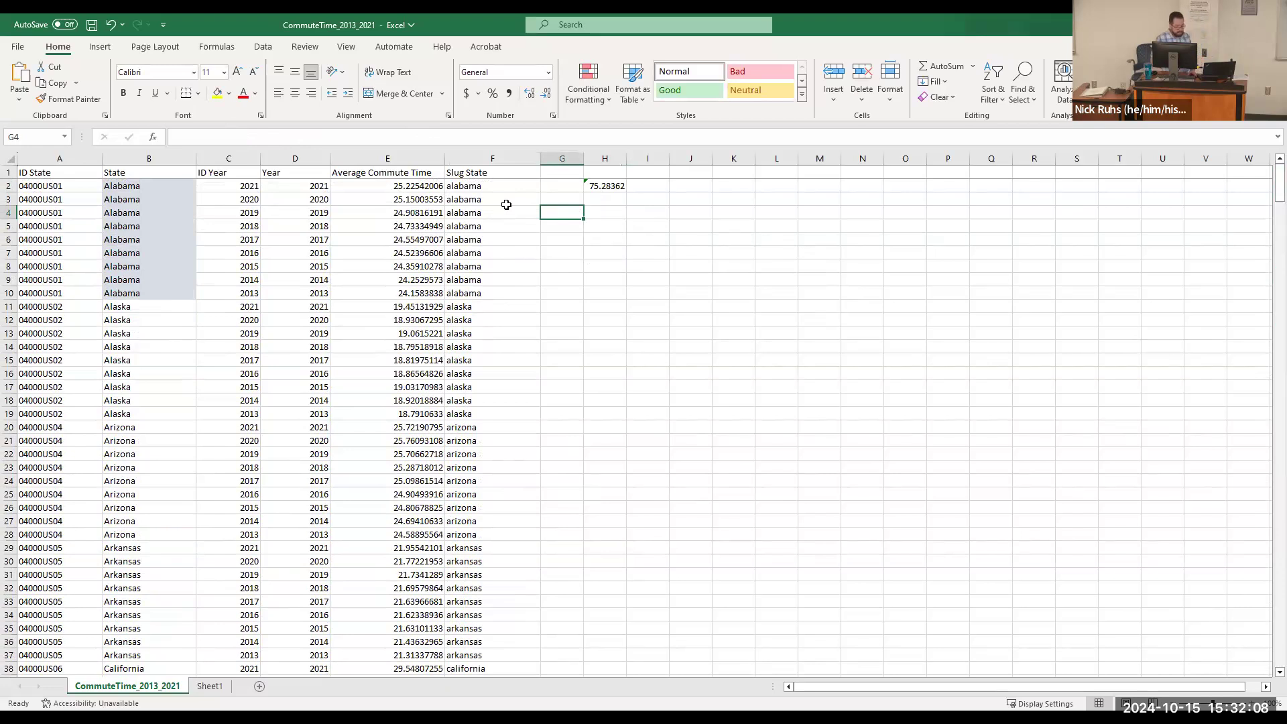
pyautogui.click(600, 213)
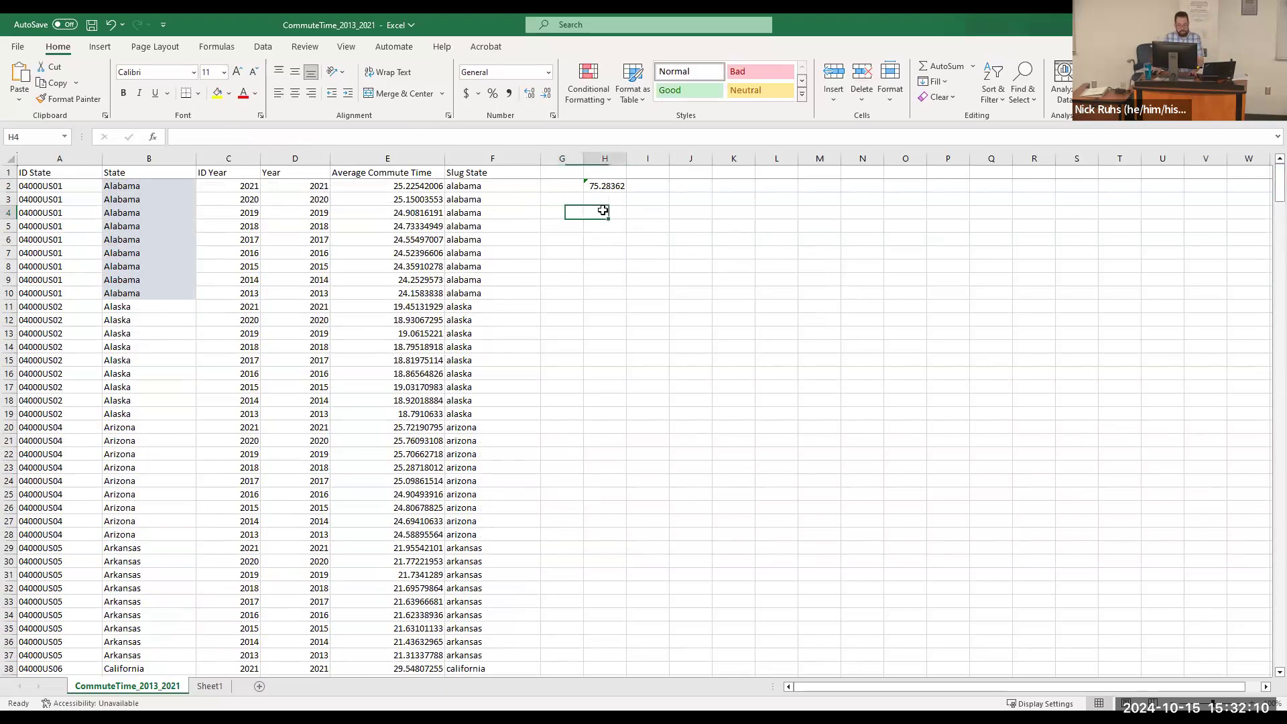
pyautogui.click(555, 212)
pyautogui.click(560, 199)
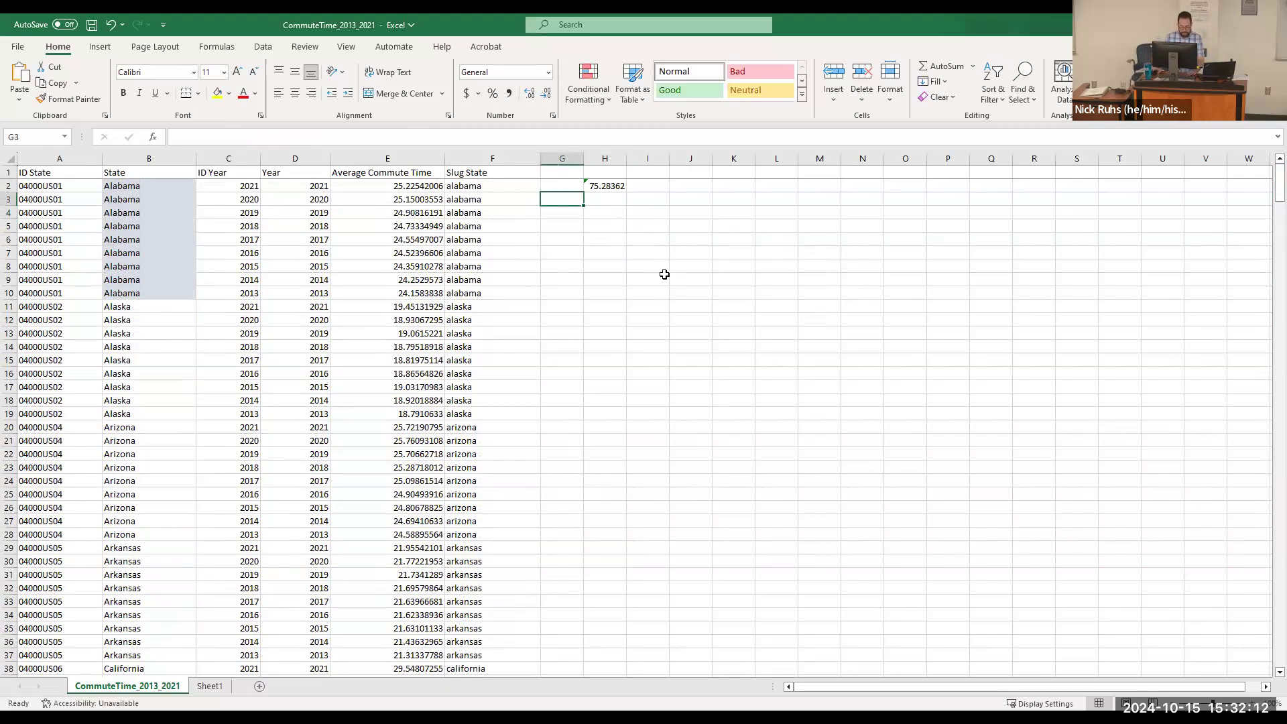
pyautogui.write('Averages')
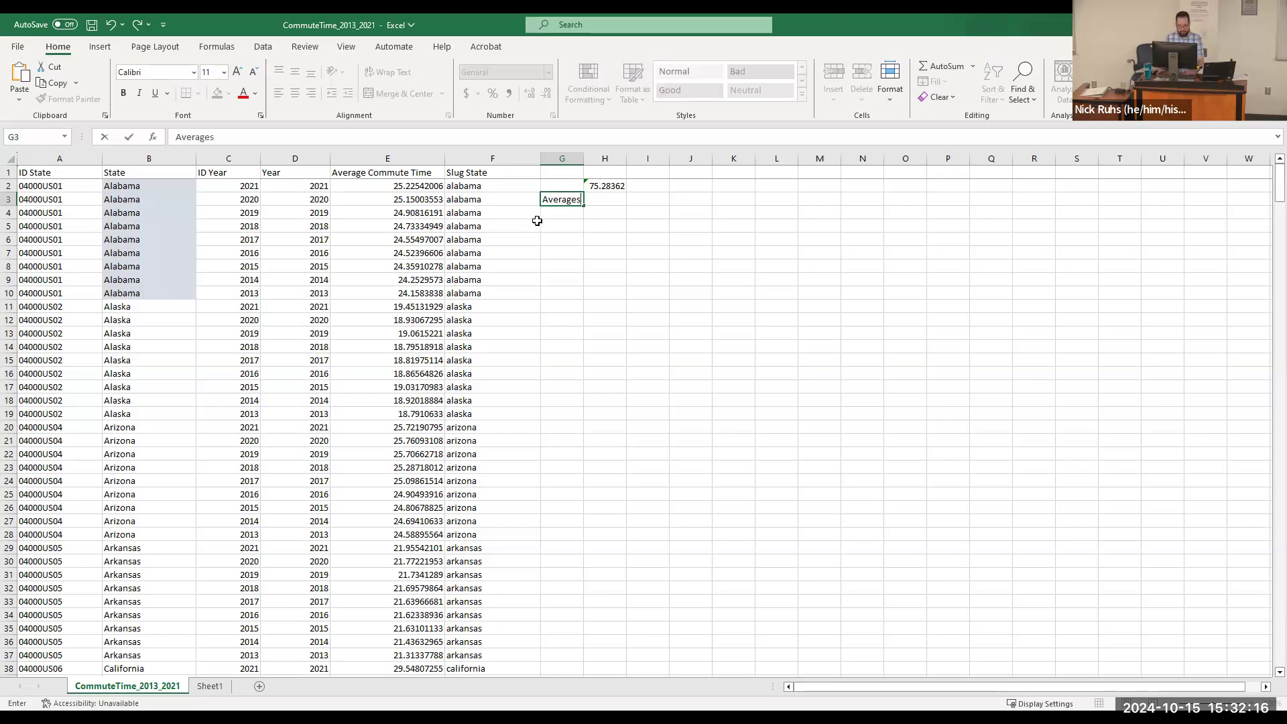
pyautogui.press('Return')
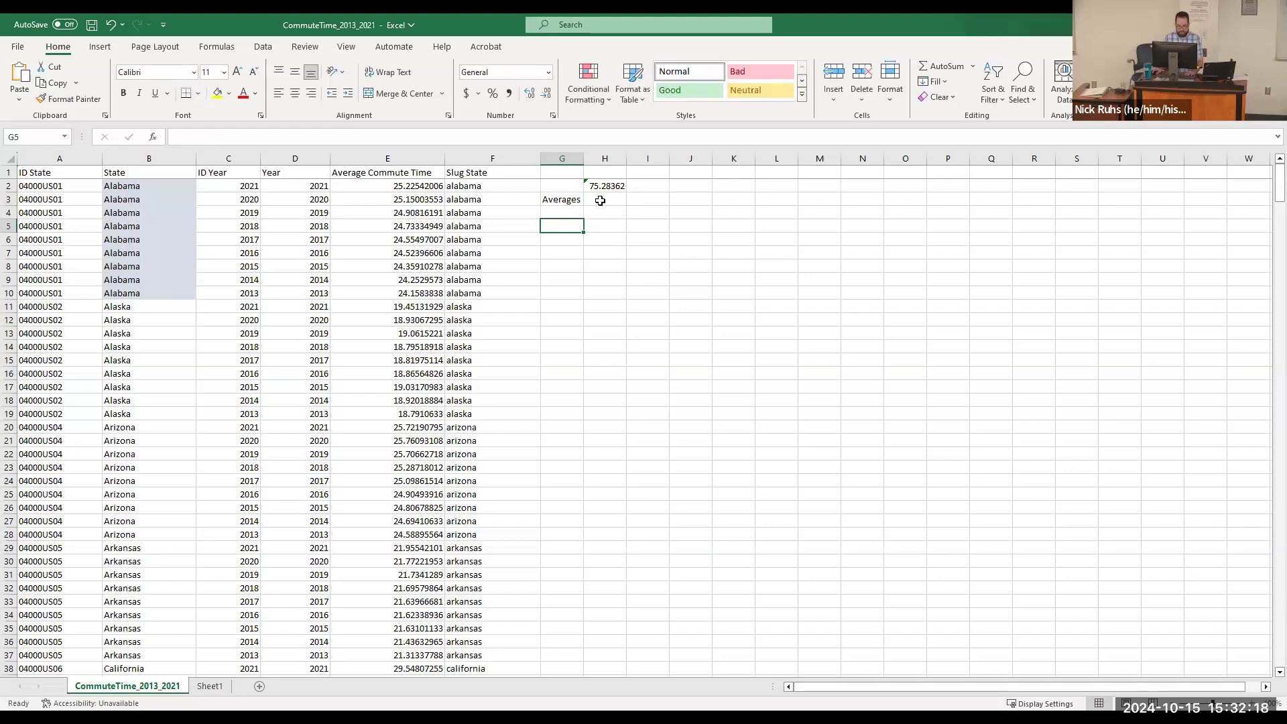
# Step: Enter the label Florida in cell G4, directly below the Averages label
pyautogui.click(598, 199)
pyautogui.click(612, 215)
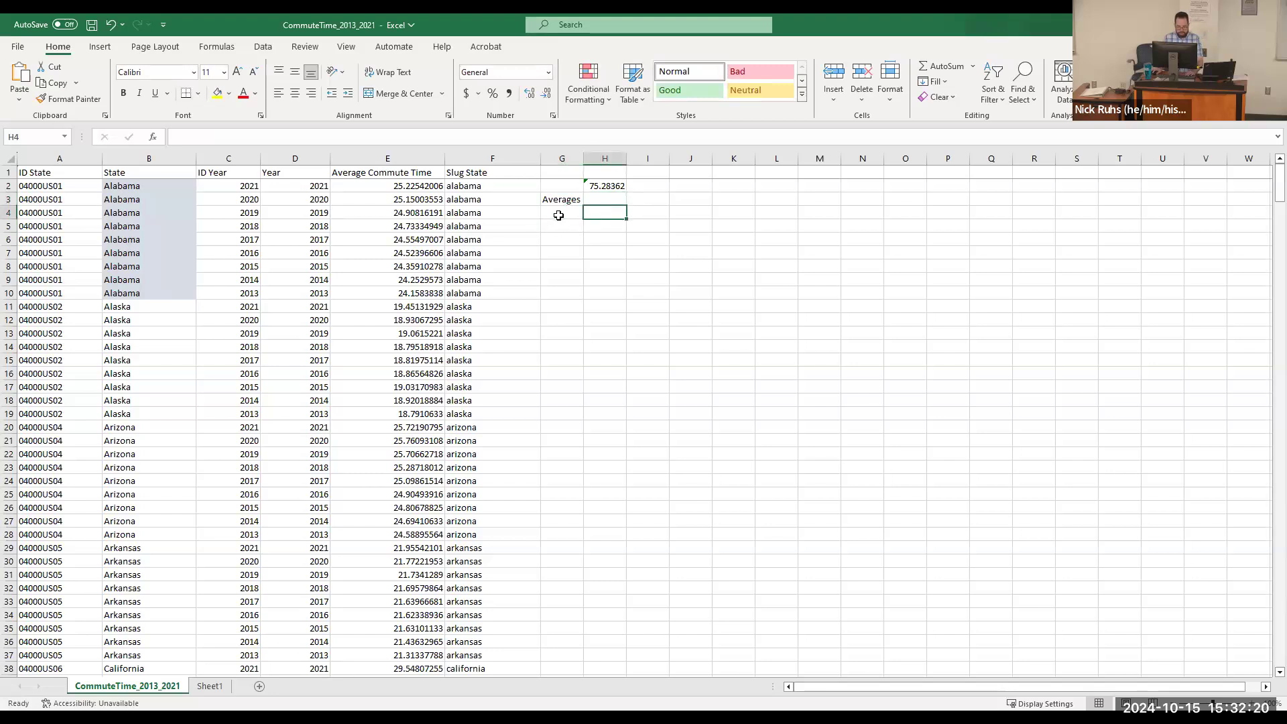
pyautogui.click(554, 214)
pyautogui.write('Florida')
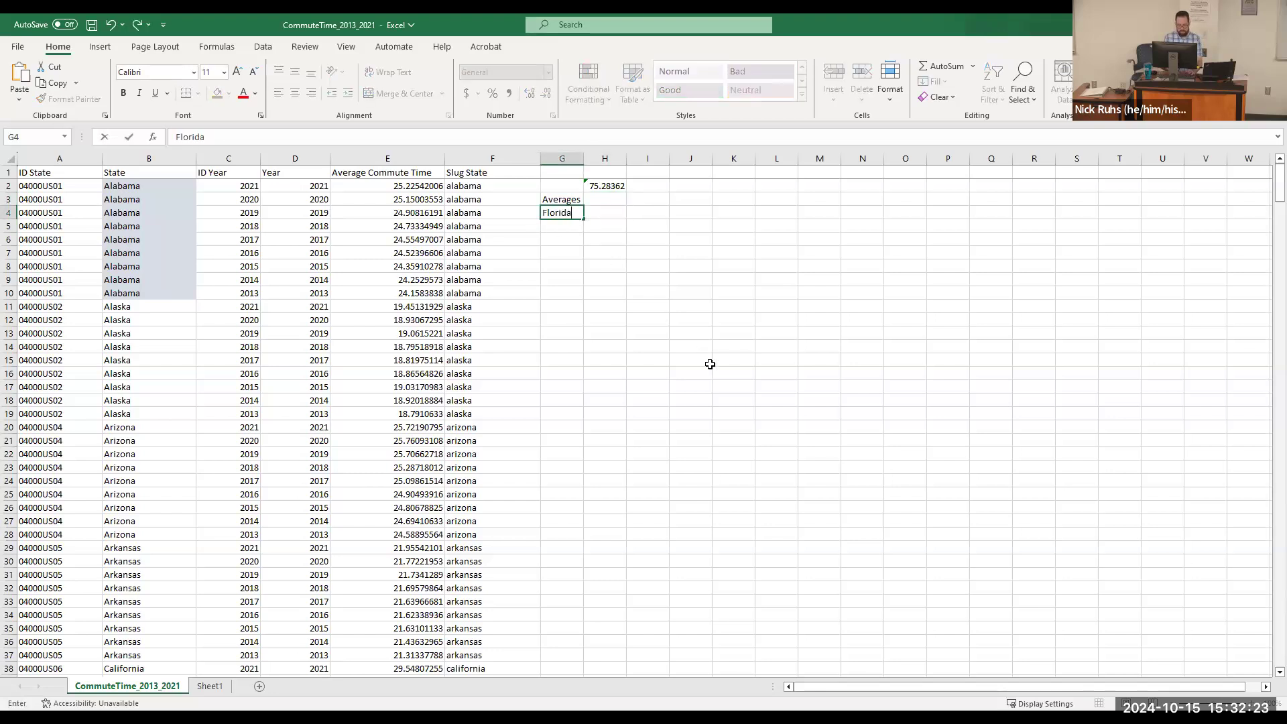
pyautogui.click(608, 214)
# Step: Start a formula with the AVERAGE function in cell H4 beside the Florida label
pyautogui.click(601, 187)
pyautogui.click(607, 203)
pyautogui.click(599, 216)
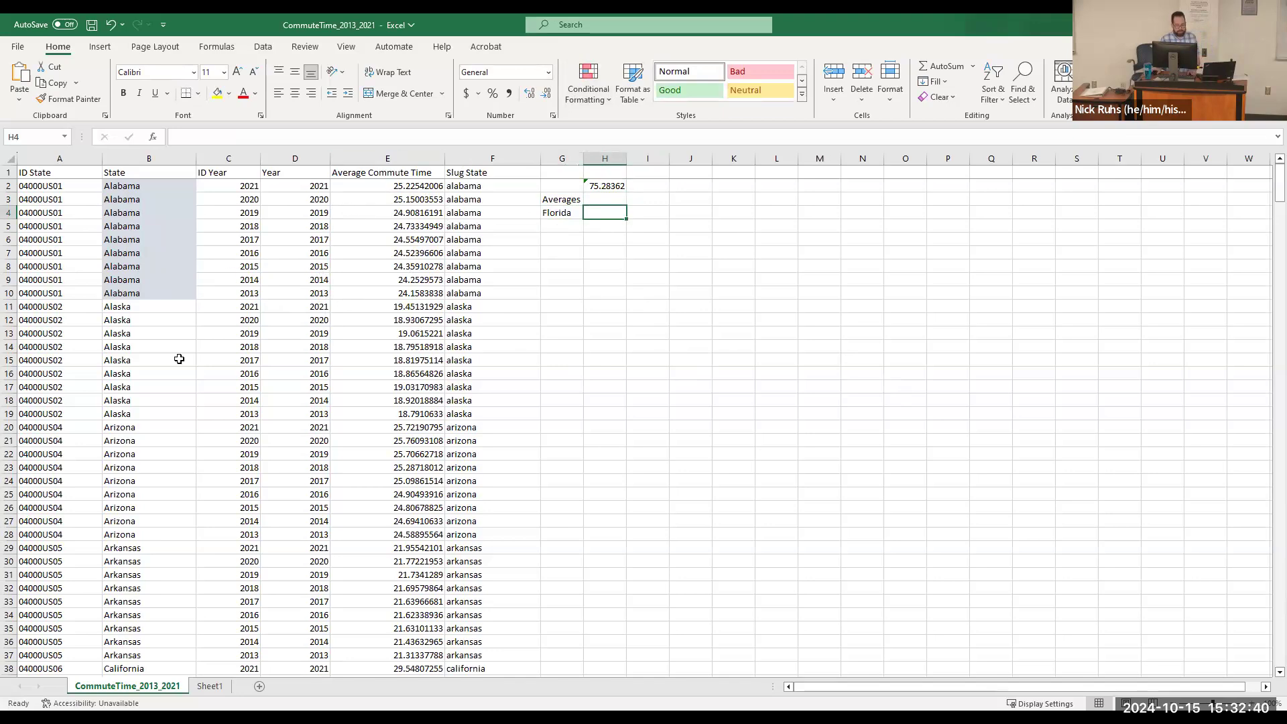
pyautogui.scroll(-20, 186, 396)
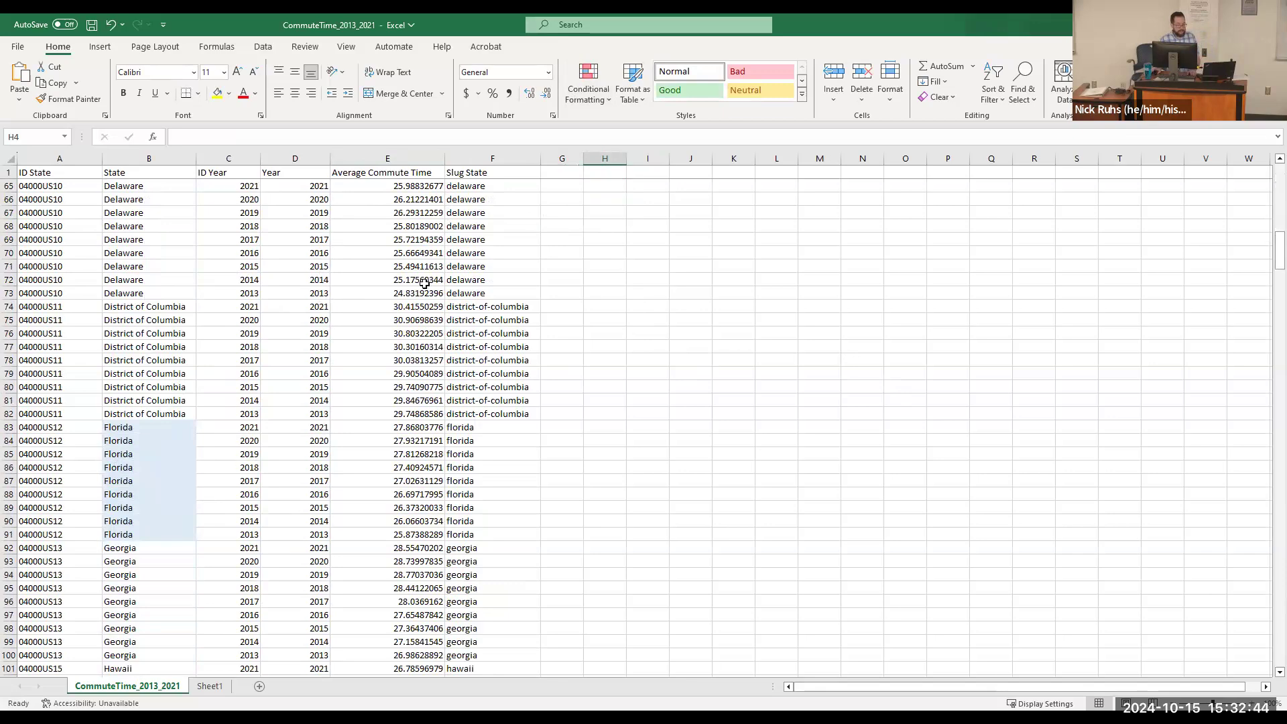
pyautogui.scroll(20, 647, 276)
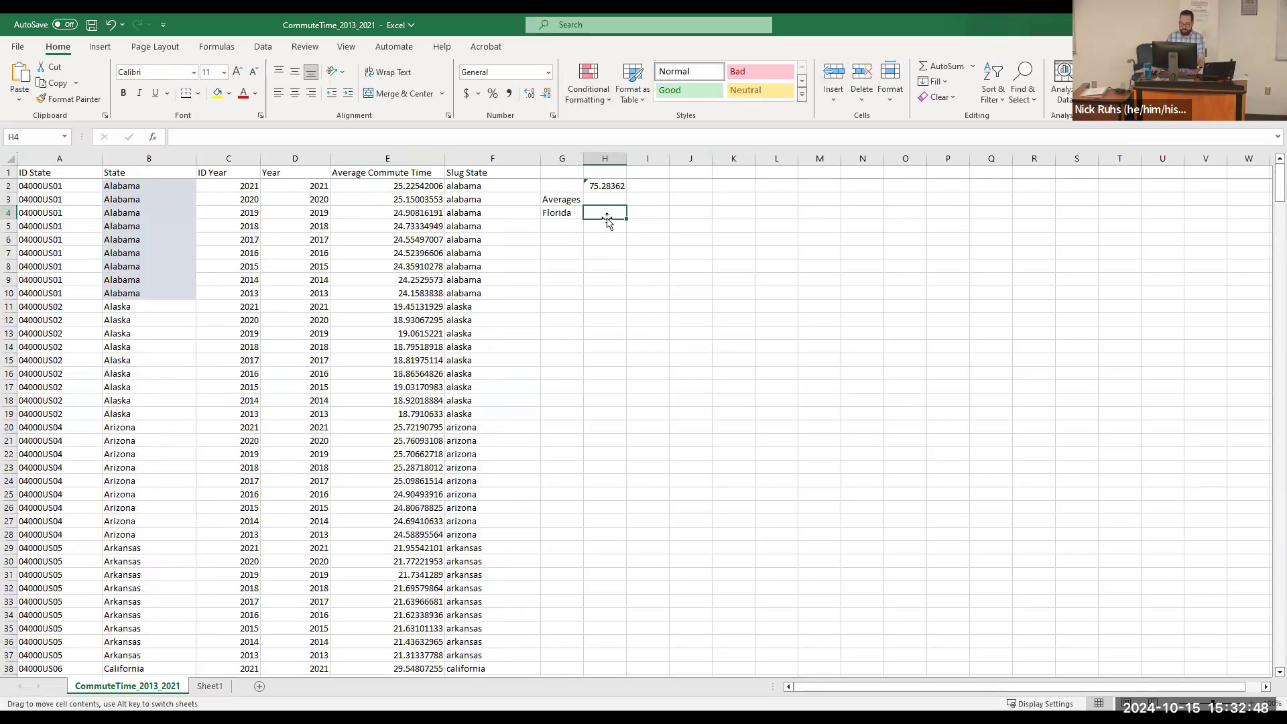
pyautogui.write('=')
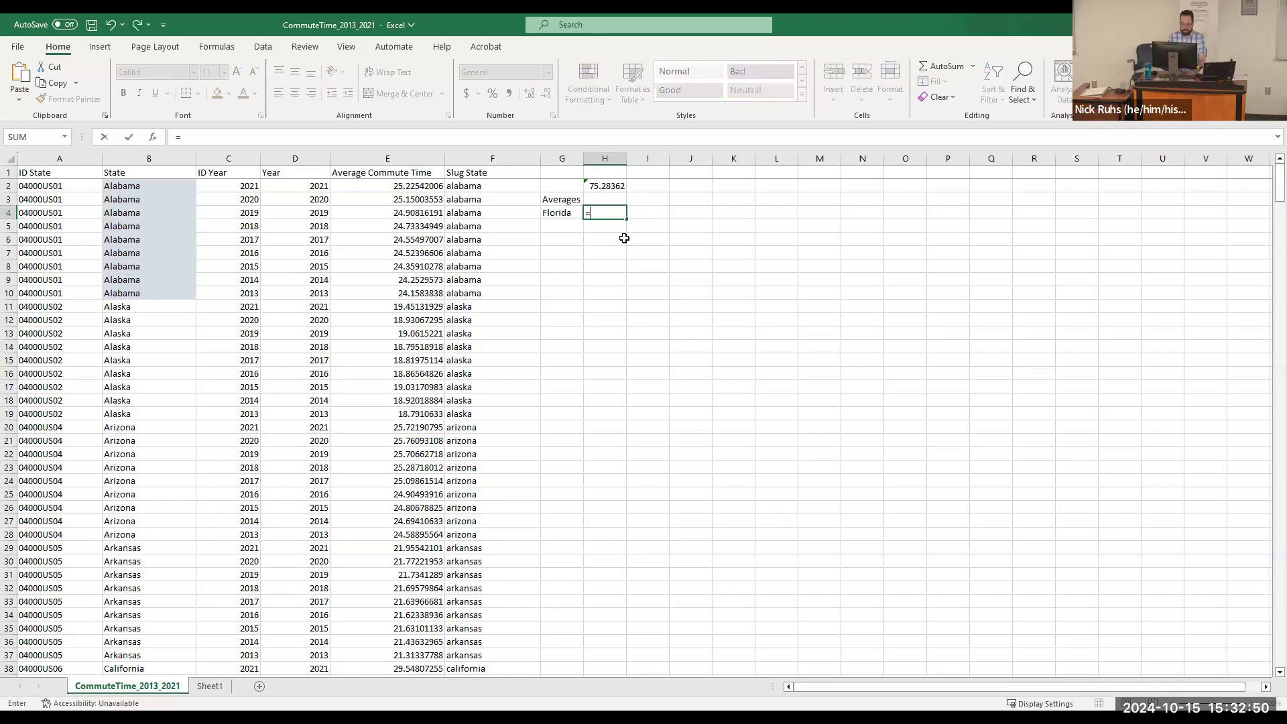
pyautogui.write('AC')
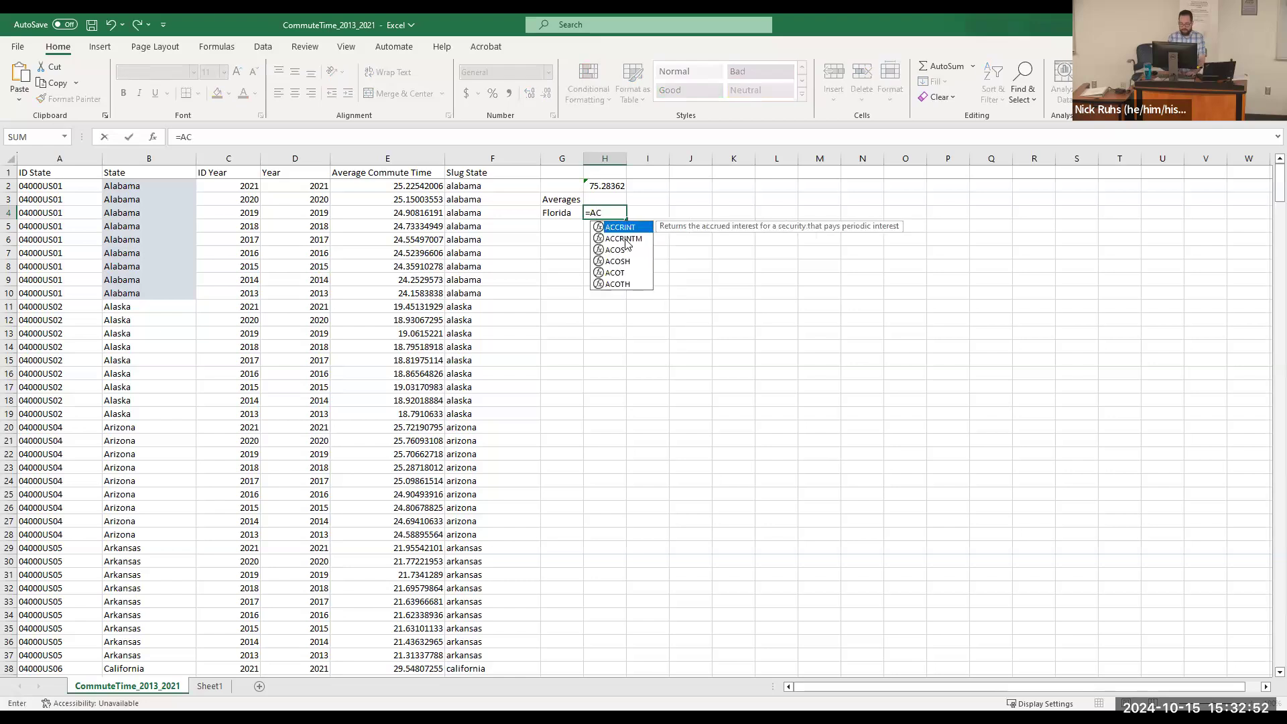
pyautogui.press('BackSpace')
pyautogui.write('VER')
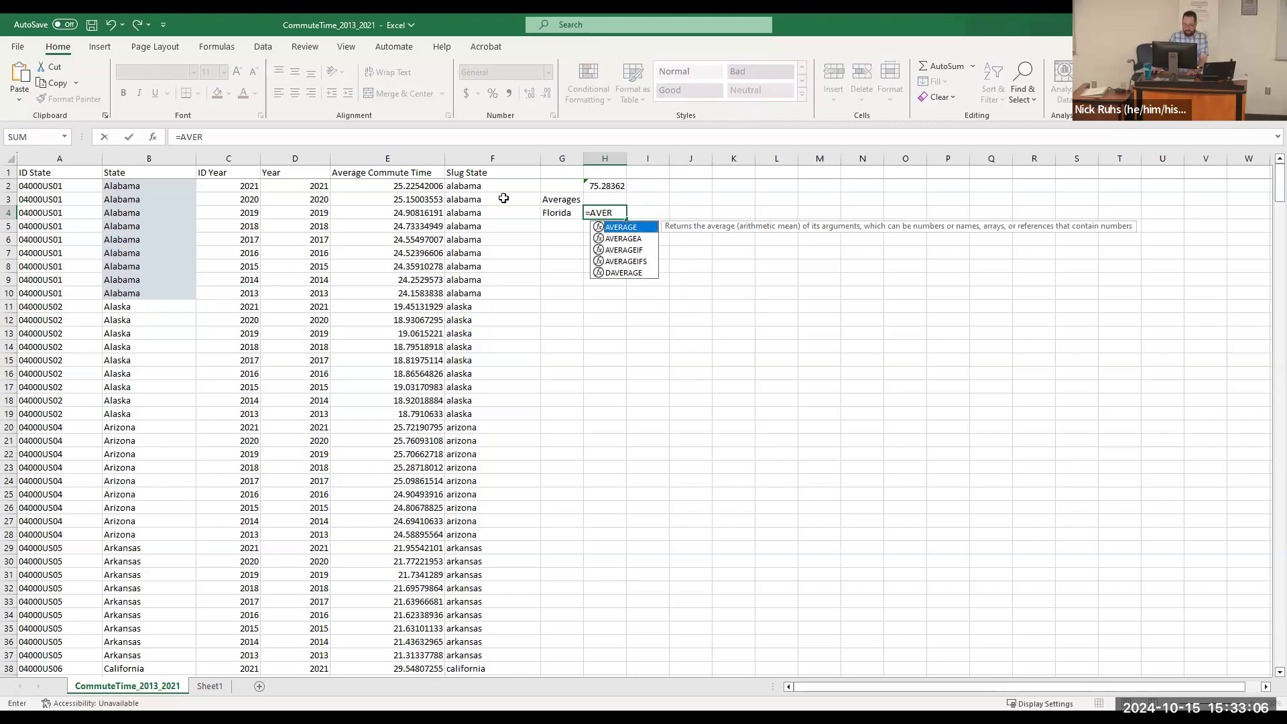
pyautogui.doubleClick(626, 228)
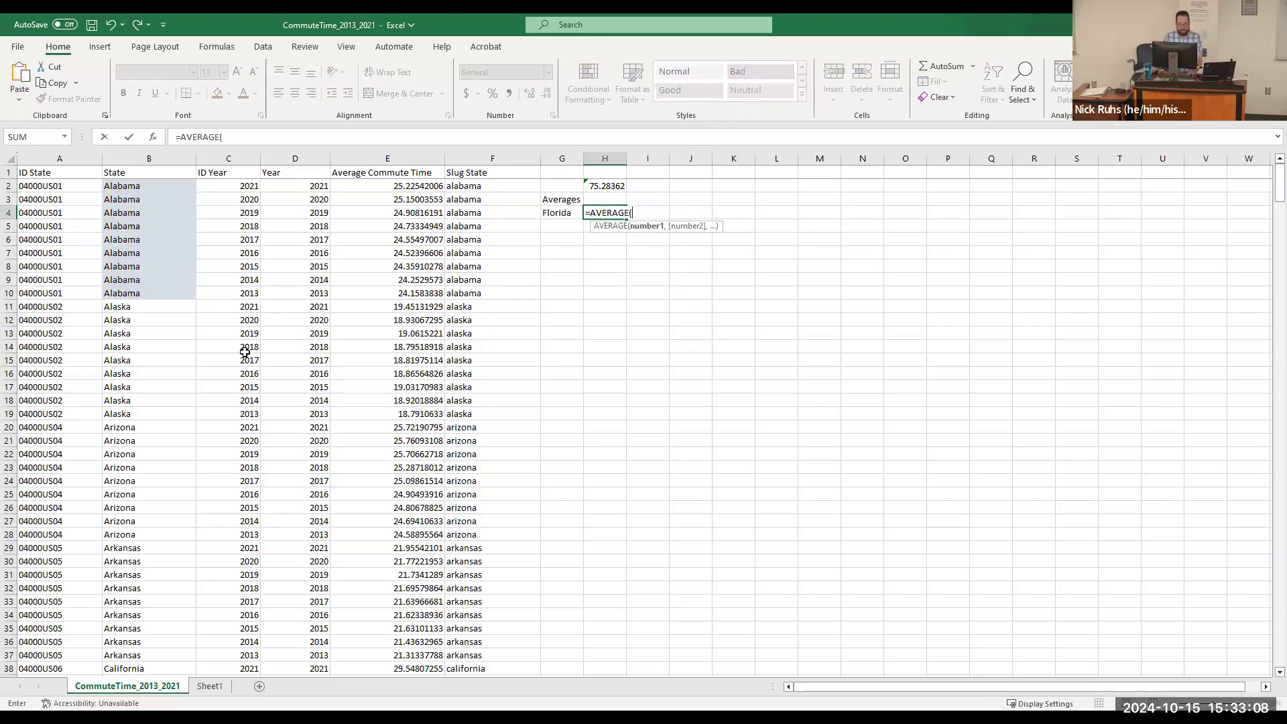
# Step: Complete the formula as =AVERAGE(E83:E91), covering all of Florida's average commute times, and recheck it in cell H4
pyautogui.scroll(-19, 282, 325)
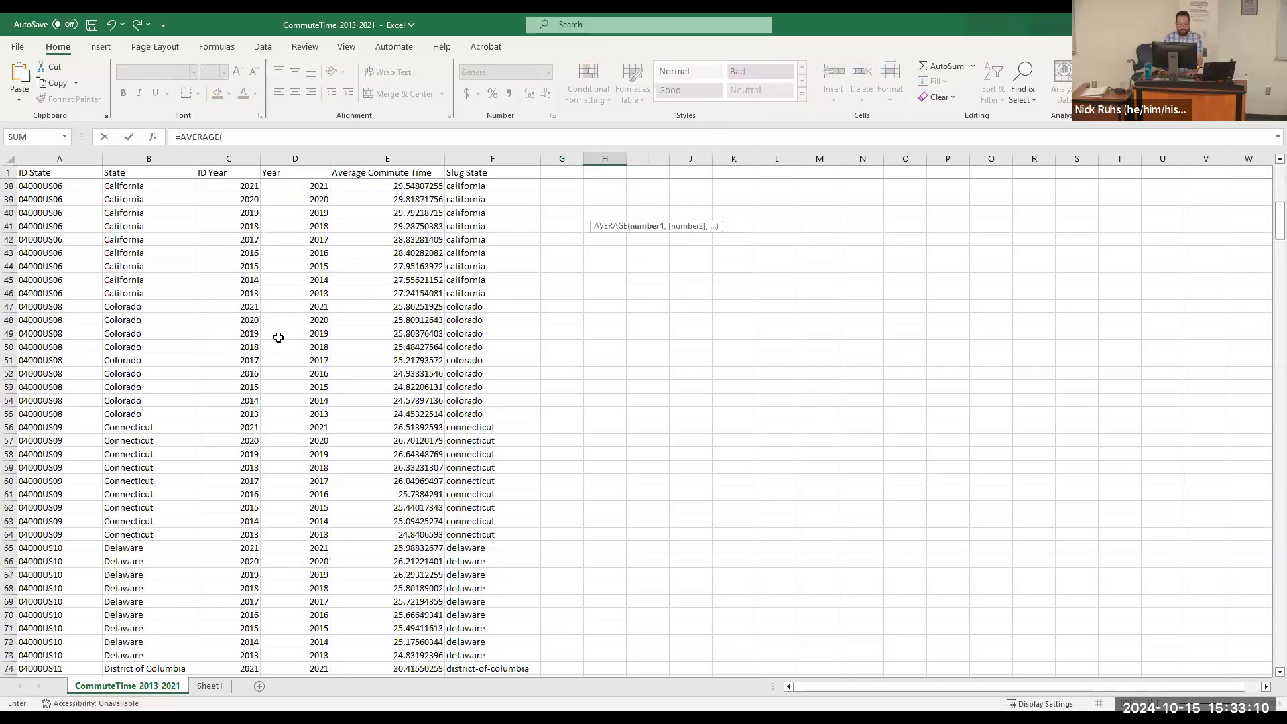
pyautogui.scroll(-10, 278, 338)
pyautogui.scroll(6, 278, 338)
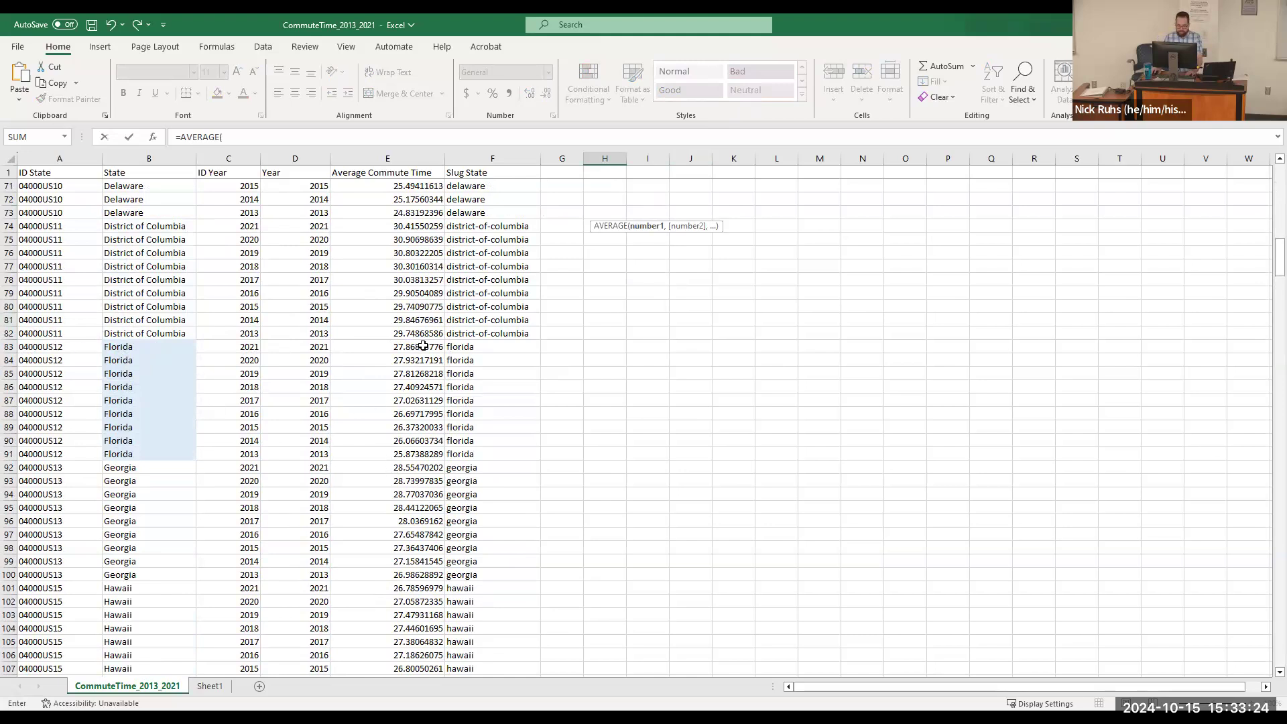
pyautogui.moveTo(417, 347); pyautogui.dragTo(415, 365)
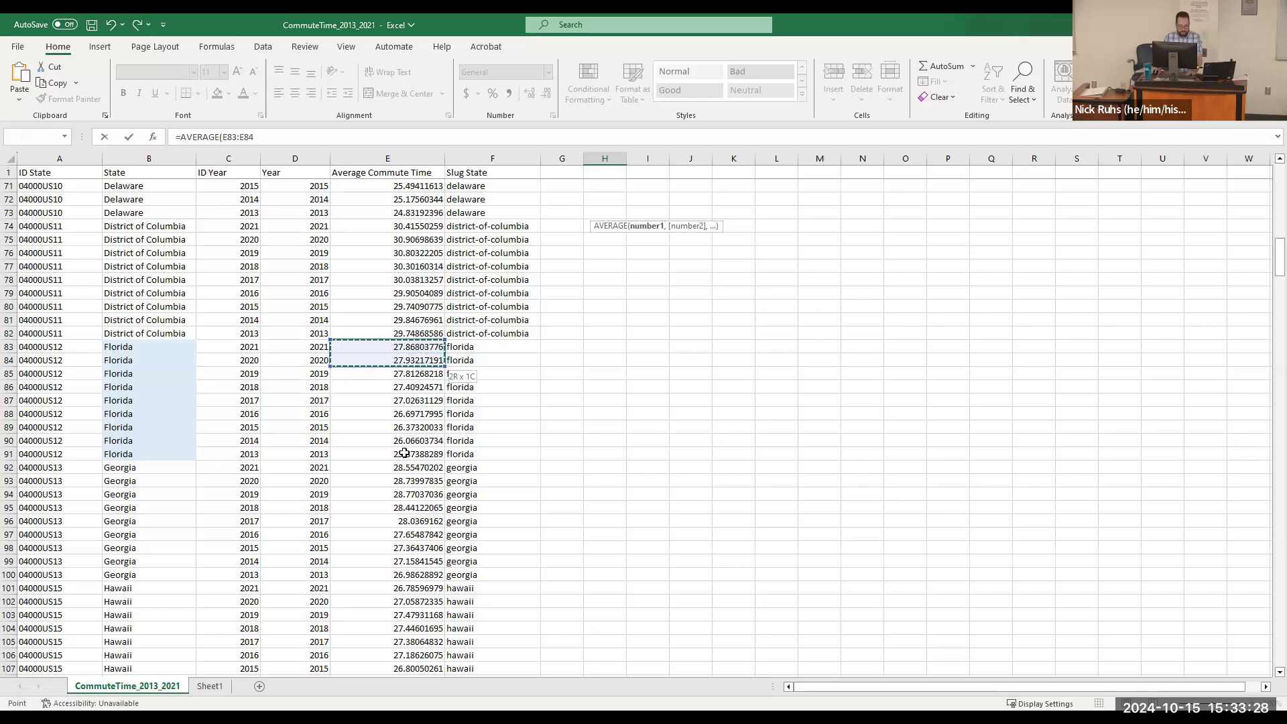
pyautogui.moveTo(404, 451); pyautogui.dragTo(404, 454)
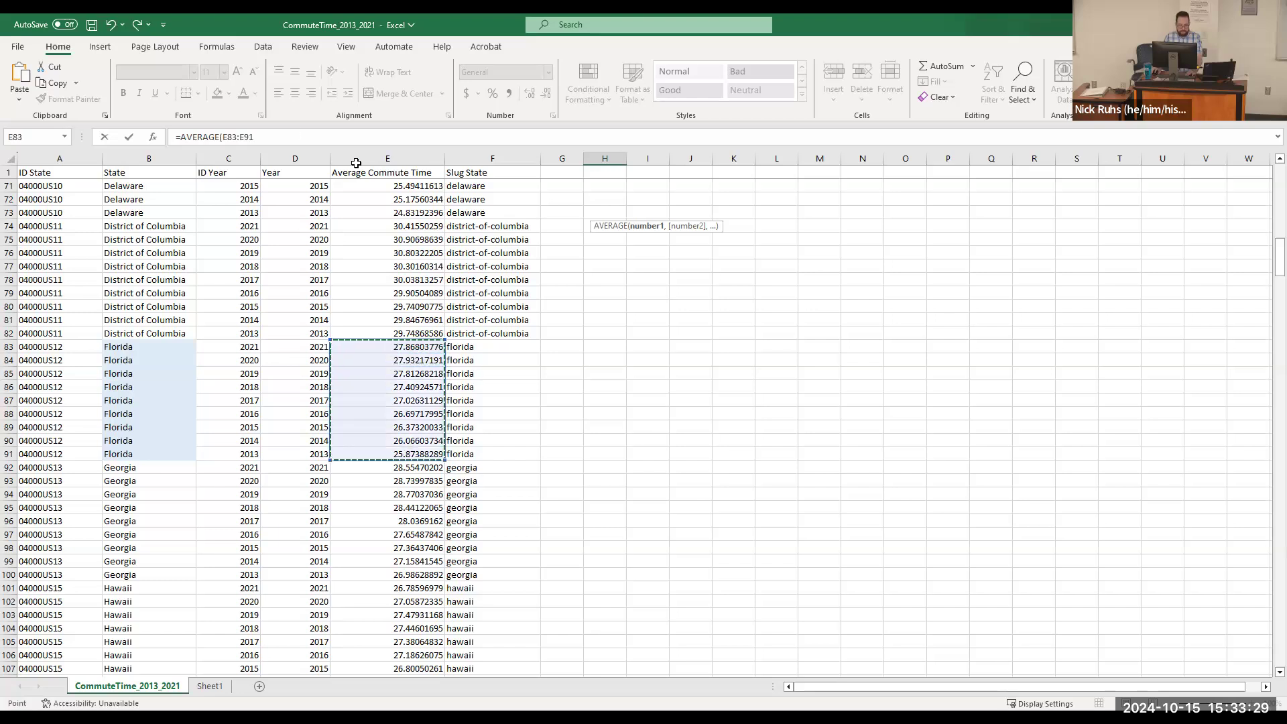
pyautogui.click(260, 137)
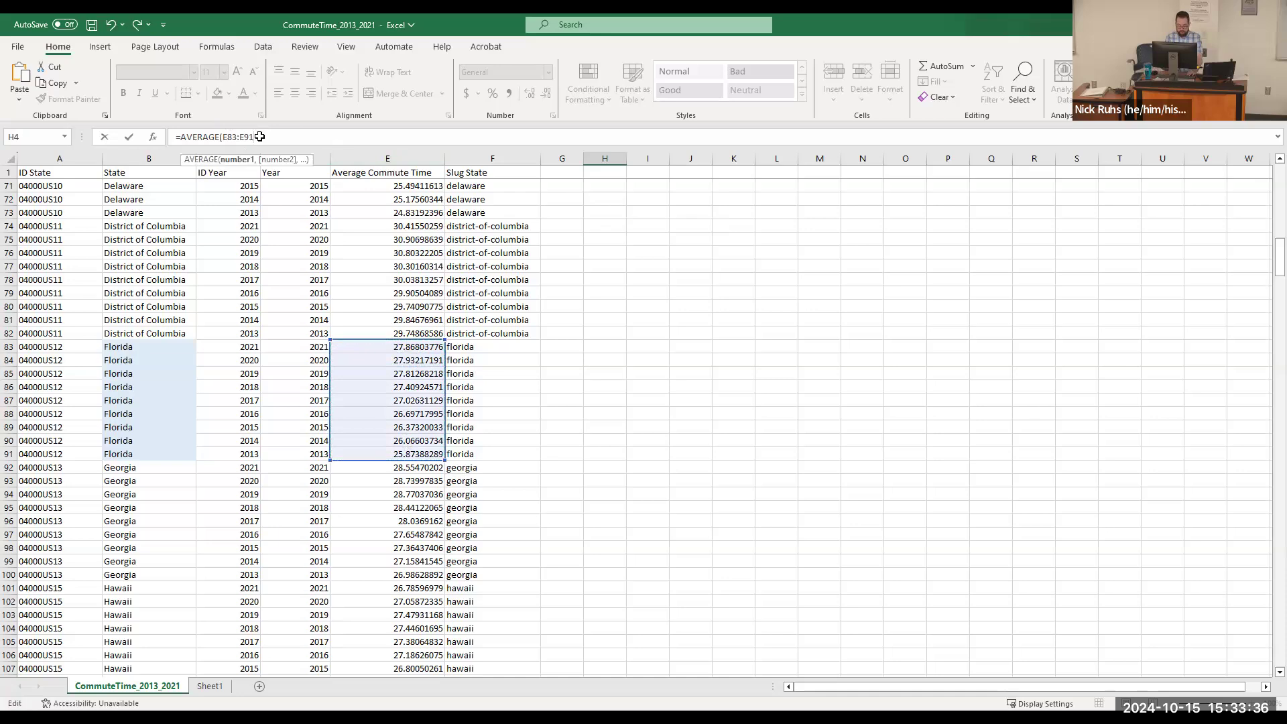
pyautogui.write(')')
pyautogui.scroll(12, 619, 277)
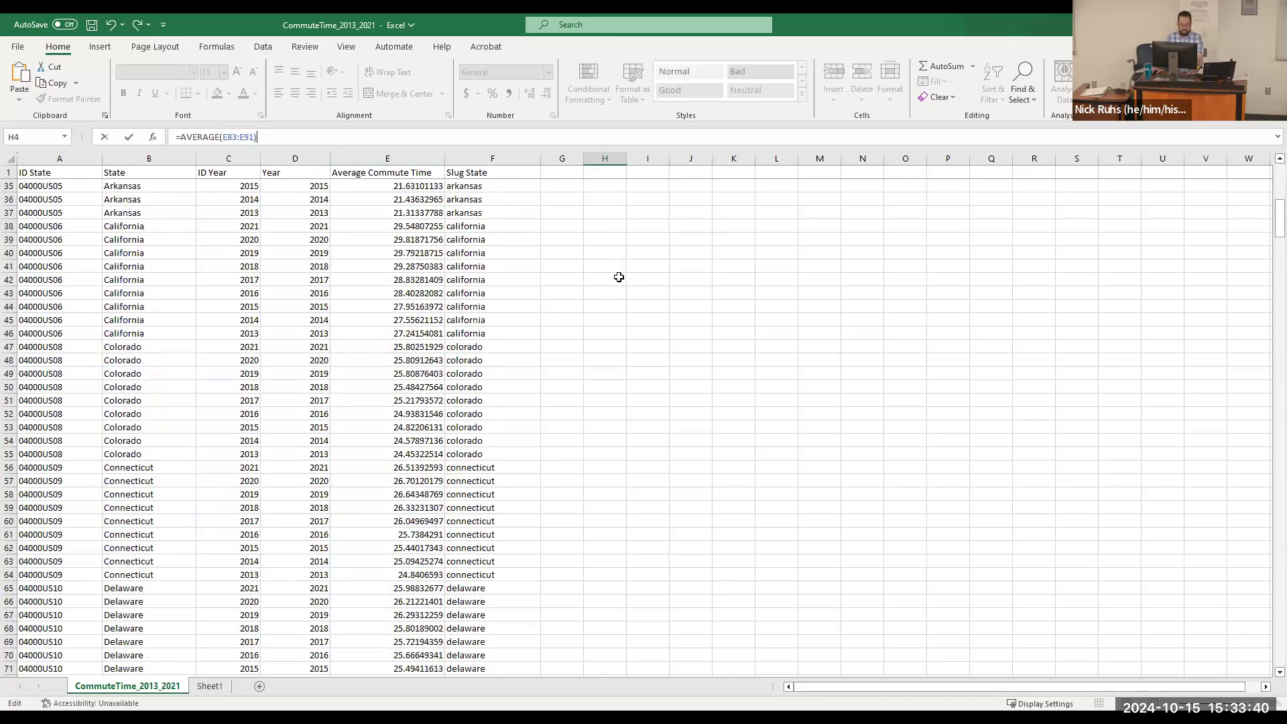
pyautogui.scroll(11, 619, 277)
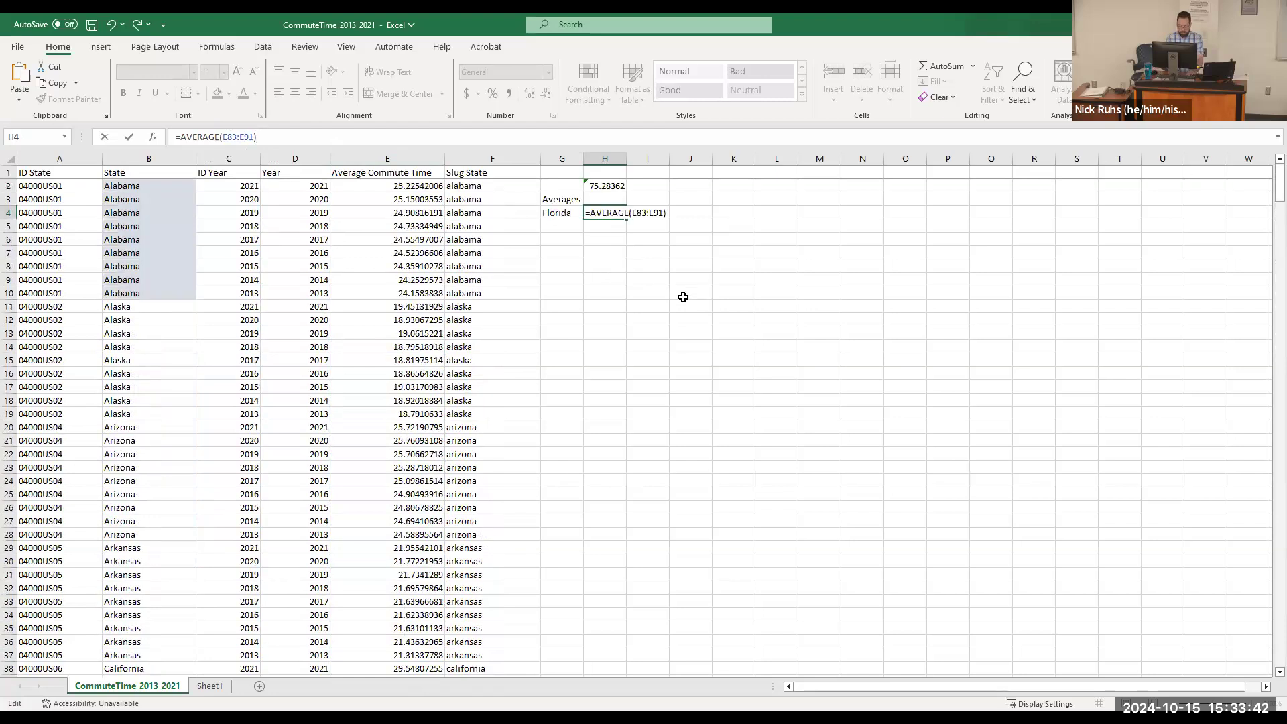
pyautogui.press('Return')
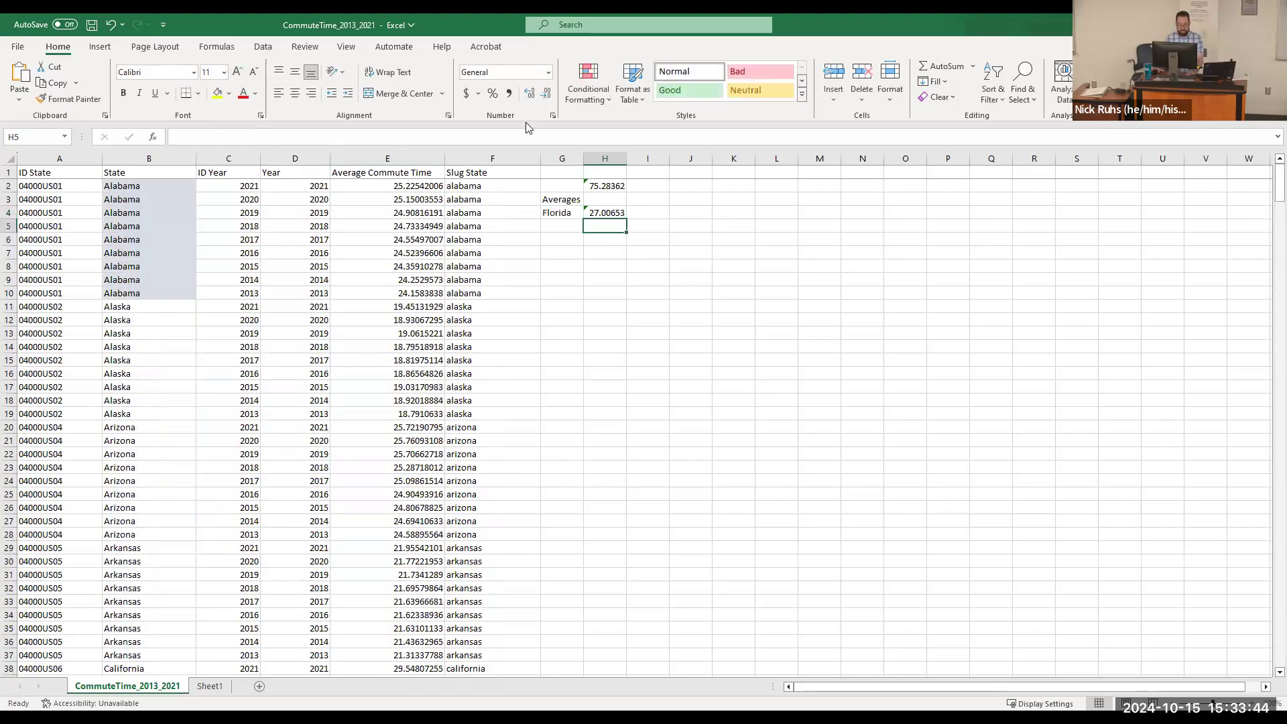
pyautogui.click(612, 211)
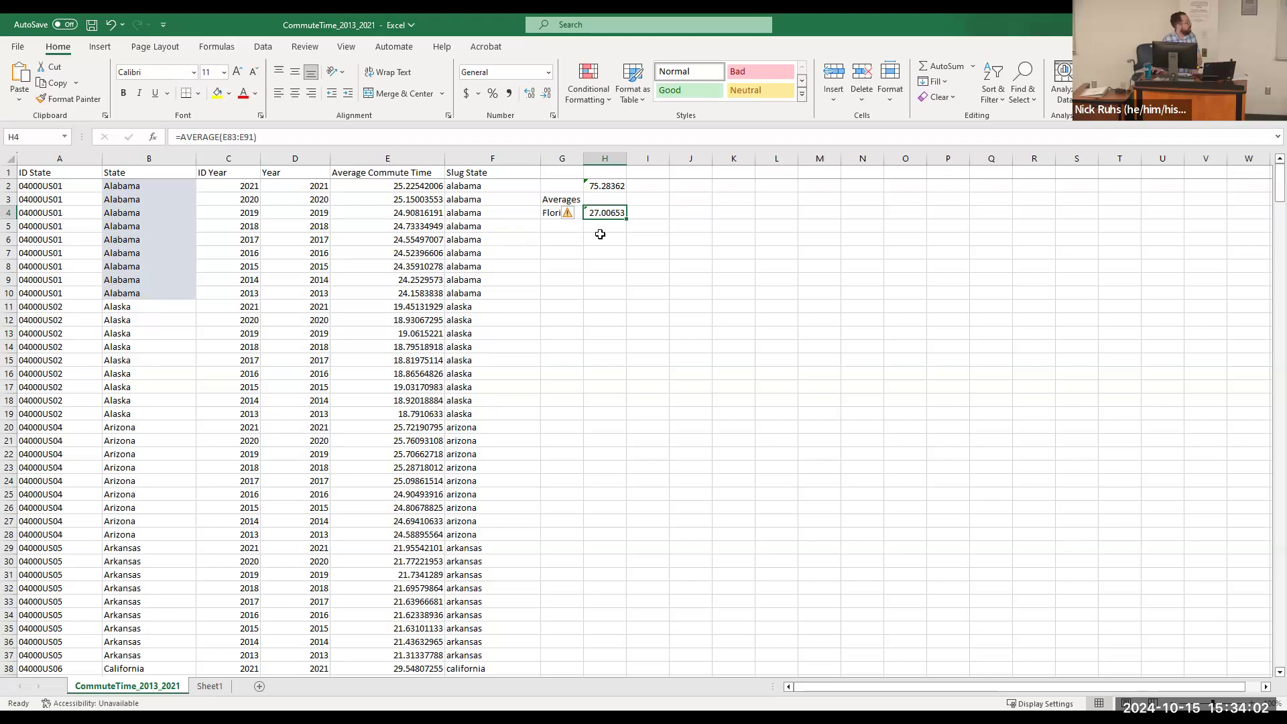
# Step: Start an AVERAGEIF formula in cell I4, next to Florida's average
pyautogui.click(656, 213)
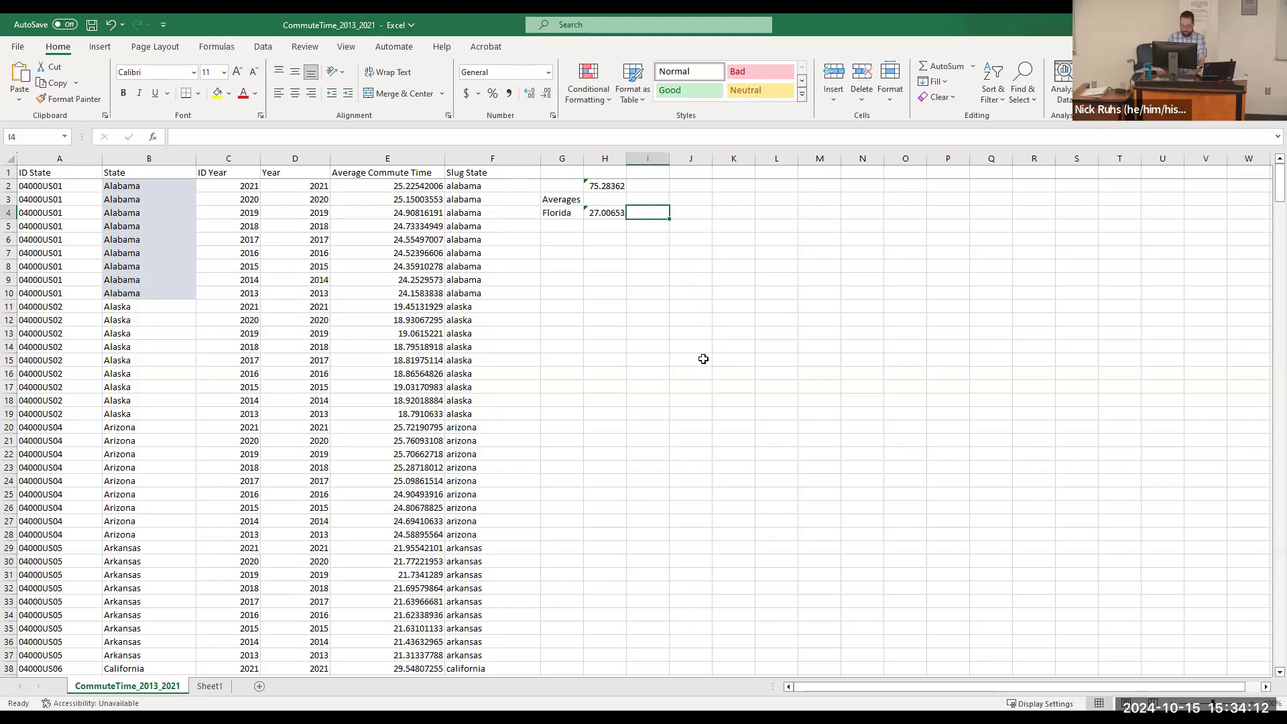
pyautogui.write('=')
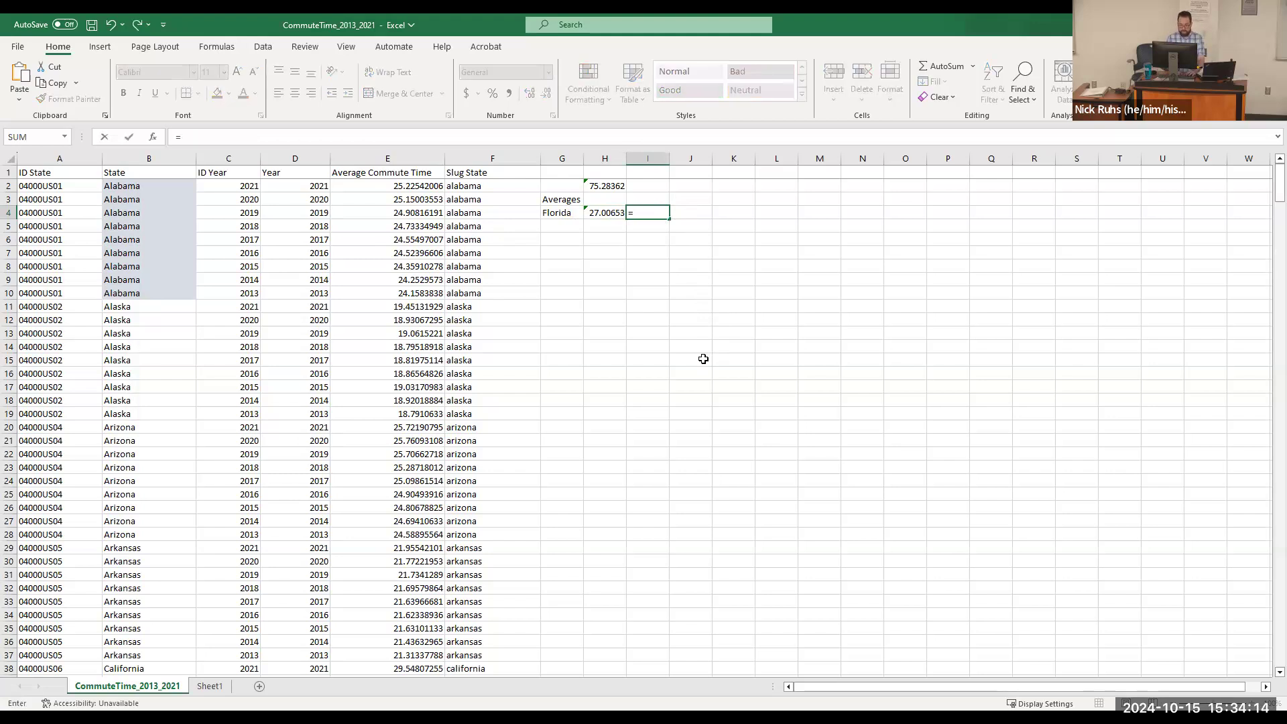
pyautogui.write('AVERAG')
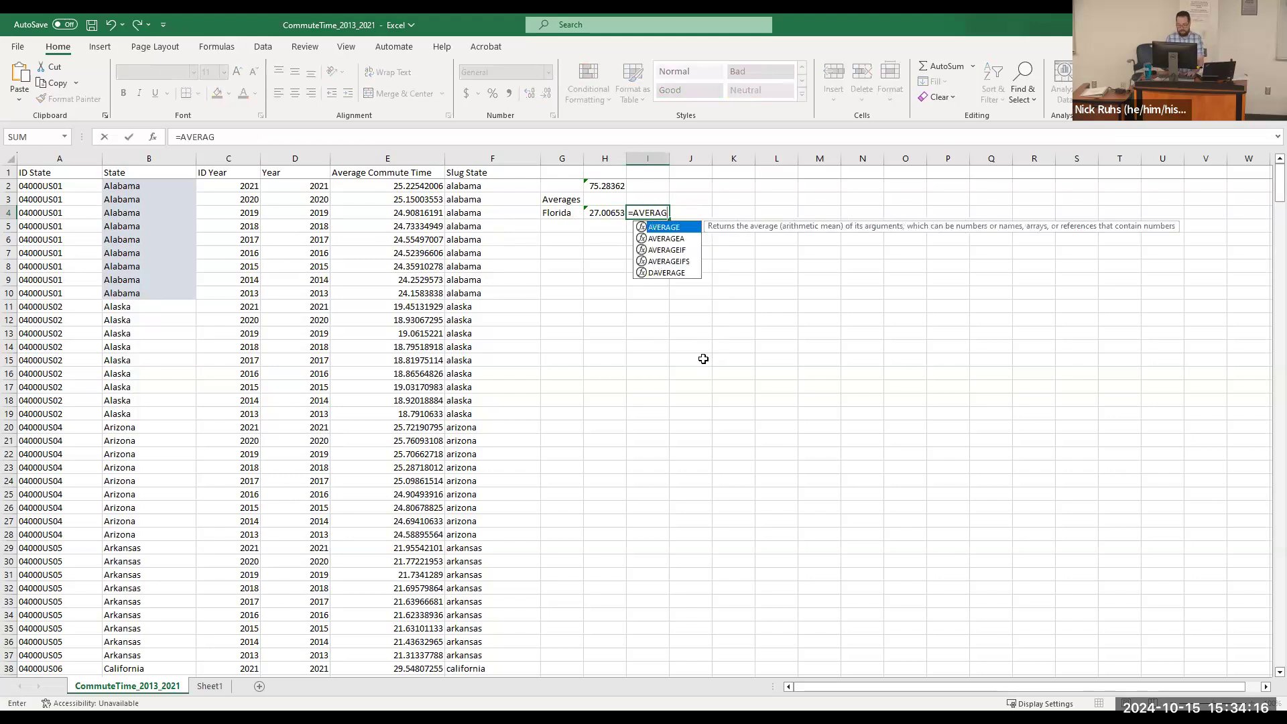
pyautogui.write('EOF')
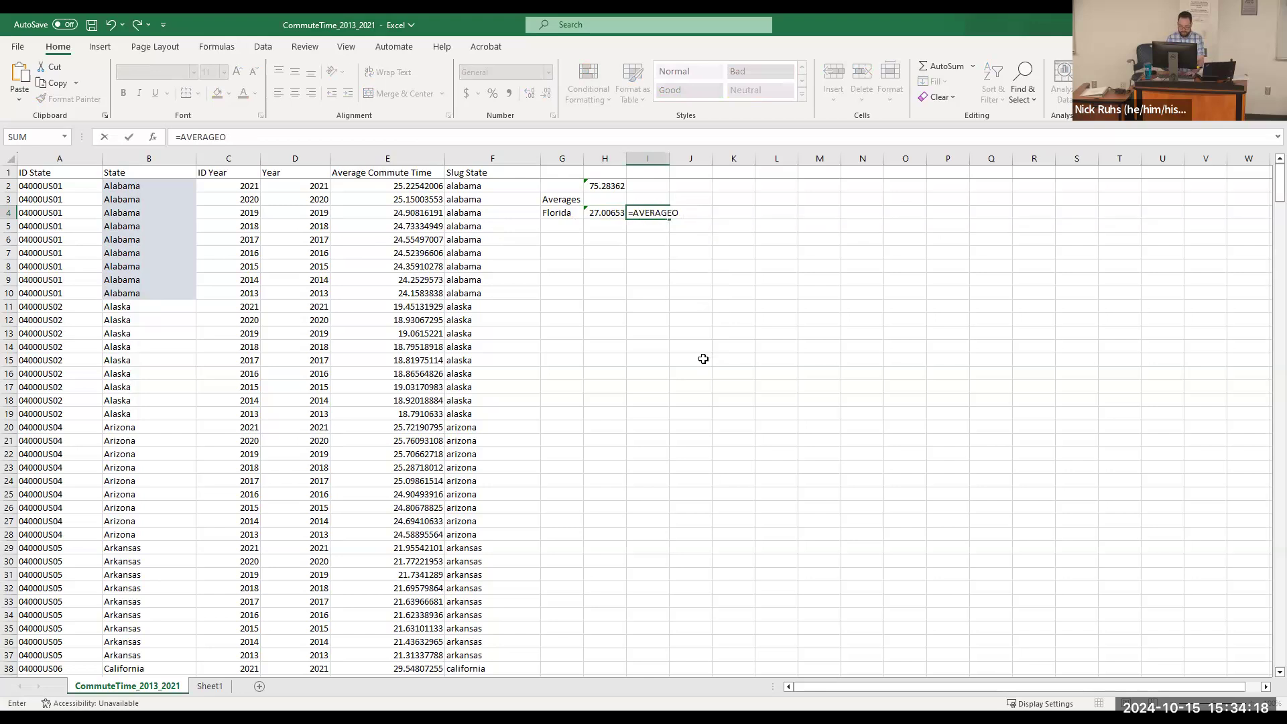
pyautogui.press('BackSpace')
pyautogui.write('IF')
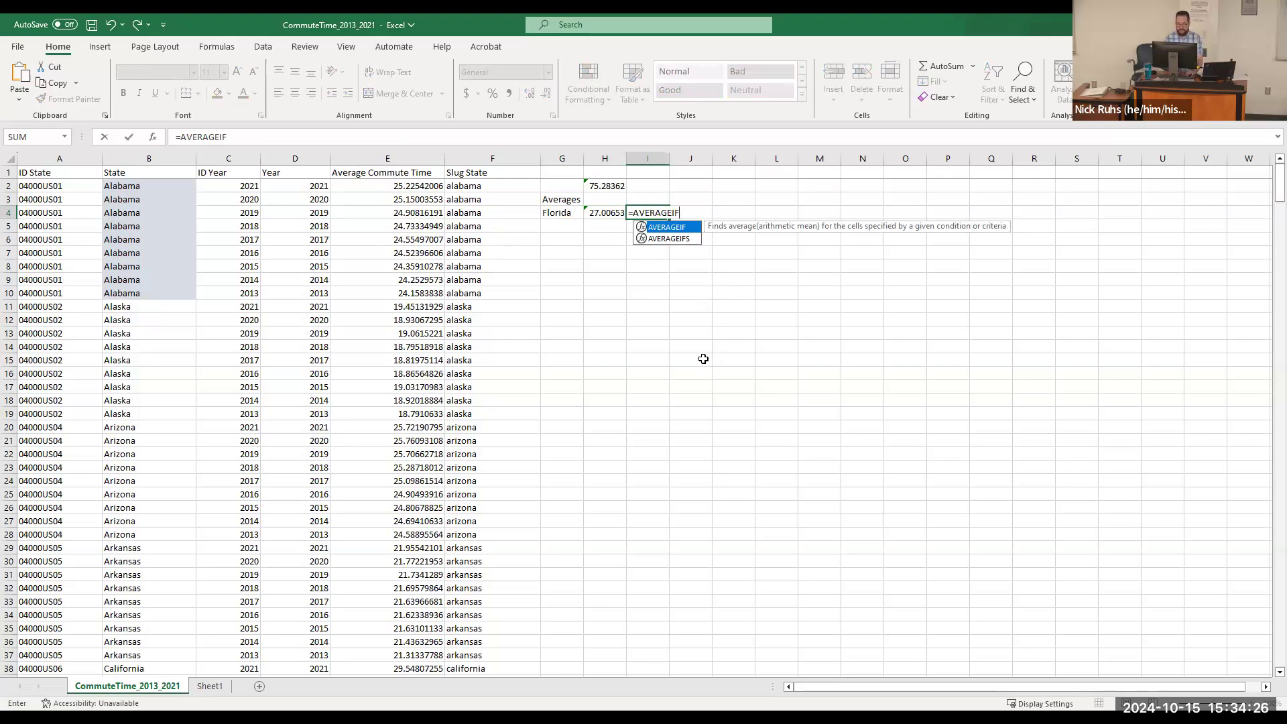
pyautogui.write('(')
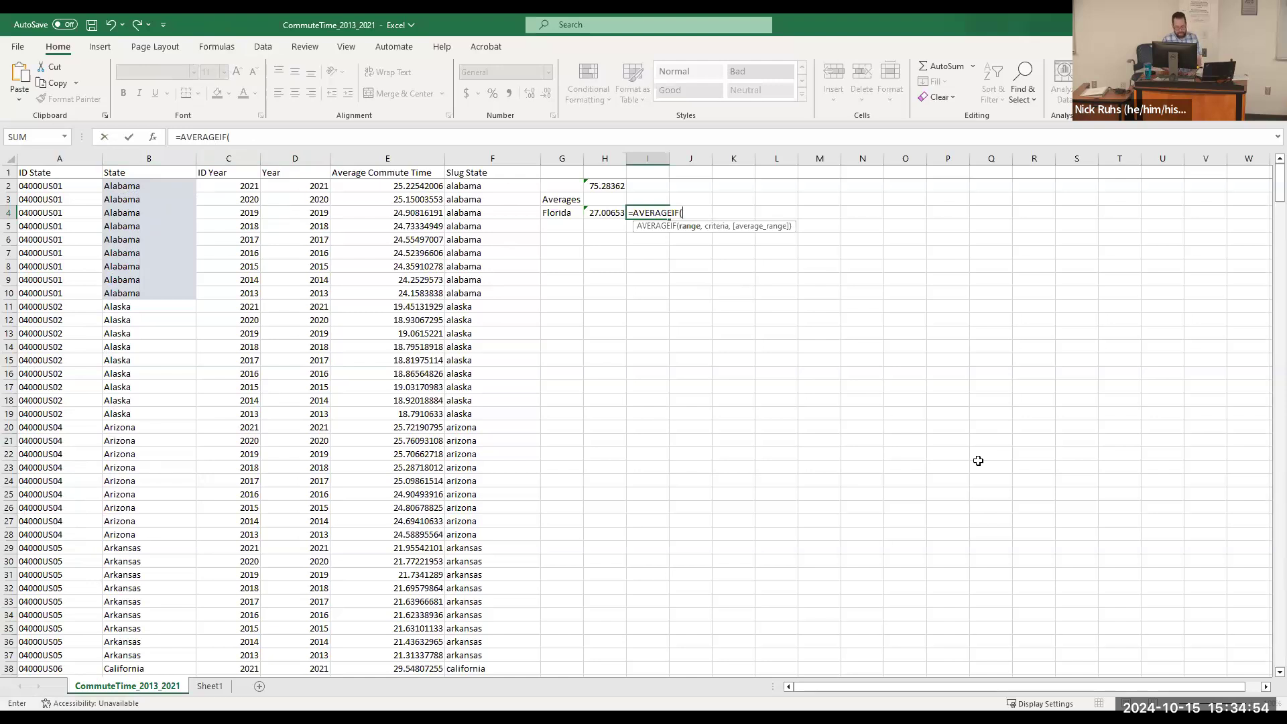
# Step: Set the AVERAGEIF formula's criteria range to B2:B469, spanning all state names down to the last data row
pyautogui.write('B2:')
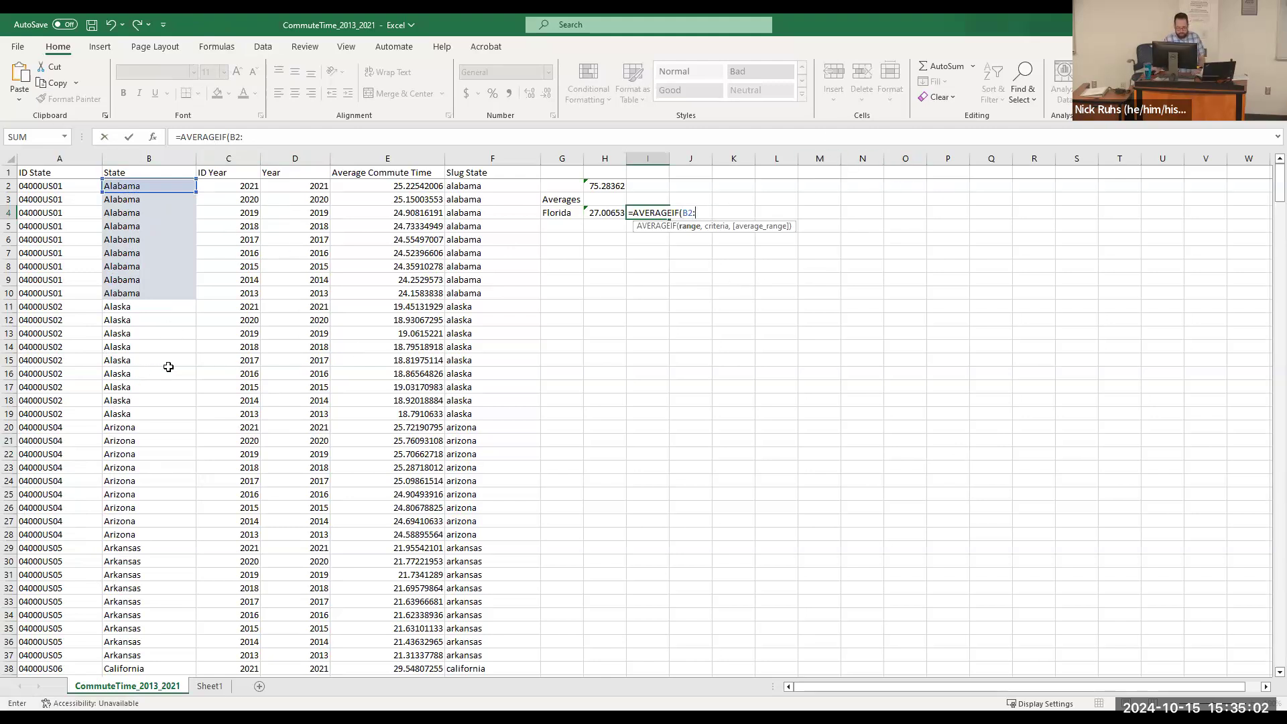
pyautogui.scroll(-18, 177, 373)
pyautogui.scroll(-20, 199, 409)
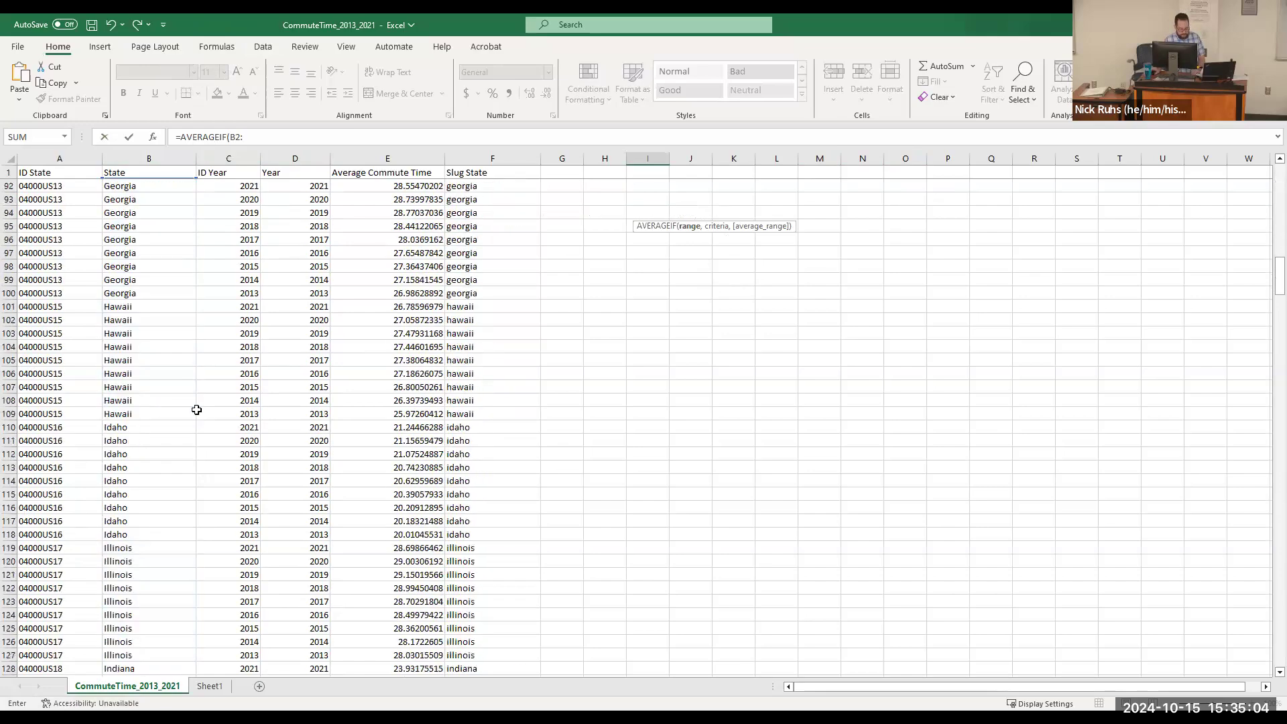
pyautogui.scroll(-20, 202, 432)
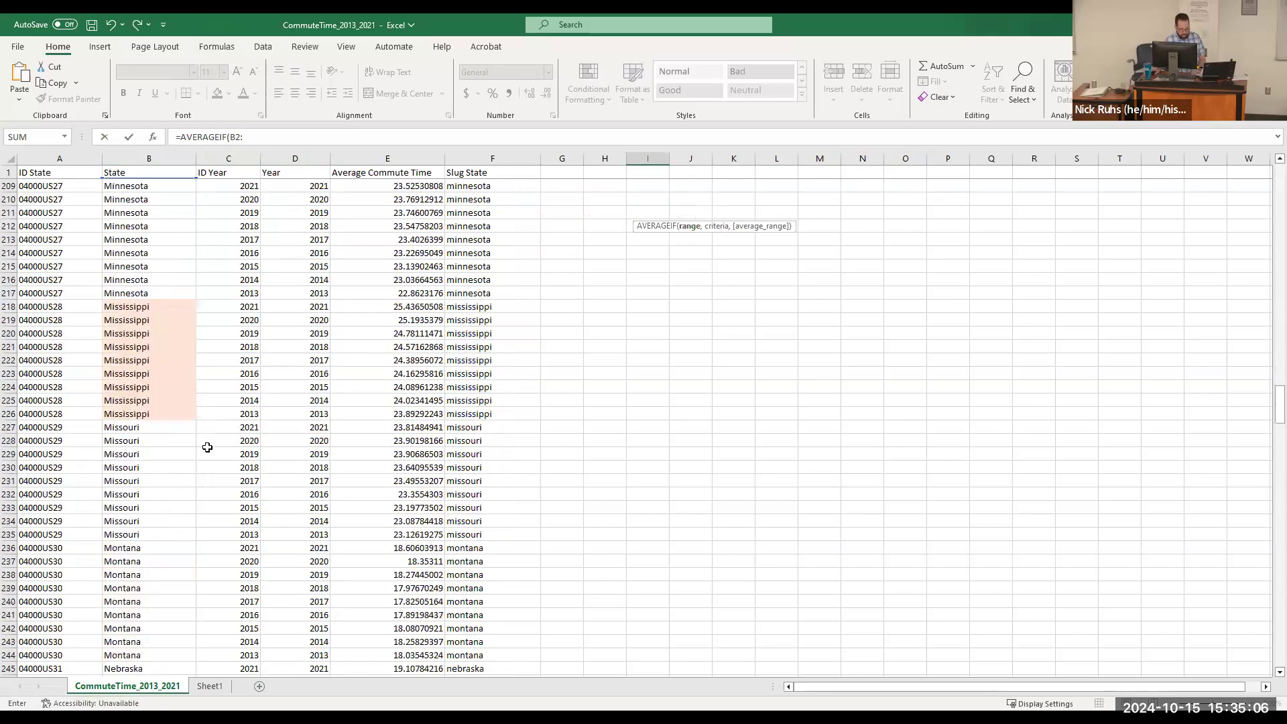
pyautogui.scroll(-20, 209, 469)
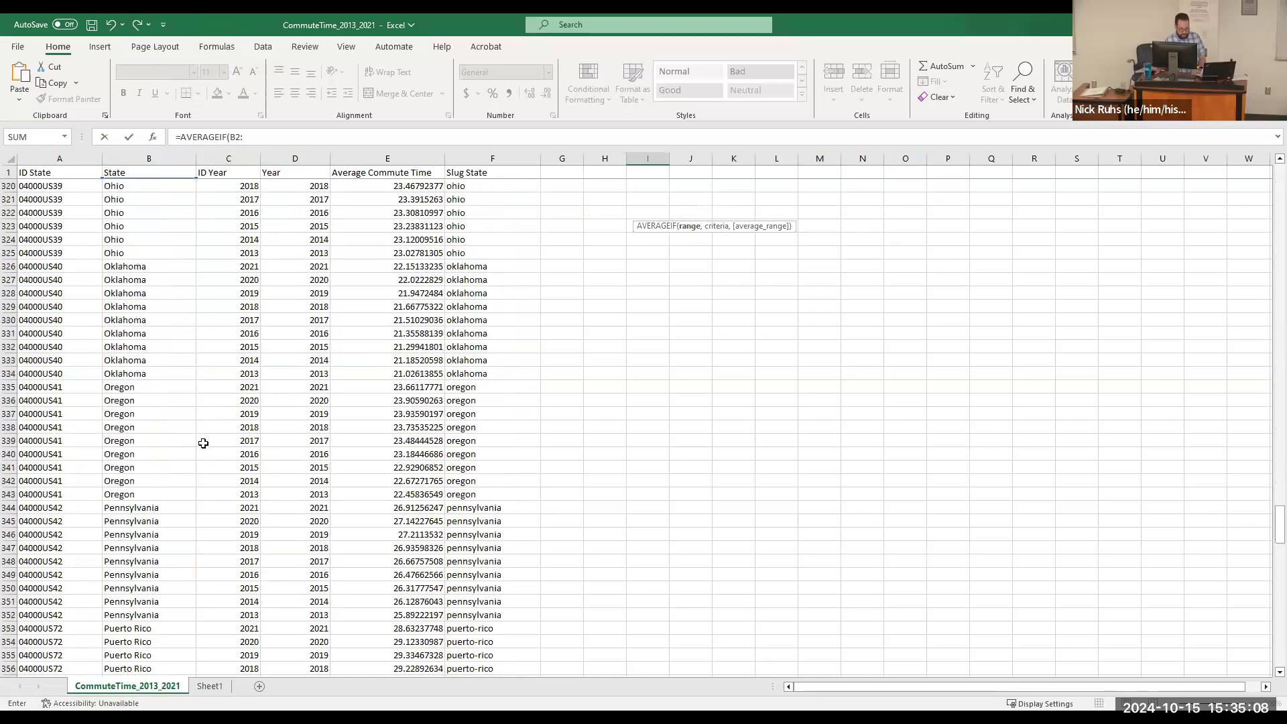
pyautogui.scroll(-10, 209, 477)
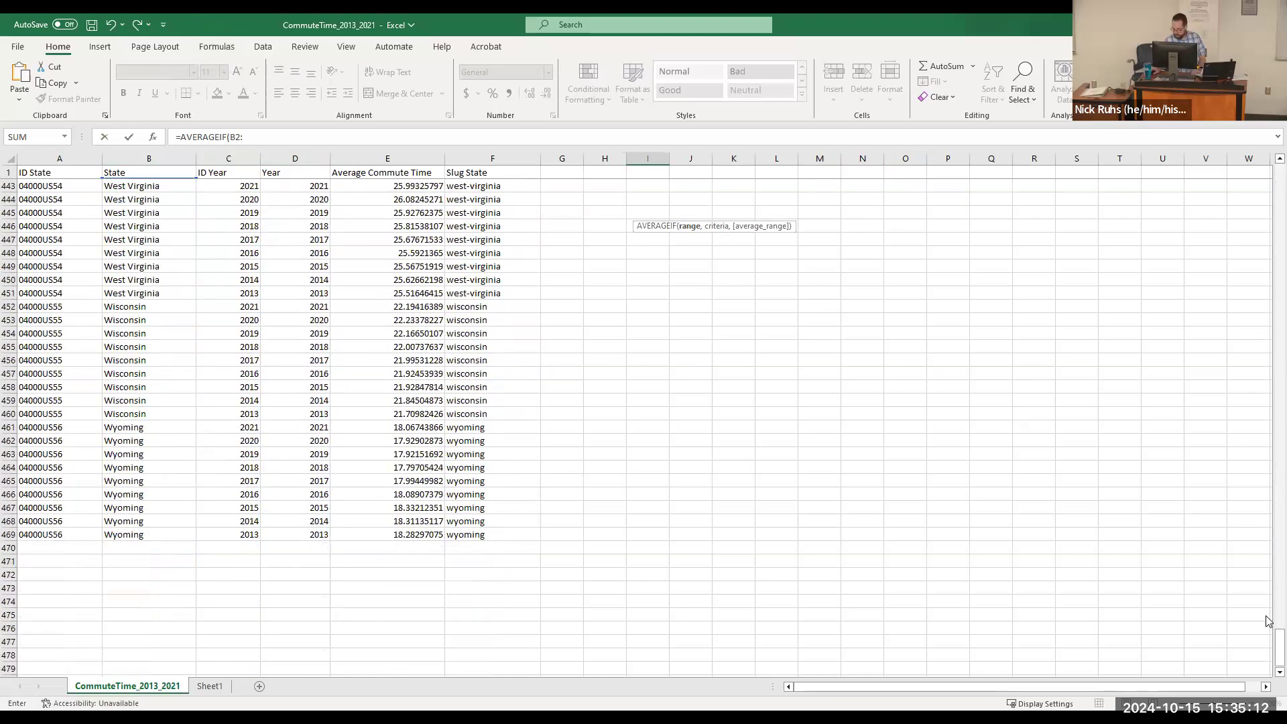
pyautogui.moveTo(1279, 645); pyautogui.dragTo(1242, 119)
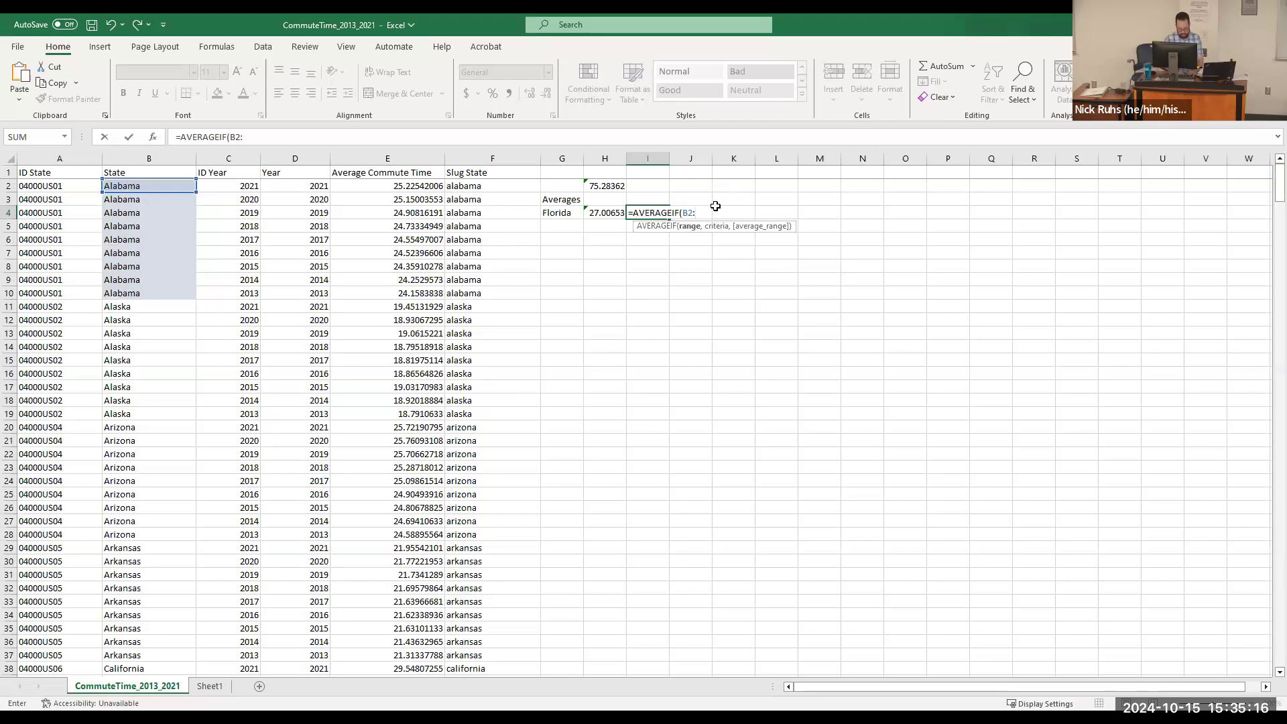
pyautogui.write('B469')
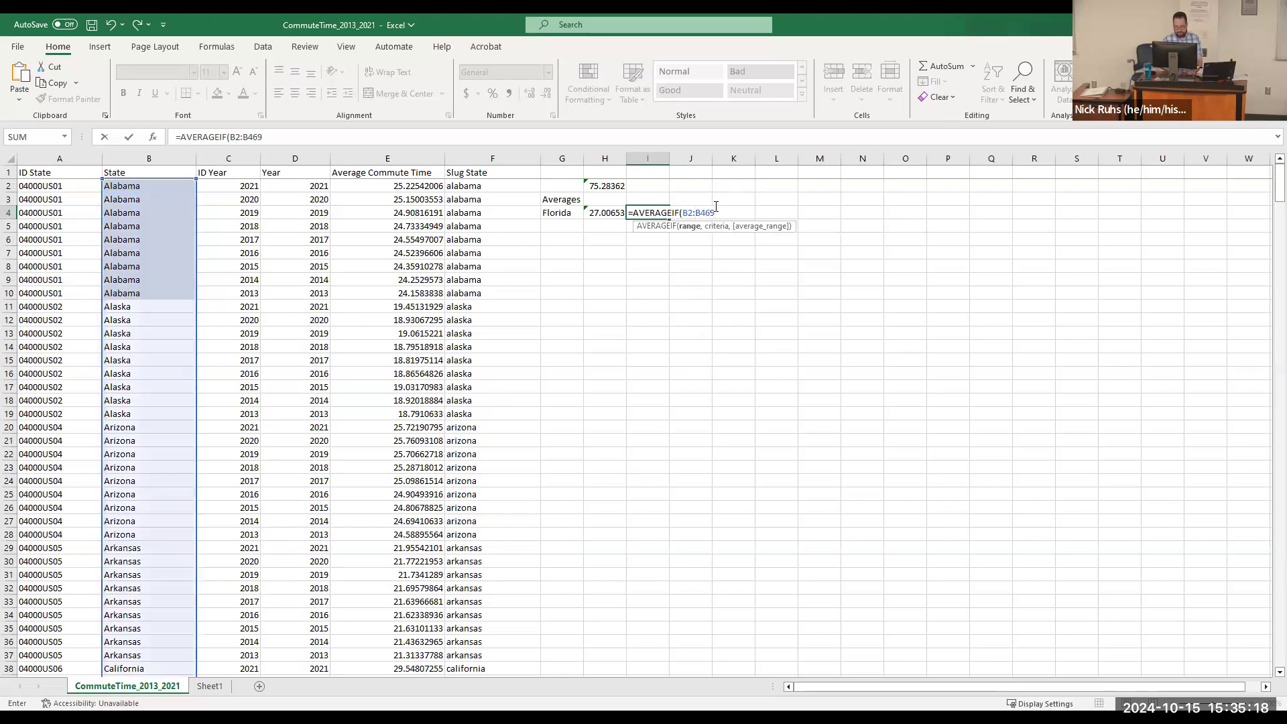
# Step: Add "Florida" as the criterion of the AVERAGEIF formula in cell I4
pyautogui.write(',')
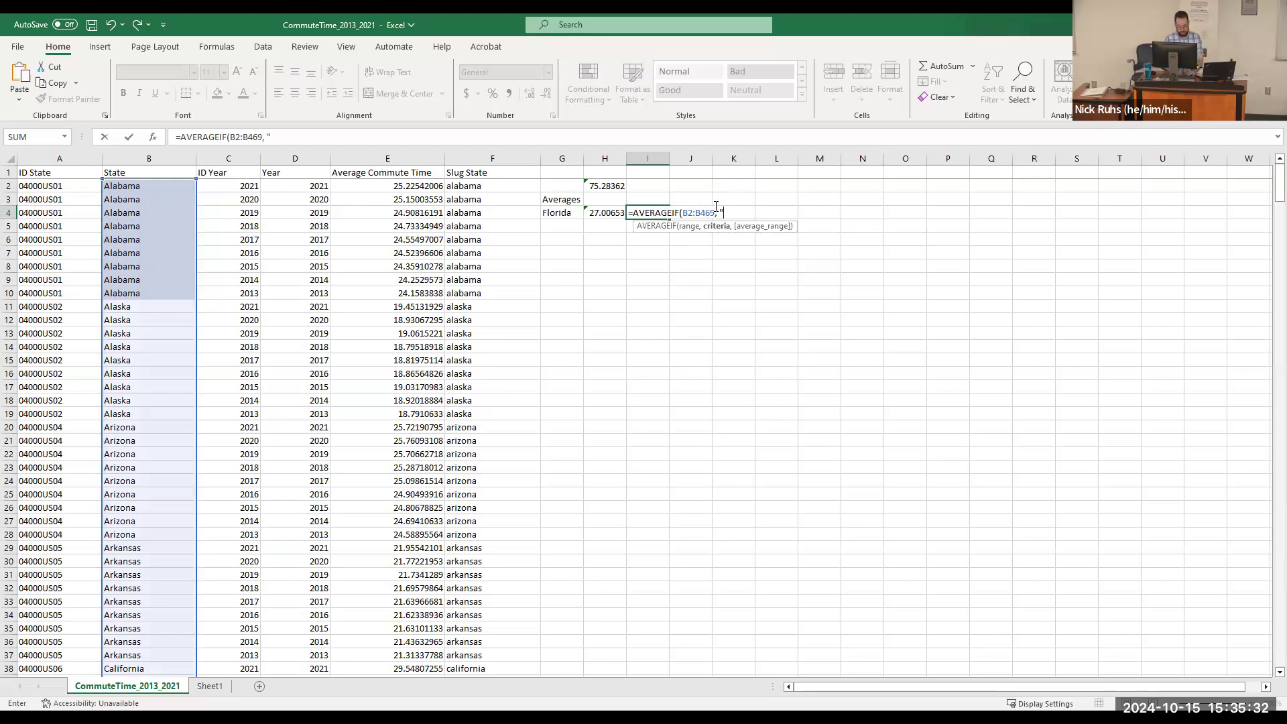
pyautogui.write('lorida')
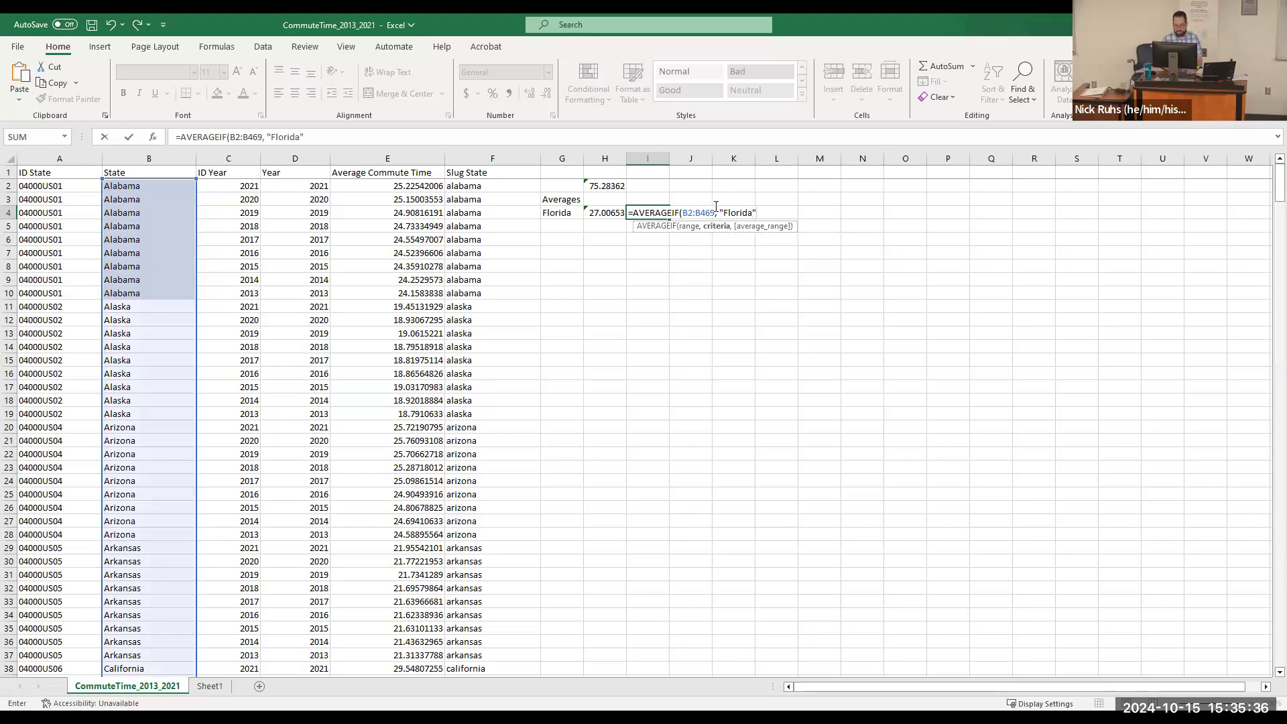
pyautogui.write('",')
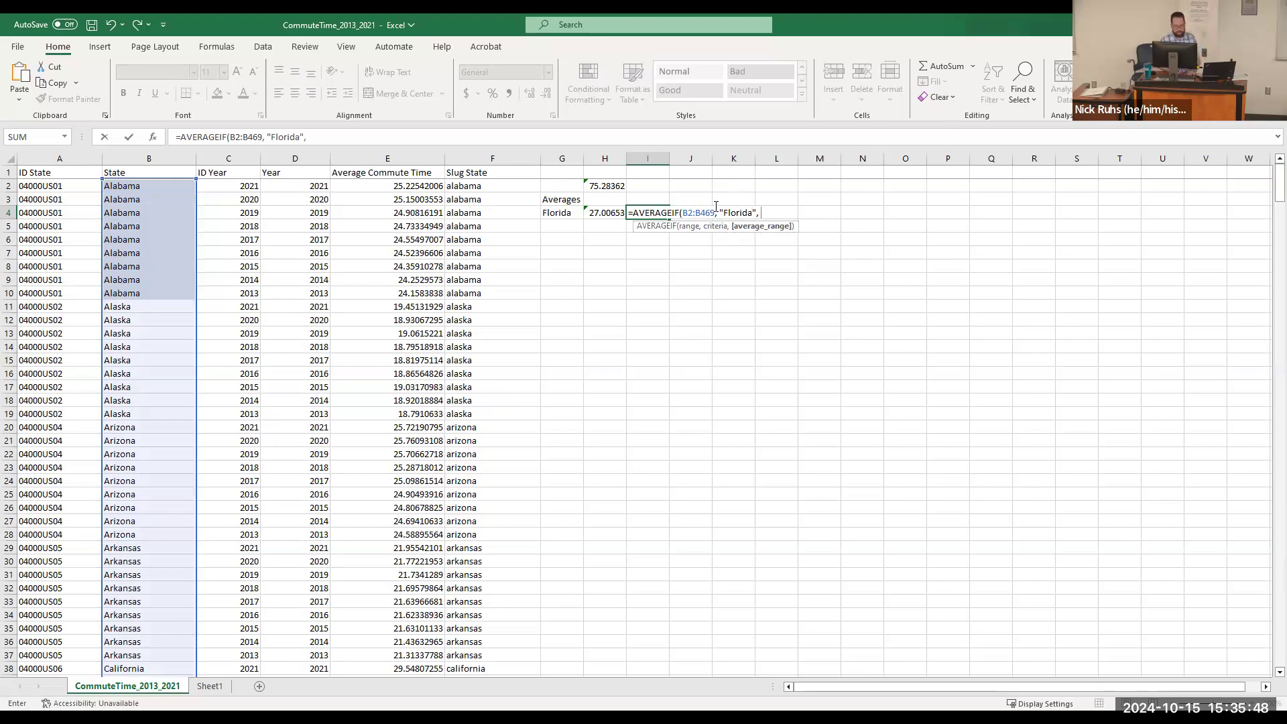
# Step: Complete the AVERAGEIF formula in I4 with E2:E469 as the range to average
pyautogui.write('B')
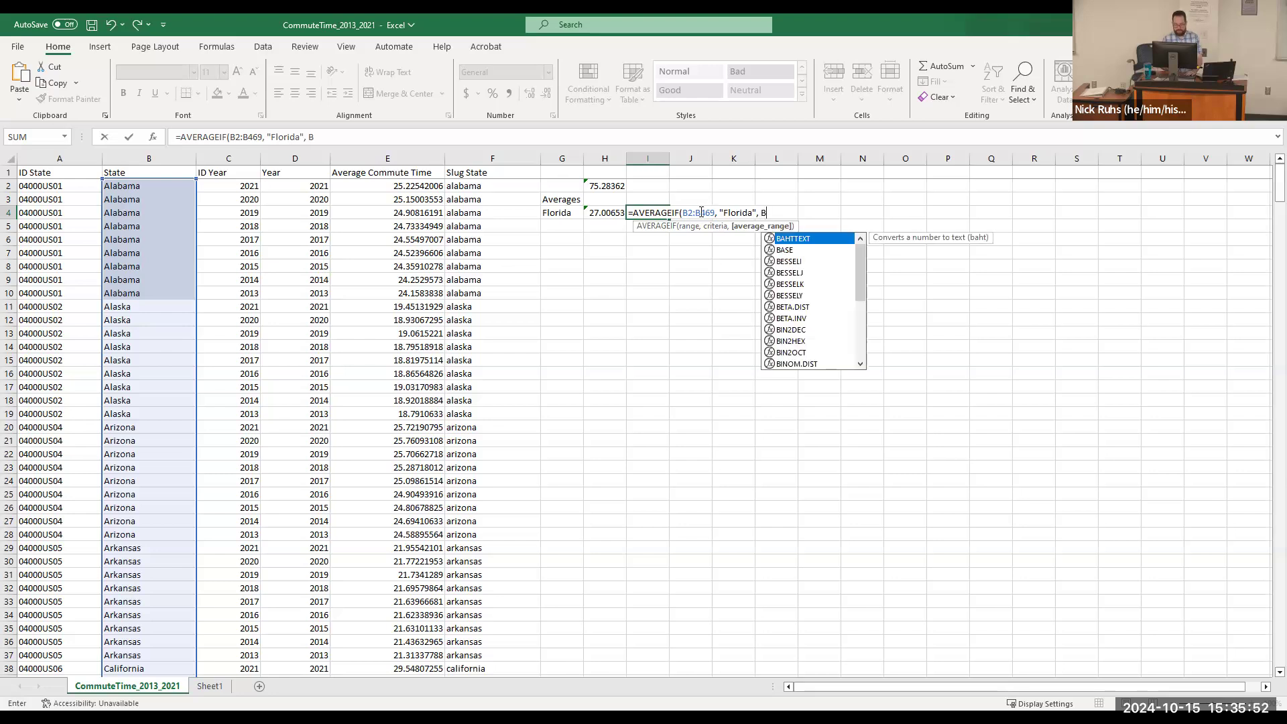
pyautogui.press('BackSpace')
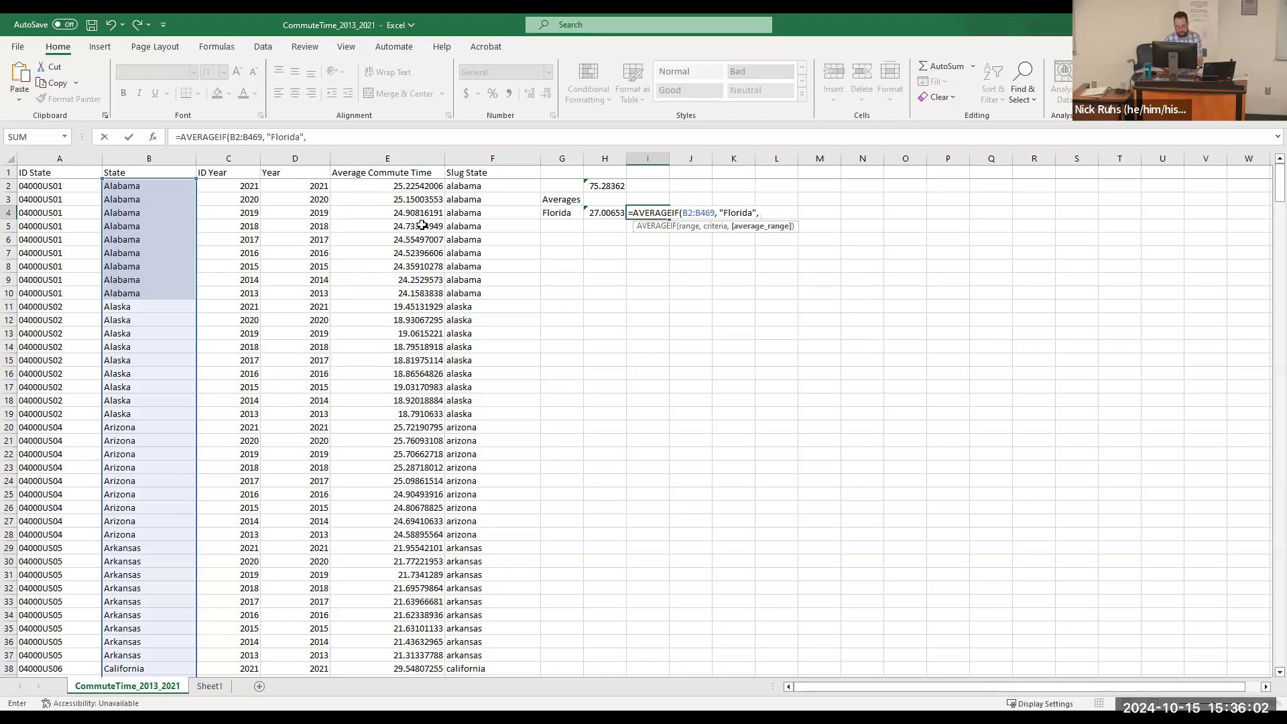
pyautogui.write('E2"')
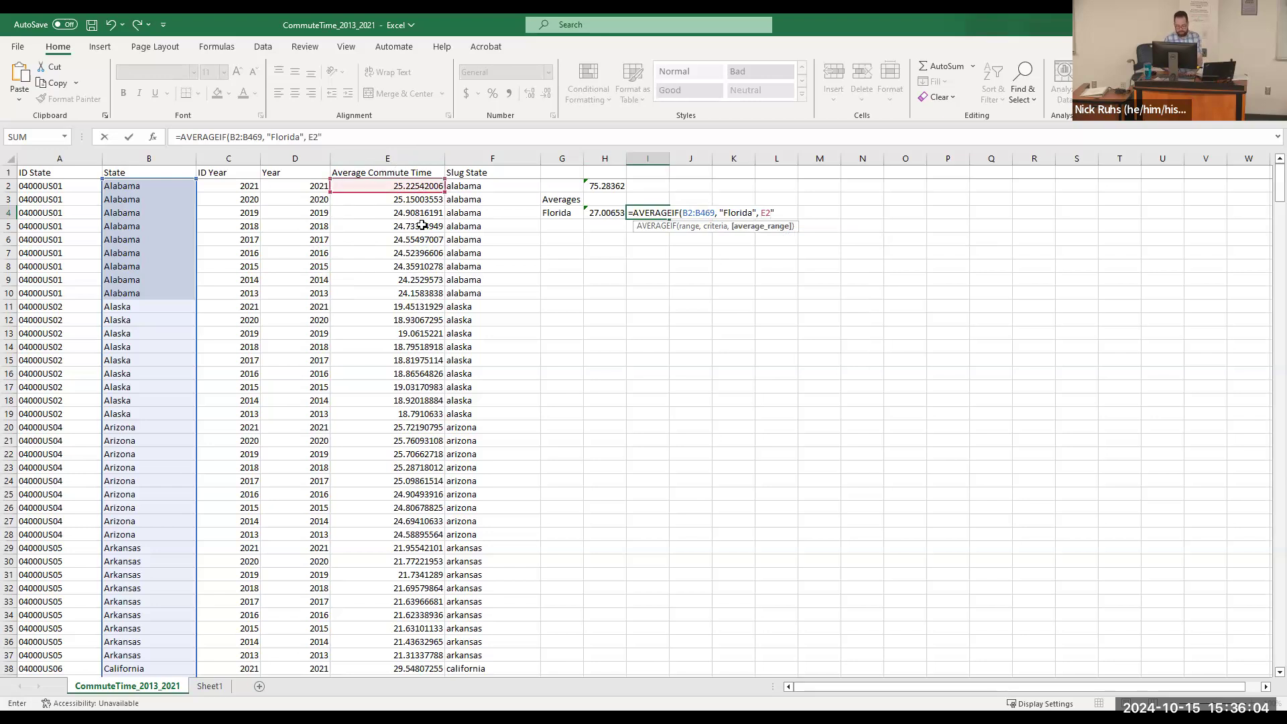
pyautogui.press('BackSpace')
pyautogui.write(':E')
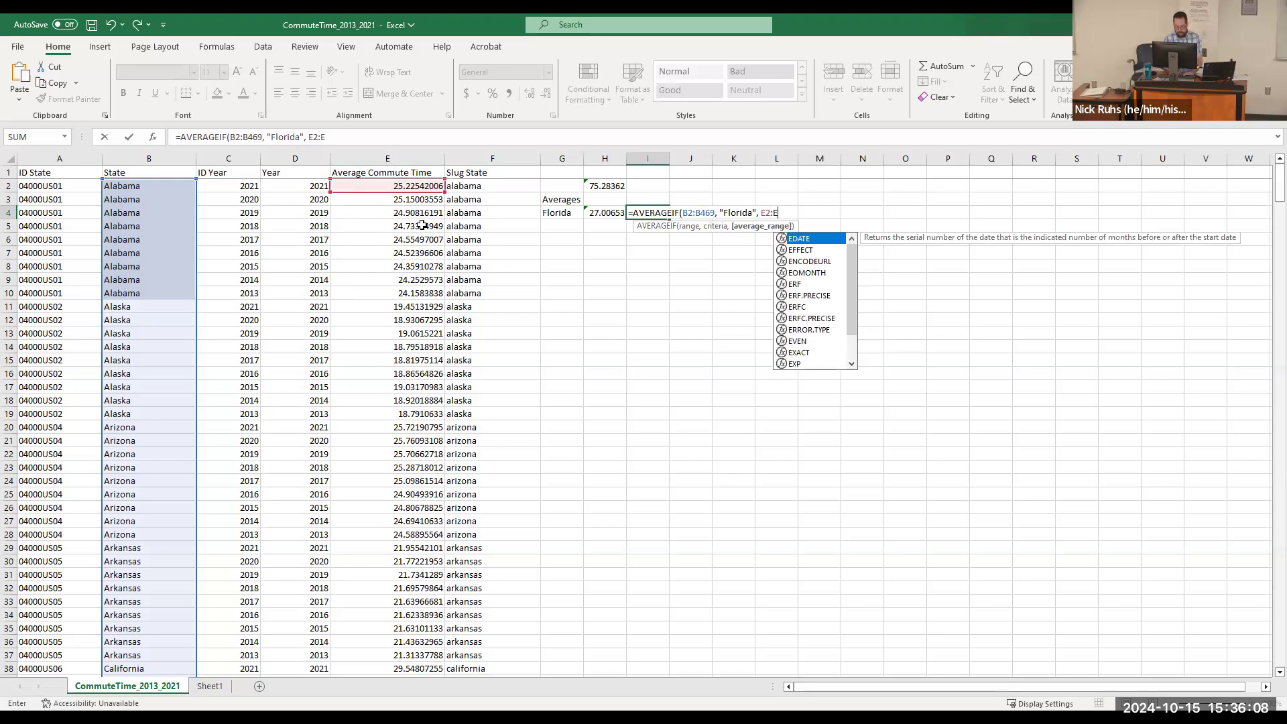
pyautogui.write('469')
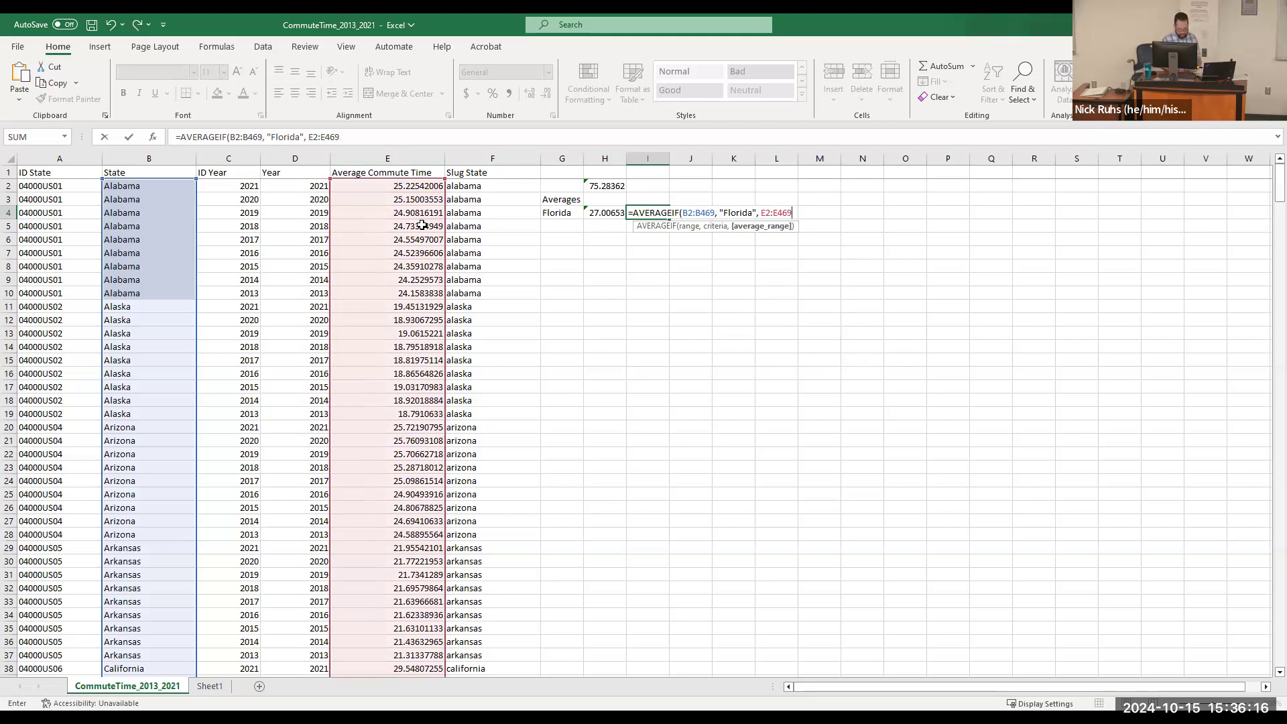
pyautogui.write(')')
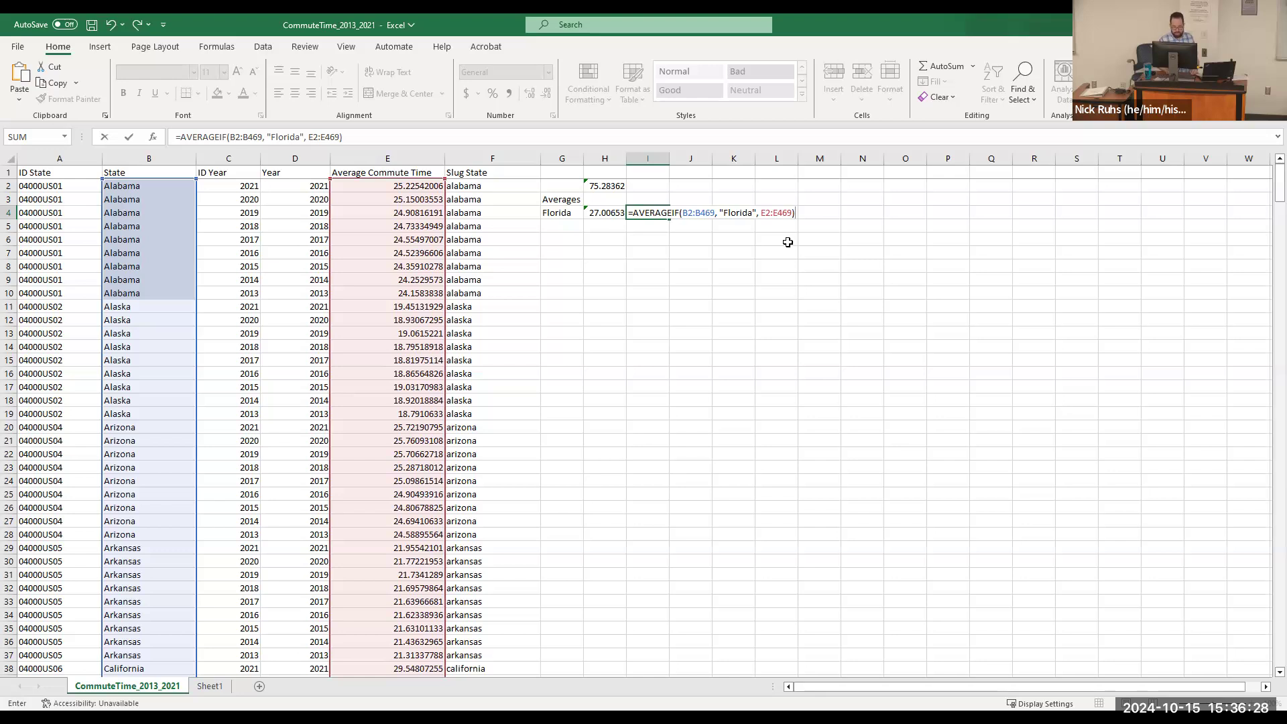
pyautogui.press('Return')
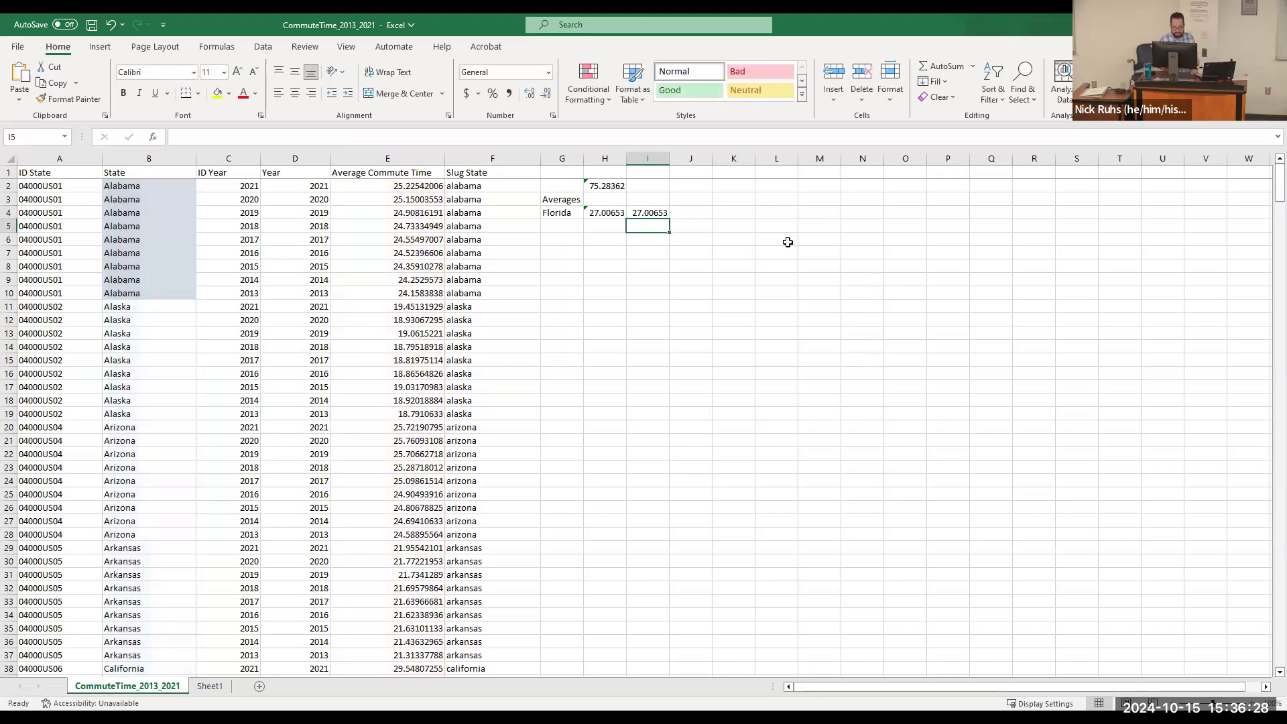
# Step: Compare Florida's AVERAGE formula in cell H4 with the AVERAGEIF formula in cell I4
pyautogui.click(644, 212)
pyautogui.click(614, 213)
pyautogui.click(643, 215)
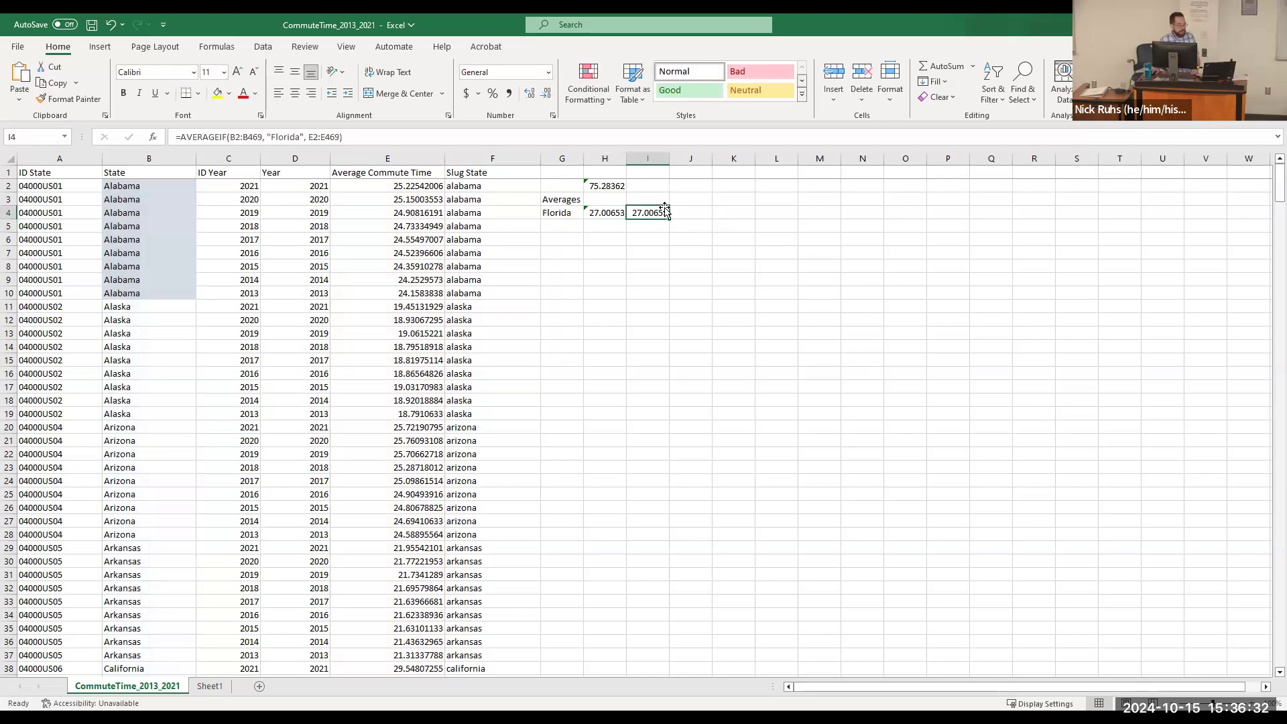
pyautogui.click(607, 212)
pyautogui.click(647, 213)
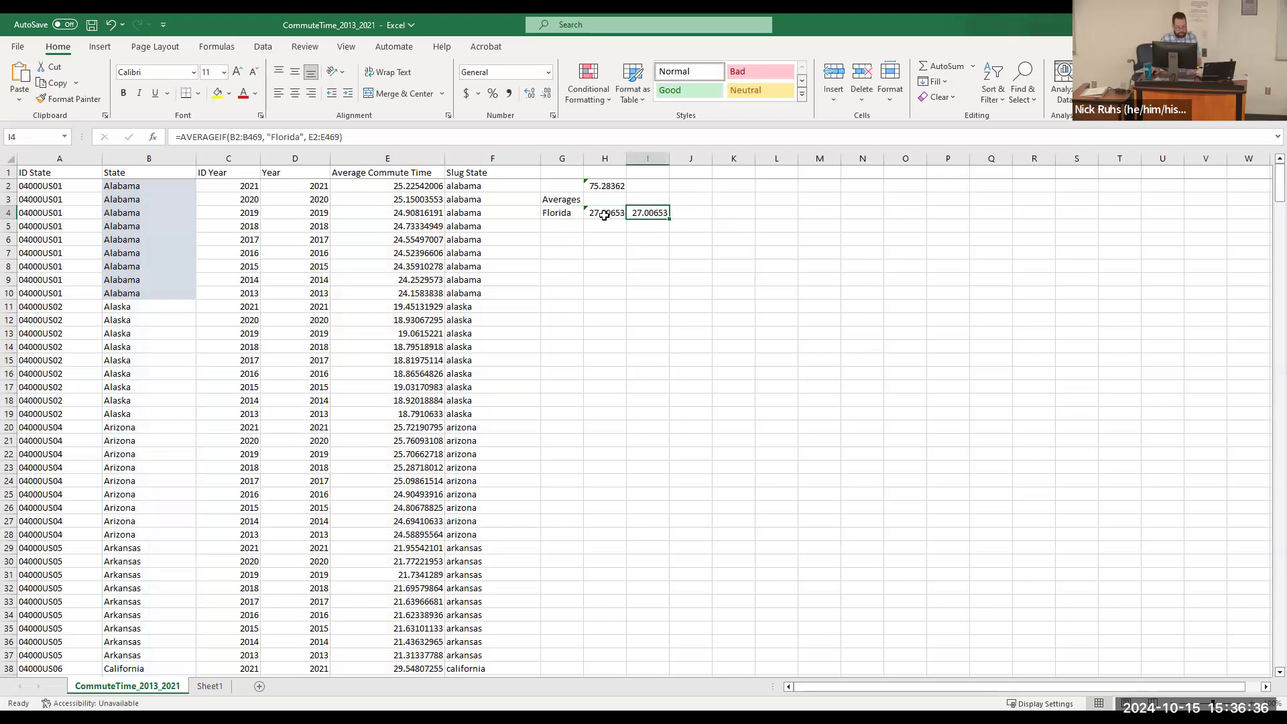
pyautogui.click(617, 213)
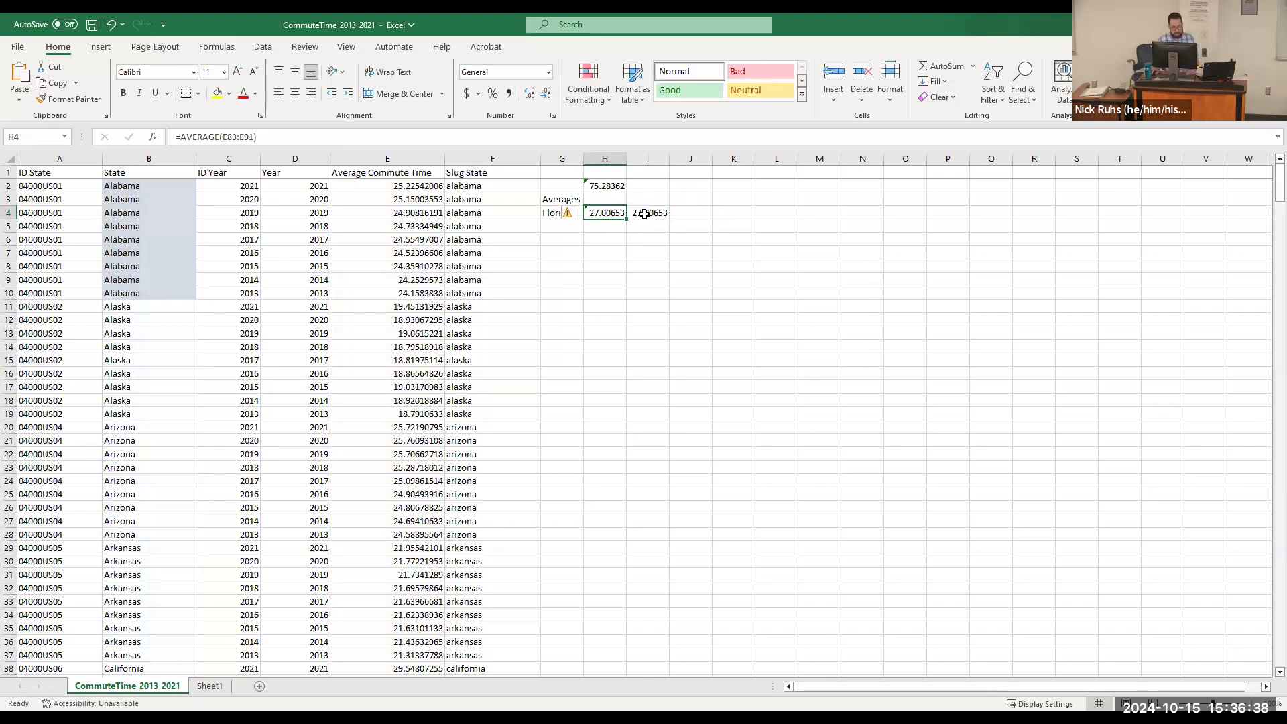
pyautogui.click(646, 213)
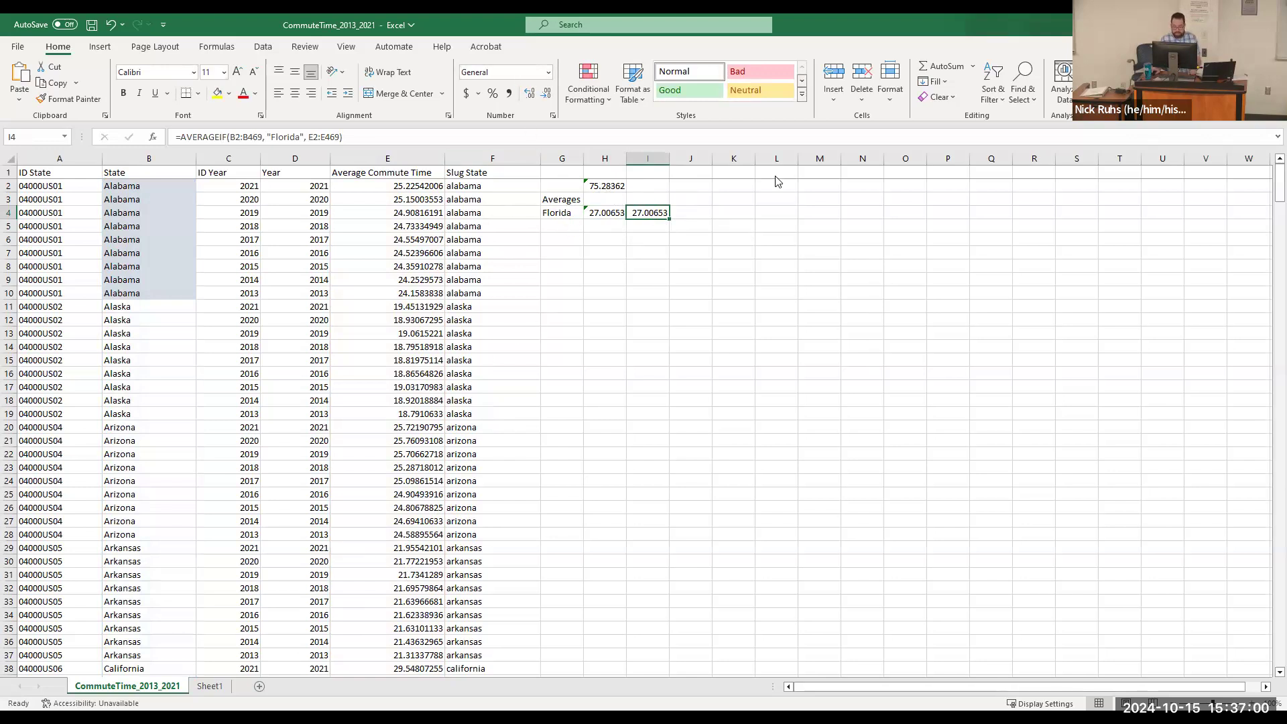
# Step: Switch to the Data Analysis Microsoft Excel presentation in PowerPoint and look through the slides around Calculating Averages and Exercise #1
pyautogui.click(724, 76)
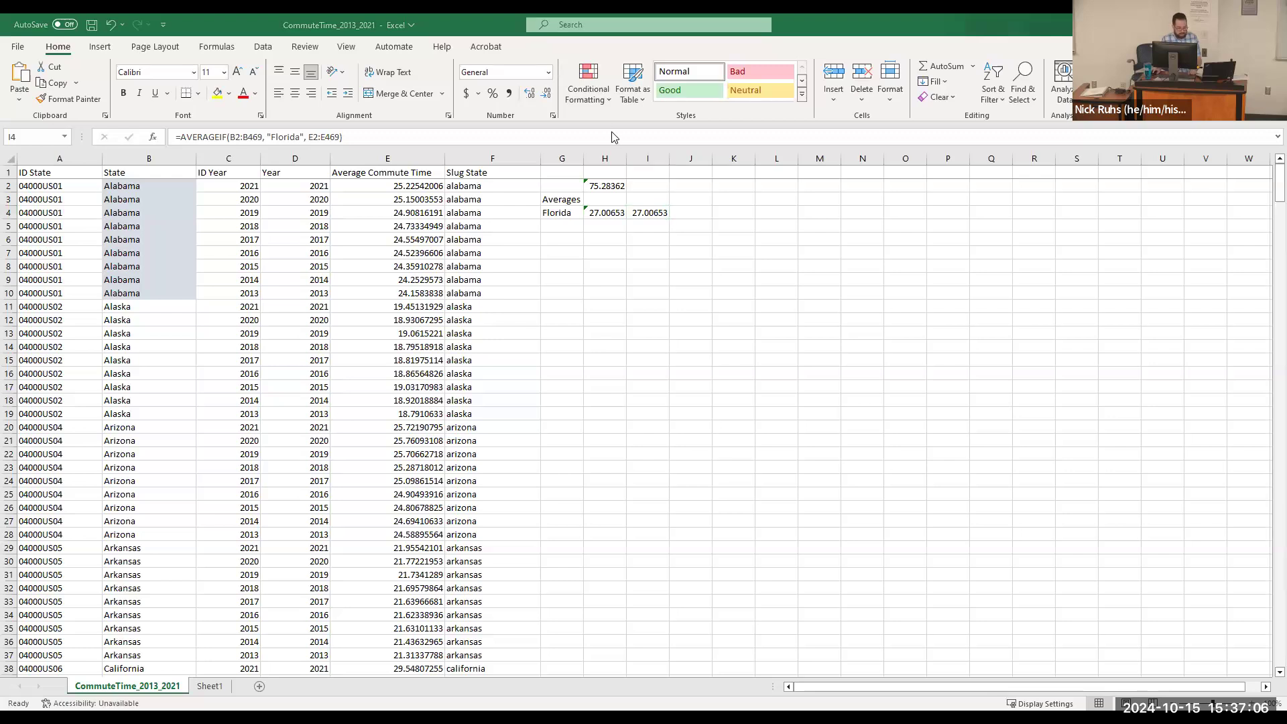
pyautogui.hotkey('alt', 'Tab')
pyautogui.scroll(-6, 129, 287)
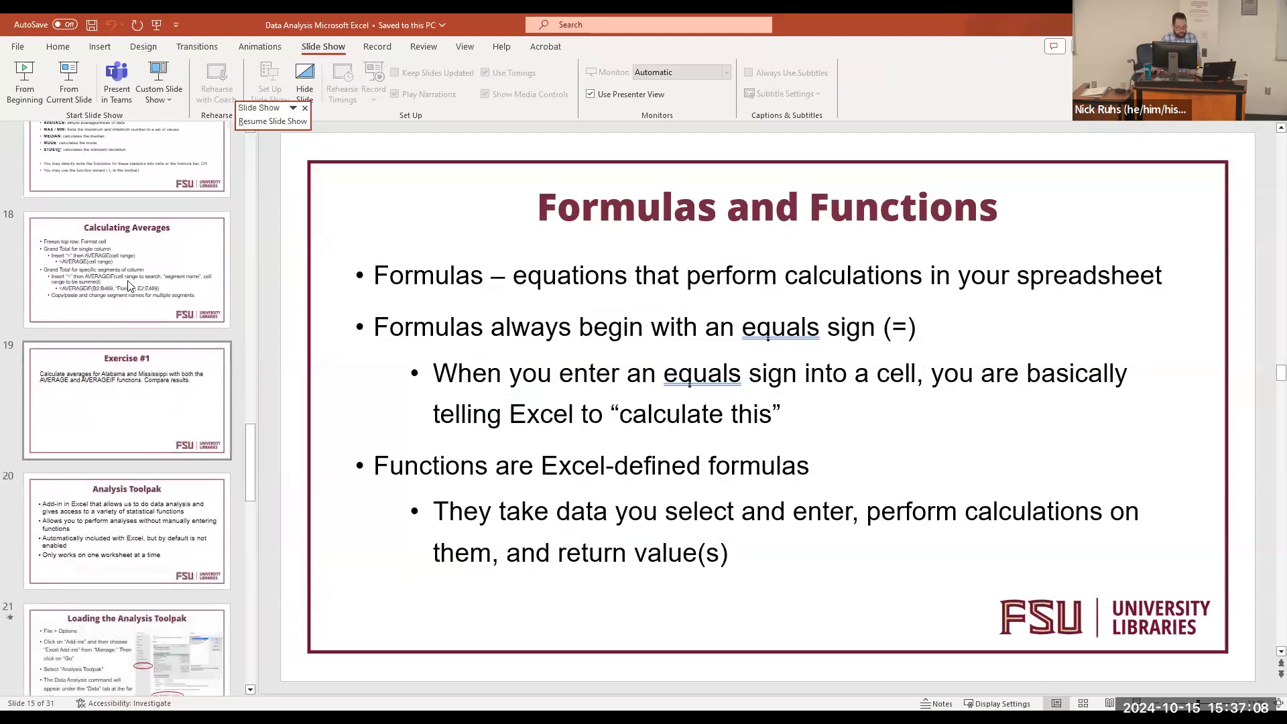
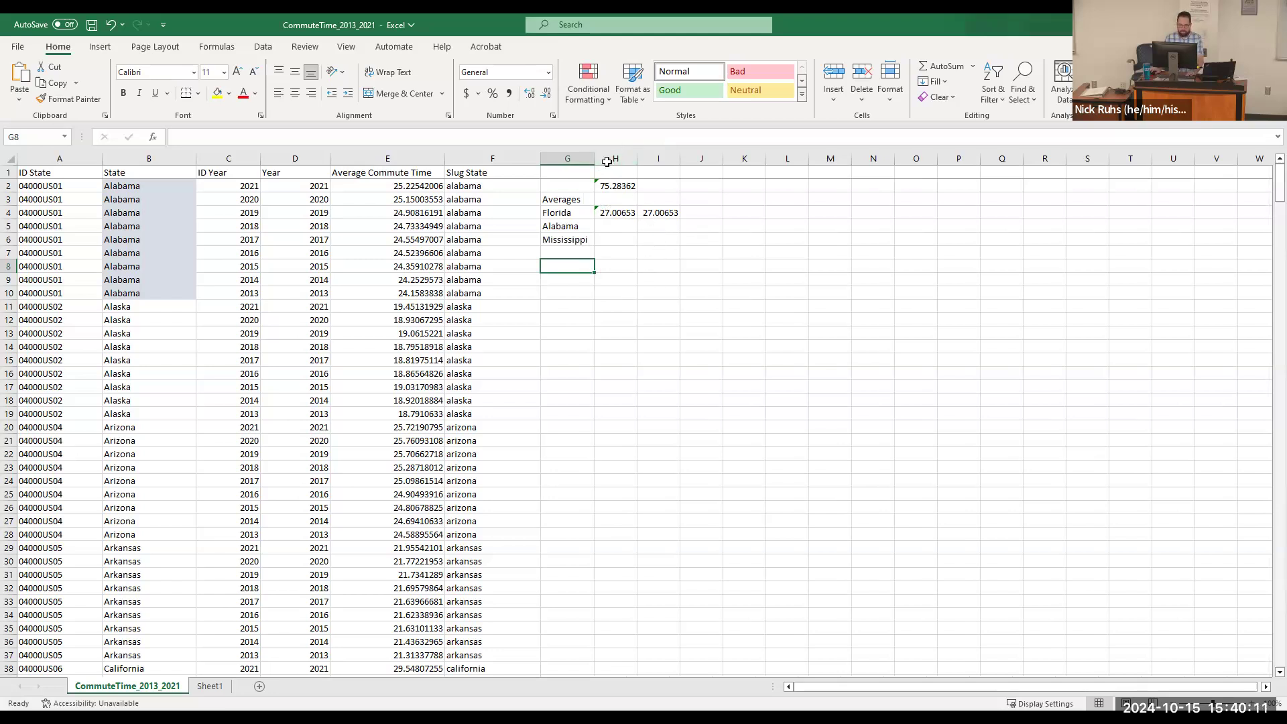
# Step: Enter the formula =AVERAGE(E3:E10) in cell H5, beside the Alabama label
pyautogui.click(609, 226)
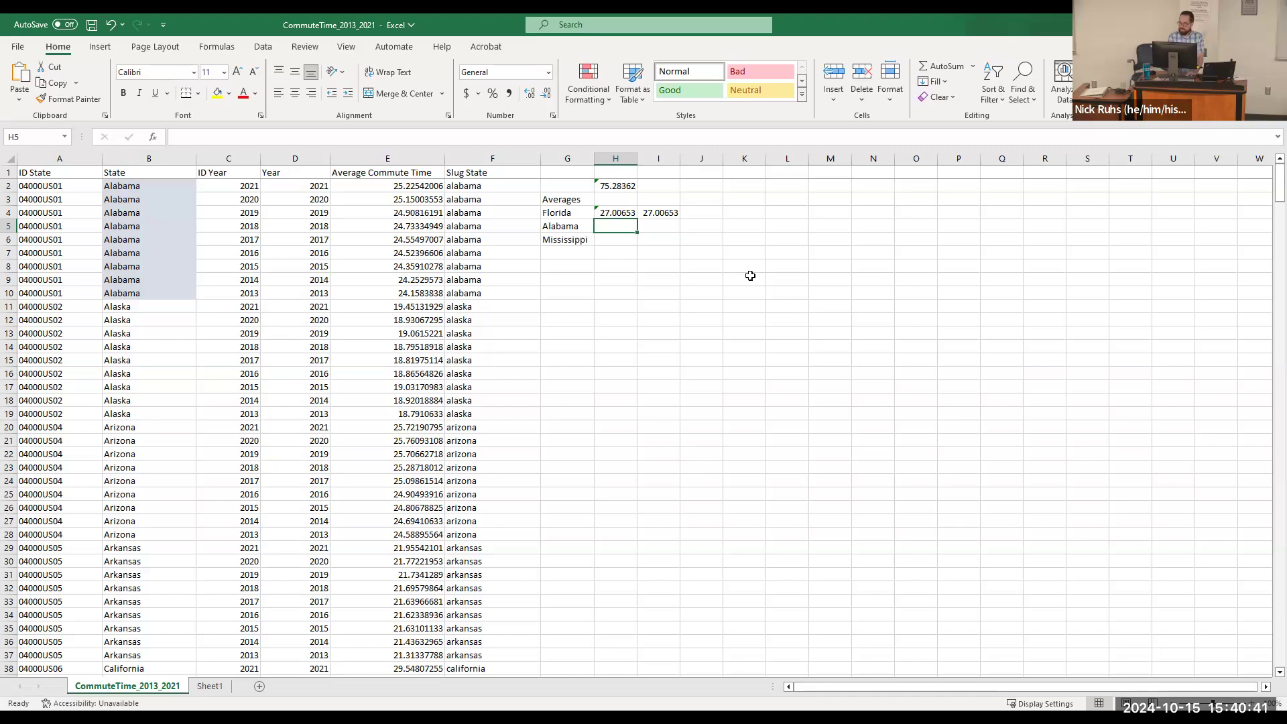
pyautogui.write('=')
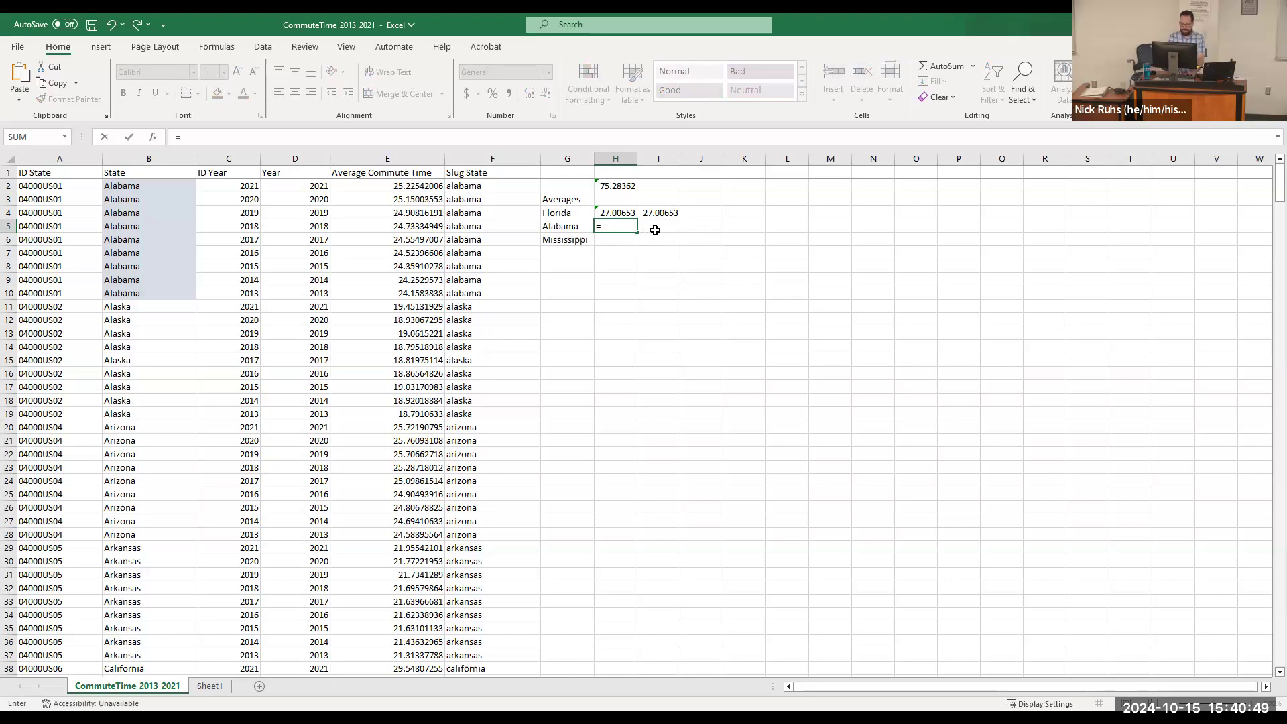
pyautogui.write('AVERAGE')
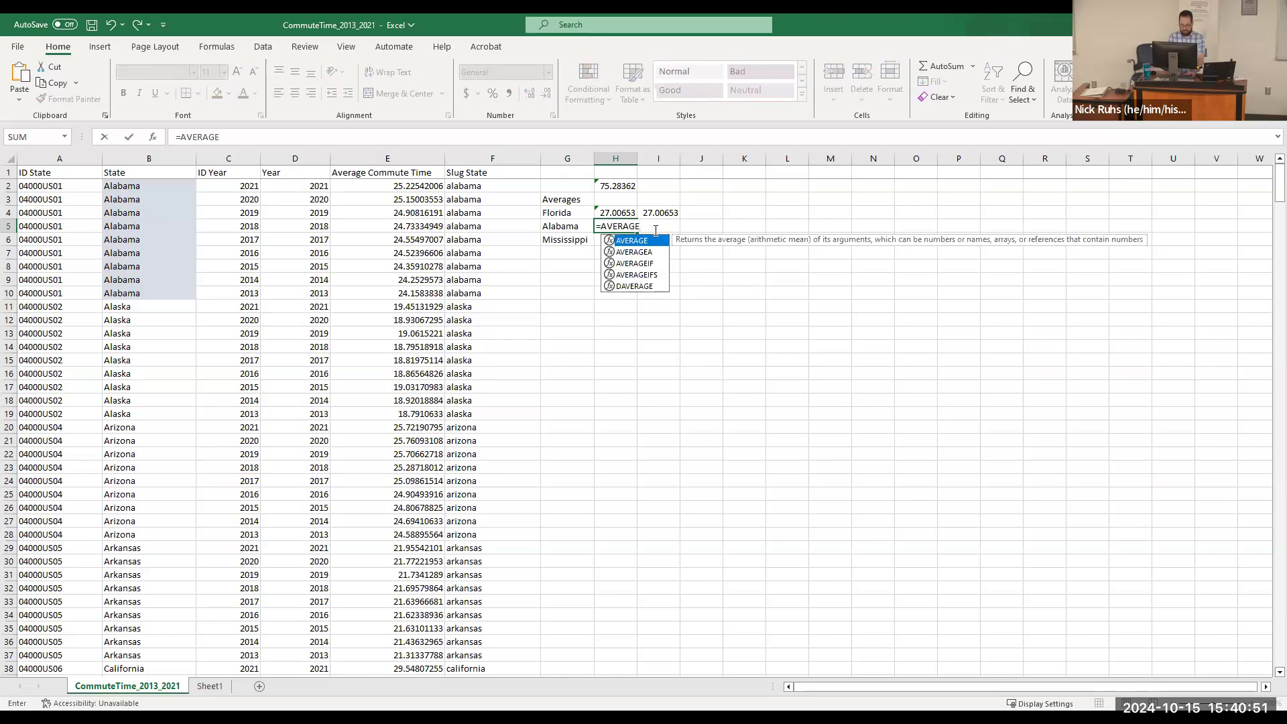
pyautogui.write('(')
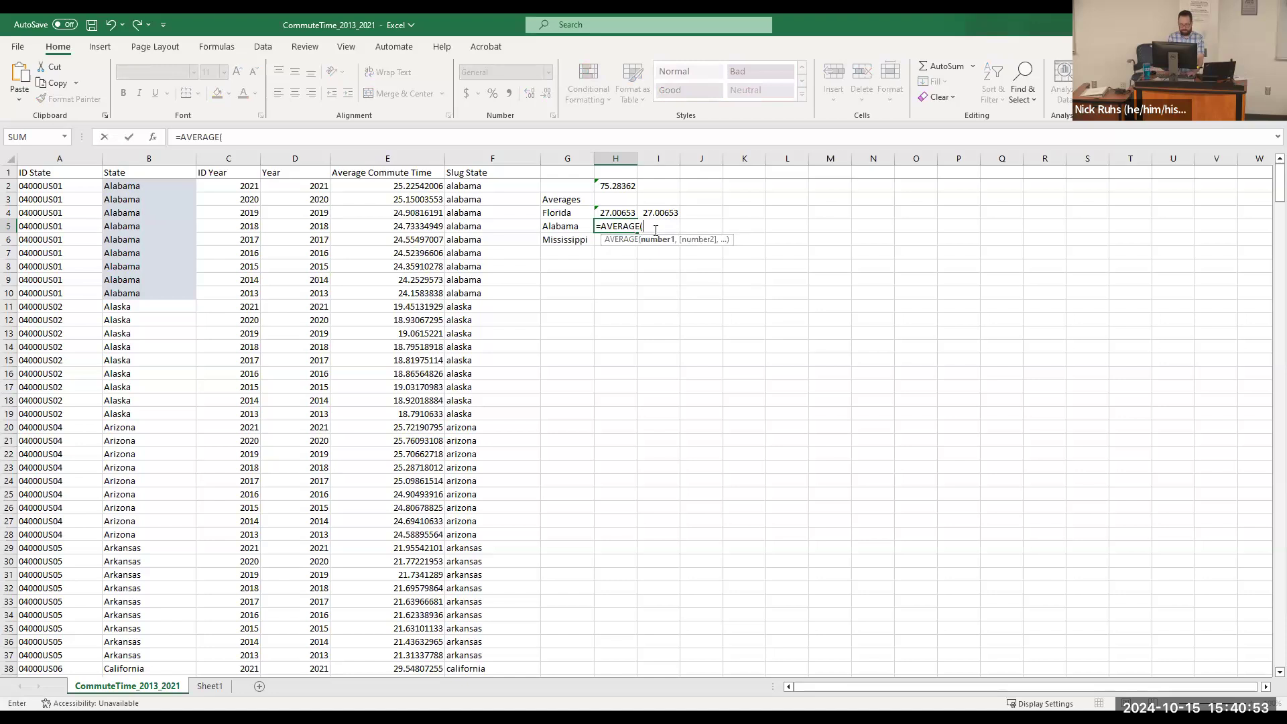
pyautogui.write('E3')
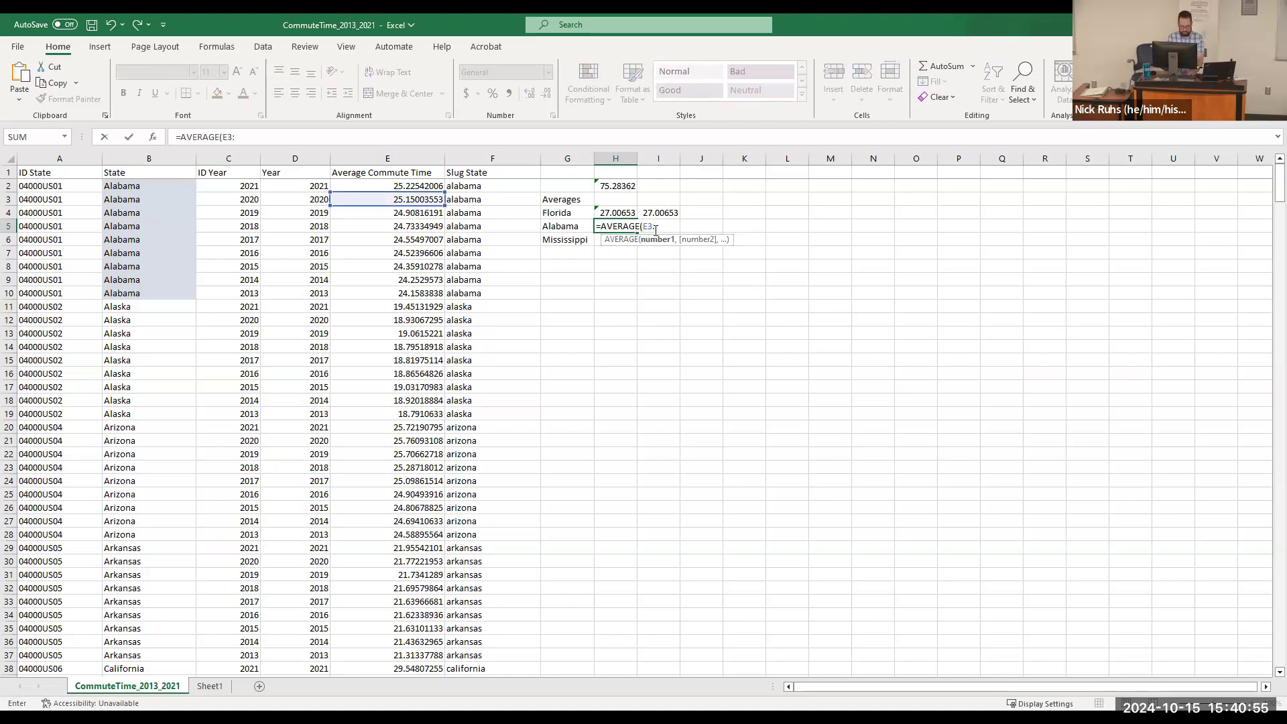
pyautogui.write(':E10')
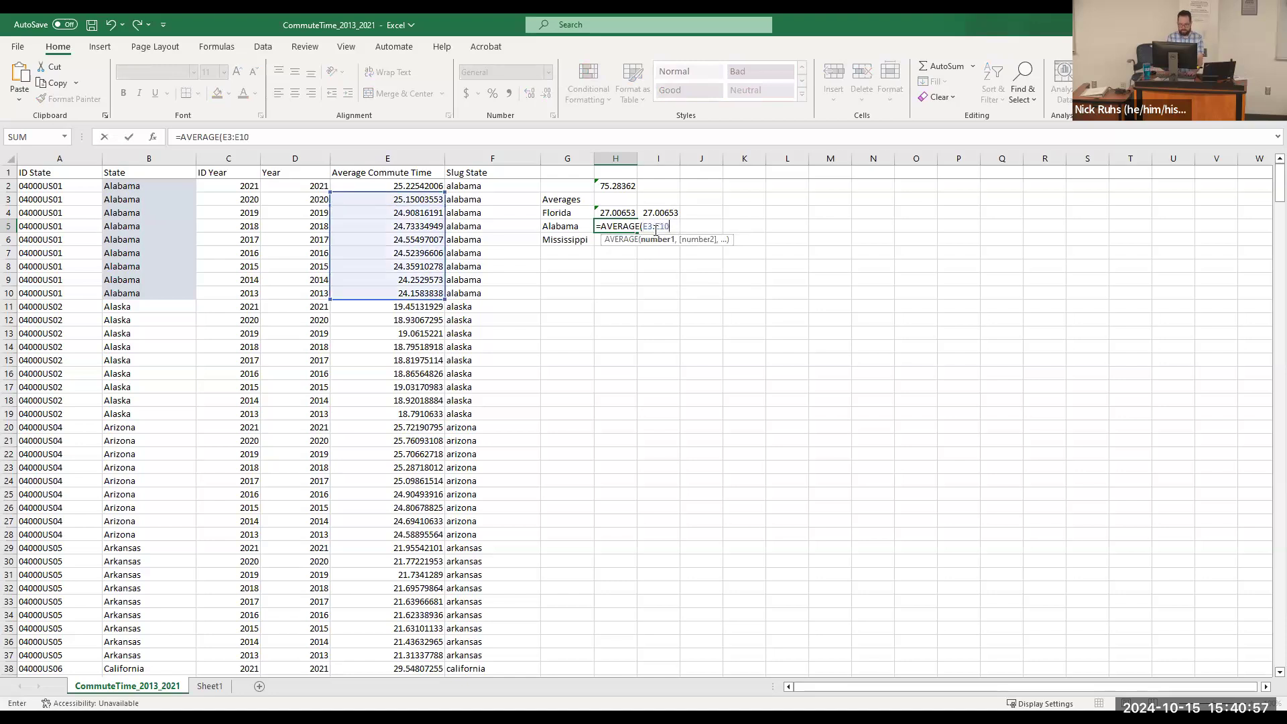
pyautogui.press('Return')
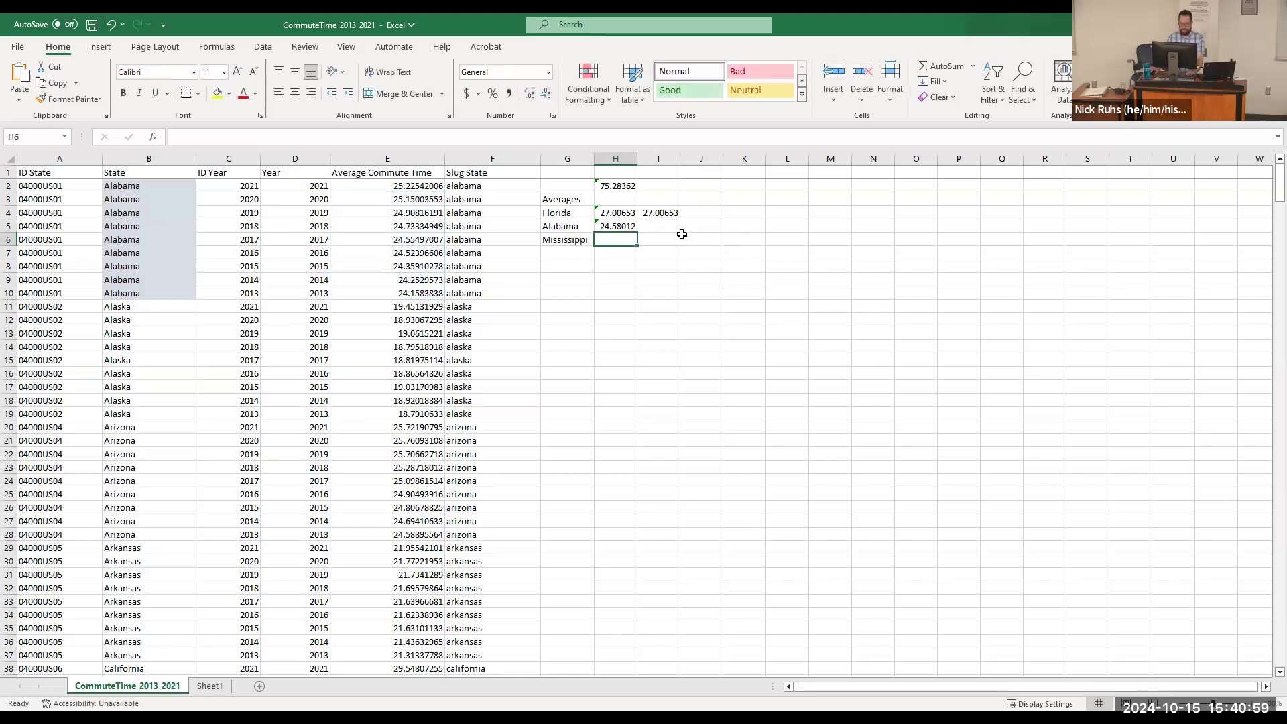
# Step: Begin an AVERAGEIF formula in cell I5 with B2:B469 as the range and "Alabama" as the criteria
pyautogui.click(656, 228)
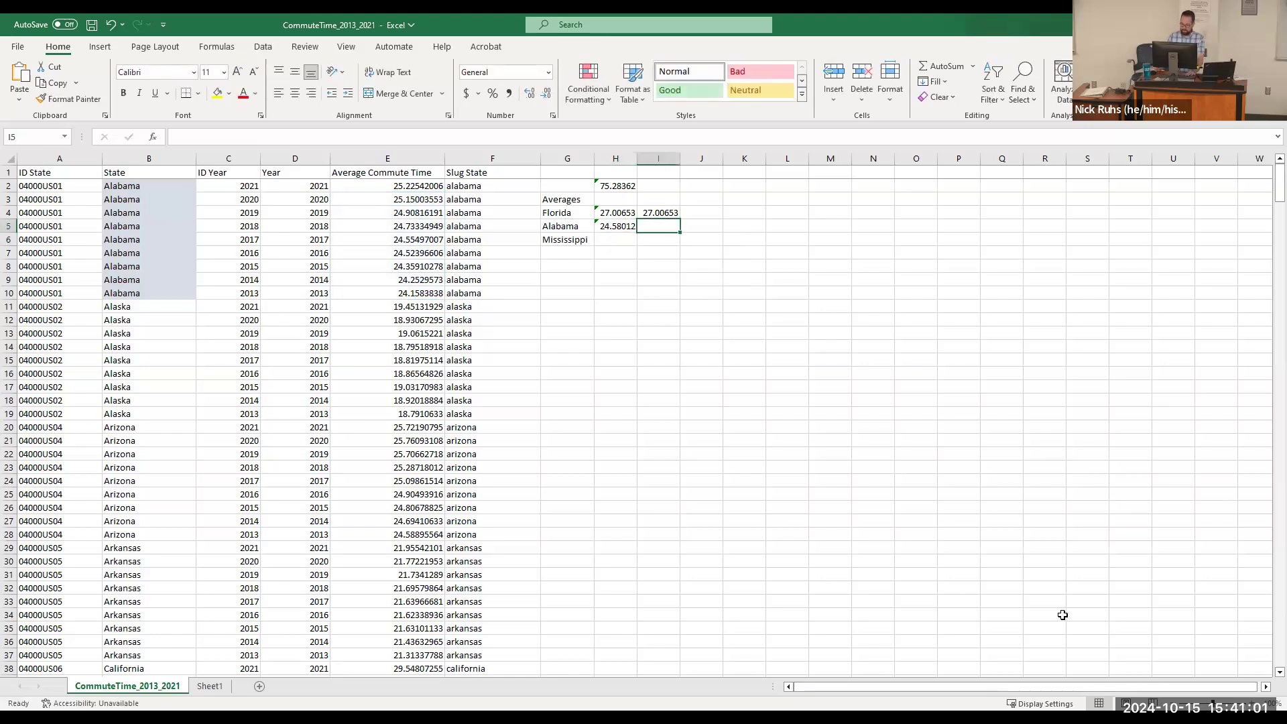
pyautogui.write('=')
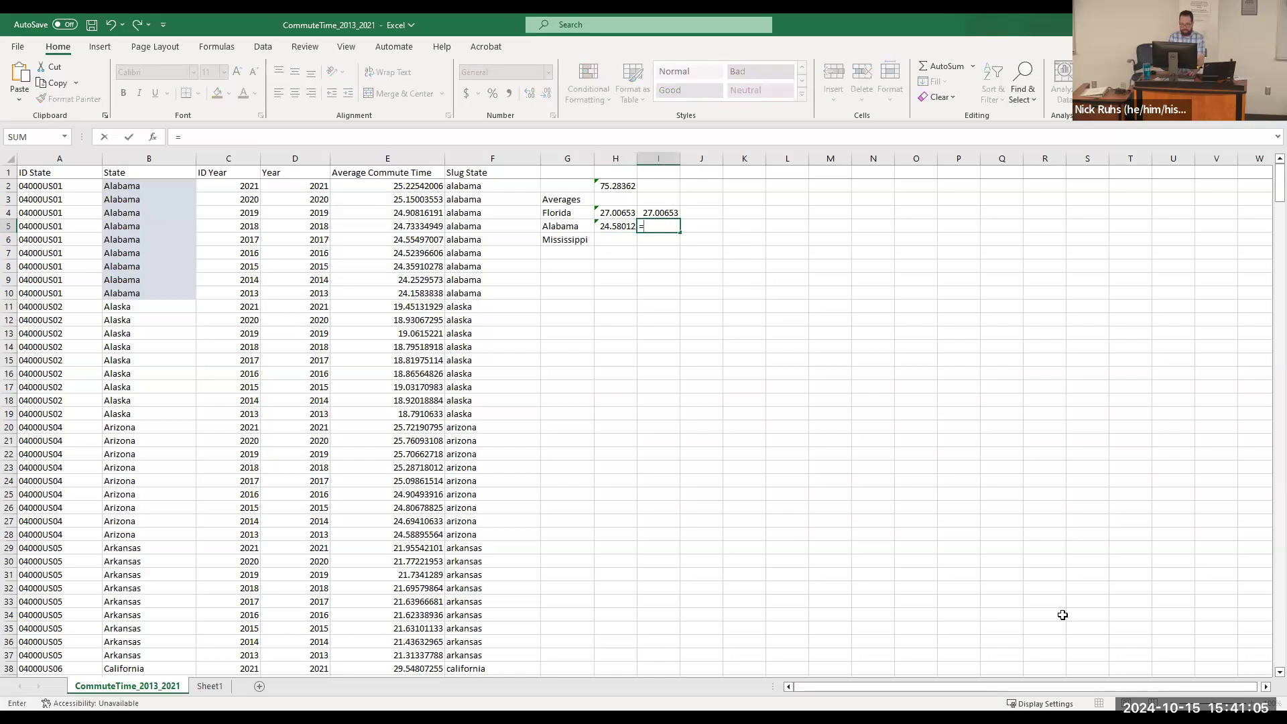
pyautogui.write('AVERaGE')
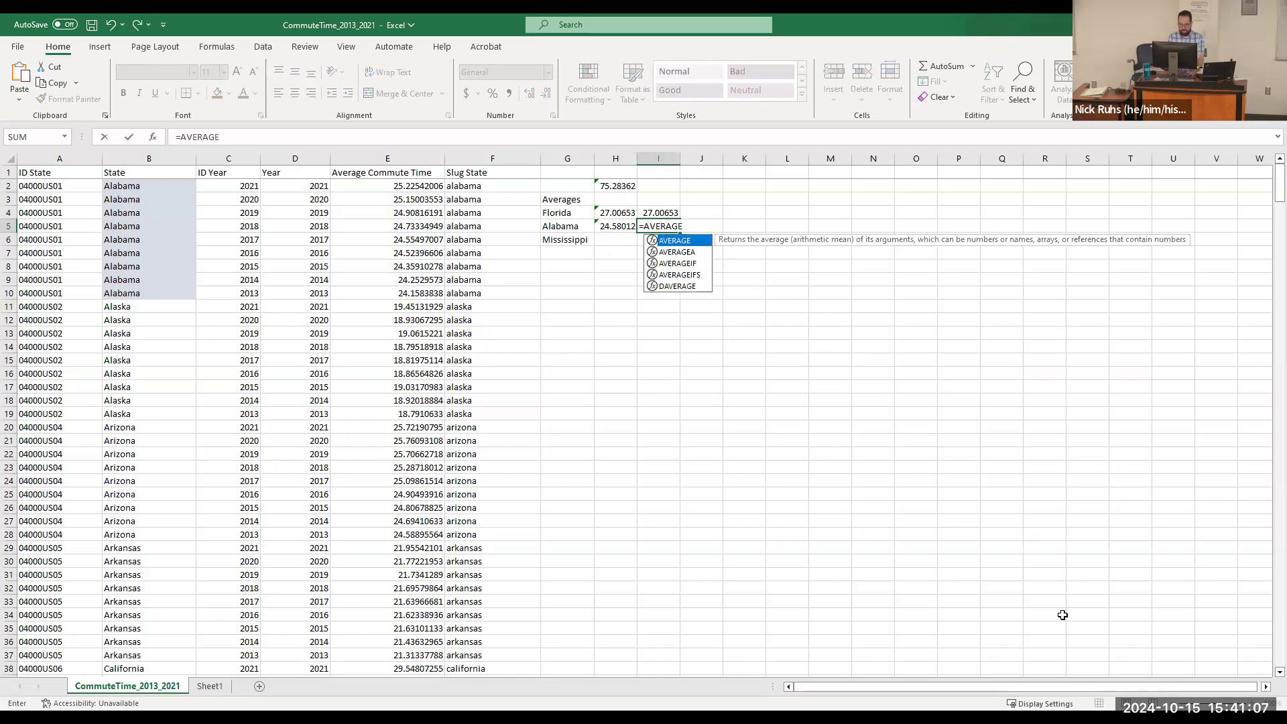
pyautogui.write('IF')
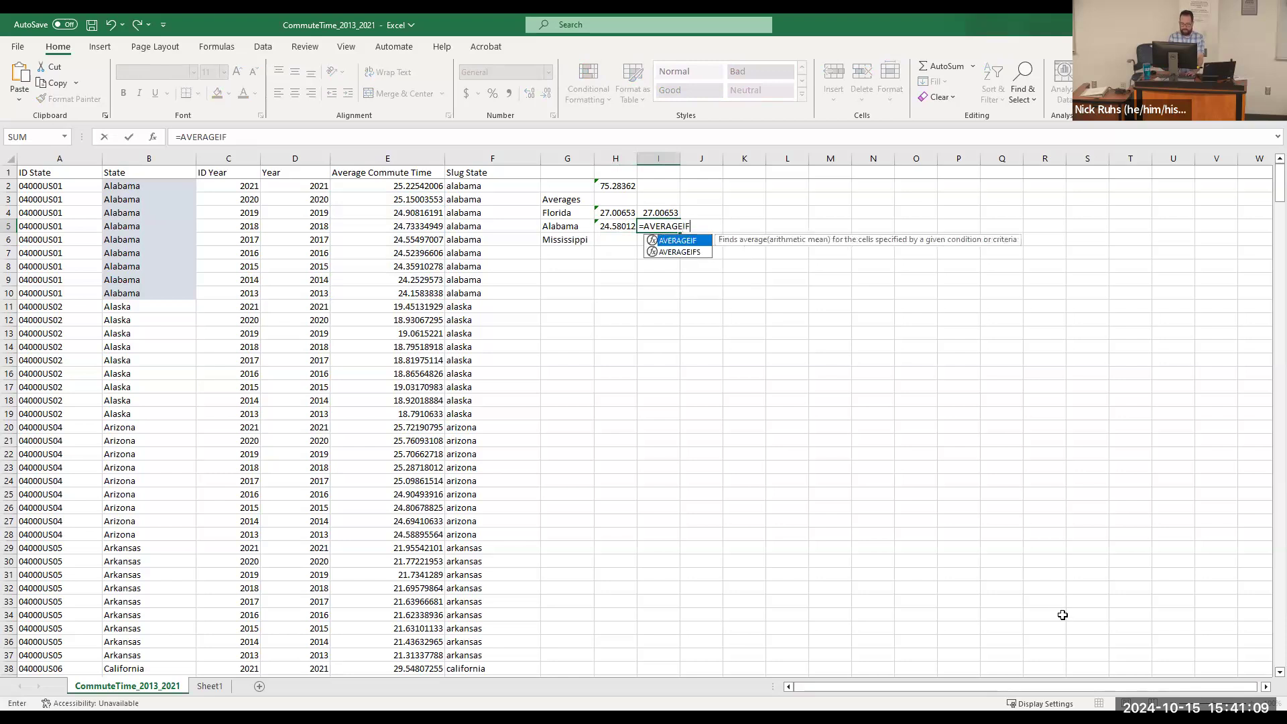
pyautogui.write('(')
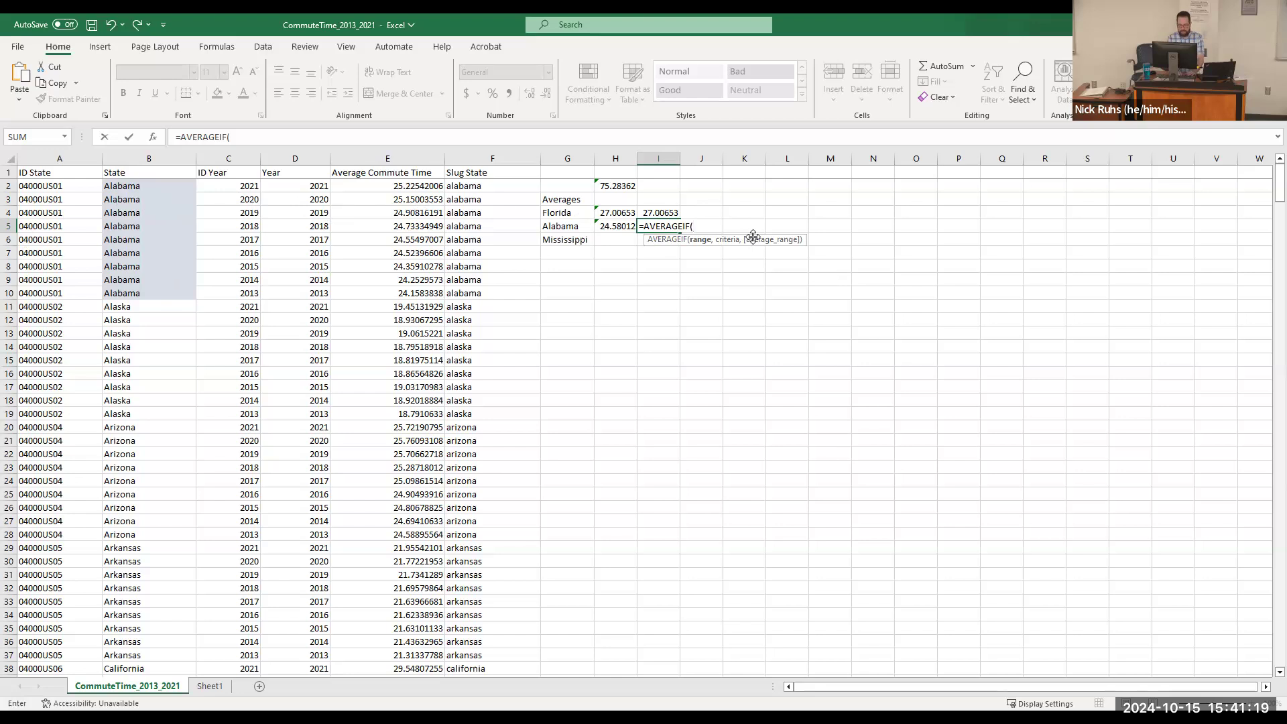
pyautogui.write('B2:')
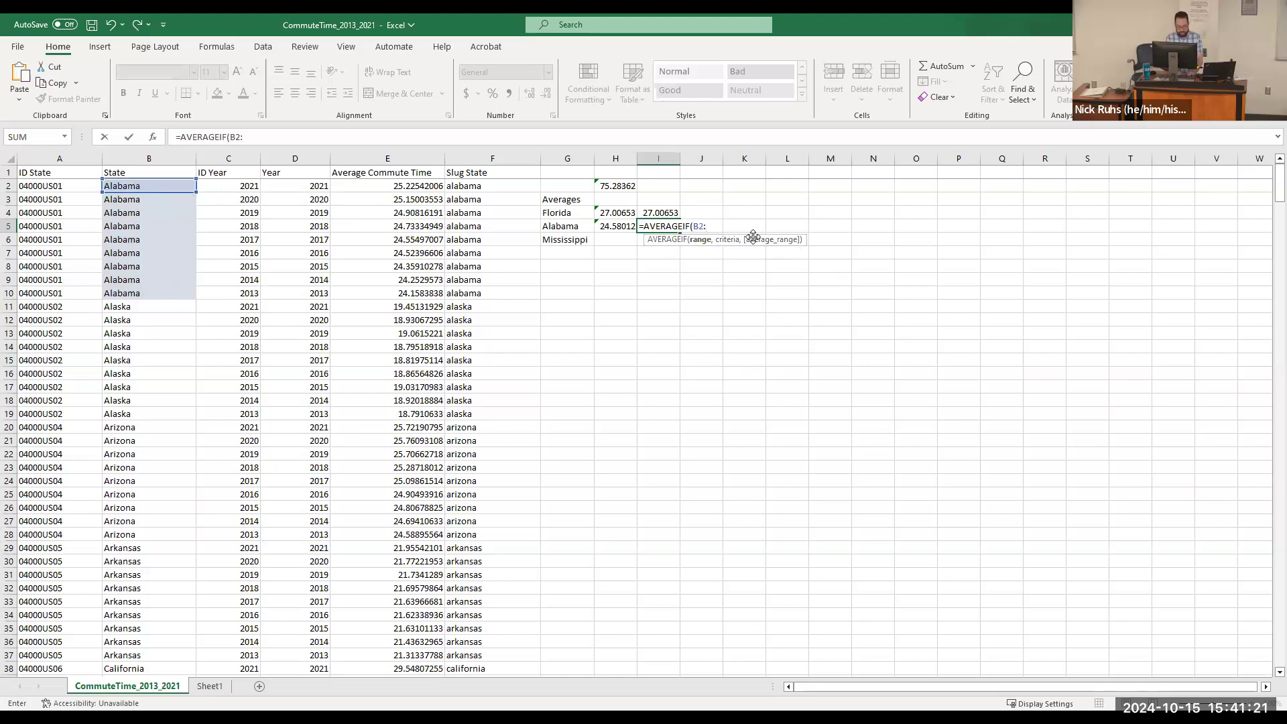
pyautogui.write('469')
pyautogui.press('BackSpace')
pyautogui.press('BackSpace')
pyautogui.press('BackSpace')
pyautogui.write('B')
pyautogui.write('46')
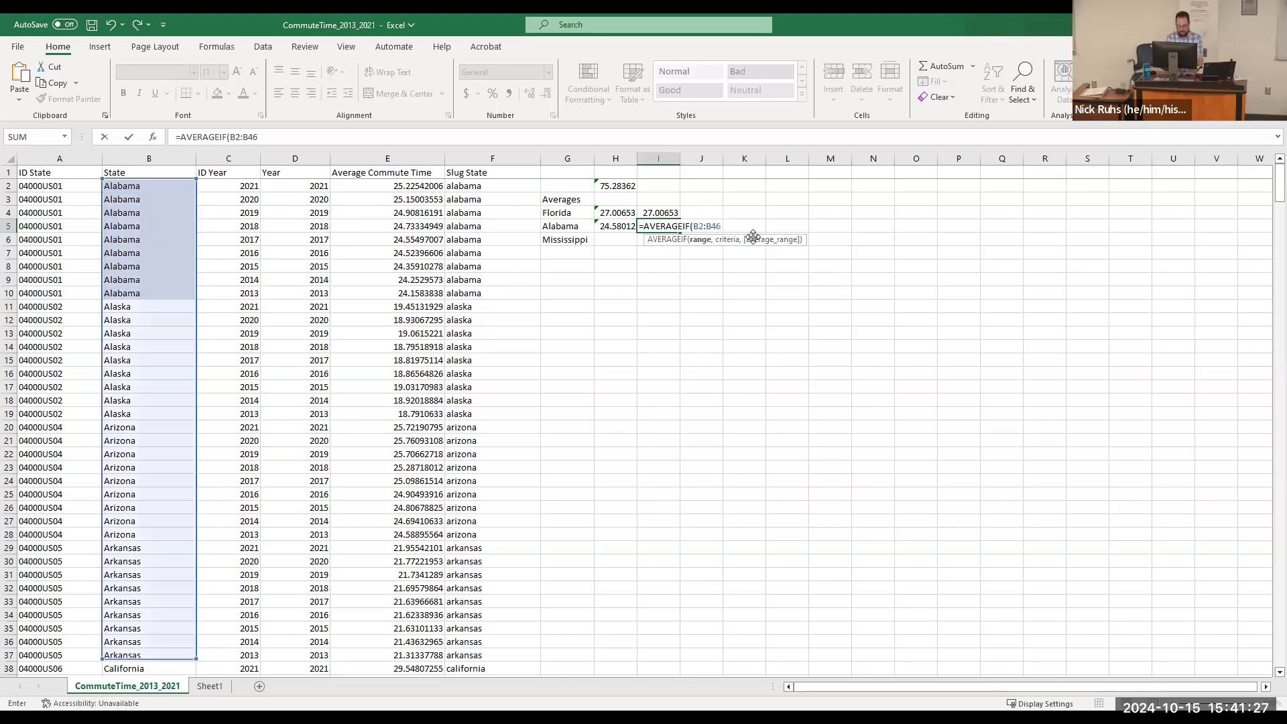
pyautogui.write('9, "Alabama",')
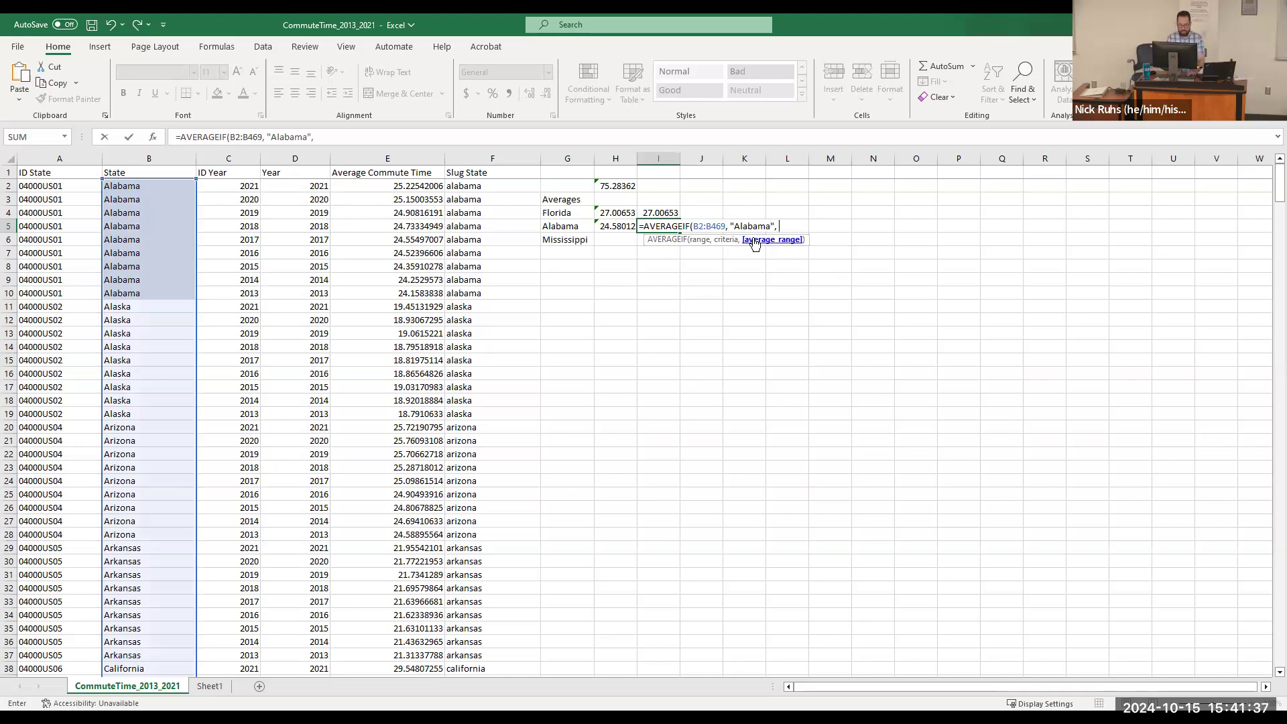
# Step: Complete the AVERAGEIF formula in I5 with E2:E469 as the average range
pyautogui.write(' E2:E')
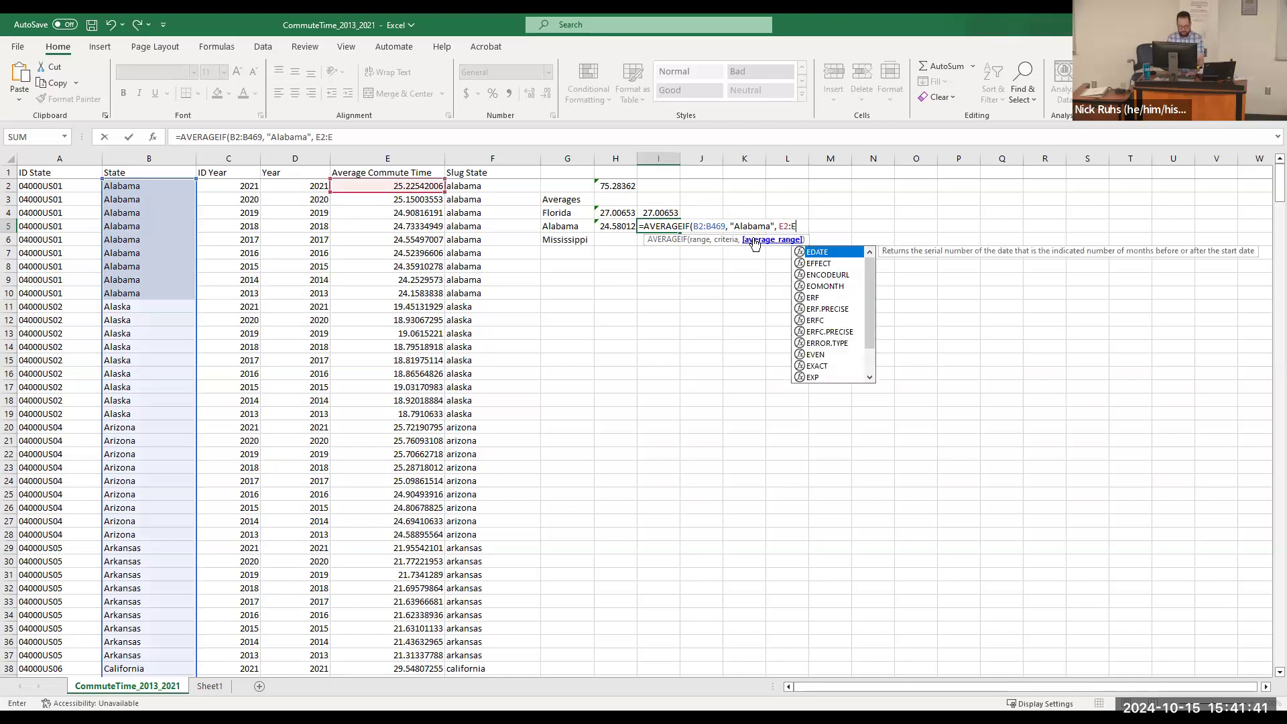
pyautogui.write('4')
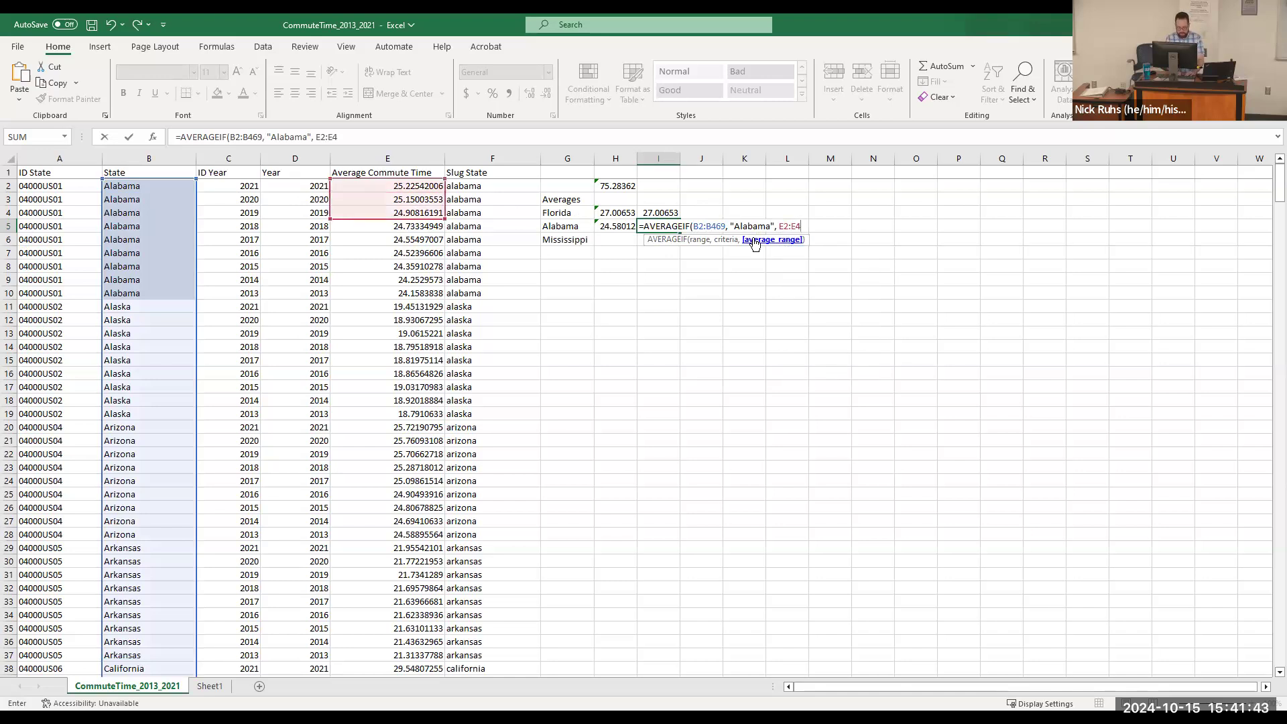
pyautogui.write('69')
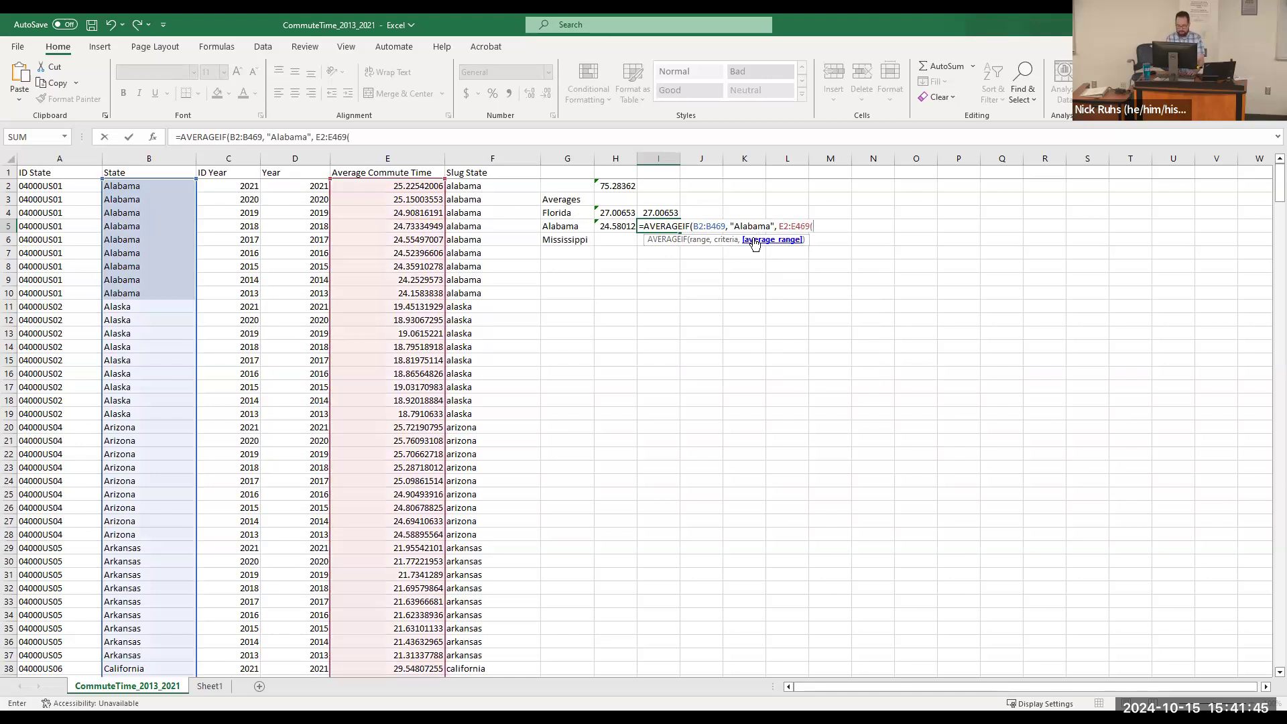
pyautogui.press('Return')
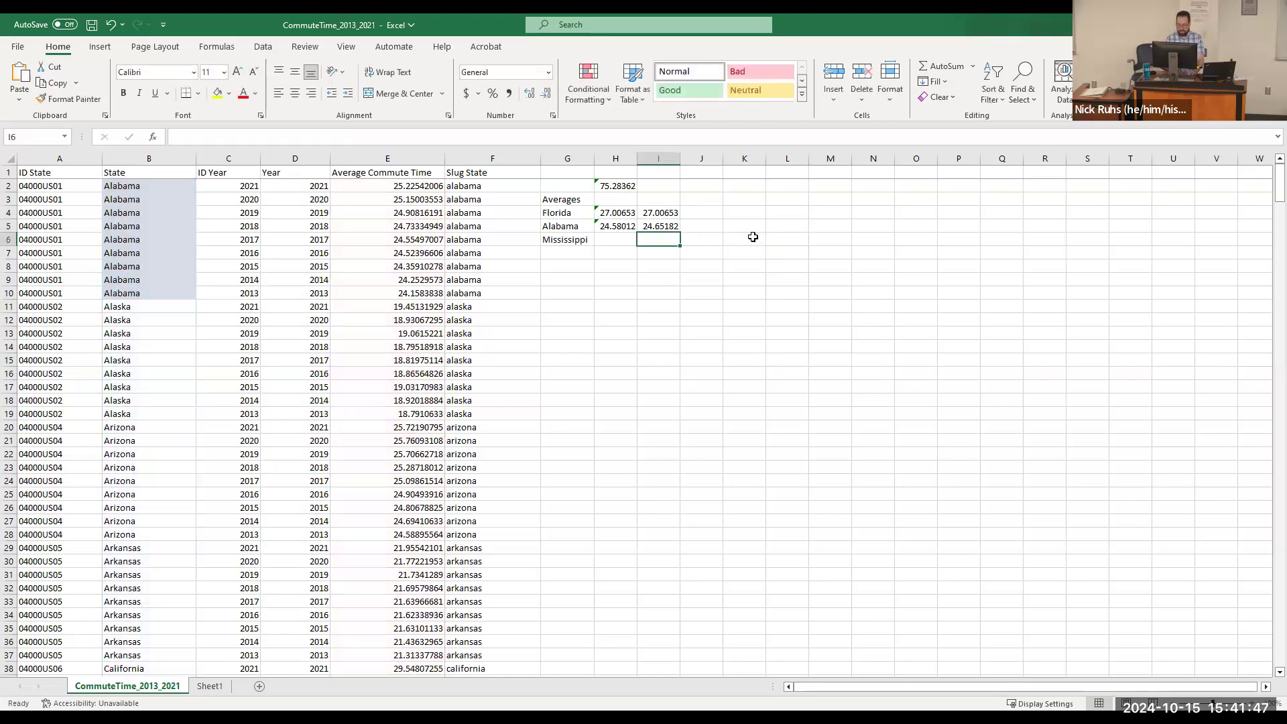
# Step: Compare Alabama's AVERAGEIF formula in cell I5 with the AVERAGE formula in cell H5
pyautogui.click(661, 227)
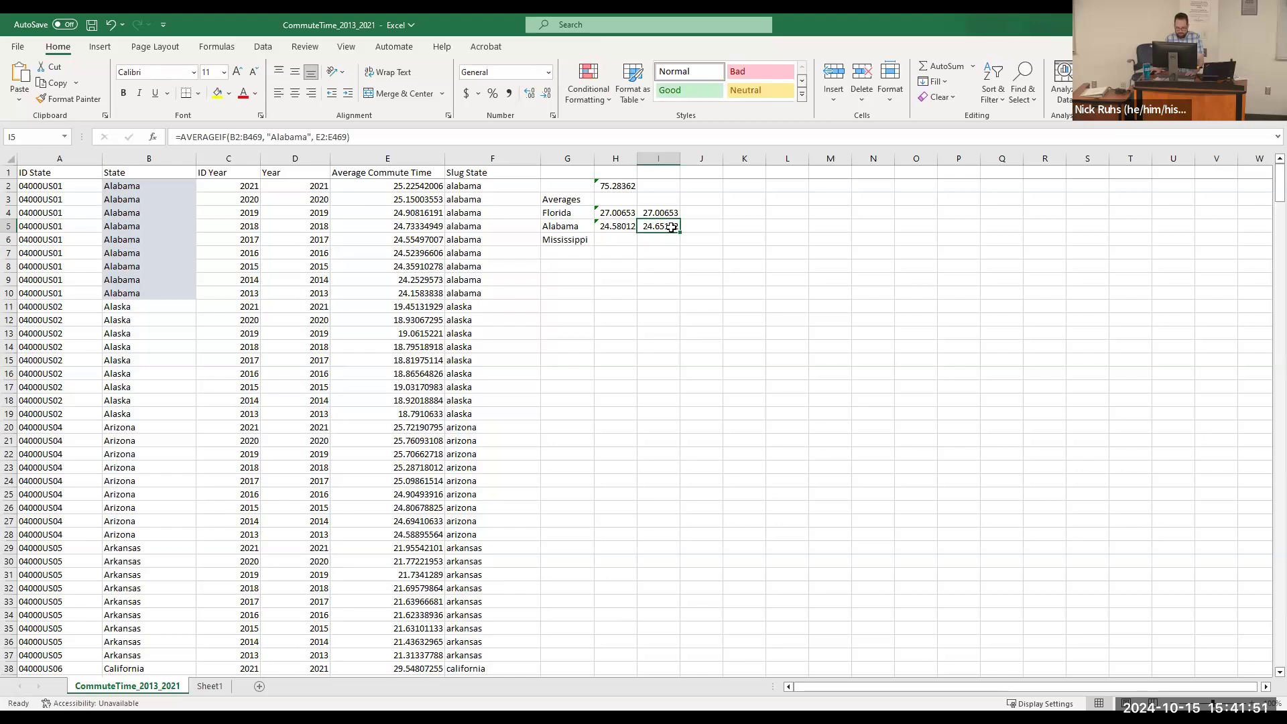
pyautogui.doubleClick(671, 227)
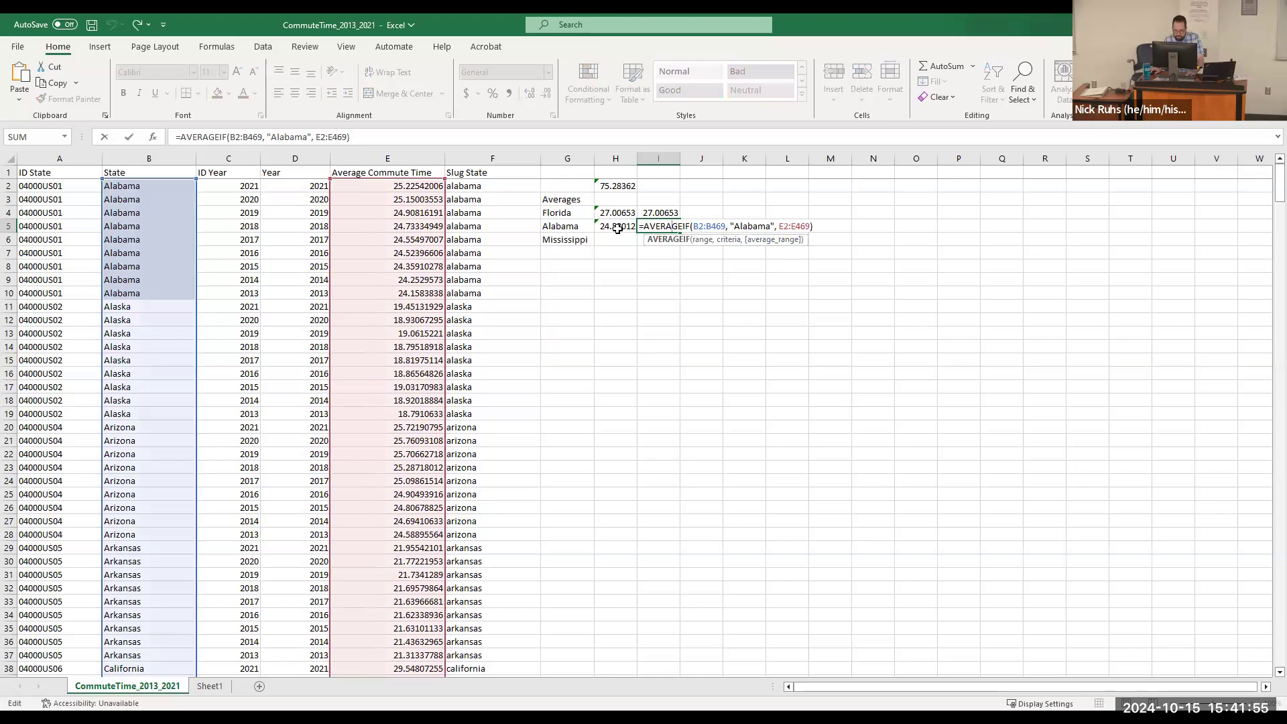
pyautogui.click(617, 228)
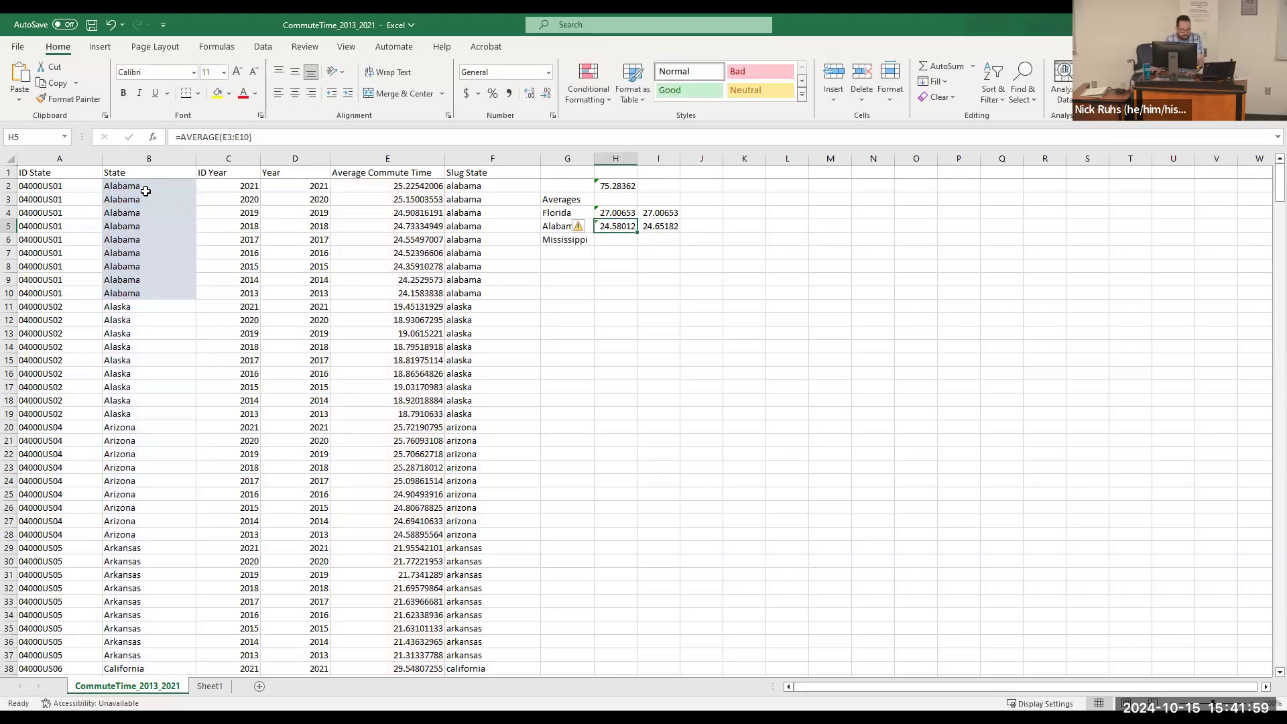
pyautogui.click(673, 227)
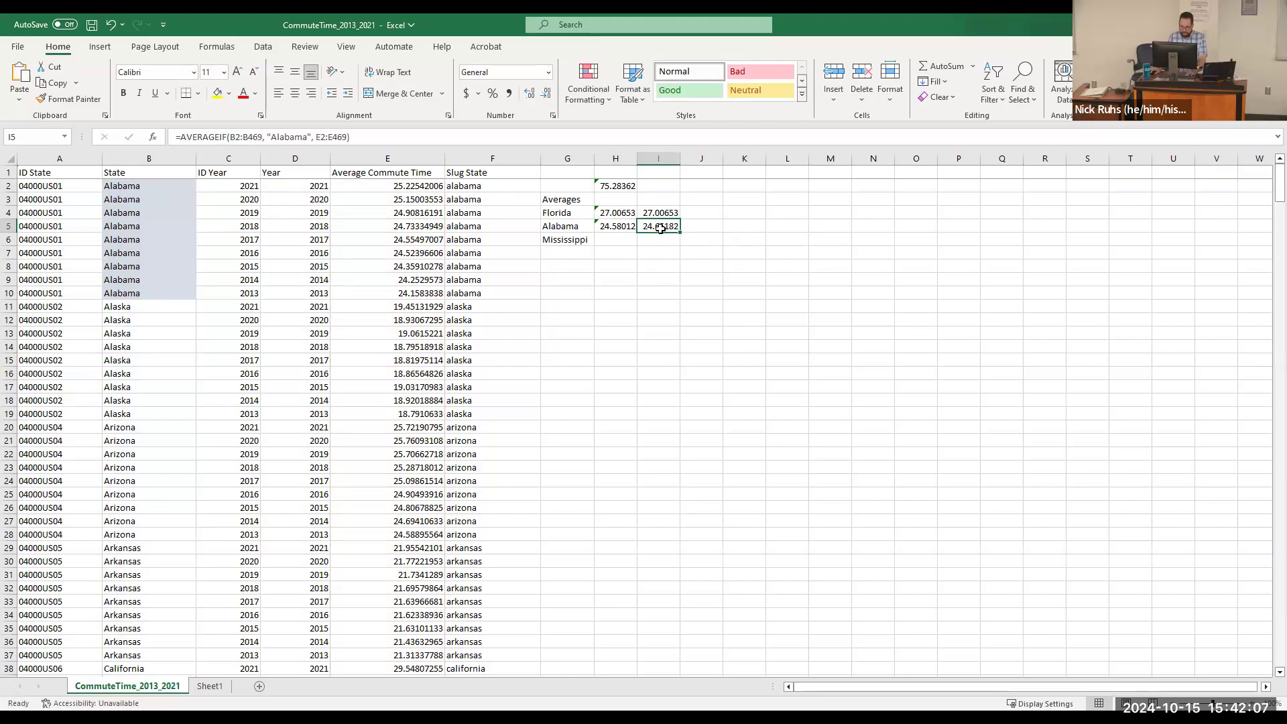
# Step: Enter an AVERAGE formula in cell H6 over Mississippi's commute times in E218:E226
pyautogui.click(620, 243)
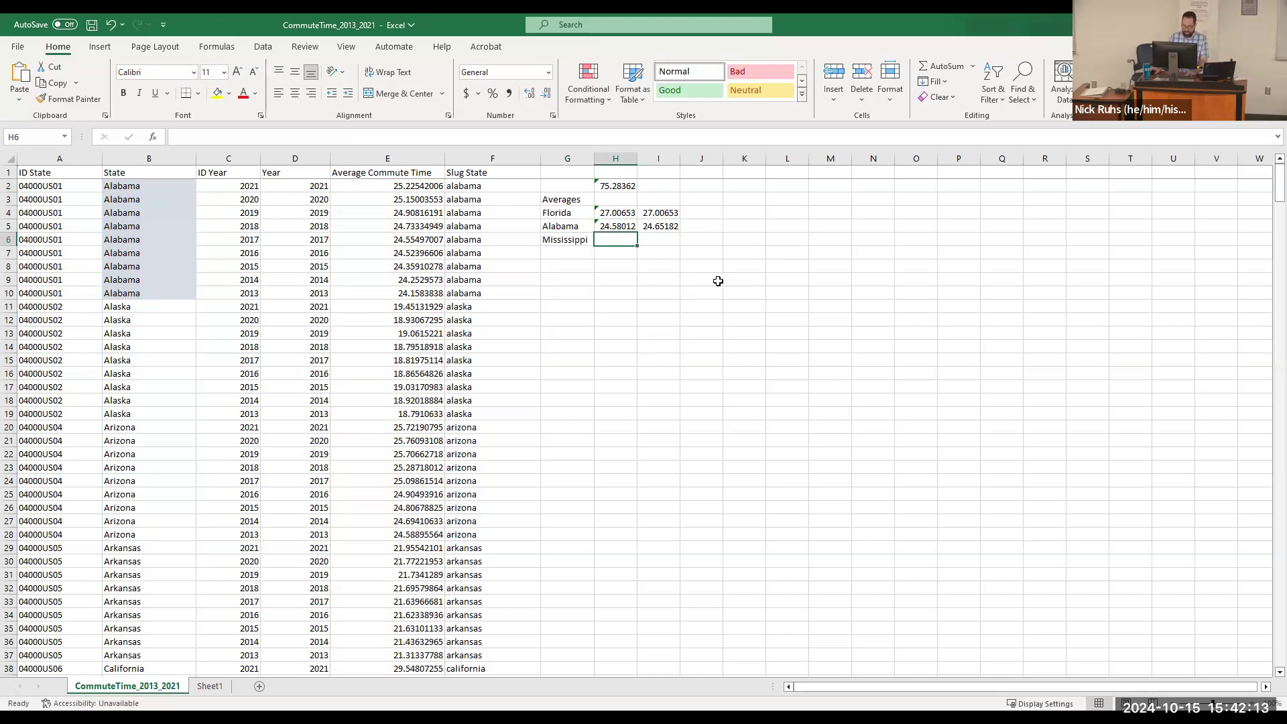
pyautogui.write('=')
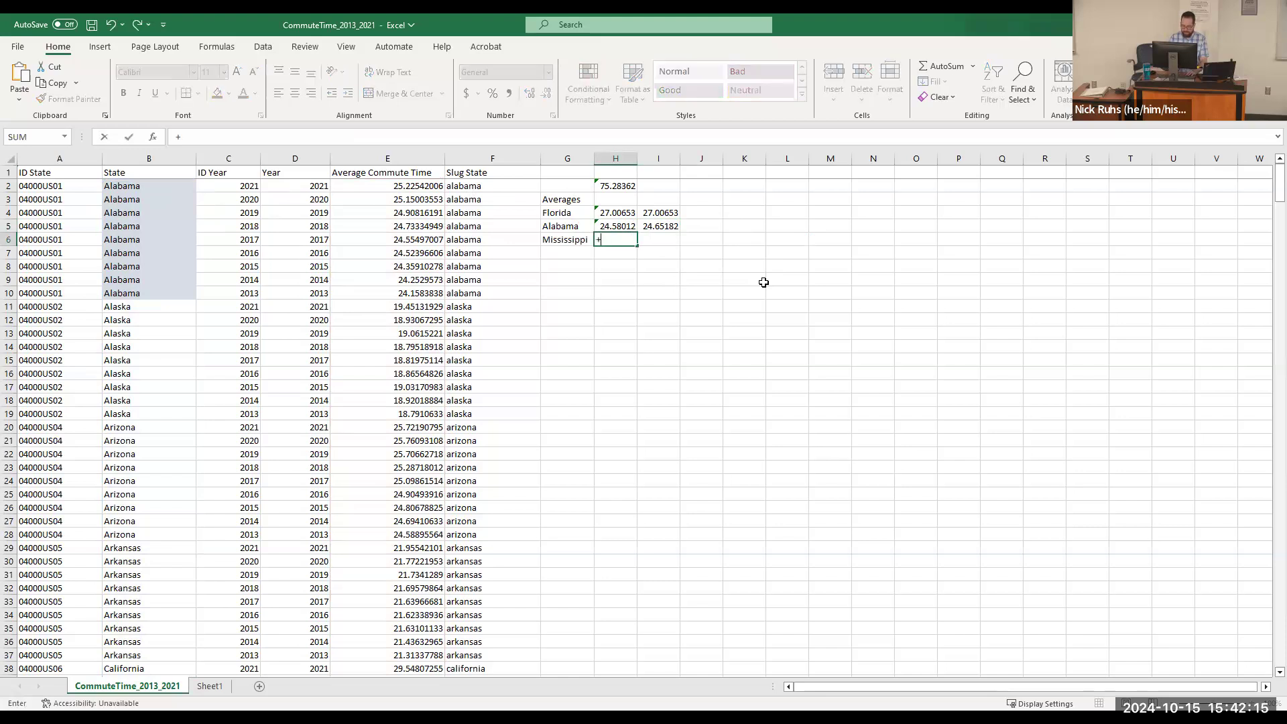
pyautogui.press('BackSpace')
pyautogui.write('=')
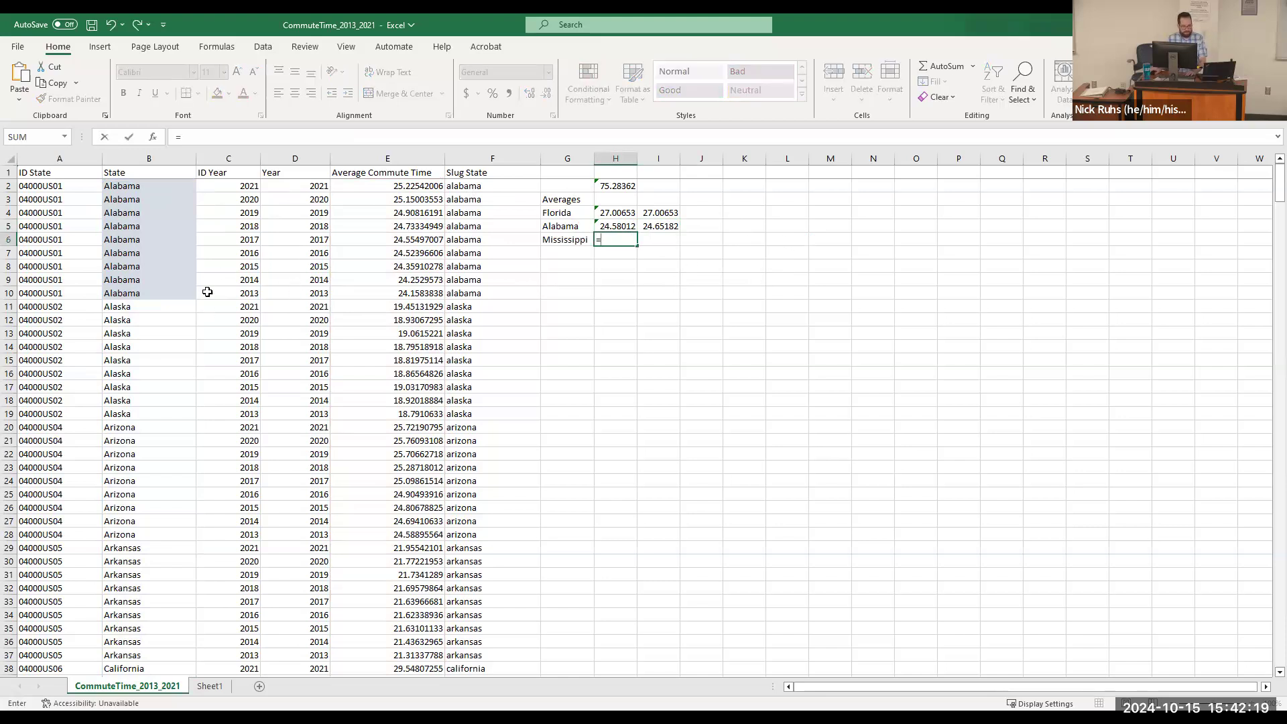
pyautogui.scroll(-20, 212, 308)
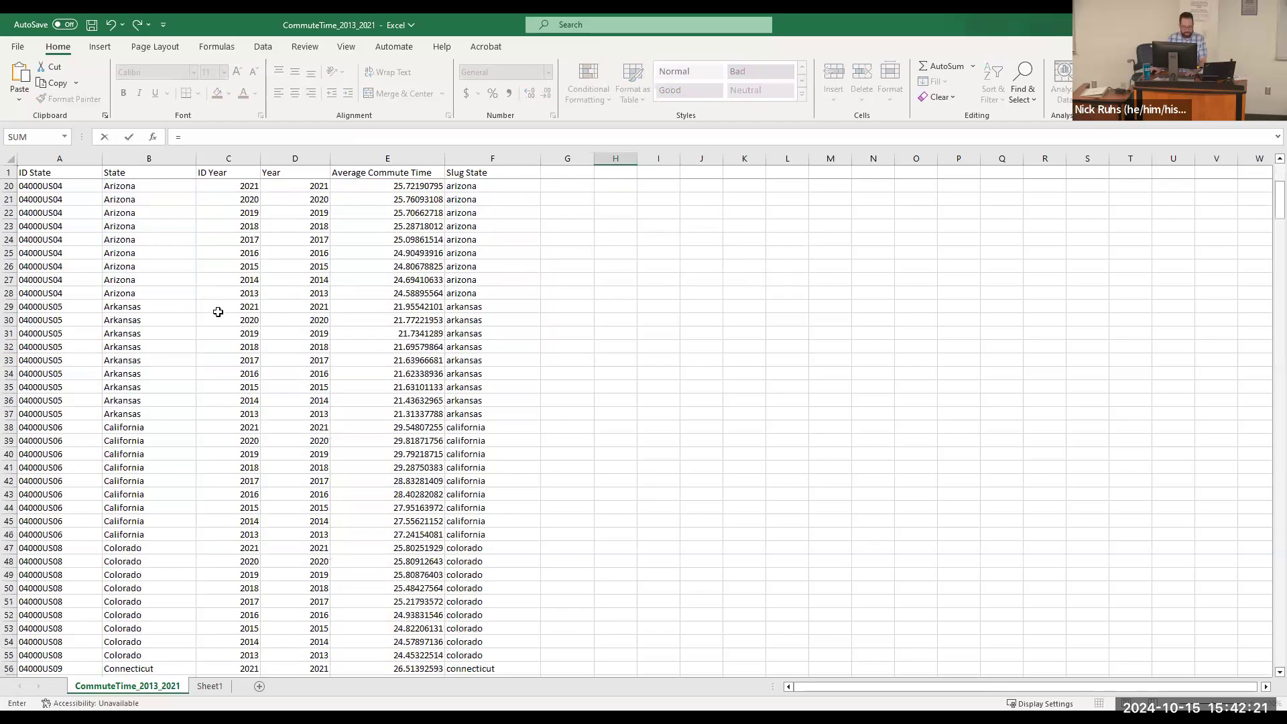
pyautogui.scroll(-20, 212, 313)
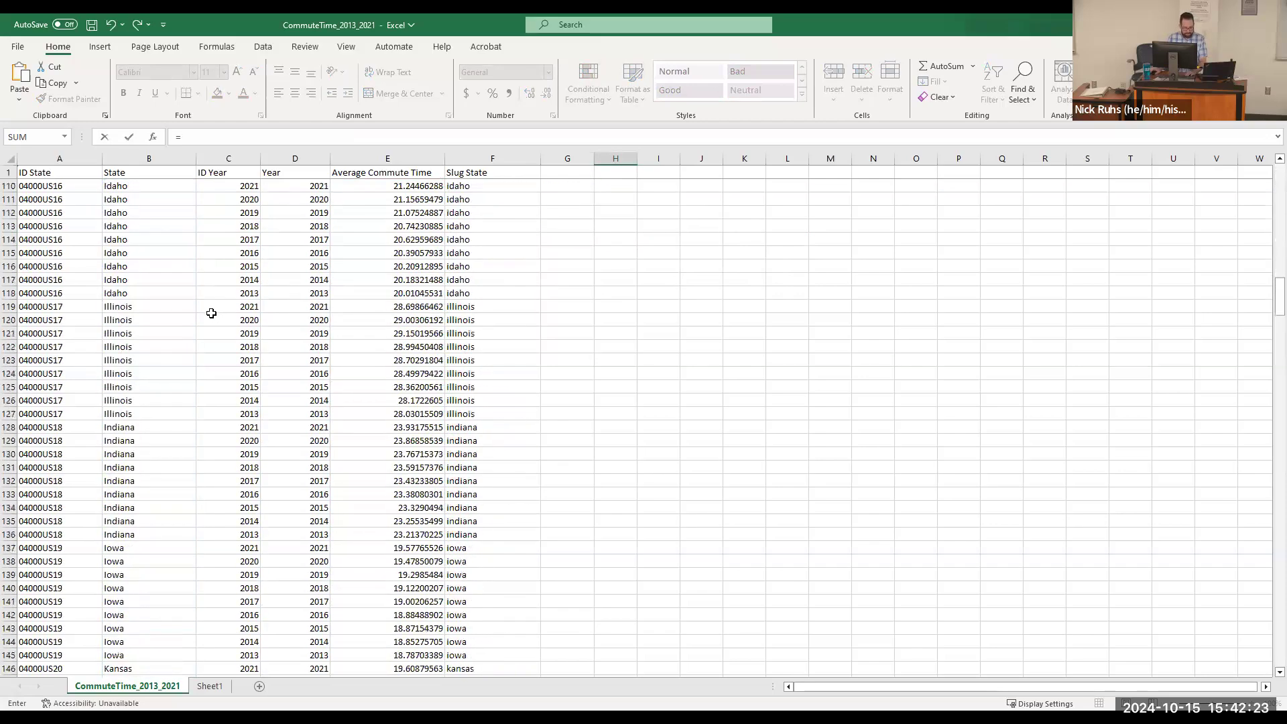
pyautogui.scroll(-15, 210, 312)
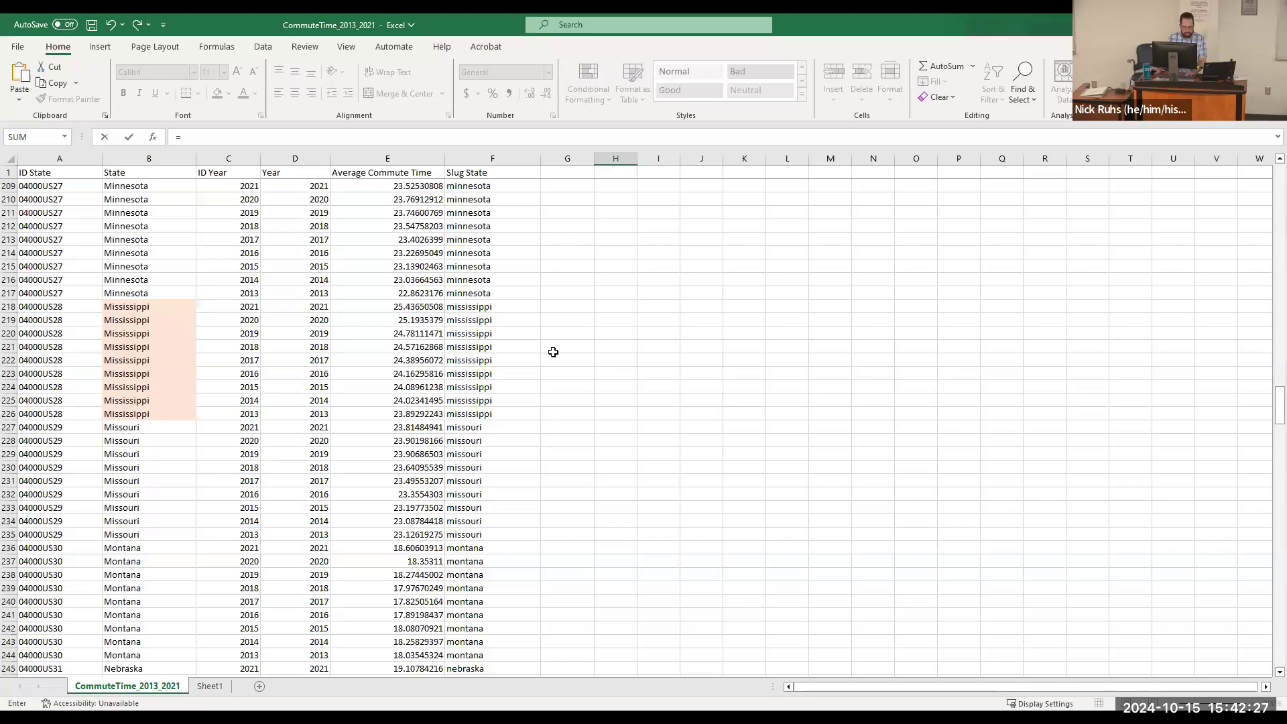
pyautogui.click(208, 136)
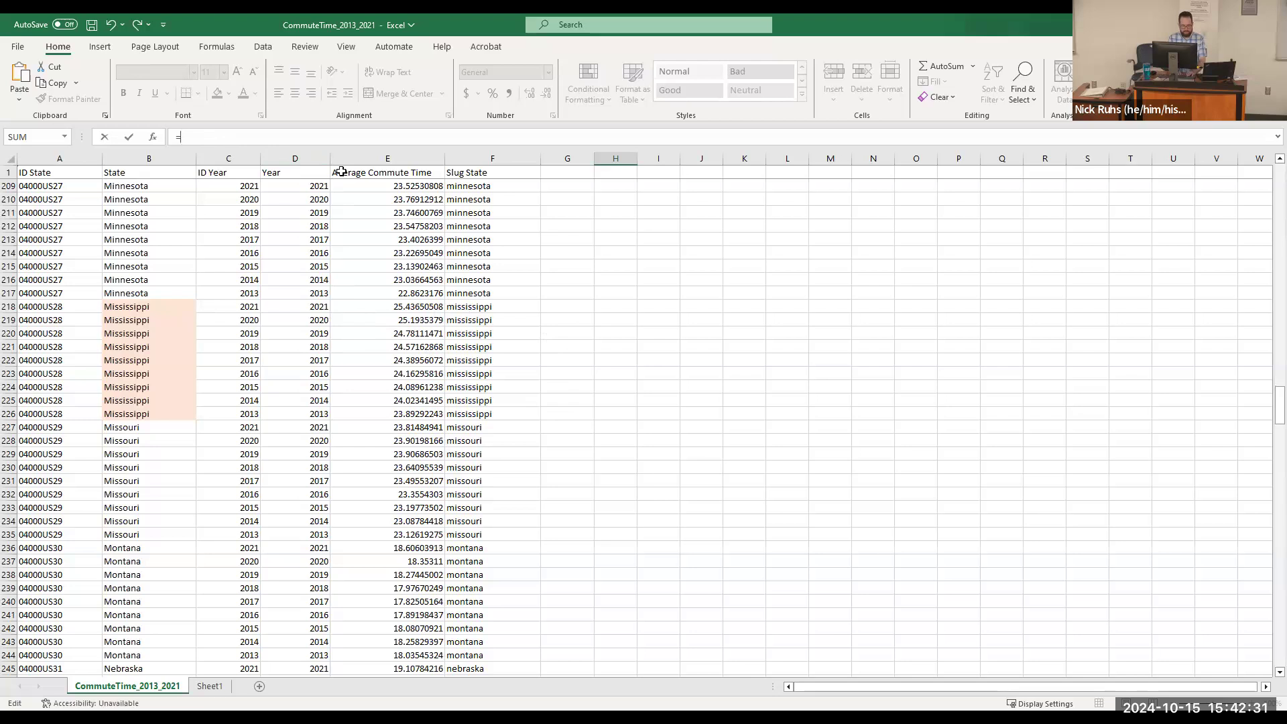
pyautogui.write('AVERAGE')
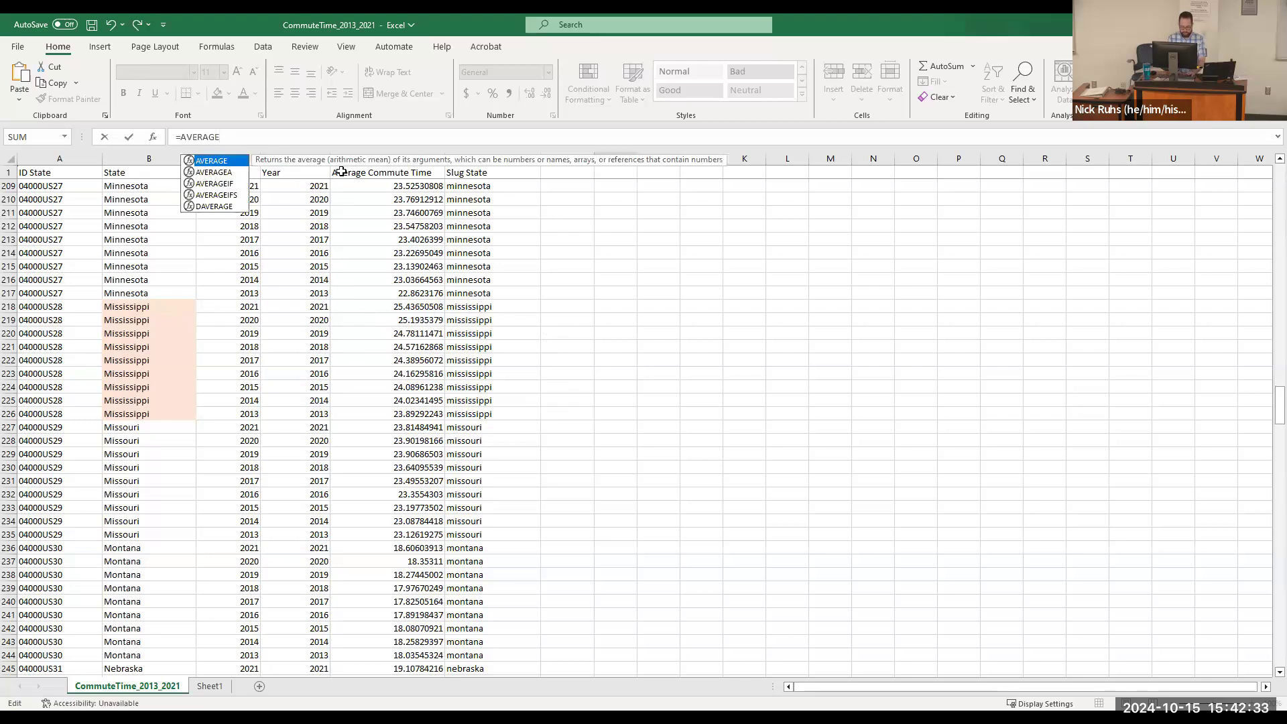
pyautogui.write('(')
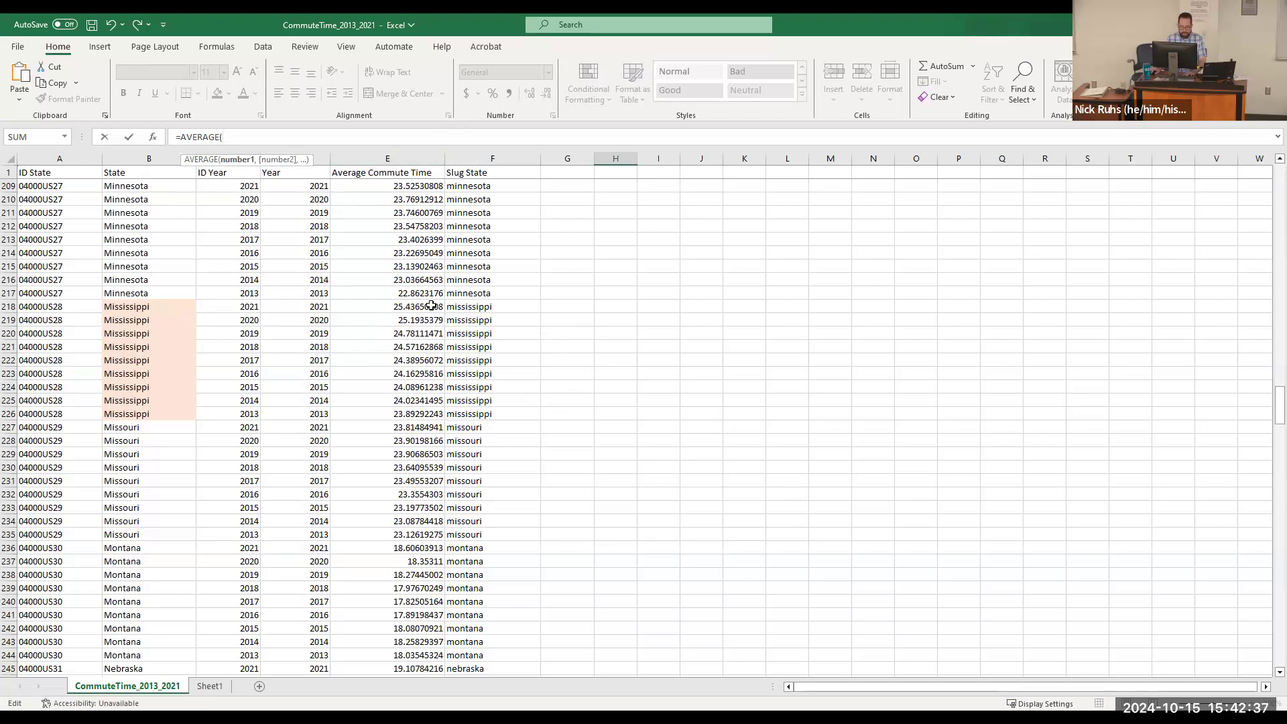
pyautogui.click(397, 308)
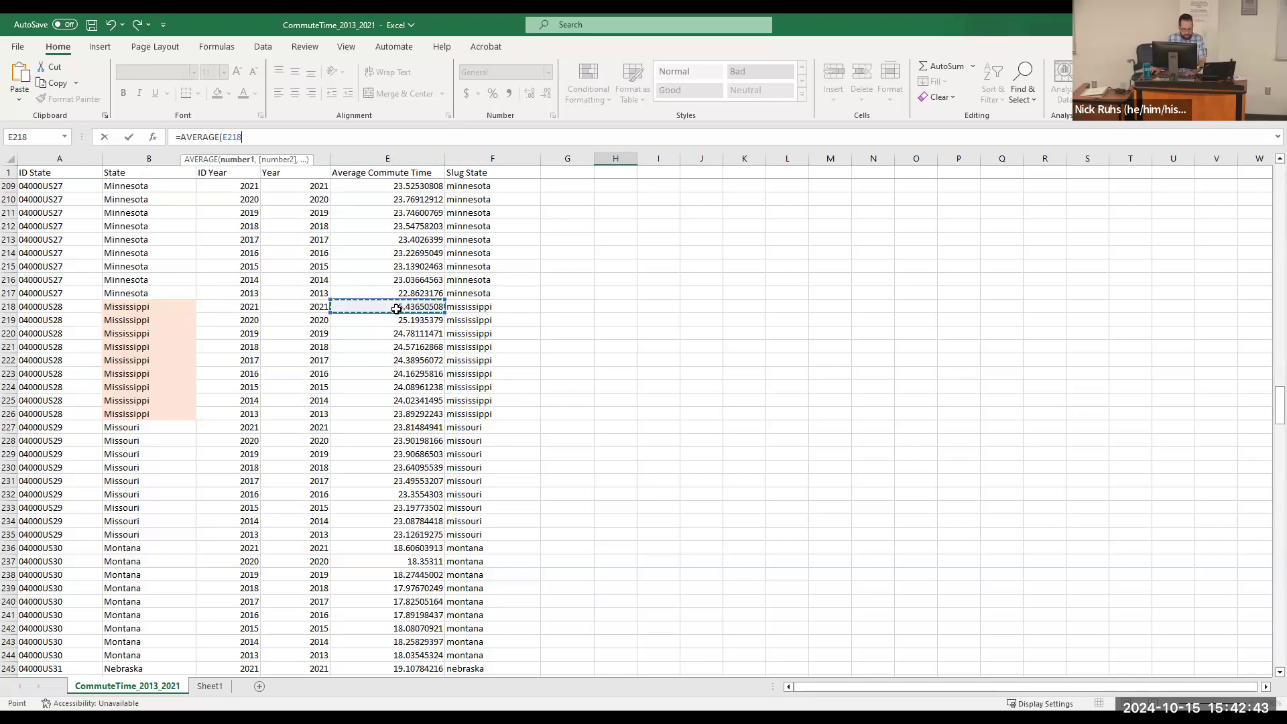
pyautogui.moveTo(397, 308); pyautogui.dragTo(396, 412)
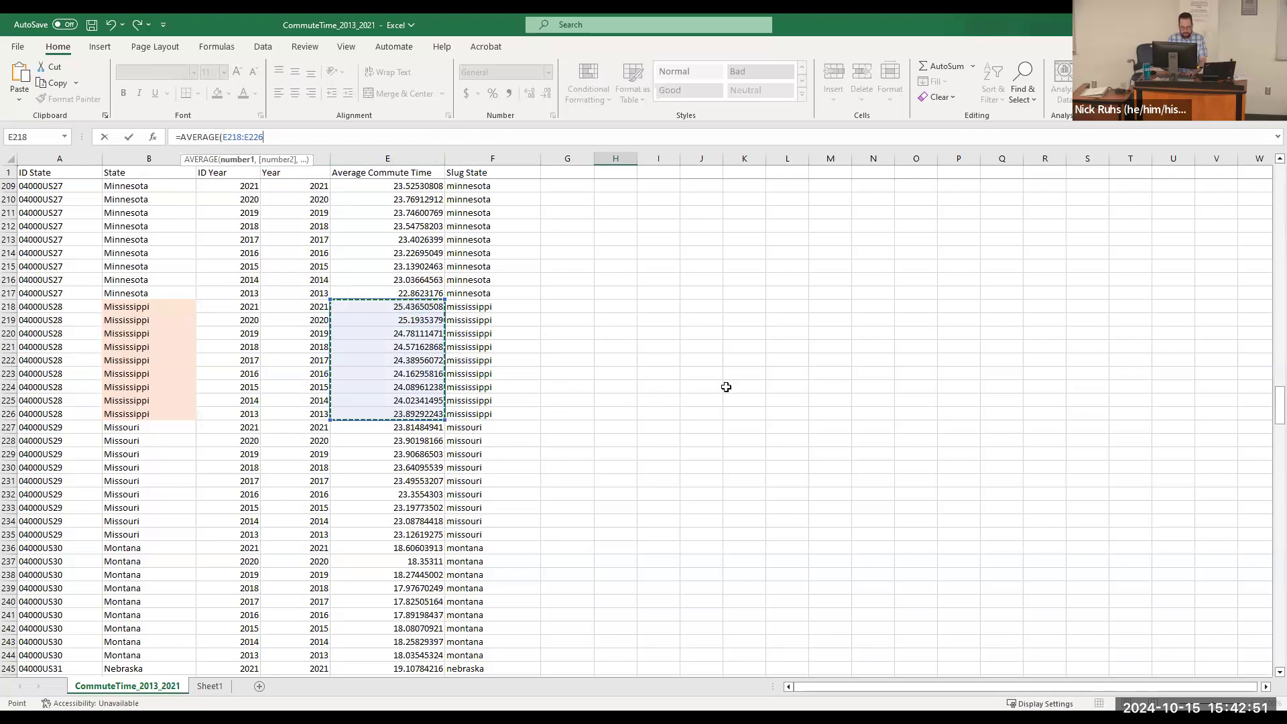
pyautogui.press('Return')
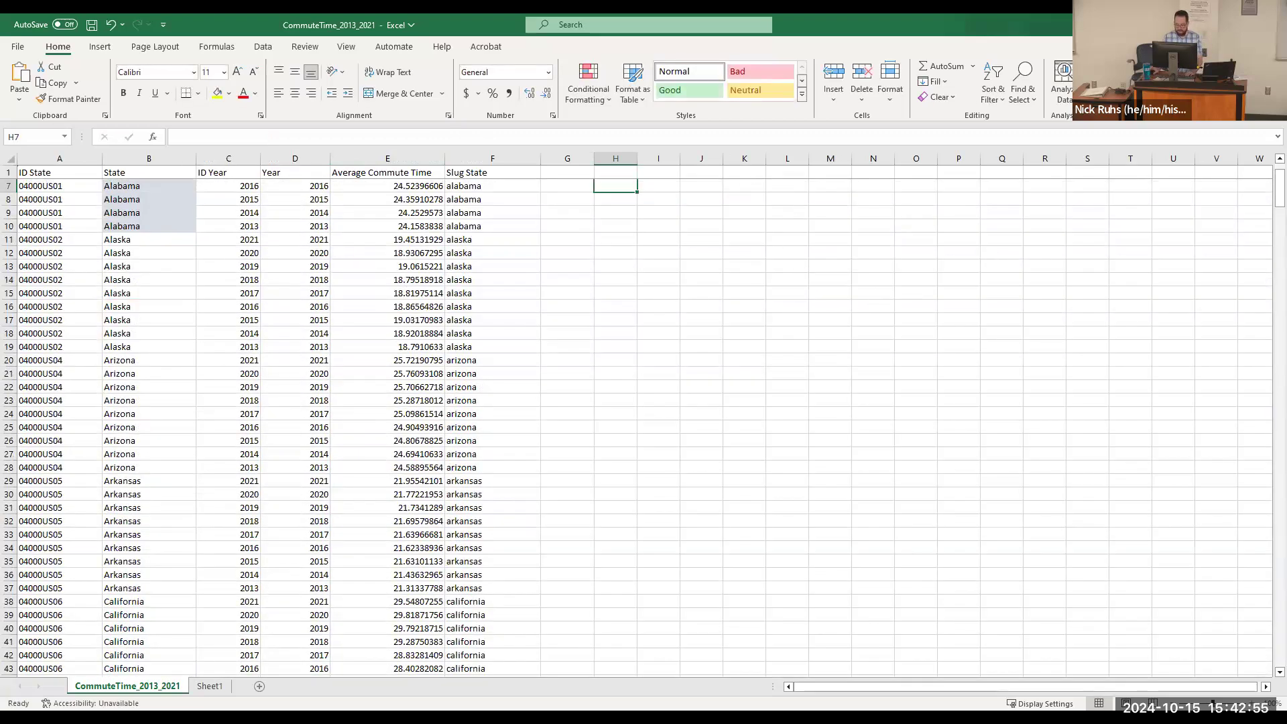
# Step: Enter an AVERAGEIF formula in cell I6 with range B2:B469, criteria "Mississippi" and average range E2:E469
pyautogui.scroll(2, 1270, 159)
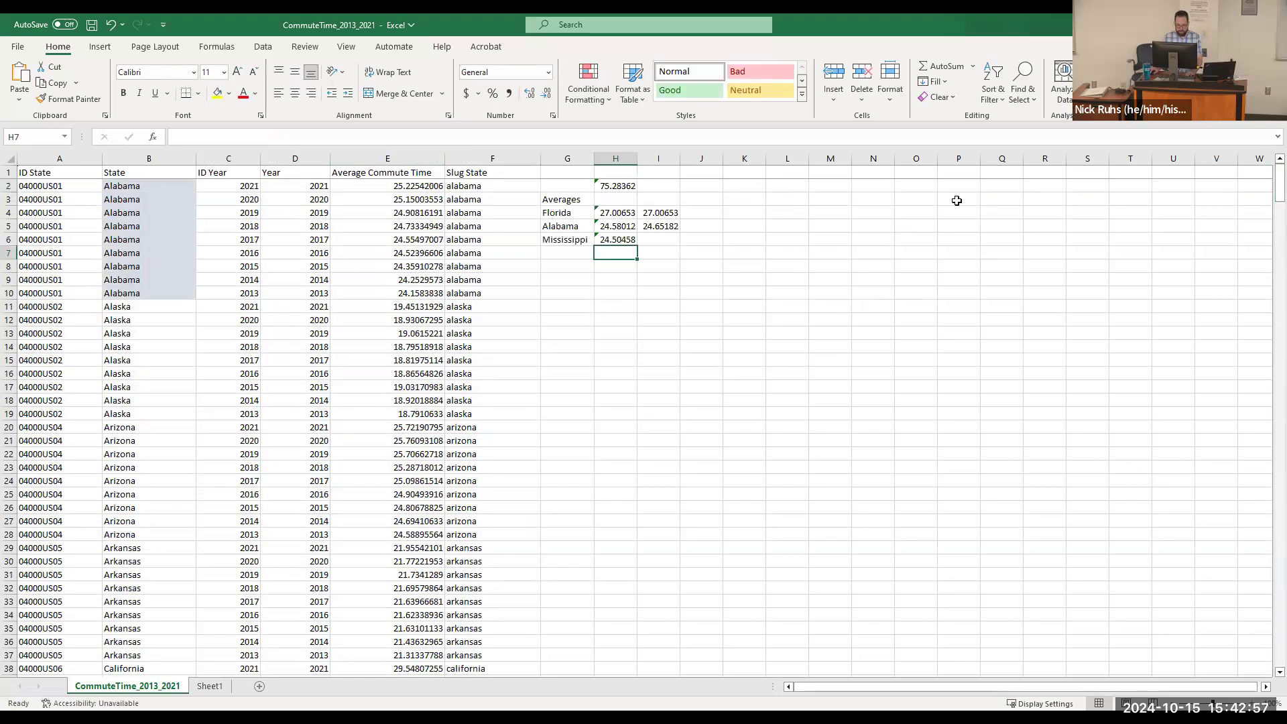
pyautogui.click(659, 240)
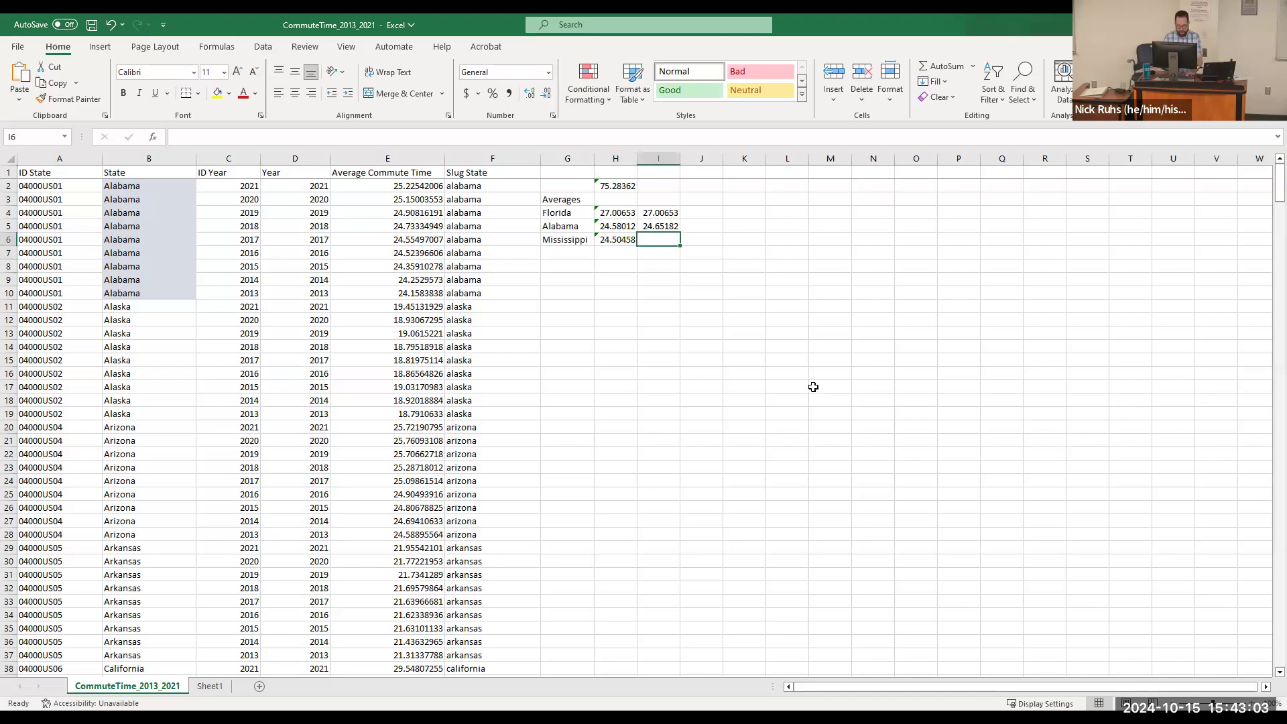
pyautogui.write('=')
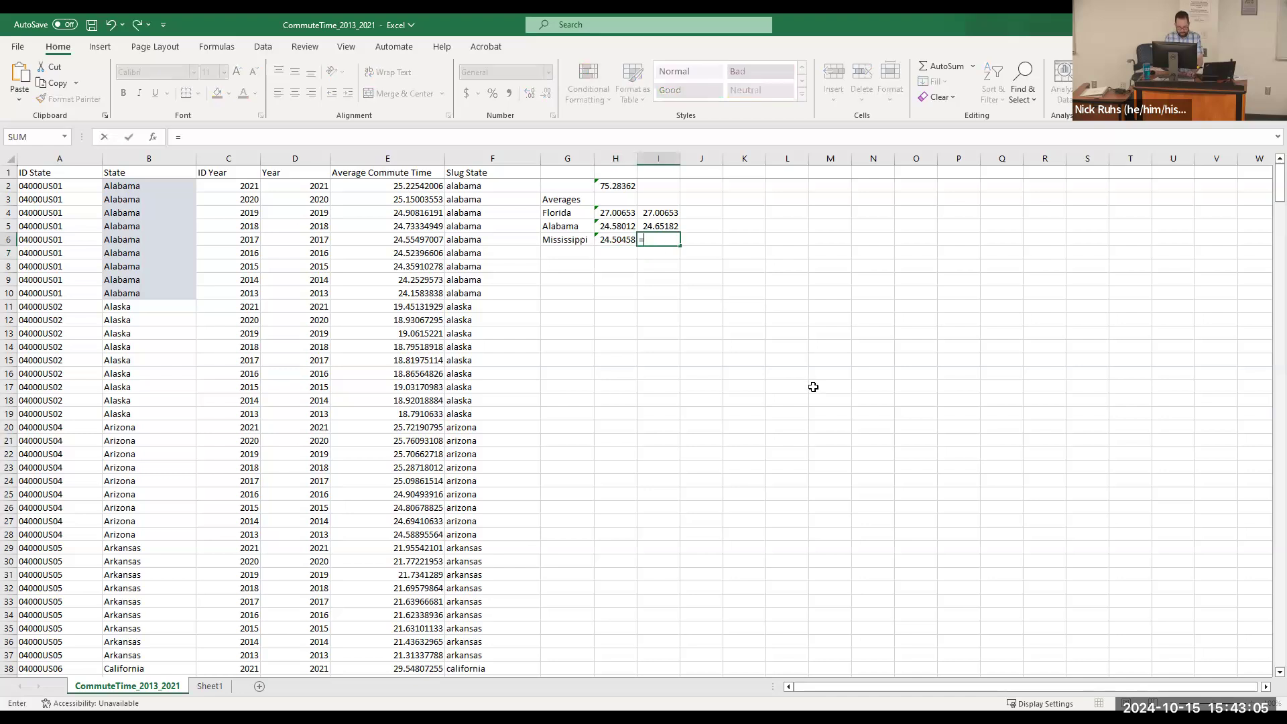
pyautogui.write('AVERAGE')
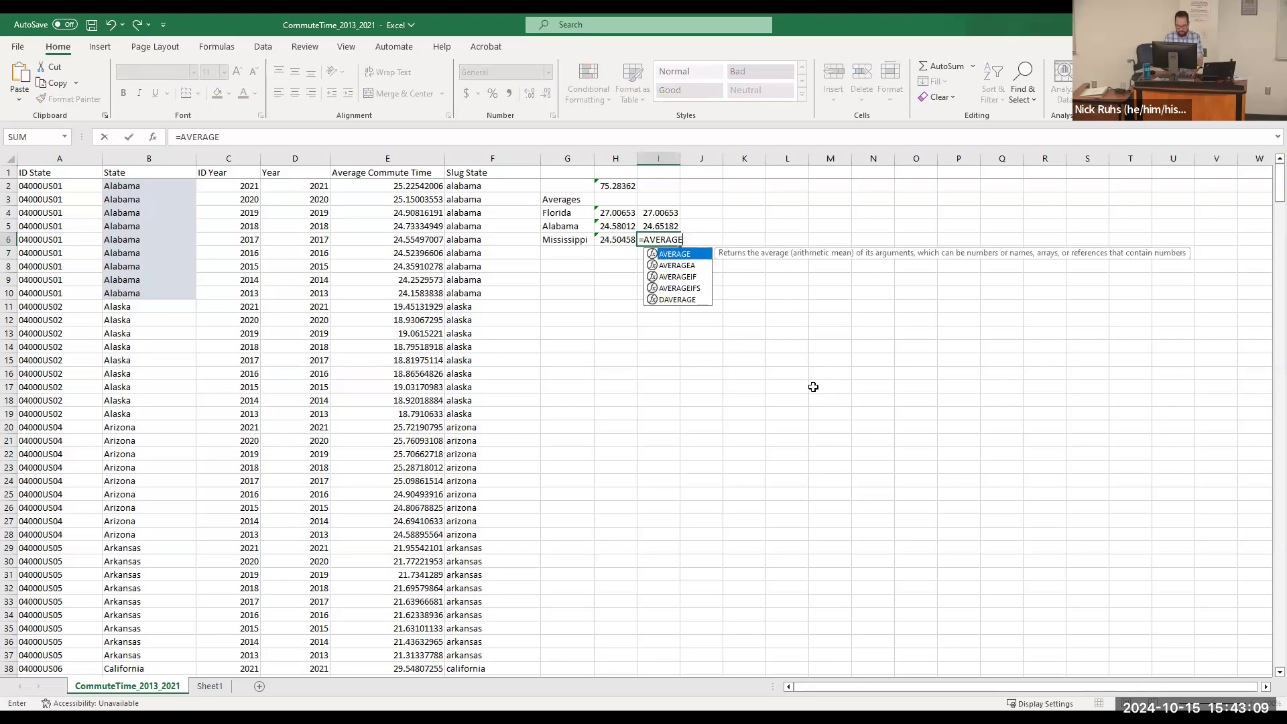
pyautogui.write('IF(')
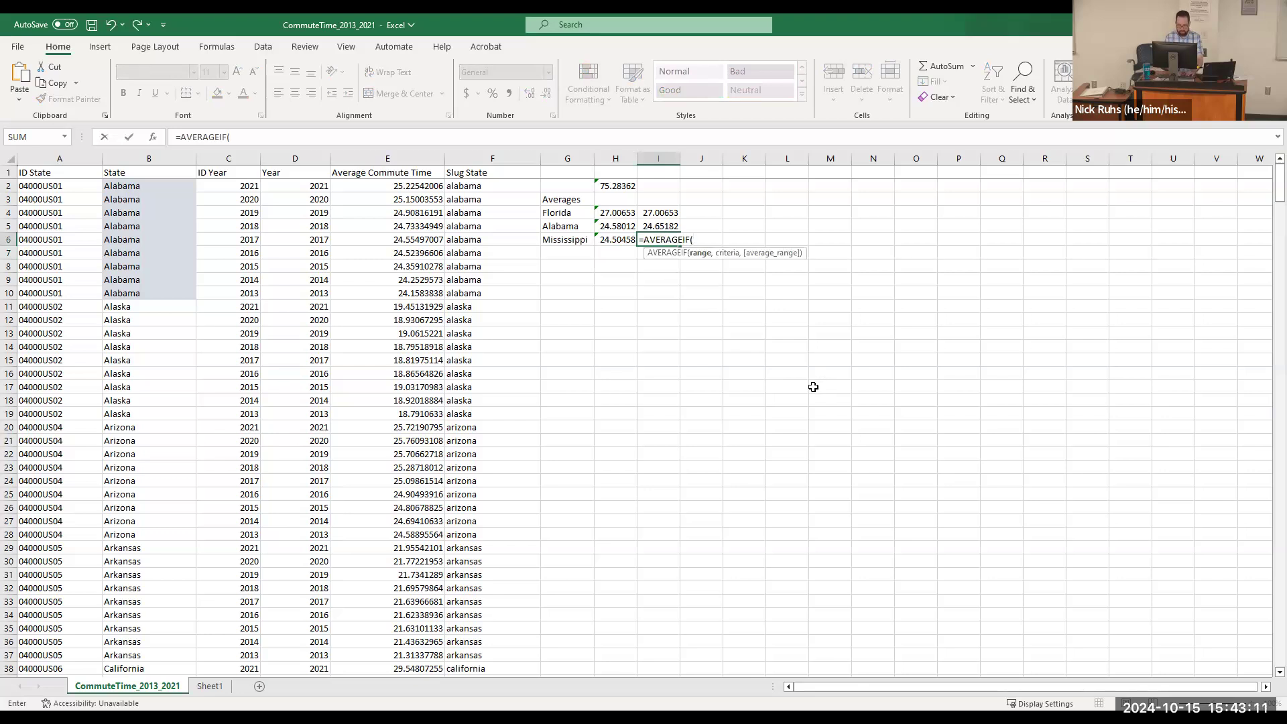
pyautogui.write('B')
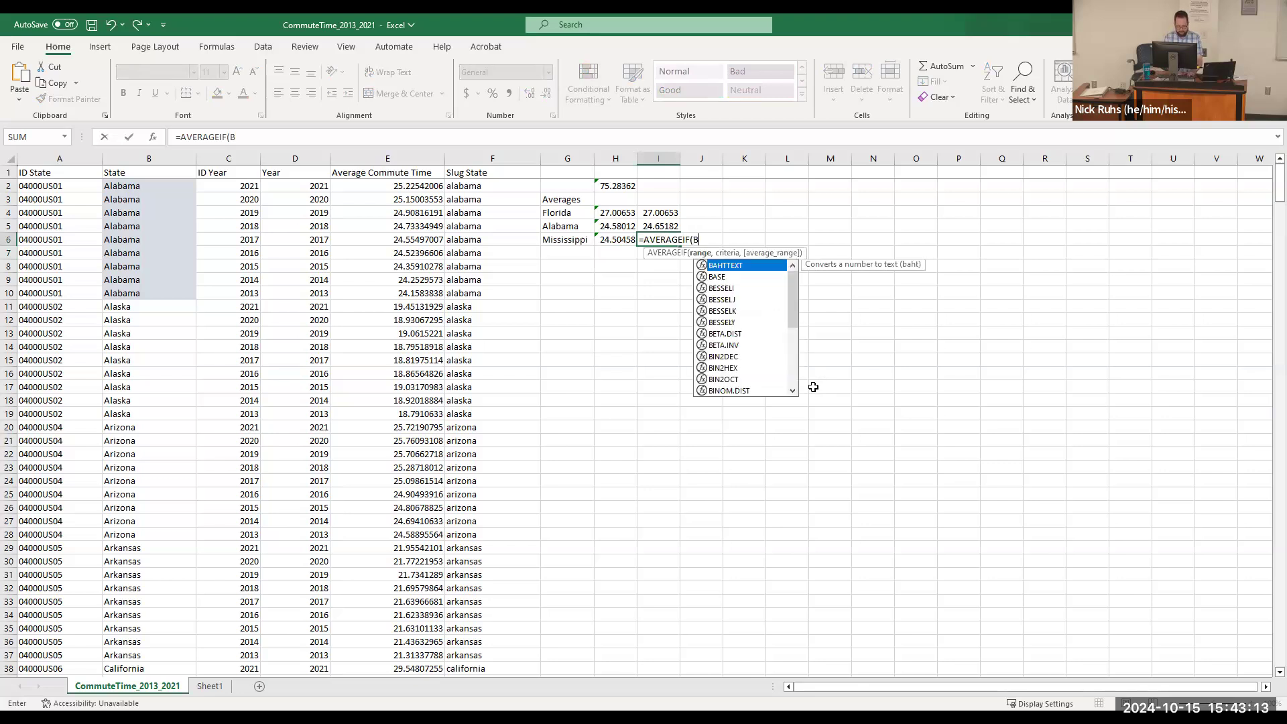
pyautogui.write('2:B469, "Mississippi",')
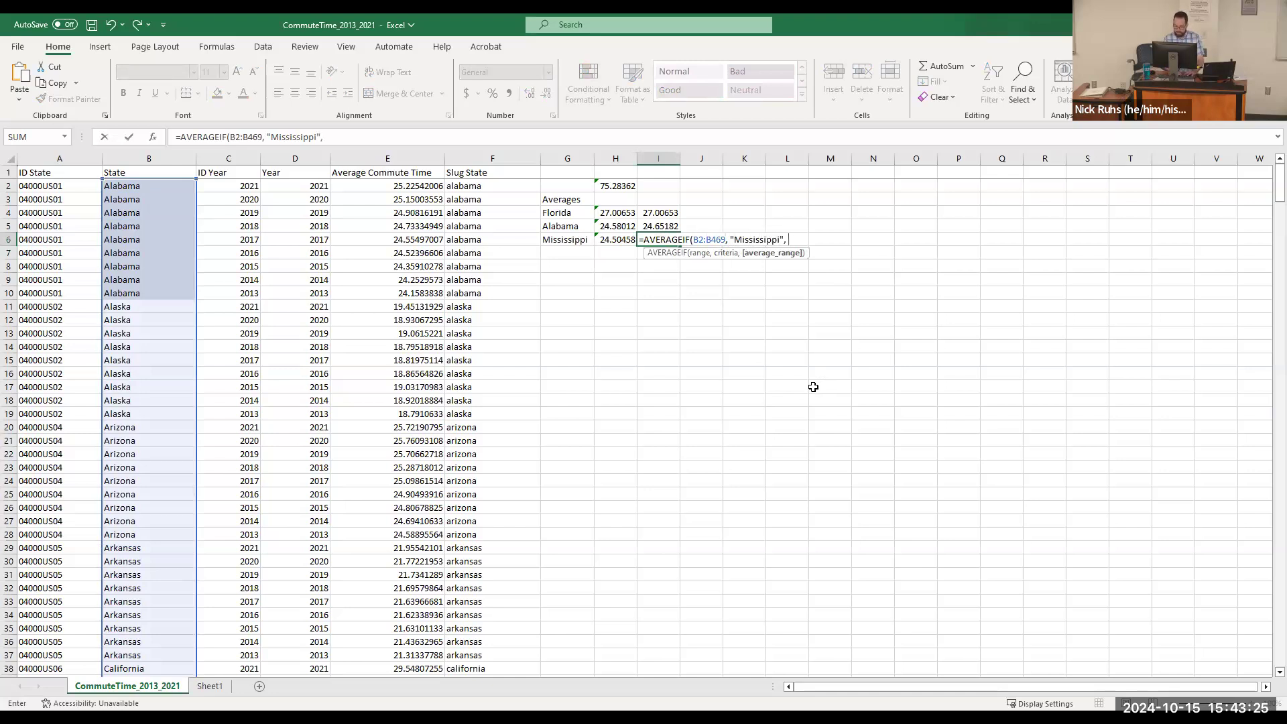
pyautogui.write('E2:E469')
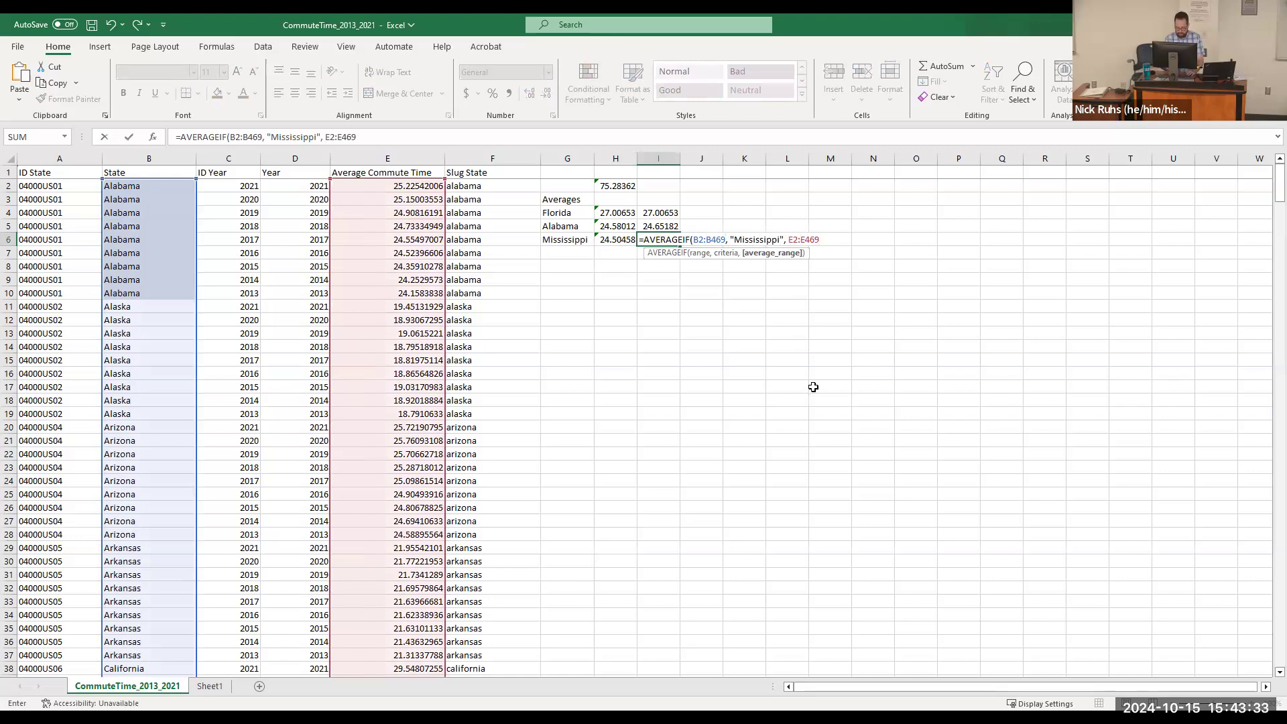
pyautogui.write(')')
pyautogui.press('Return')
pyautogui.click(663, 239)
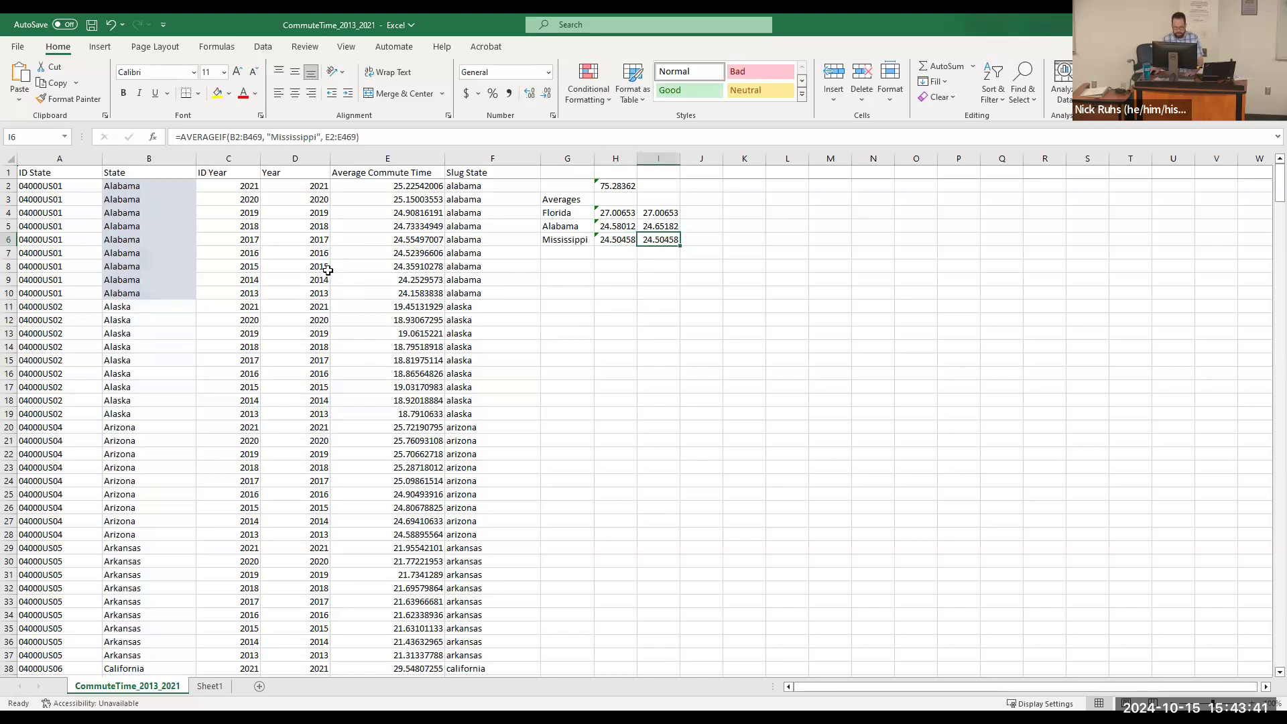
pyautogui.scroll(-5, 372, 323)
pyautogui.scroll(5, 370, 312)
pyautogui.scroll(-20, 161, 447)
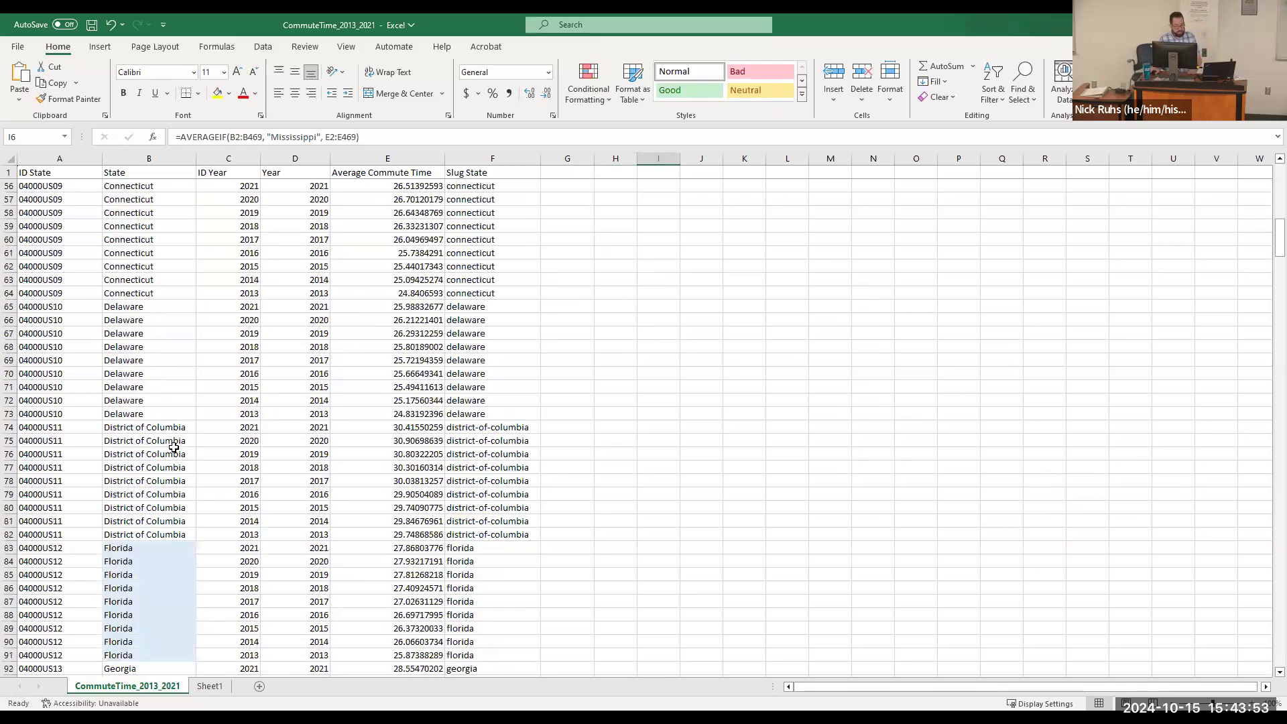
pyautogui.scroll(20, 250, 456)
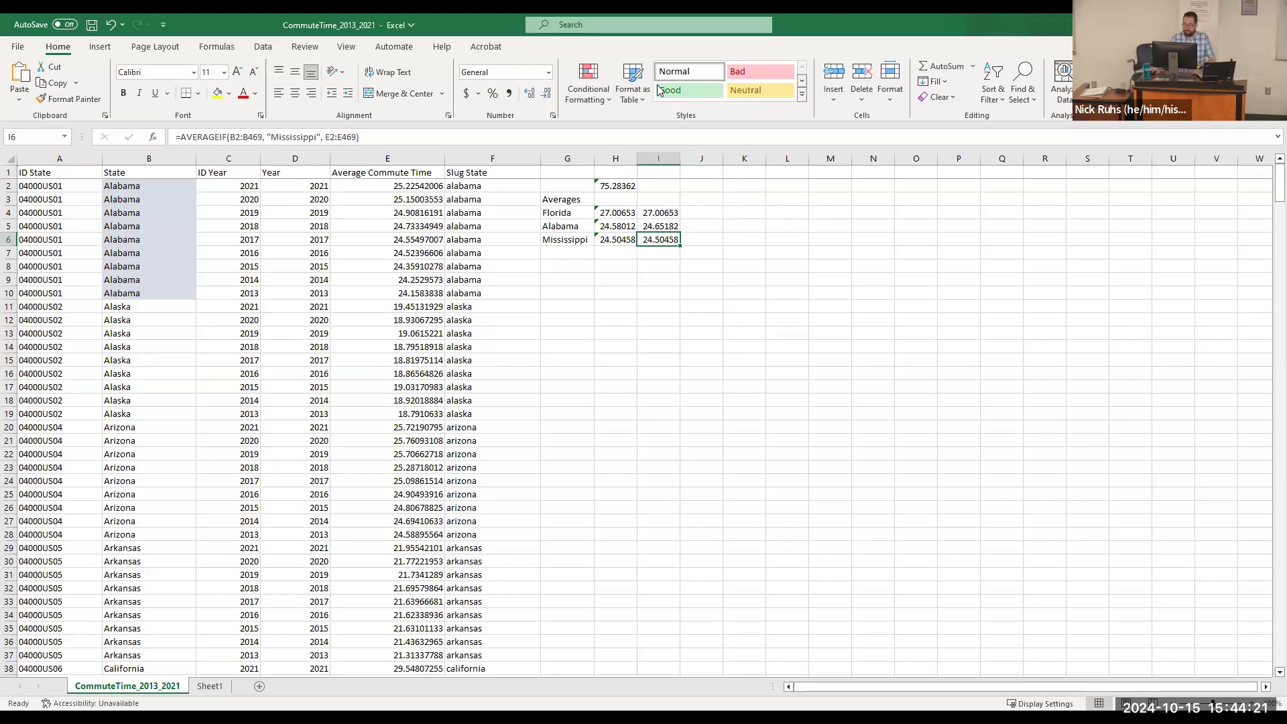
# Step: Switch to the PowerPoint presentation, resume the slide show from Exercise #1 and advance to the Analysis Toolpak slide
pyautogui.hotkey('alt', 'Tab')
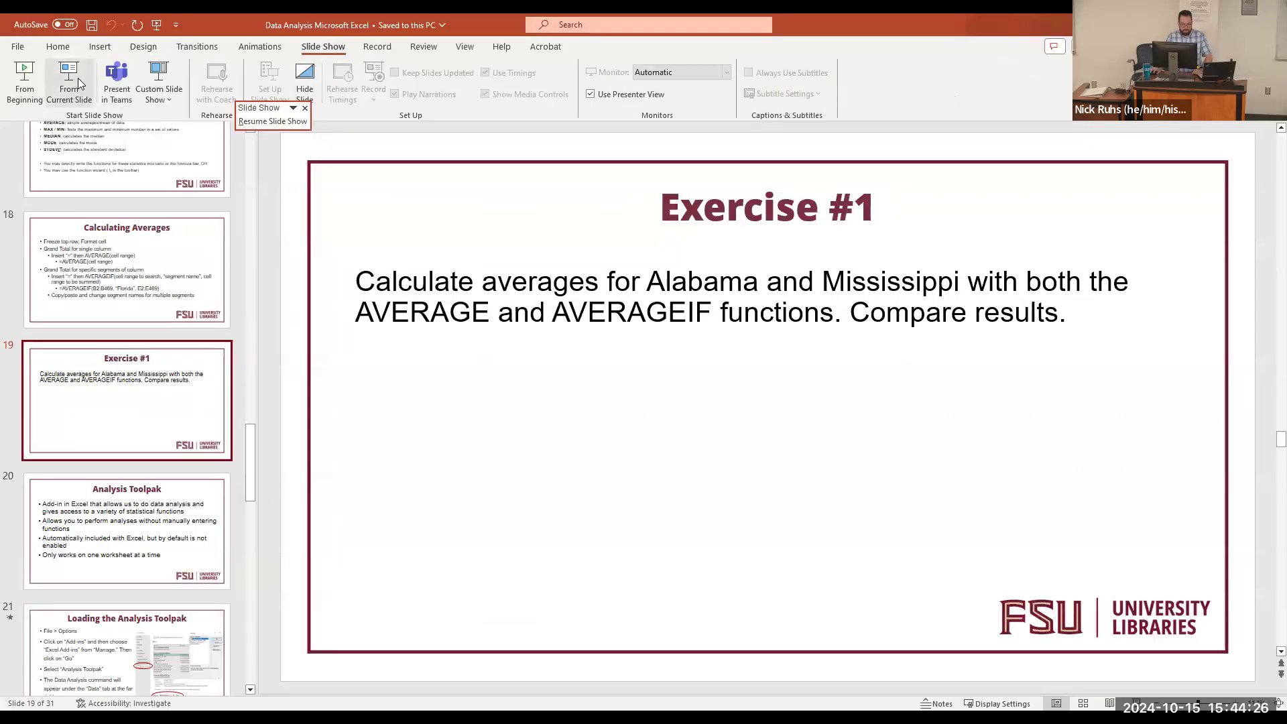
pyautogui.click(75, 81)
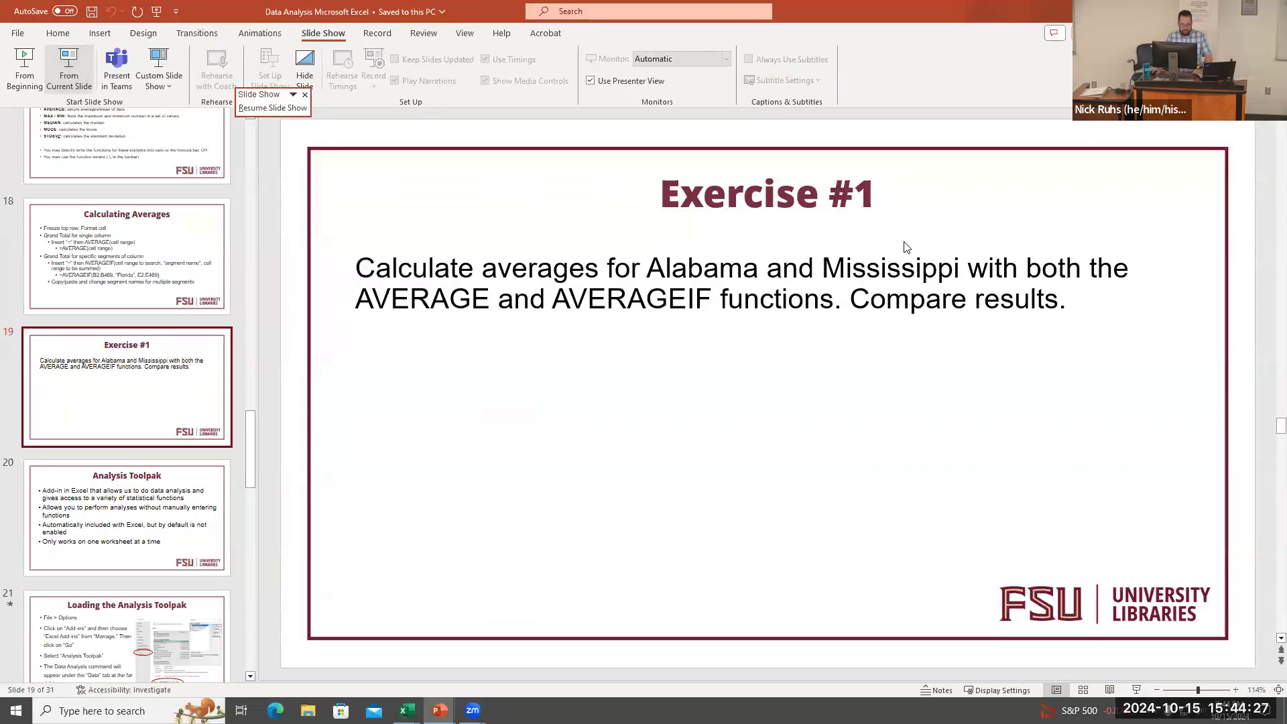
pyautogui.click(902, 243)
pyautogui.click(920, 468)
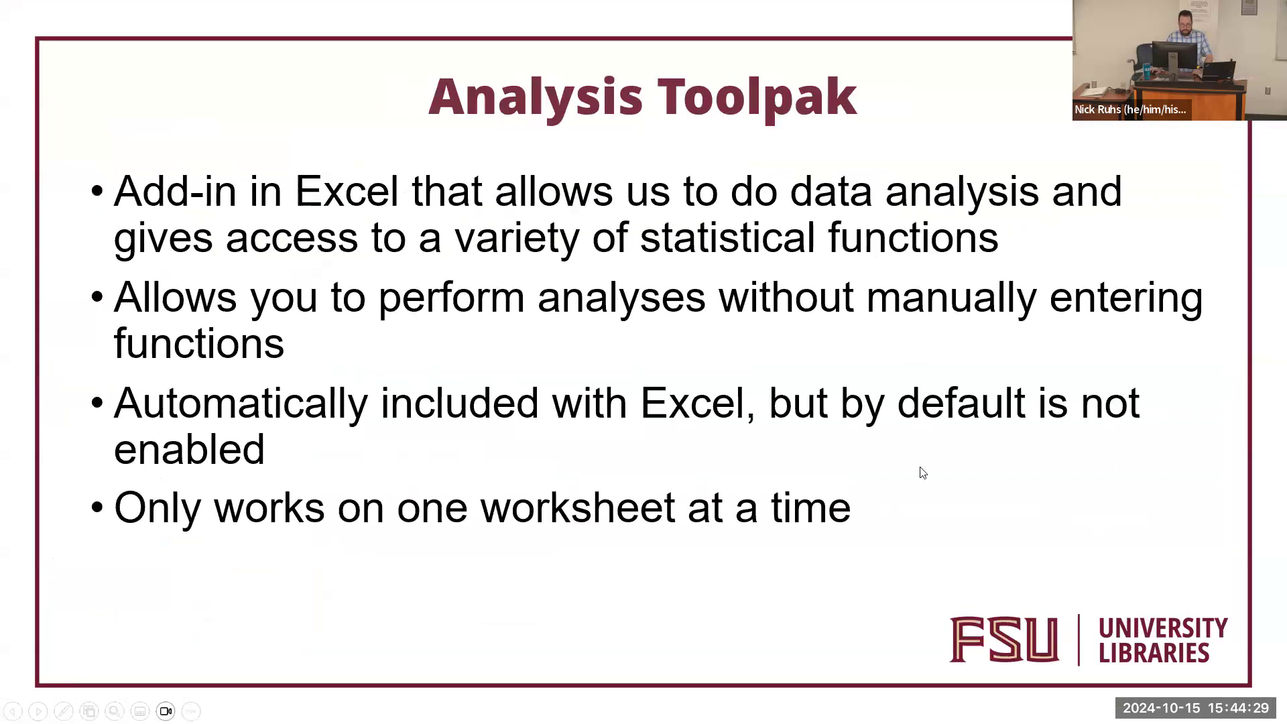
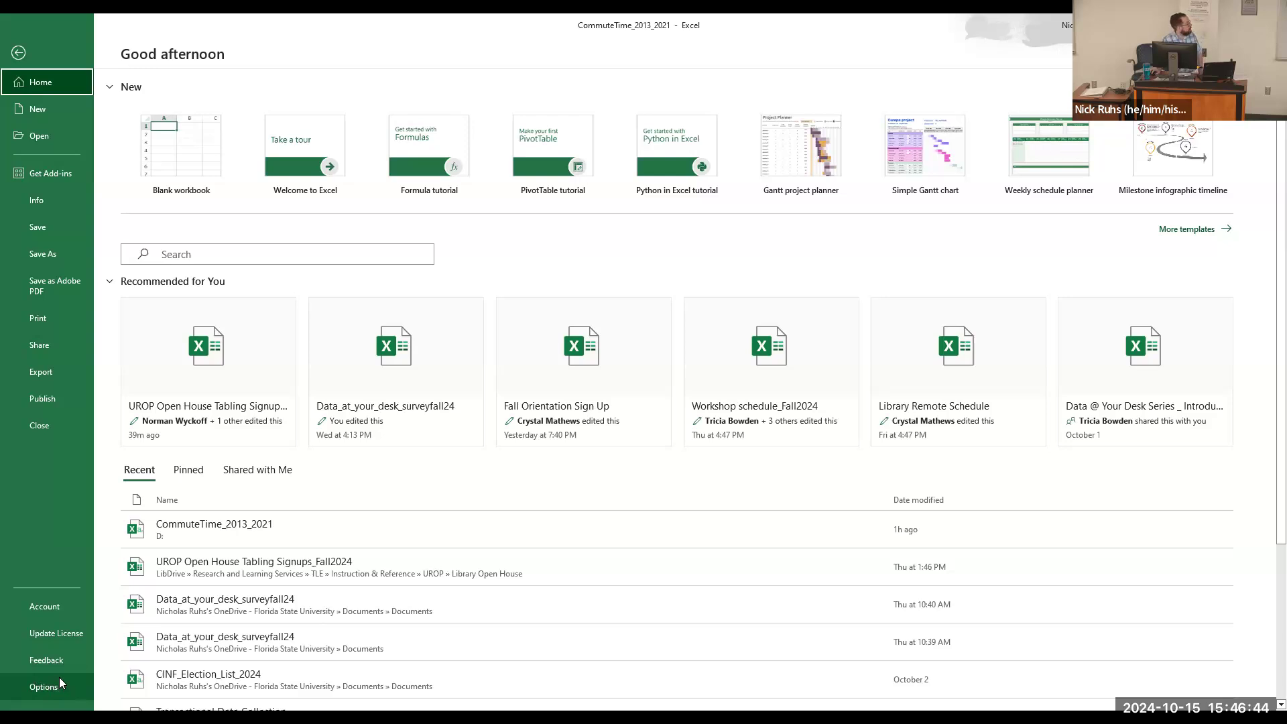
# Step: Enable the Analysis ToolPak among the Excel Add-ins in Excel's options
pyautogui.click(41, 687)
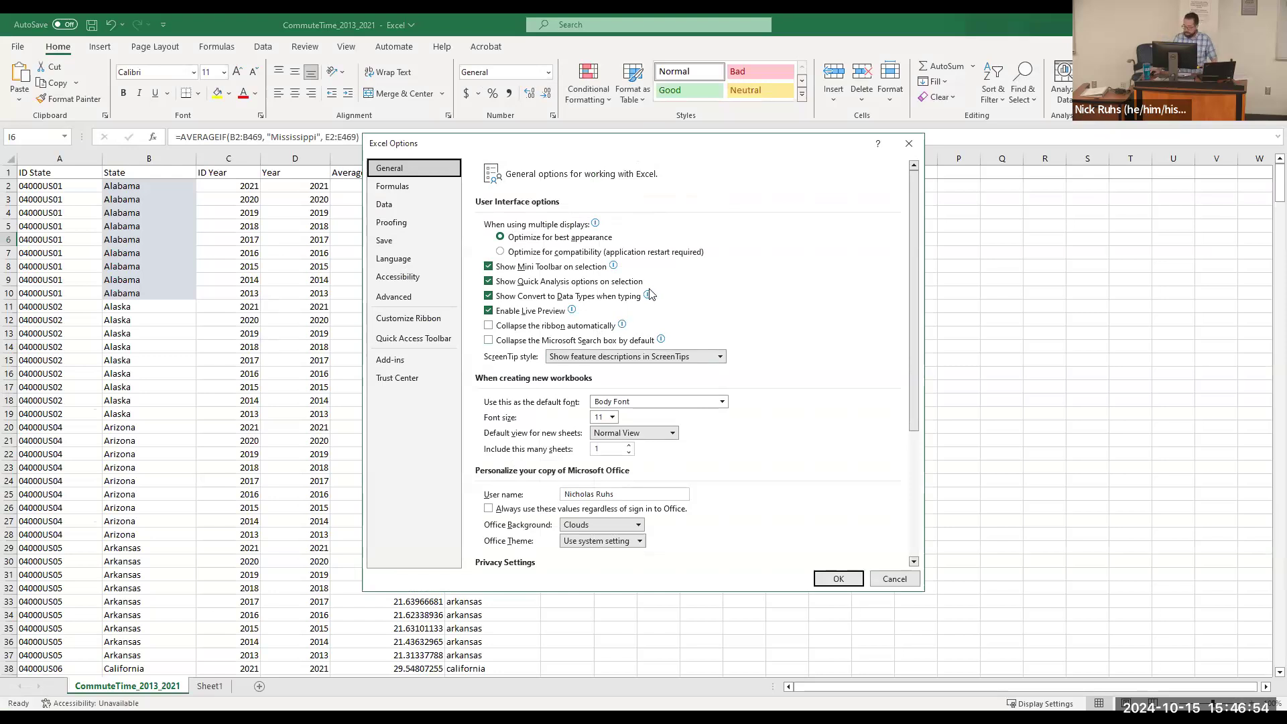
pyautogui.click(392, 360)
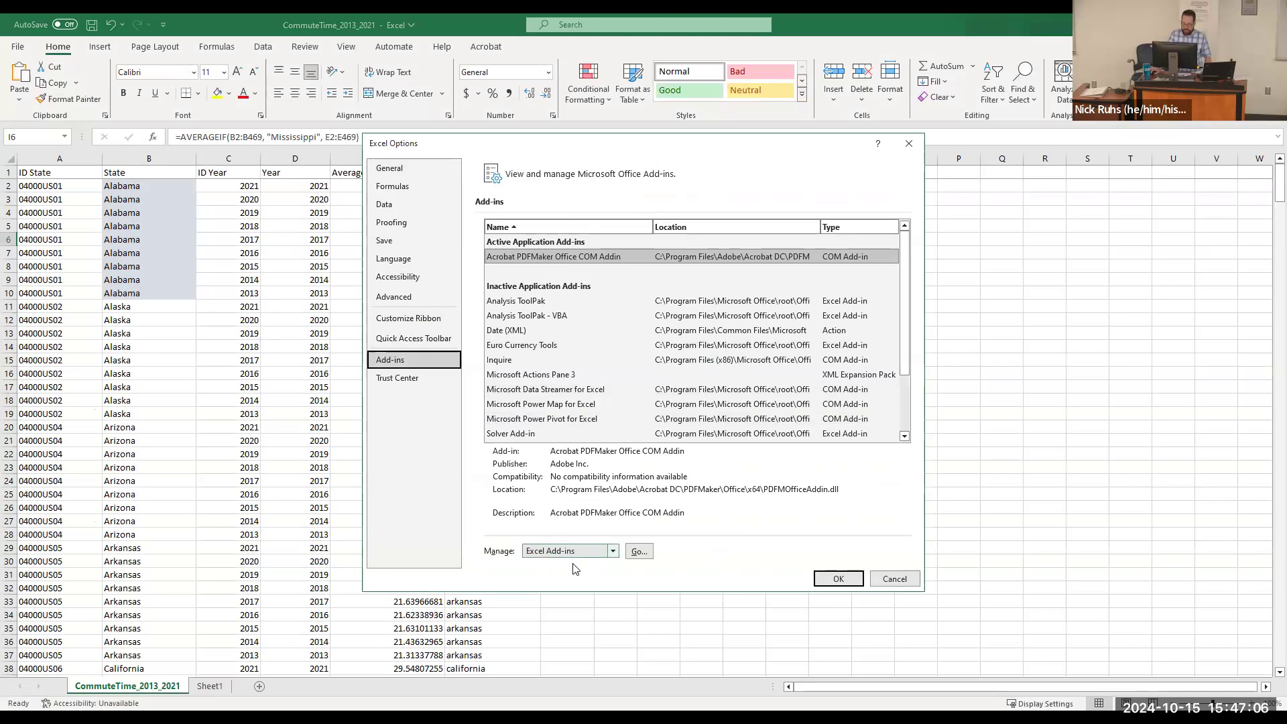
pyautogui.click(613, 551)
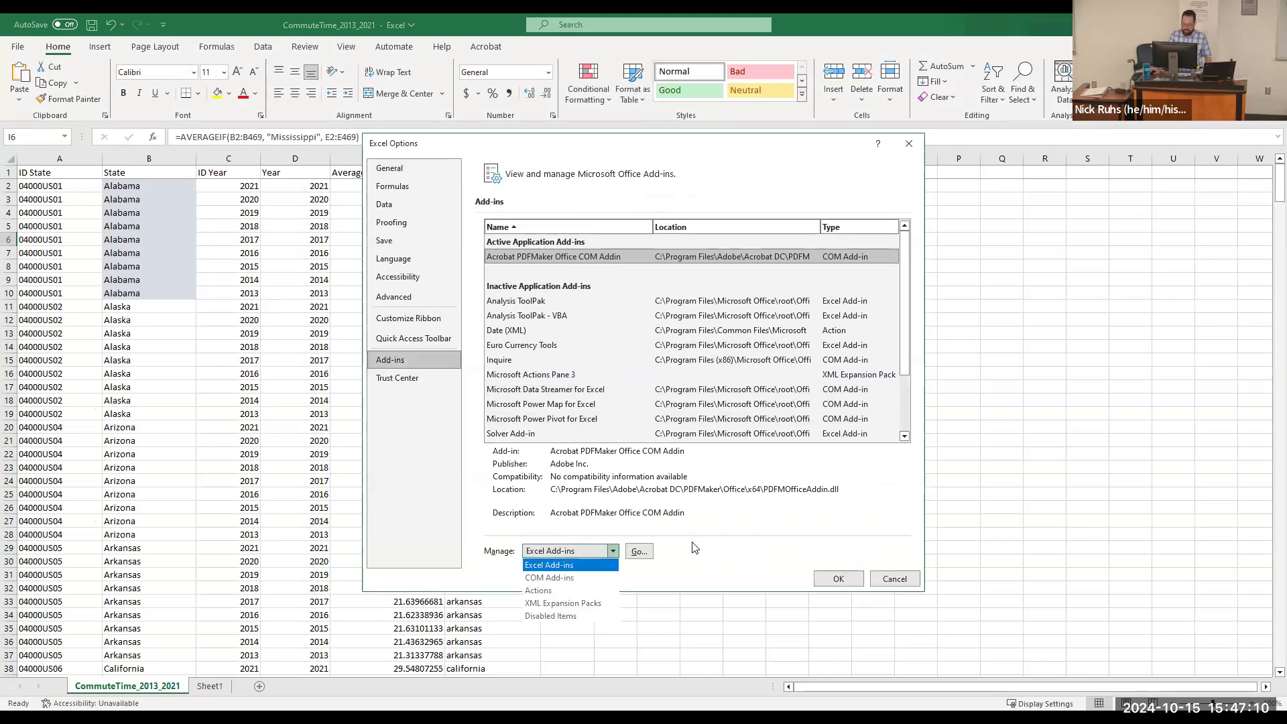
pyautogui.click(560, 567)
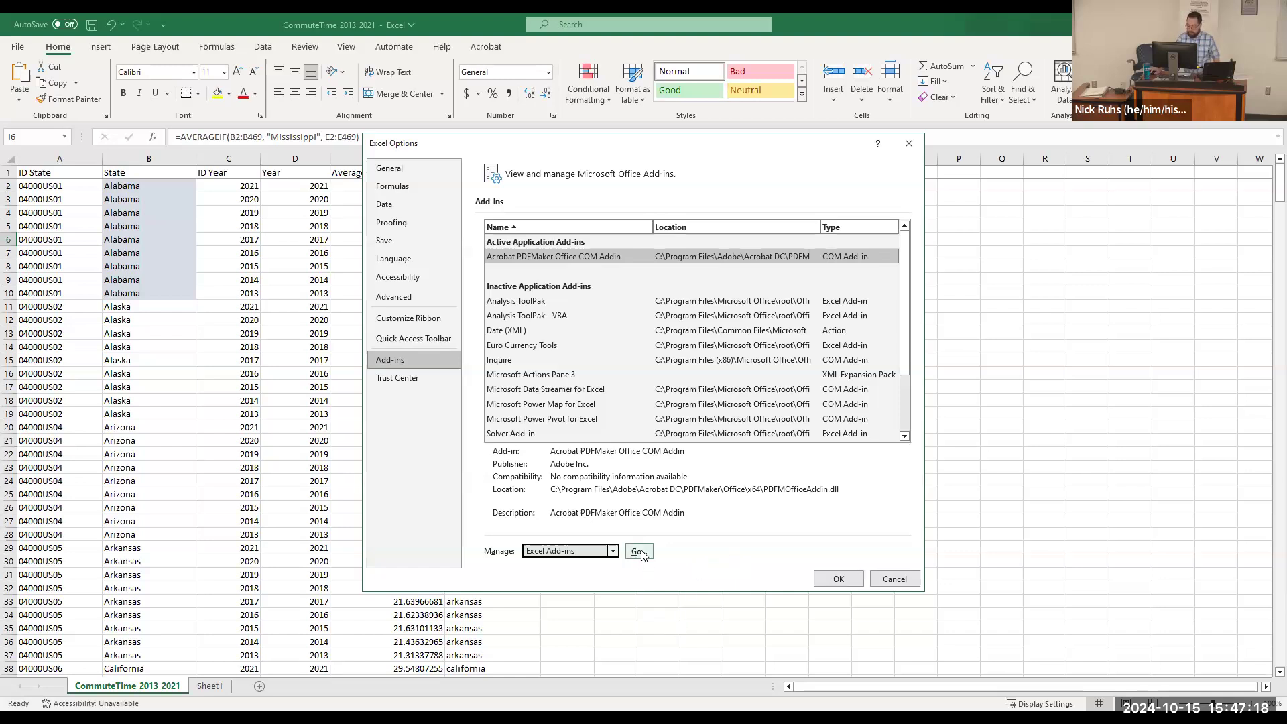
pyautogui.click(640, 552)
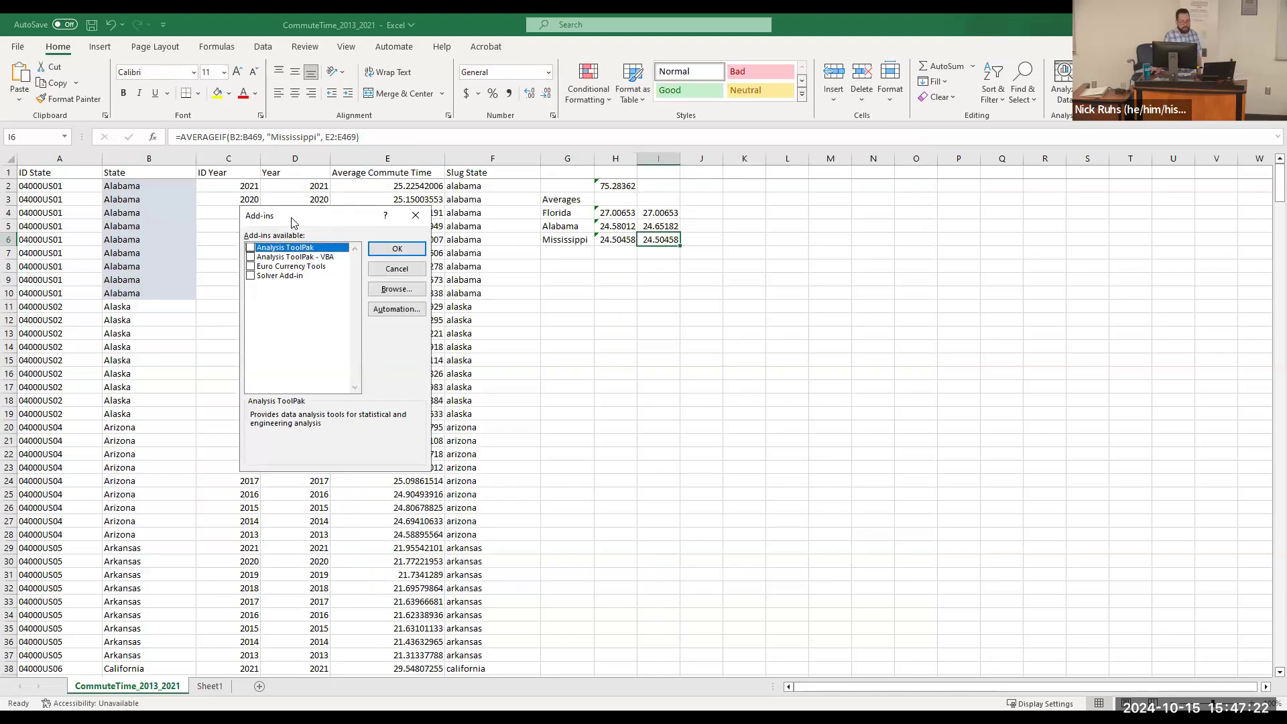
pyautogui.moveTo(548, 245); pyautogui.dragTo(575, 231)
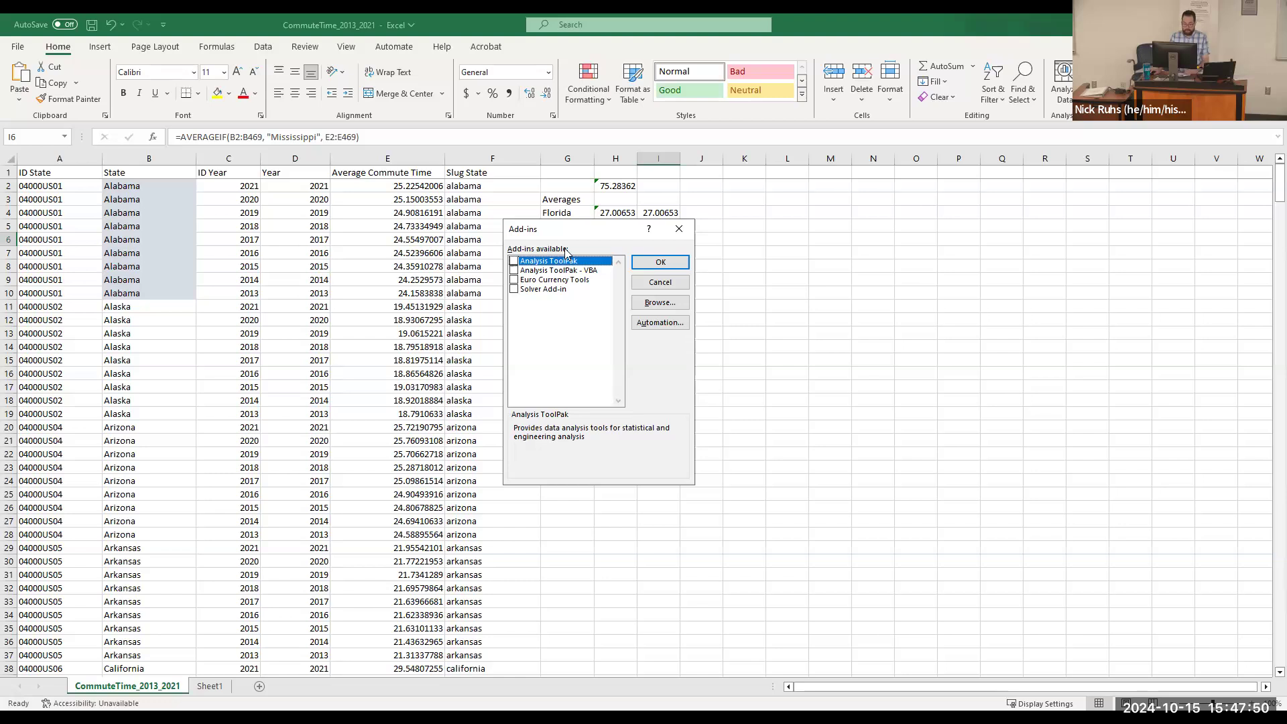
pyautogui.click(514, 261)
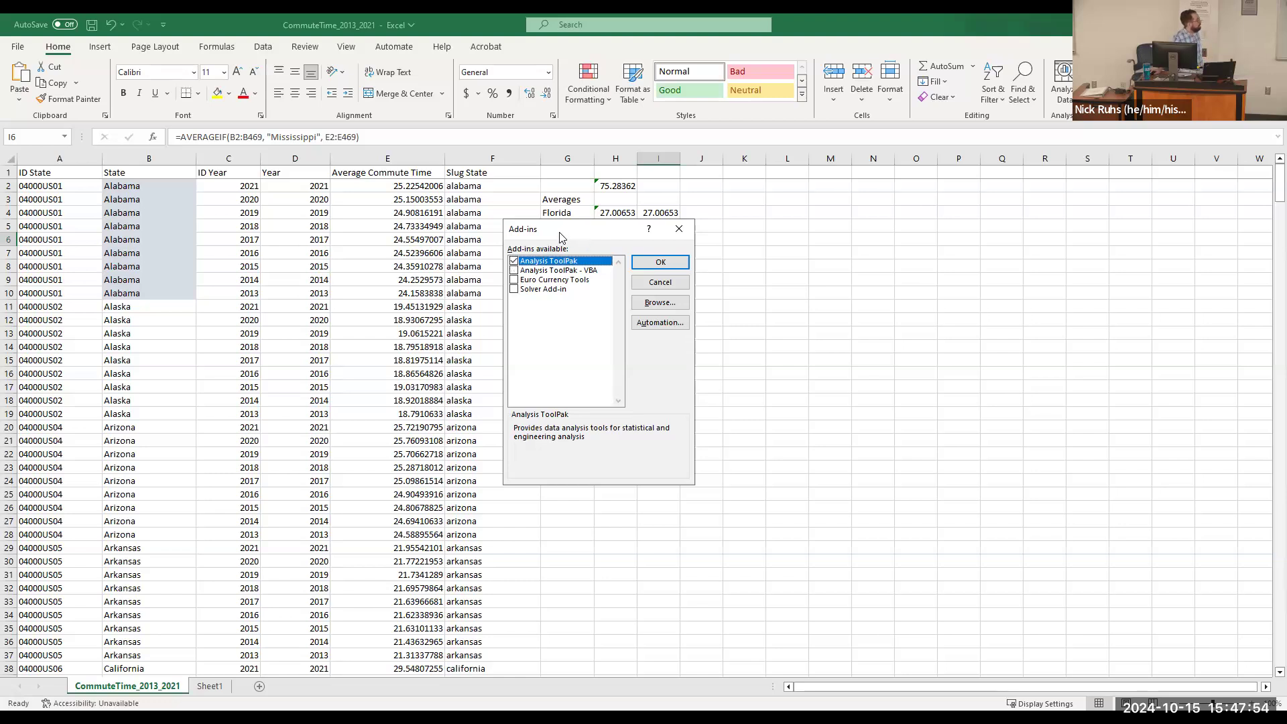
pyautogui.click(658, 262)
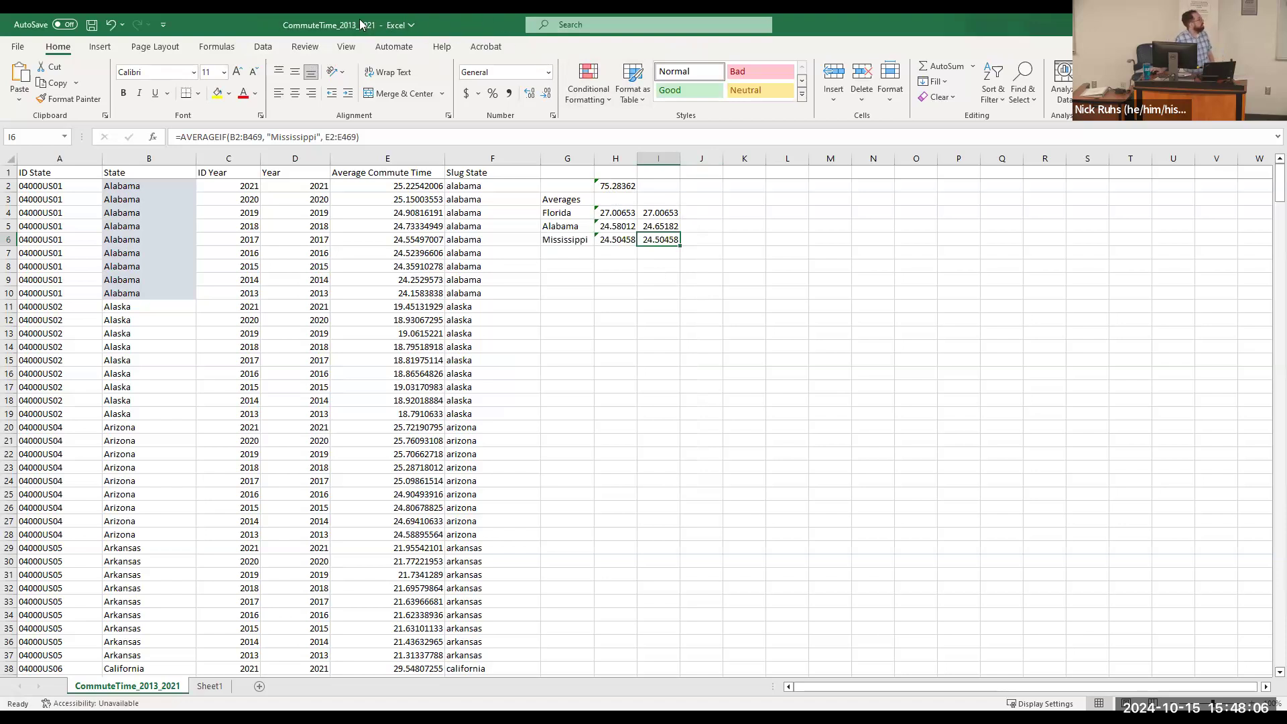
# Step: Open Data Analysis and examine the full list of available analysis tools, from Anova to z-Test
pyautogui.click(263, 49)
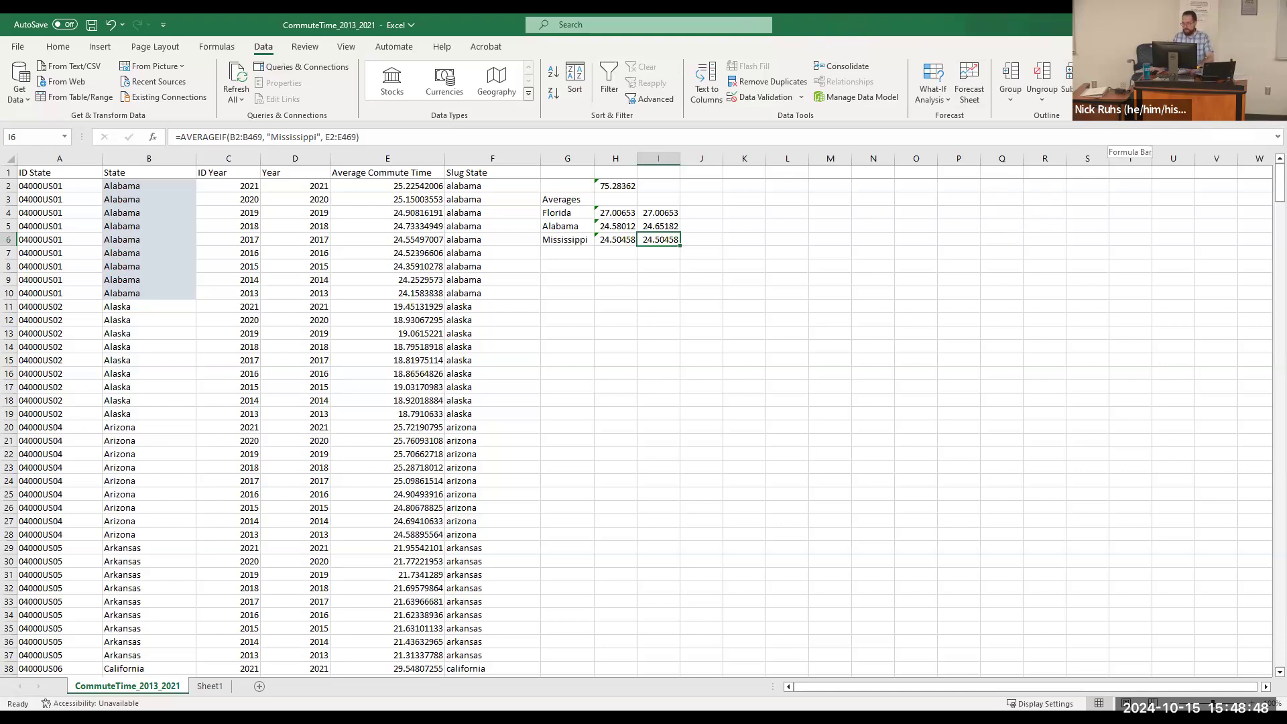
pyautogui.click(1151, 66)
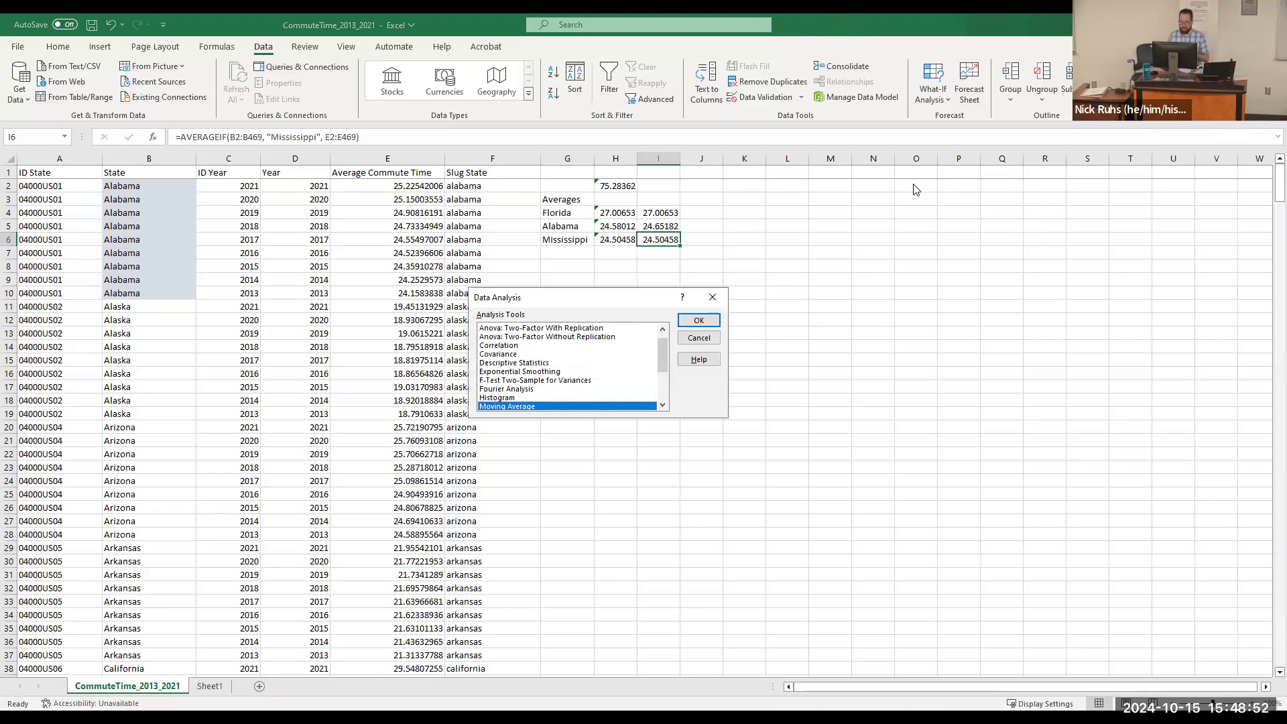
pyautogui.moveTo(662, 356); pyautogui.dragTo(640, 330)
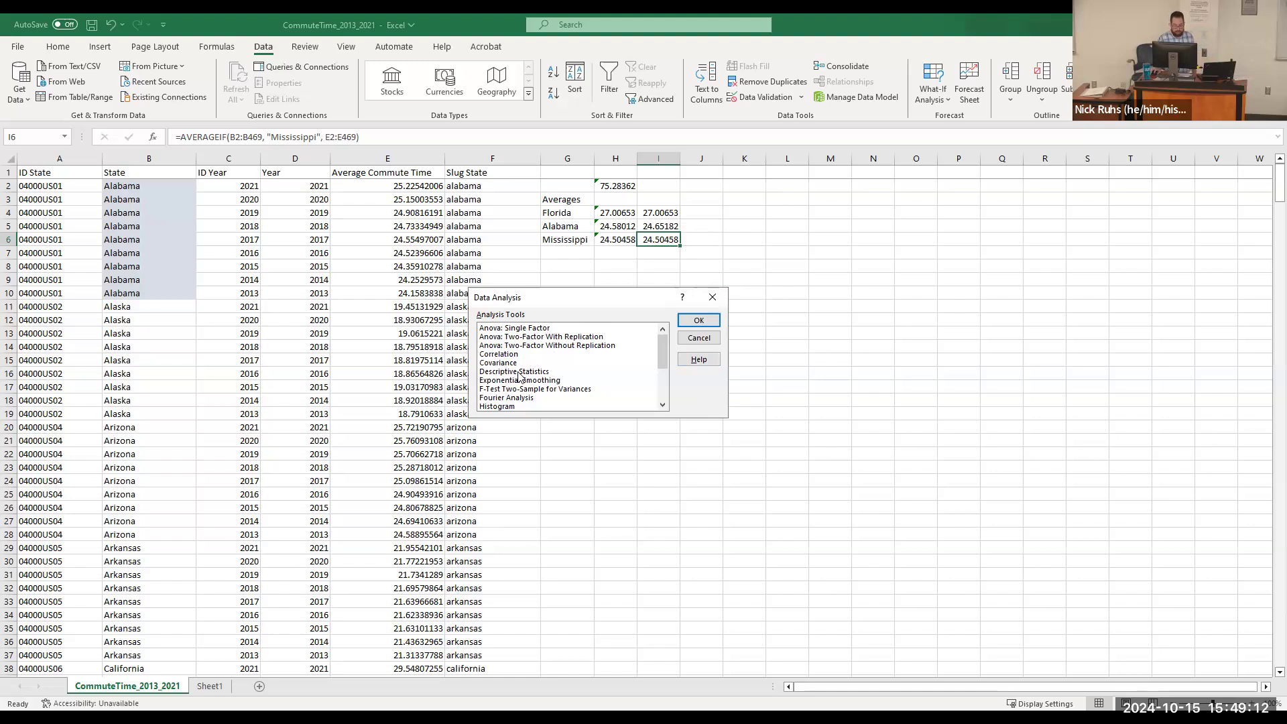
pyautogui.scroll(-1, 504, 390)
pyautogui.click(504, 389)
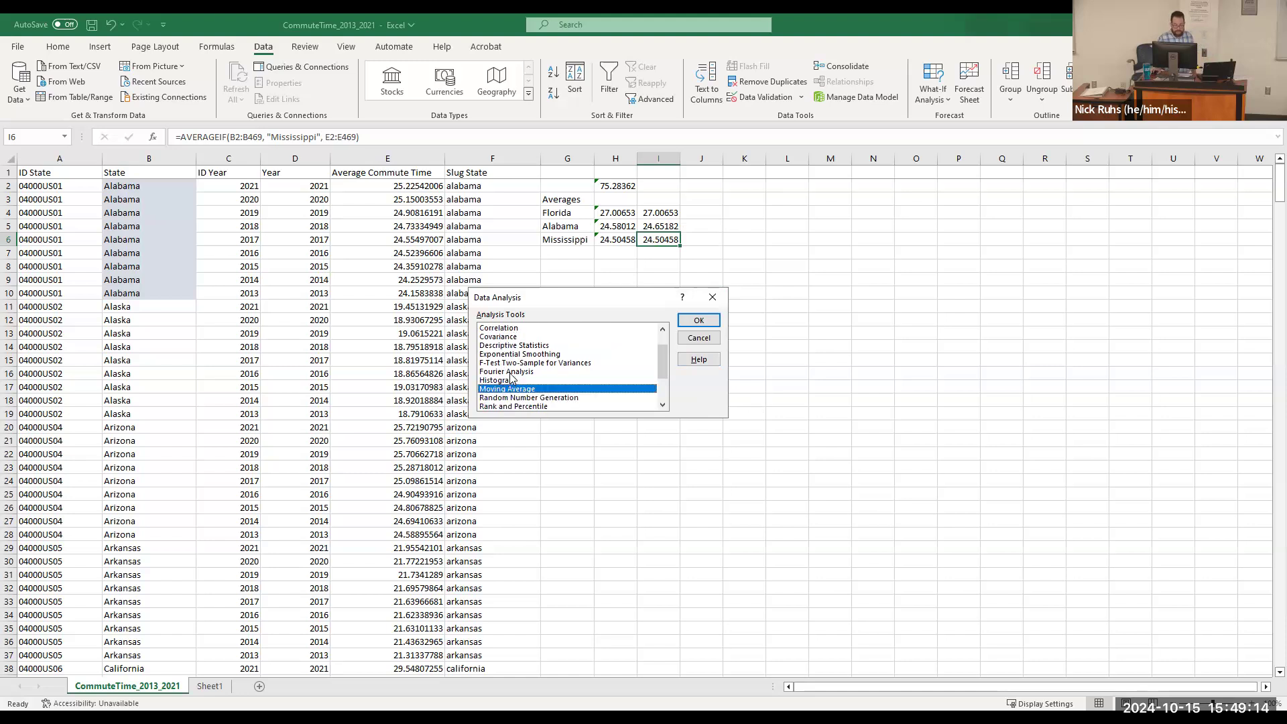
pyautogui.scroll(-2, 527, 388)
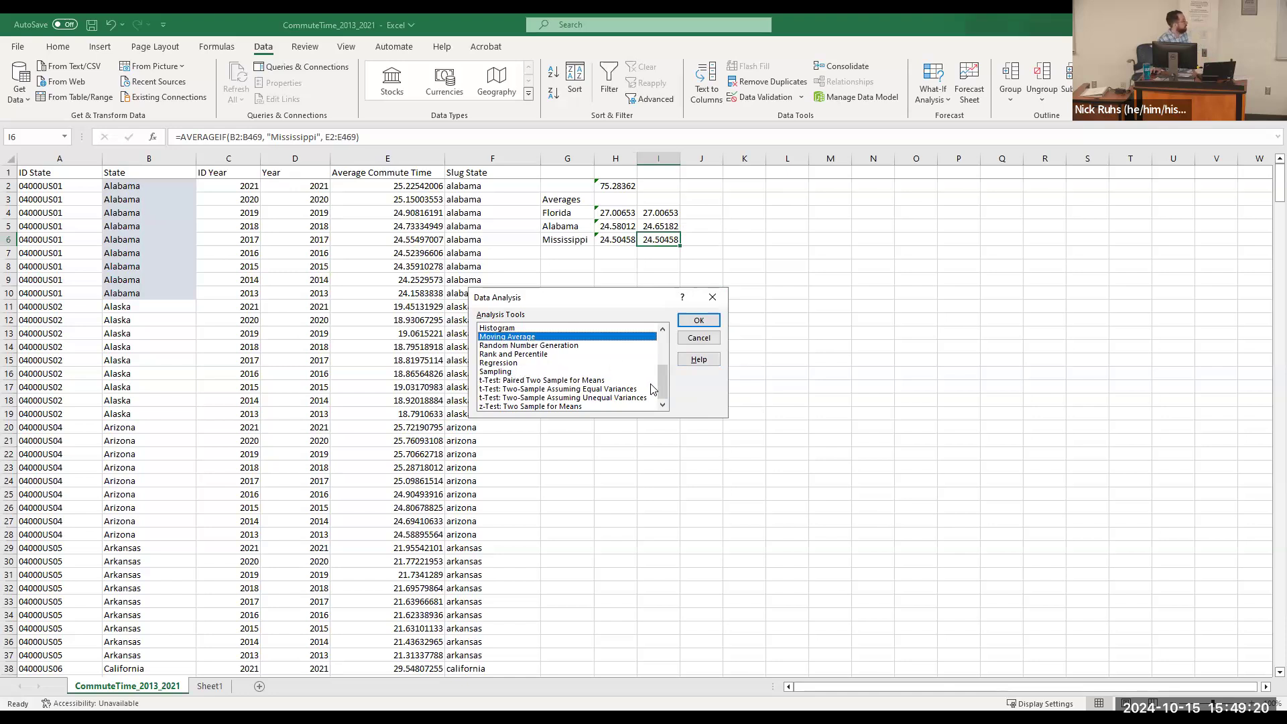
pyautogui.moveTo(661, 368); pyautogui.dragTo(666, 329)
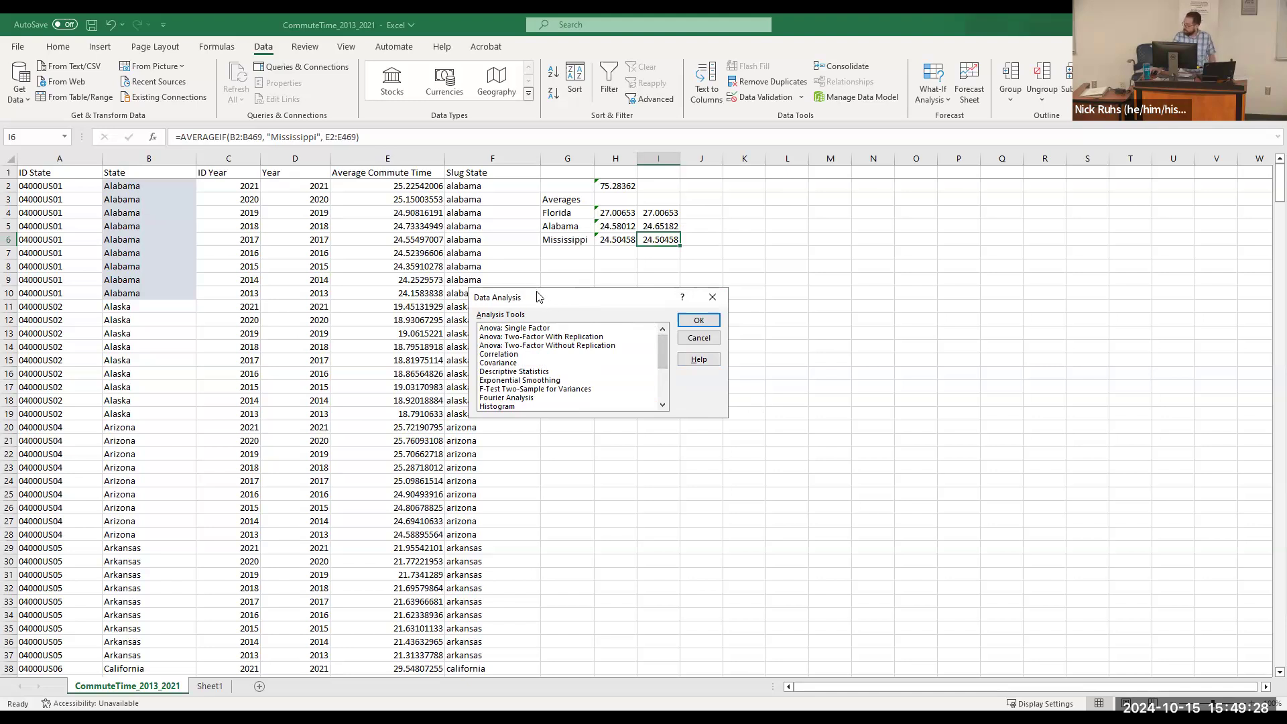
pyautogui.moveTo(662, 345); pyautogui.dragTo(655, 407)
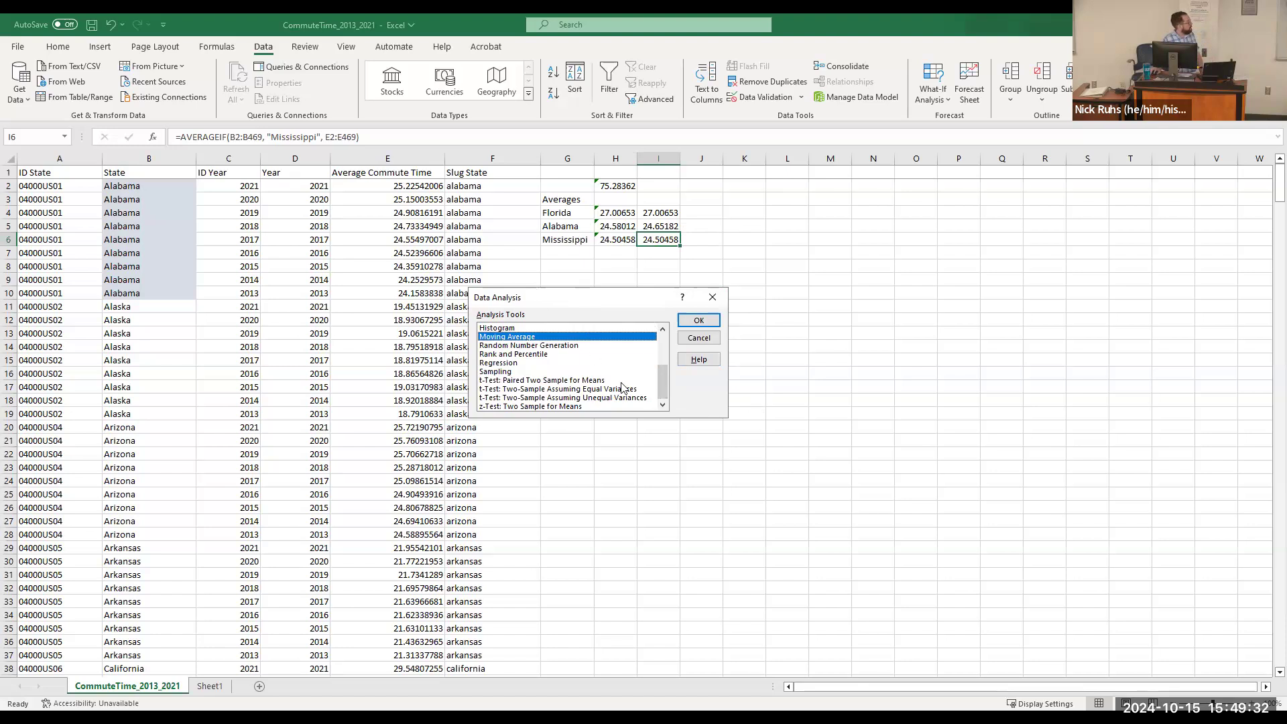
pyautogui.press('Down')
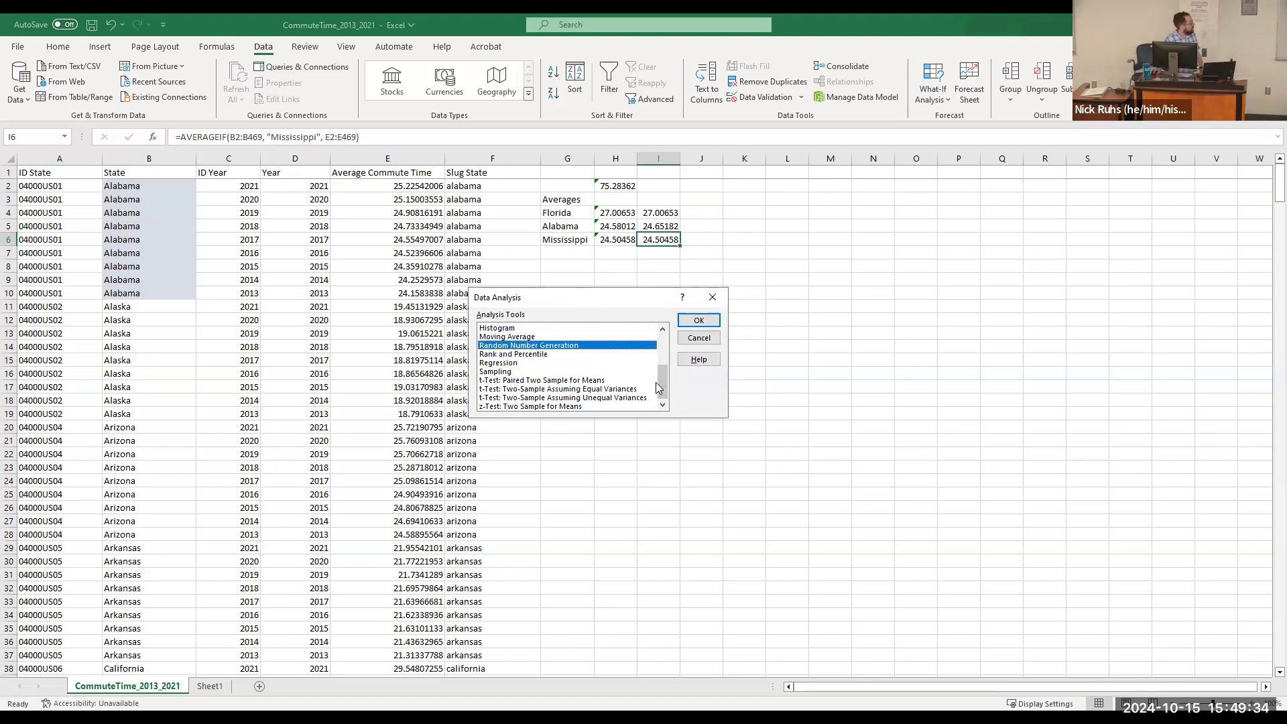
pyautogui.moveTo(657, 389); pyautogui.dragTo(652, 336)
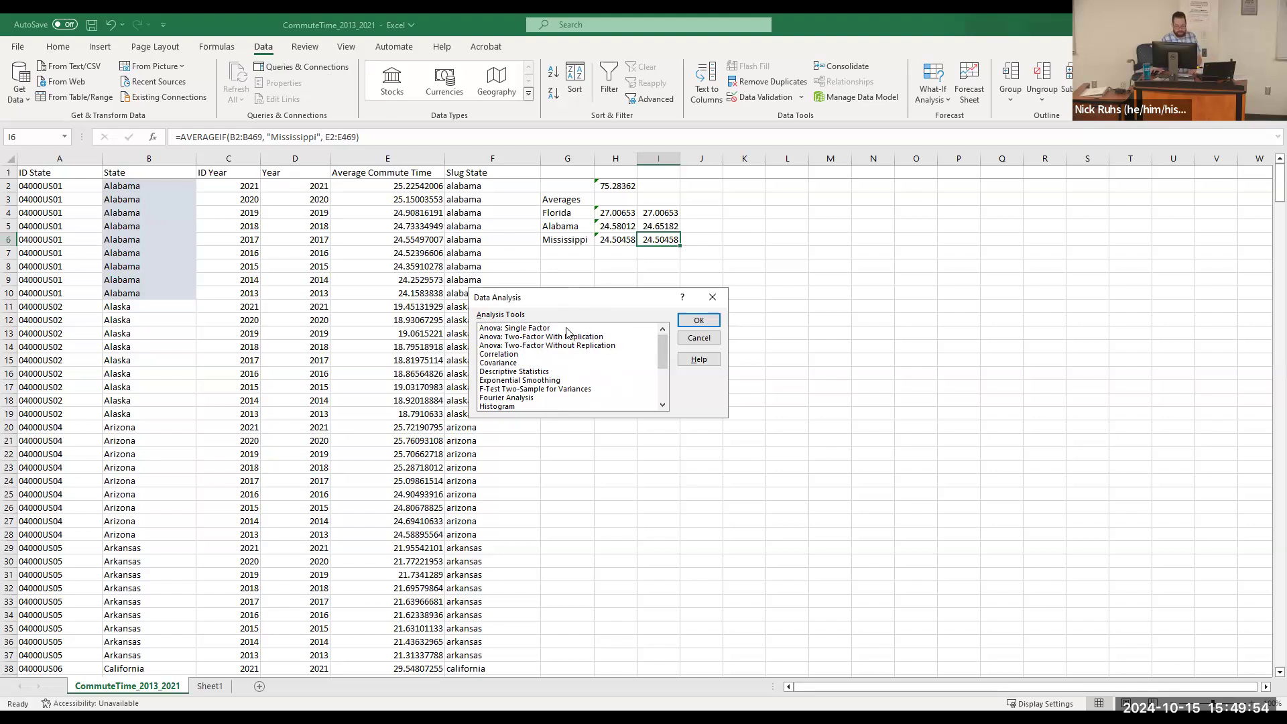
# Step: Start the Descriptive Statistics analysis and set its input range to the Florida commute times, $E$83:$E$91
pyautogui.click(522, 374)
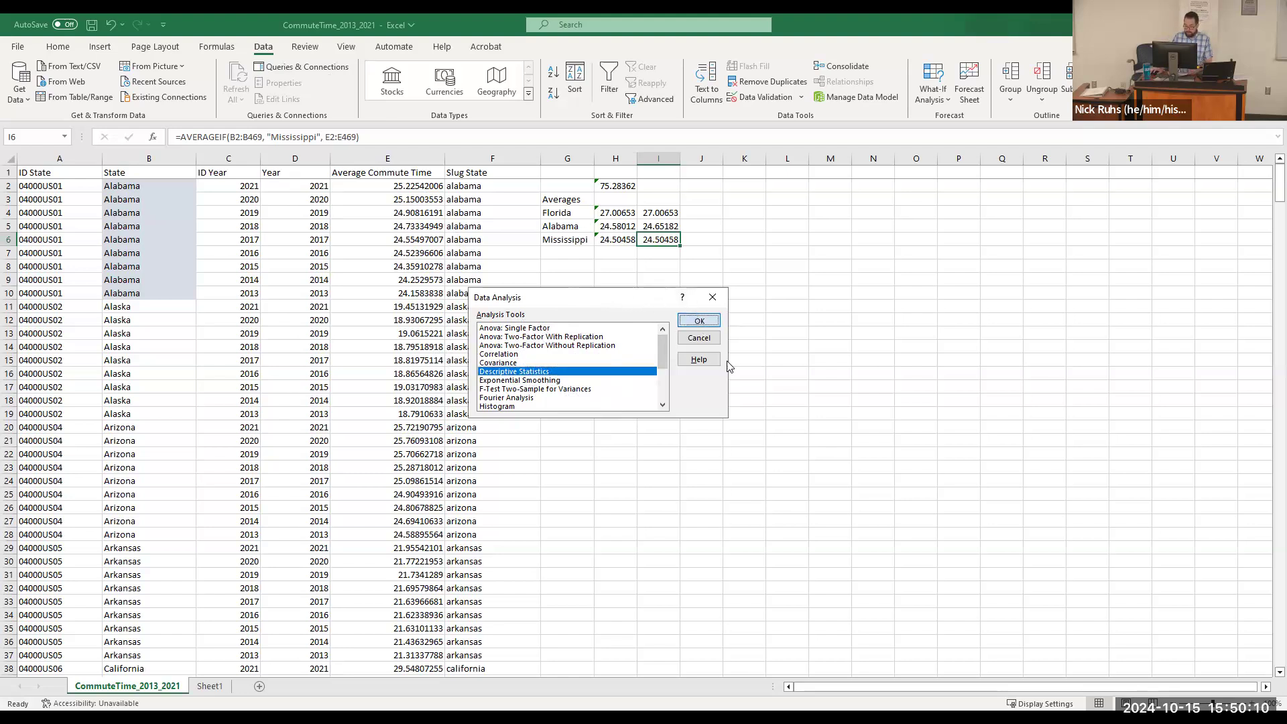
pyautogui.click(695, 320)
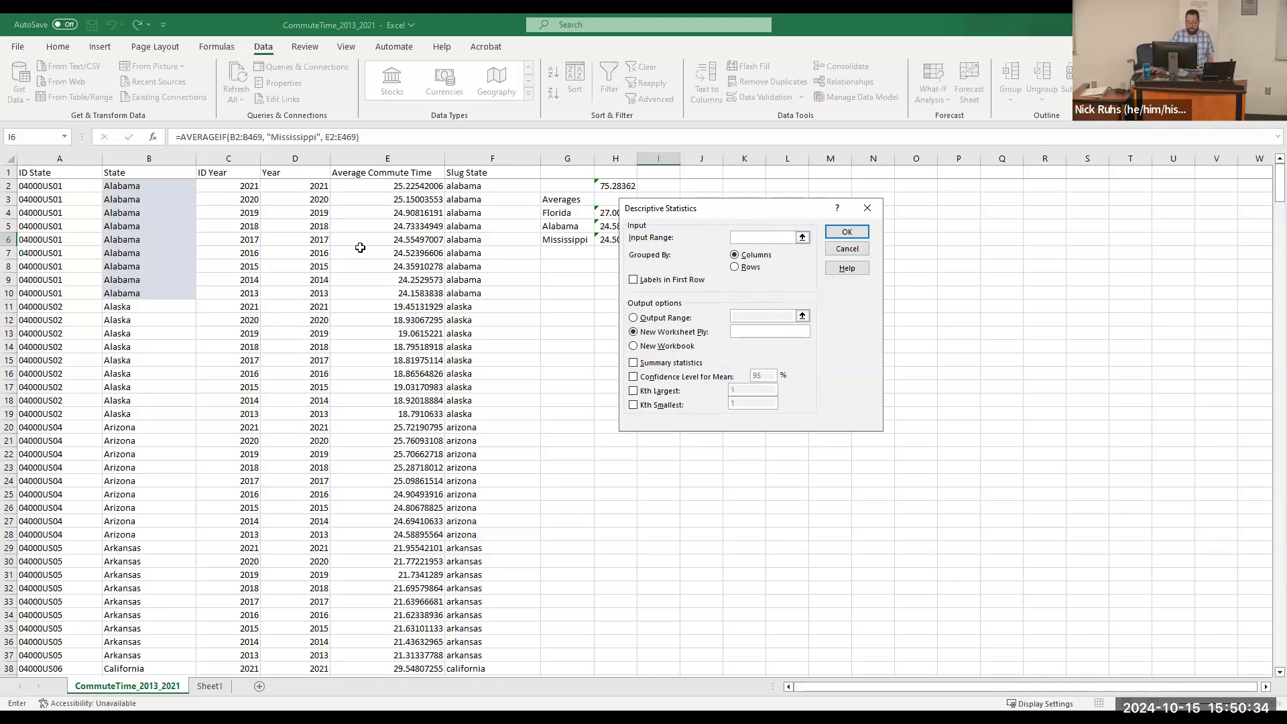
pyautogui.scroll(-5, 232, 346)
pyautogui.scroll(-18, 233, 347)
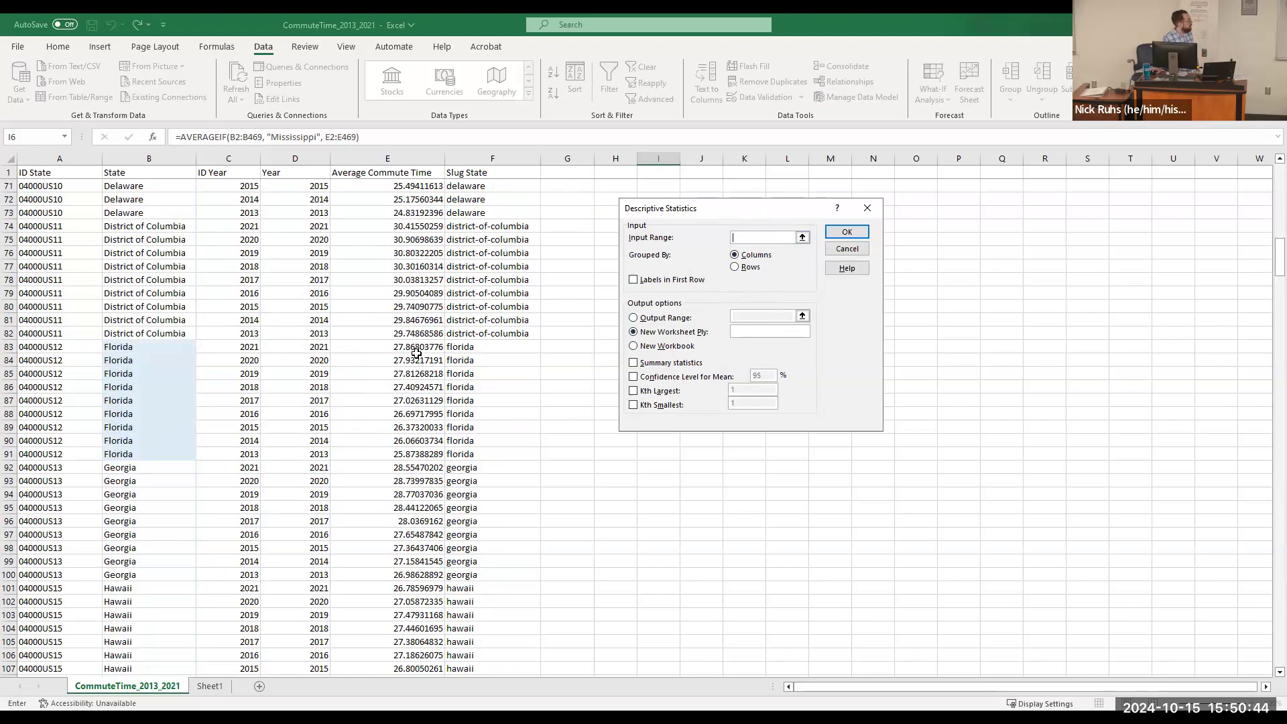
pyautogui.click(801, 238)
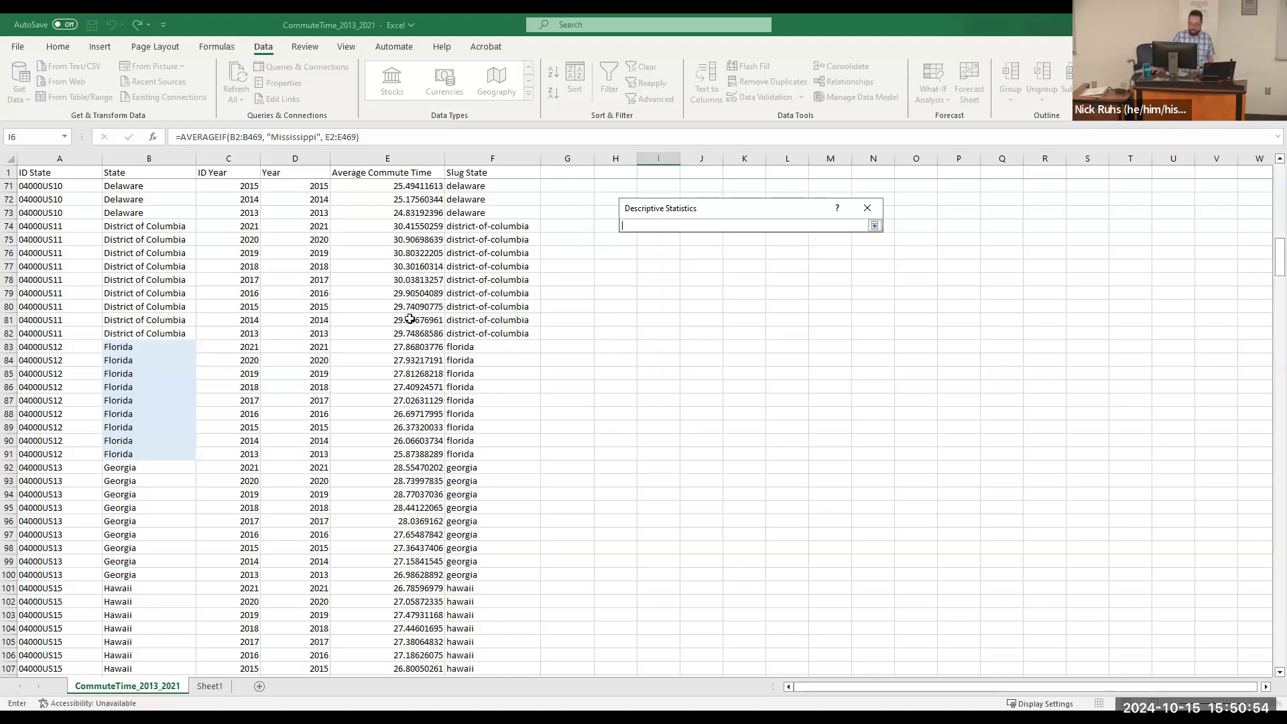
pyautogui.moveTo(426, 346); pyautogui.dragTo(425, 453)
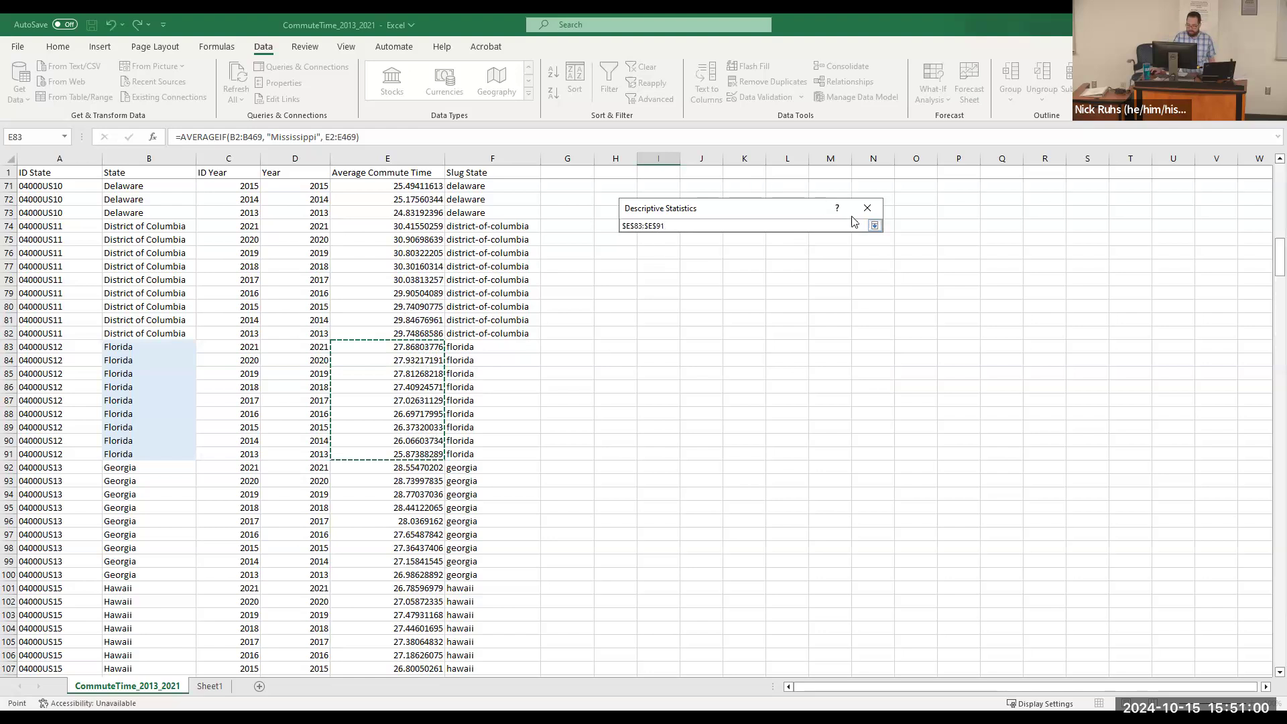
pyautogui.click(875, 225)
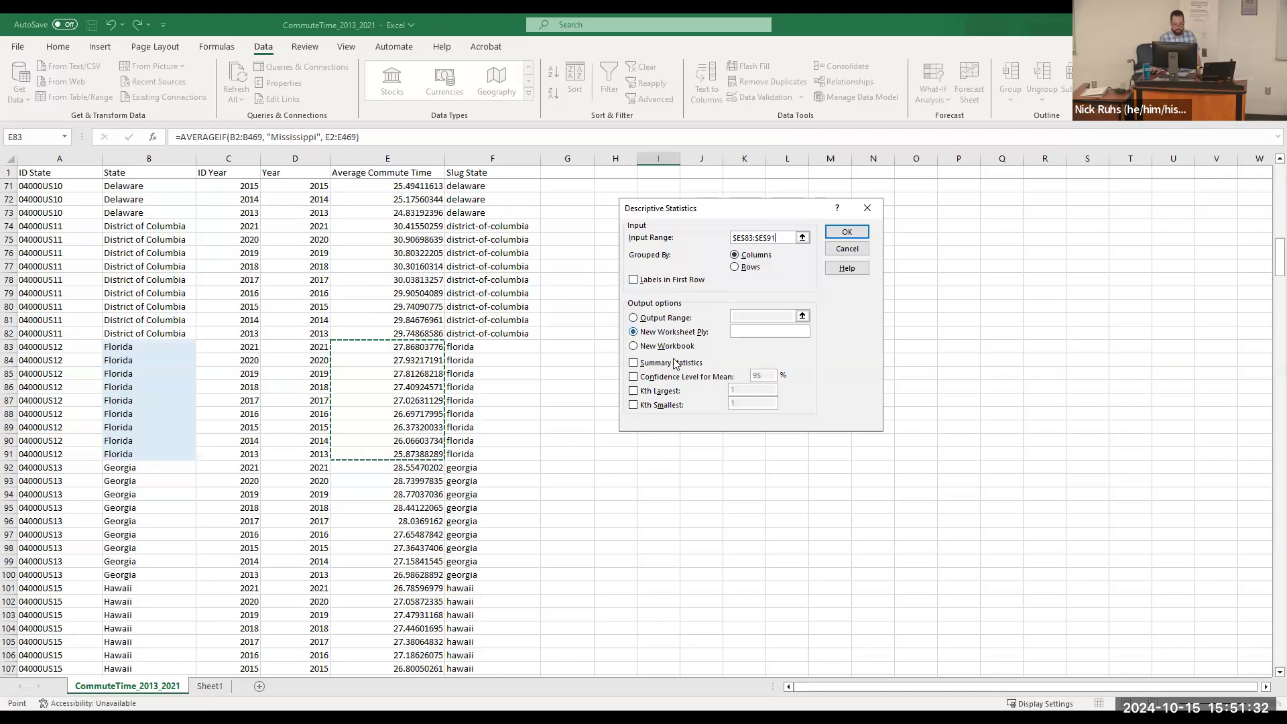
# Step: Run the analysis with Summary statistics enabled and the output sent to a new worksheet named Floridastats
pyautogui.click(695, 362)
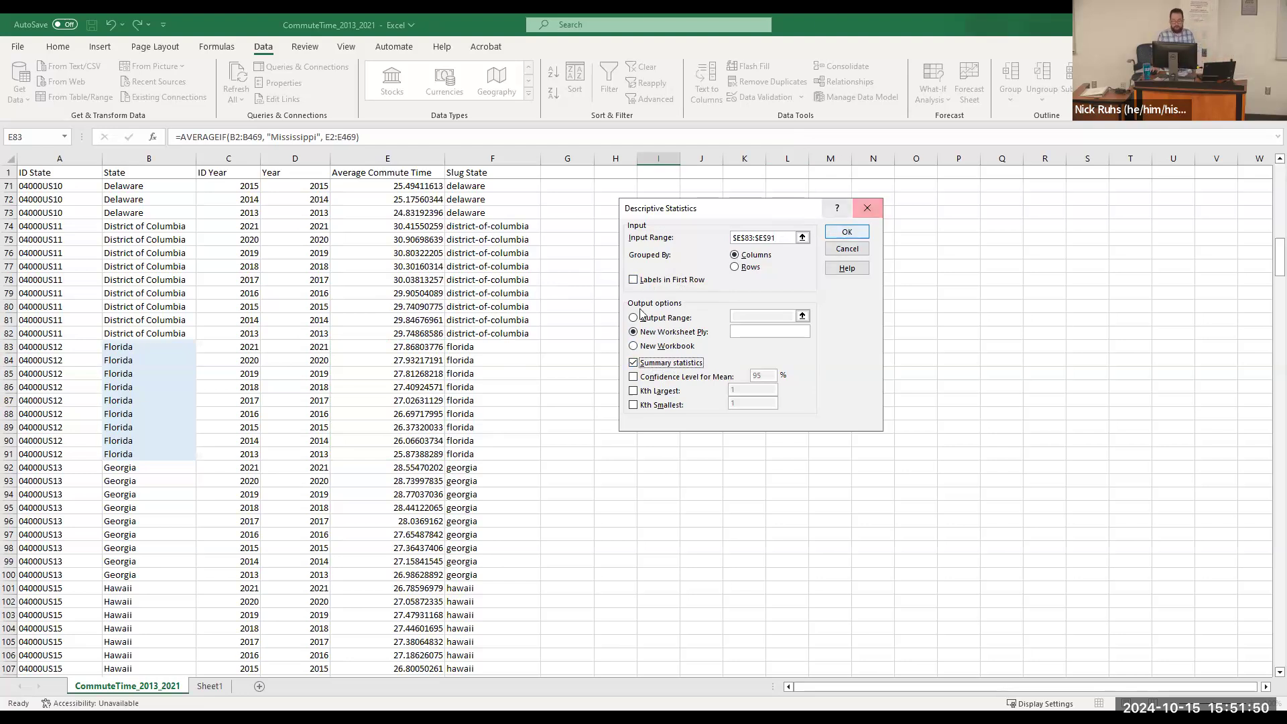
pyautogui.click(670, 319)
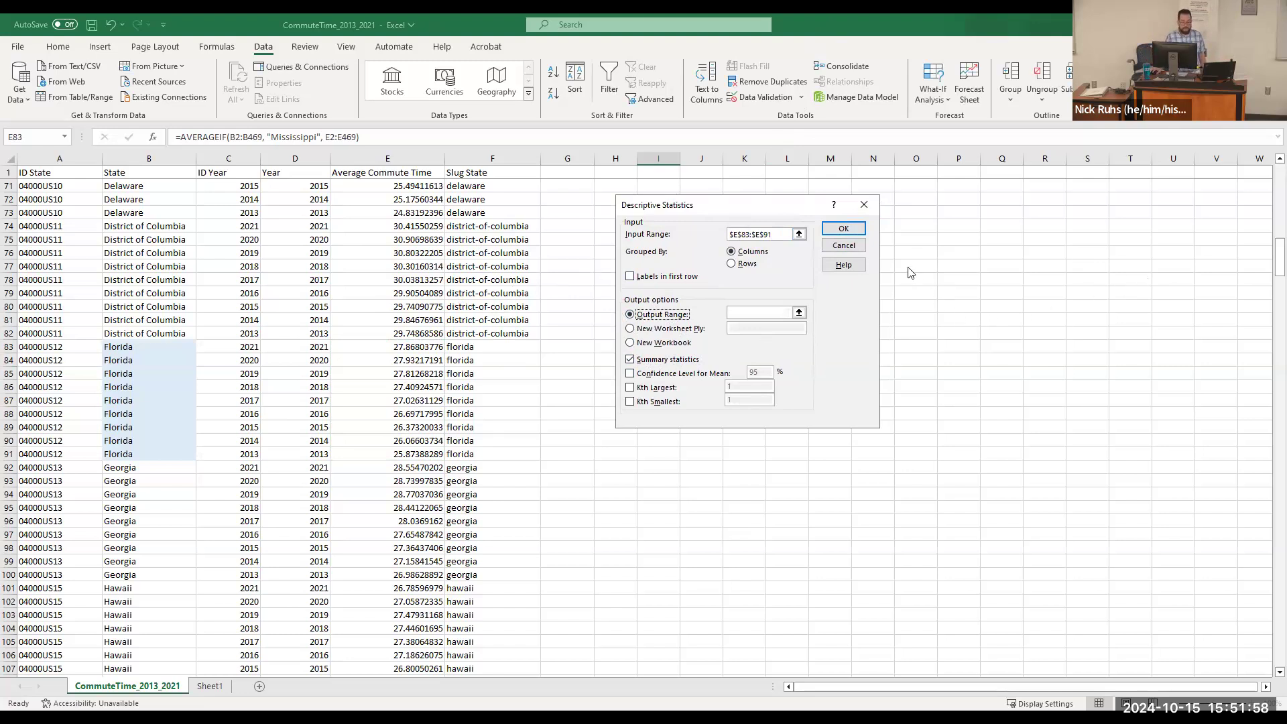
pyautogui.click(667, 329)
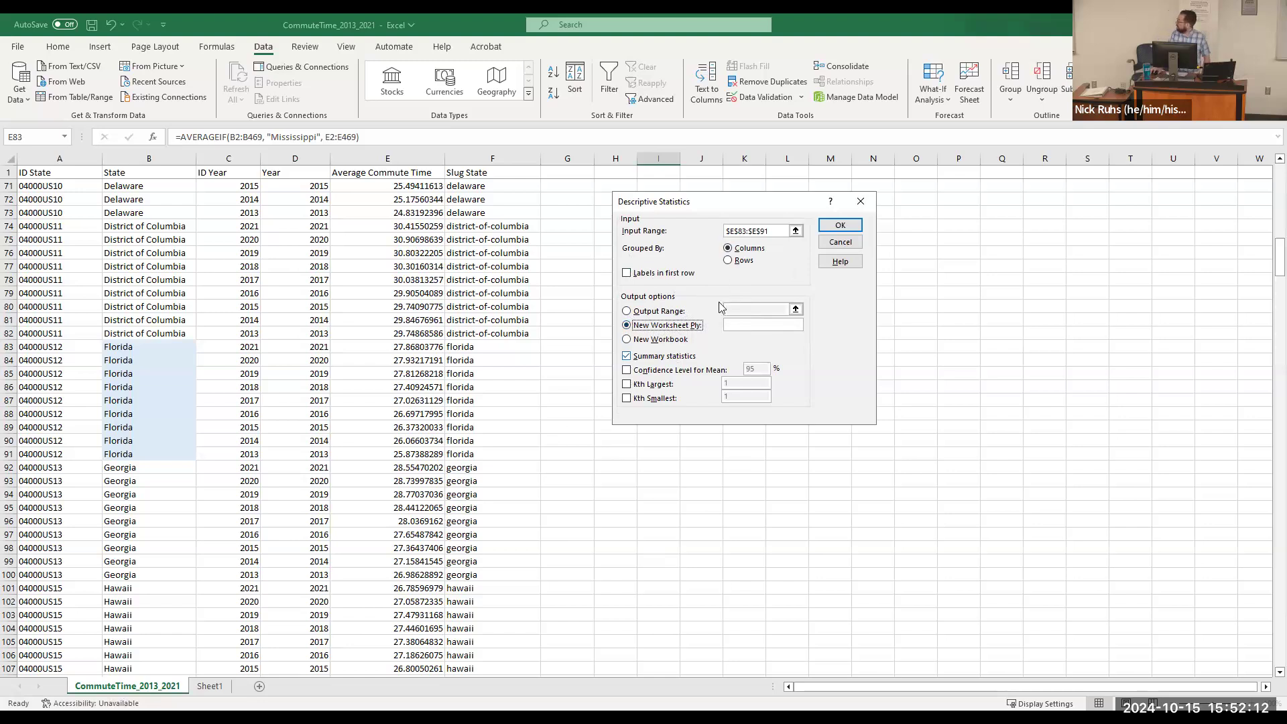
pyautogui.click(677, 312)
pyautogui.click(681, 327)
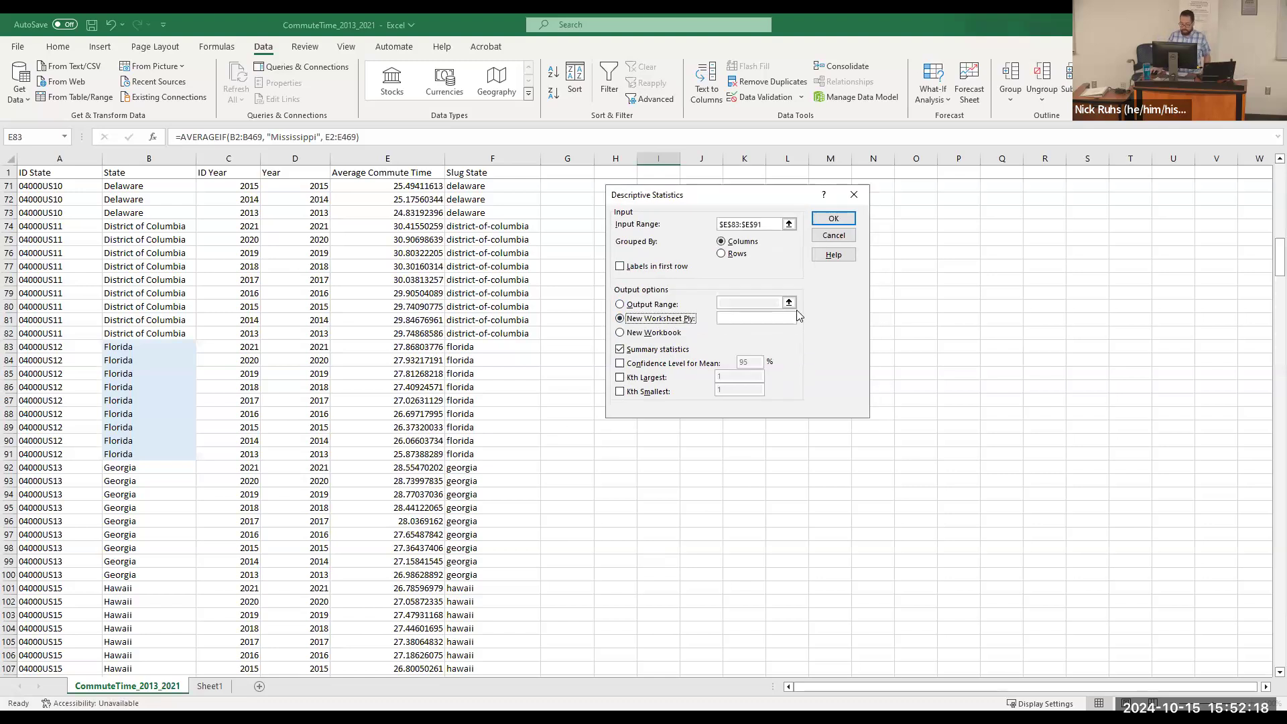
pyautogui.click(753, 319)
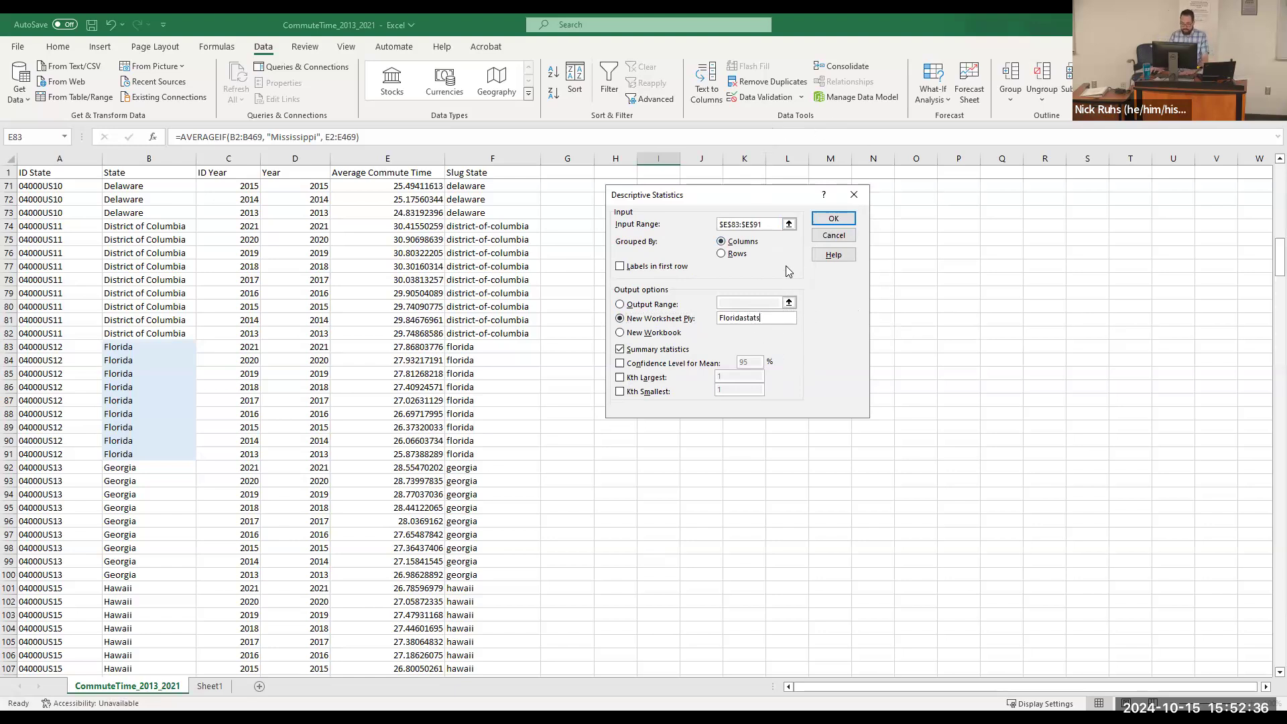
pyautogui.click(839, 218)
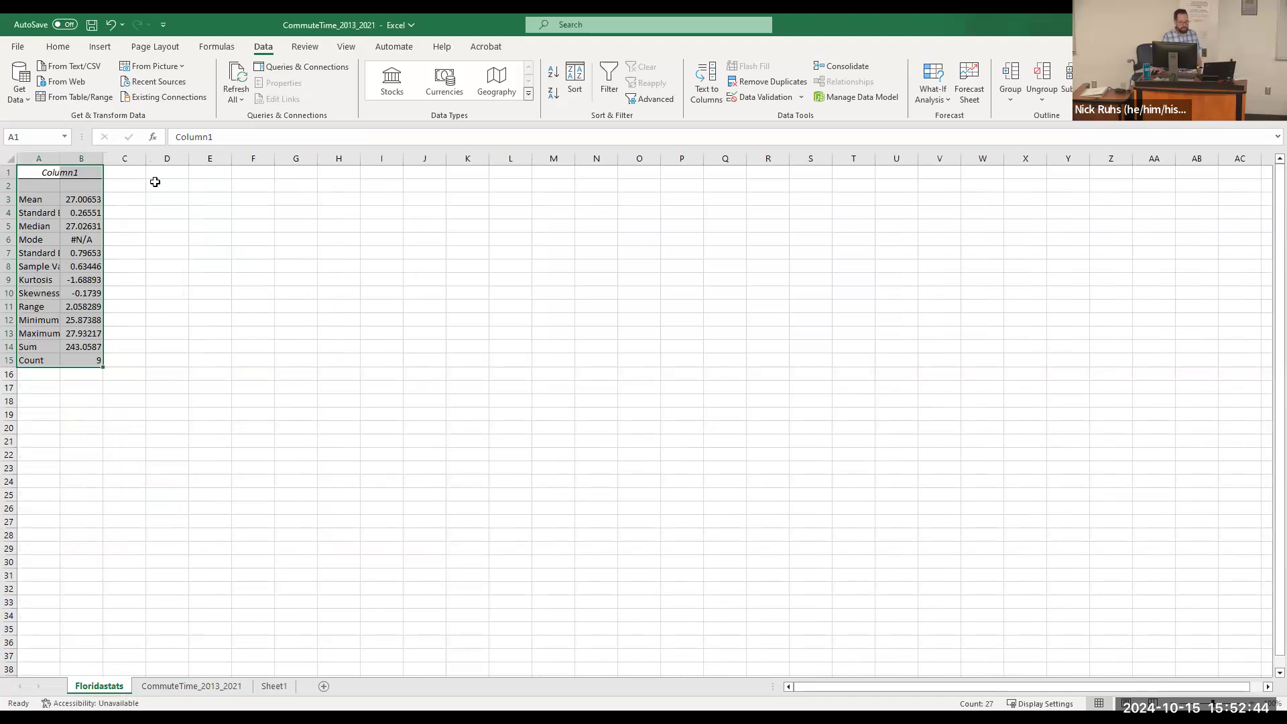
# Step: Widen columns A and B to fit the statistics table and replace the heading in A1 with Florida
pyautogui.moveTo(61, 158); pyautogui.dragTo(161, 158)
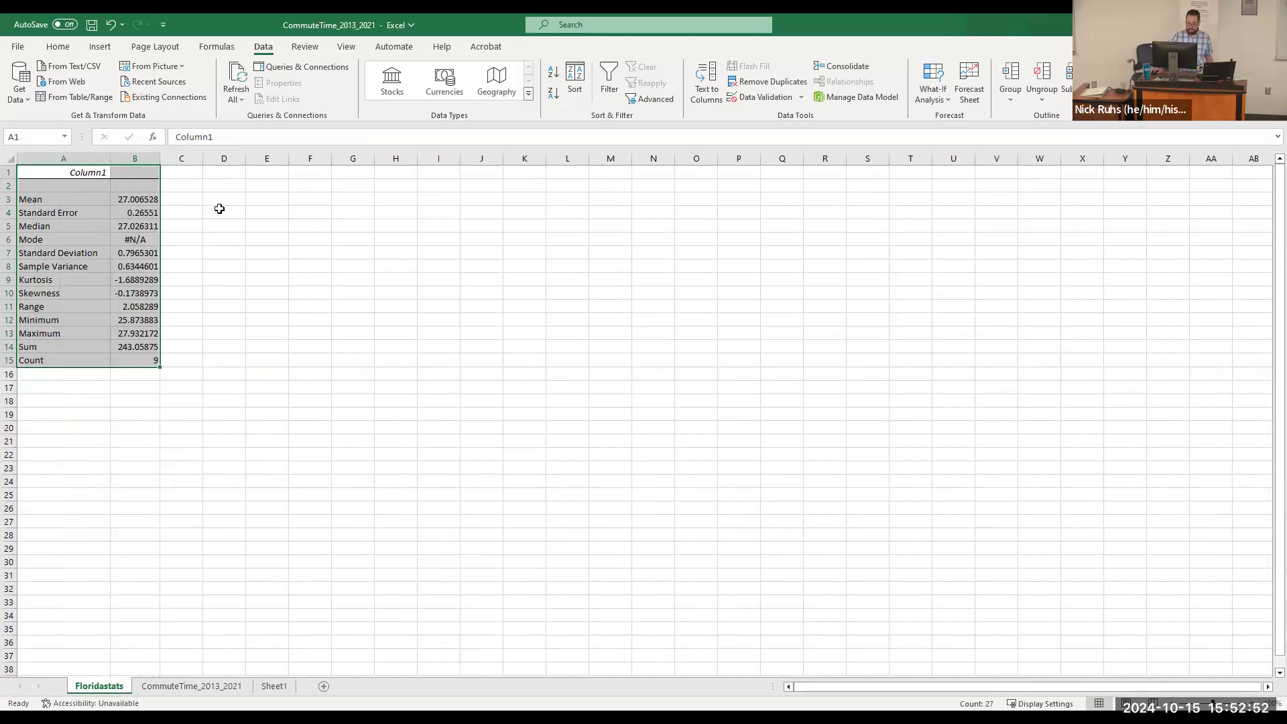
pyautogui.doubleClick(93, 173)
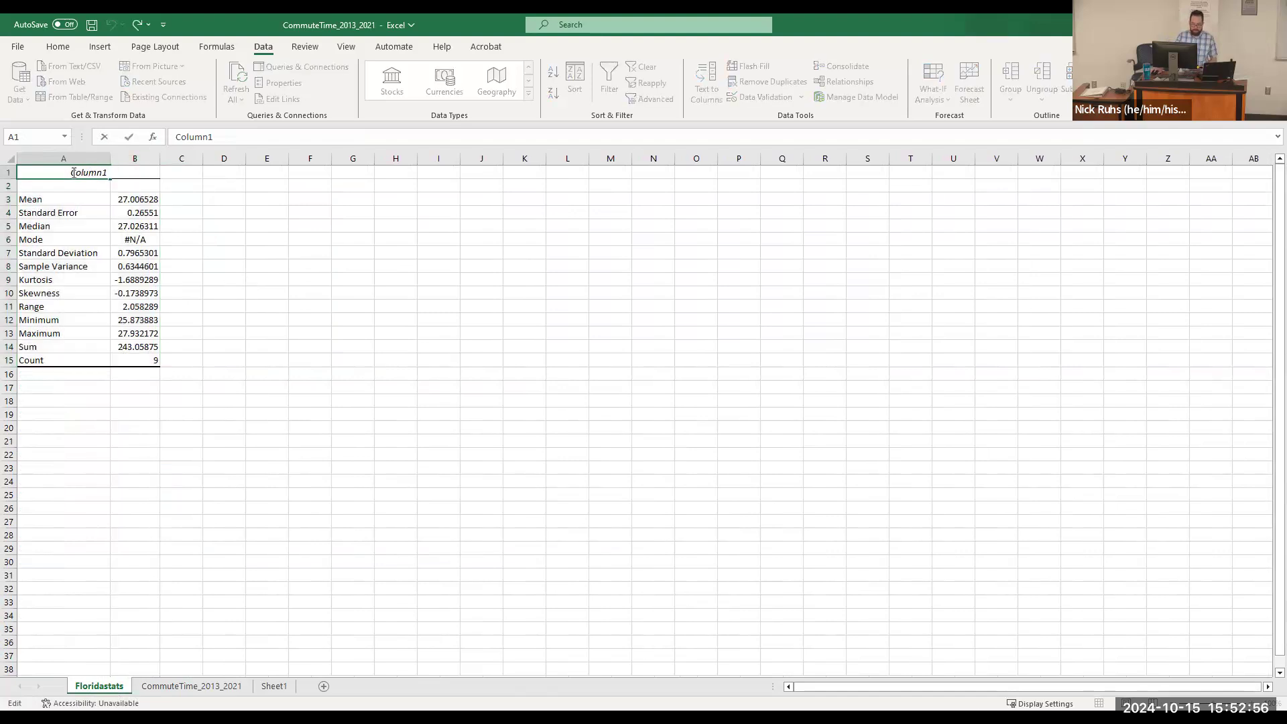
pyautogui.doubleClick(124, 175)
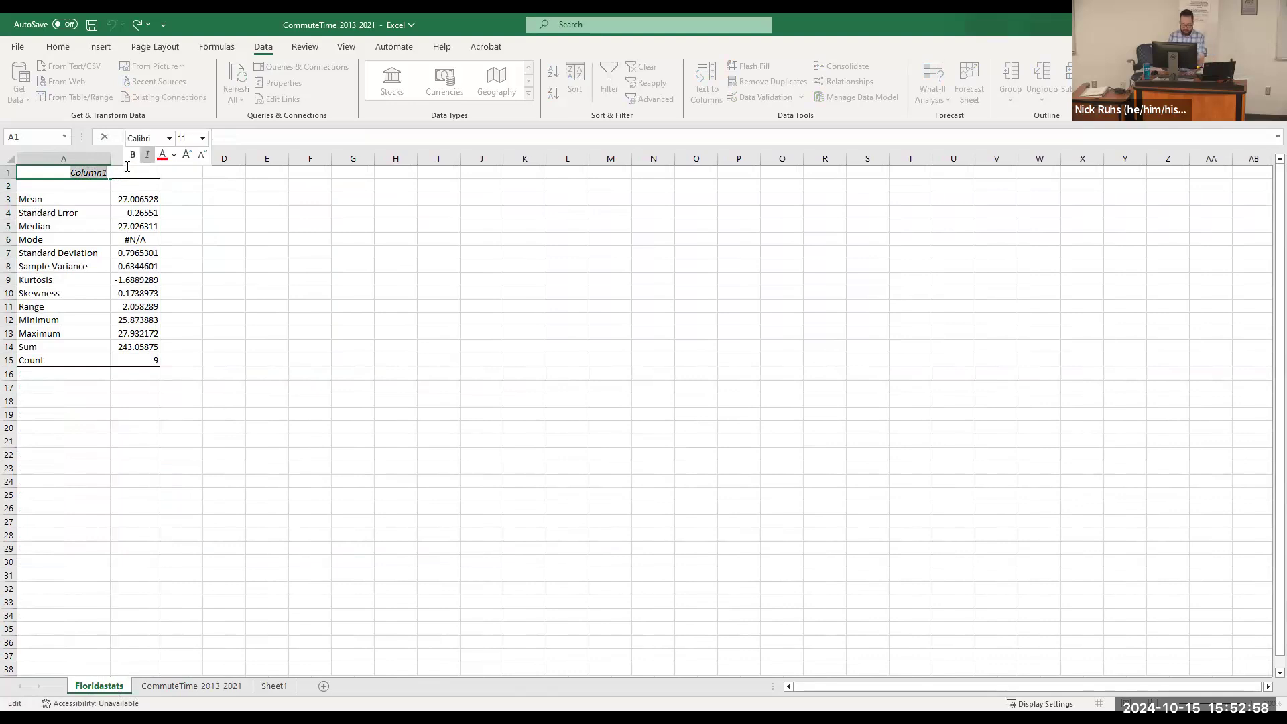
pyautogui.write('Florida')
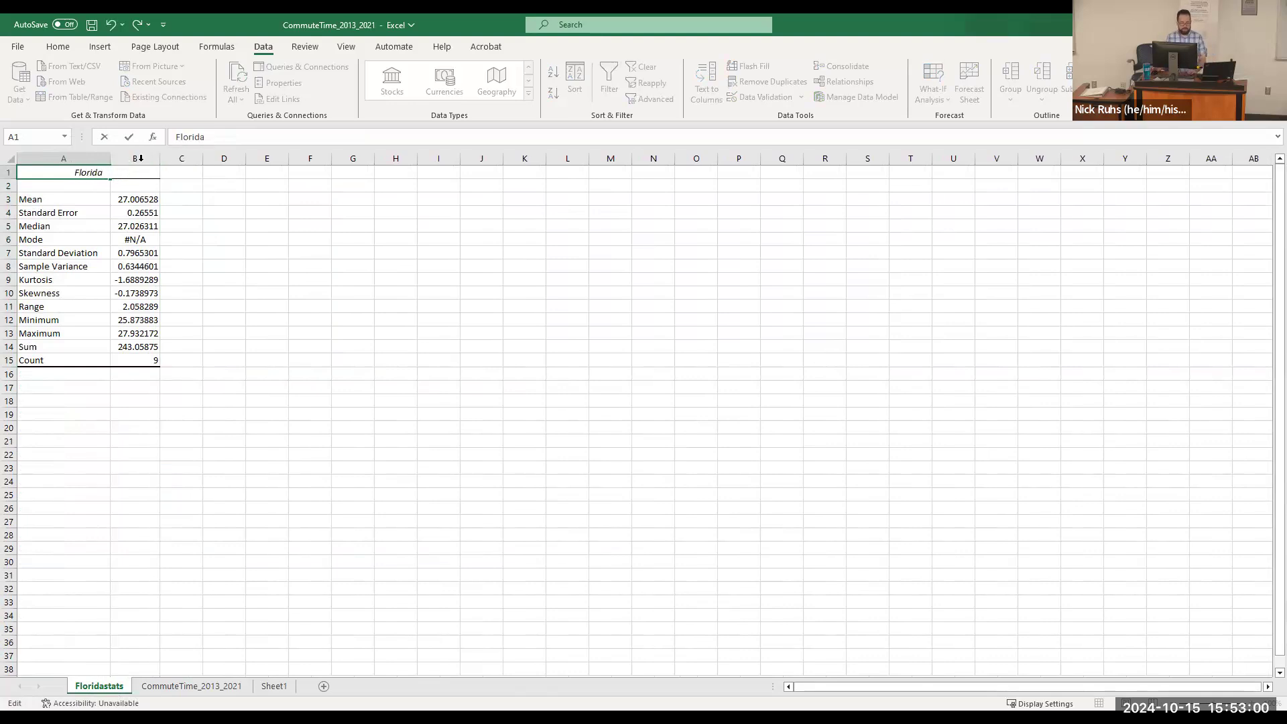
pyautogui.click(87, 386)
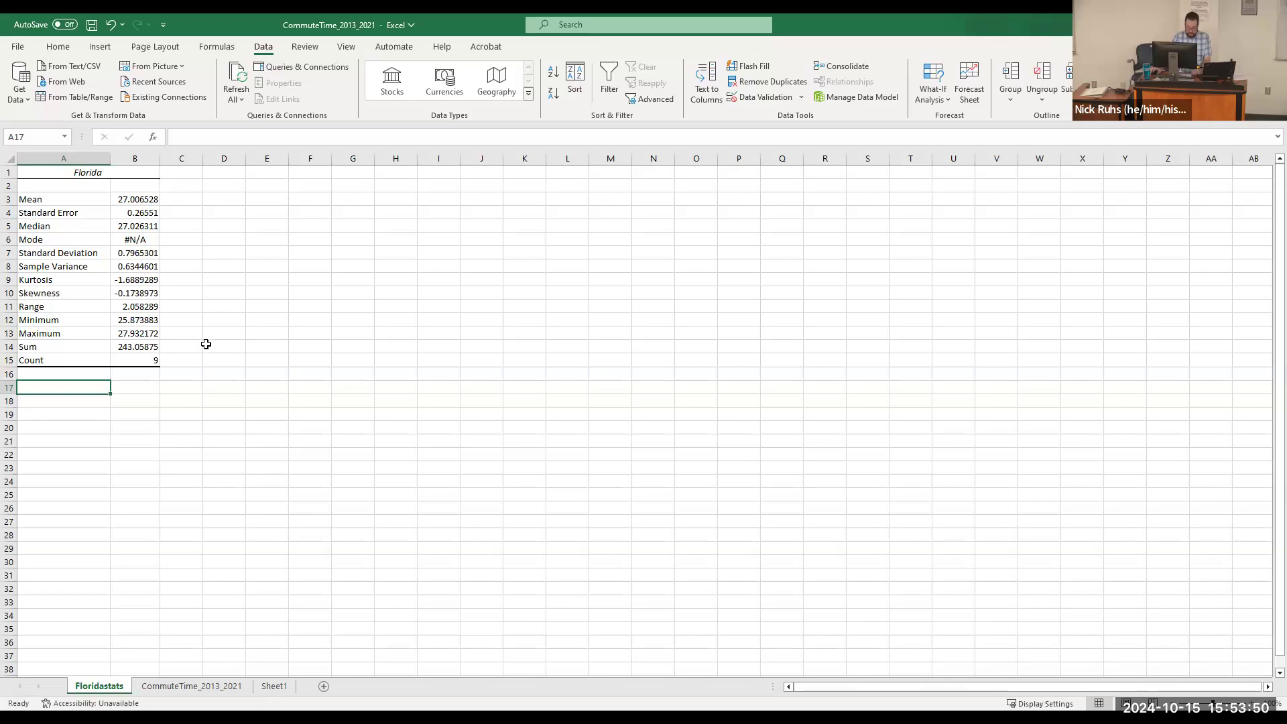
# Step: Select Florida's commute times E83:E91 on the CommuteTime_2013_2021 sheet and compare them with the table on the Floridastats sheet
pyautogui.click(201, 686)
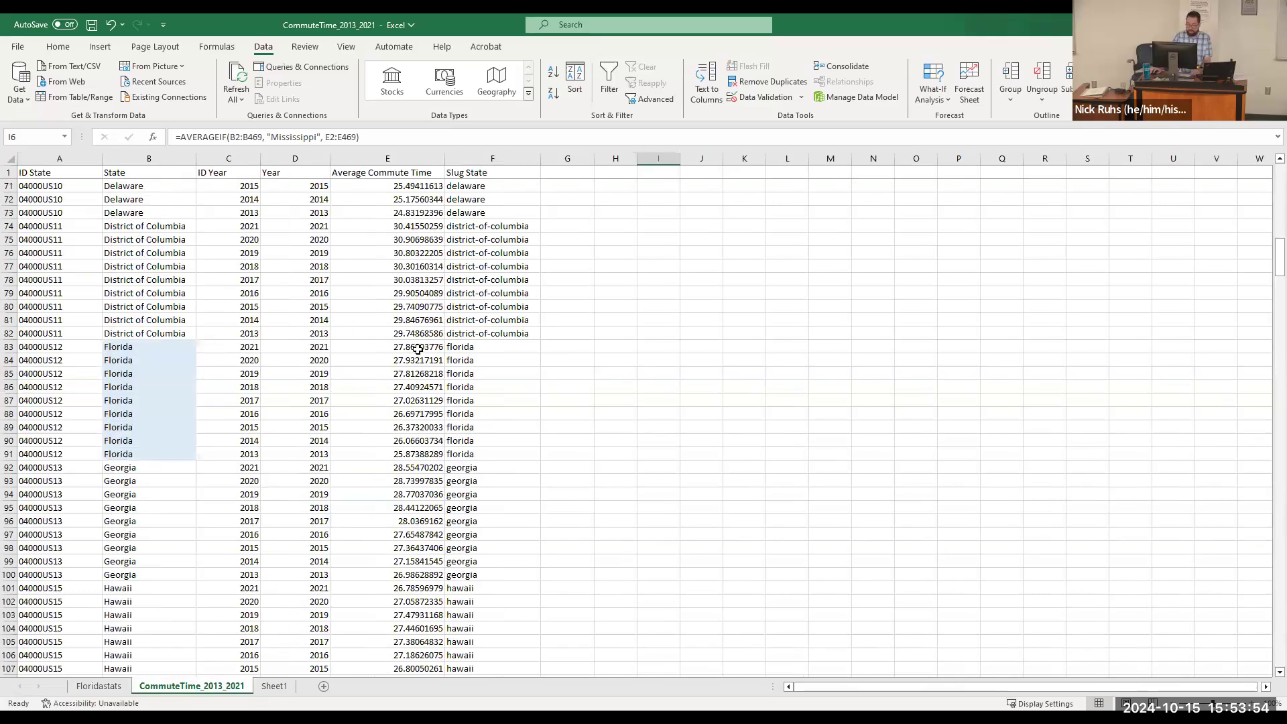
pyautogui.moveTo(416, 347); pyautogui.dragTo(401, 449)
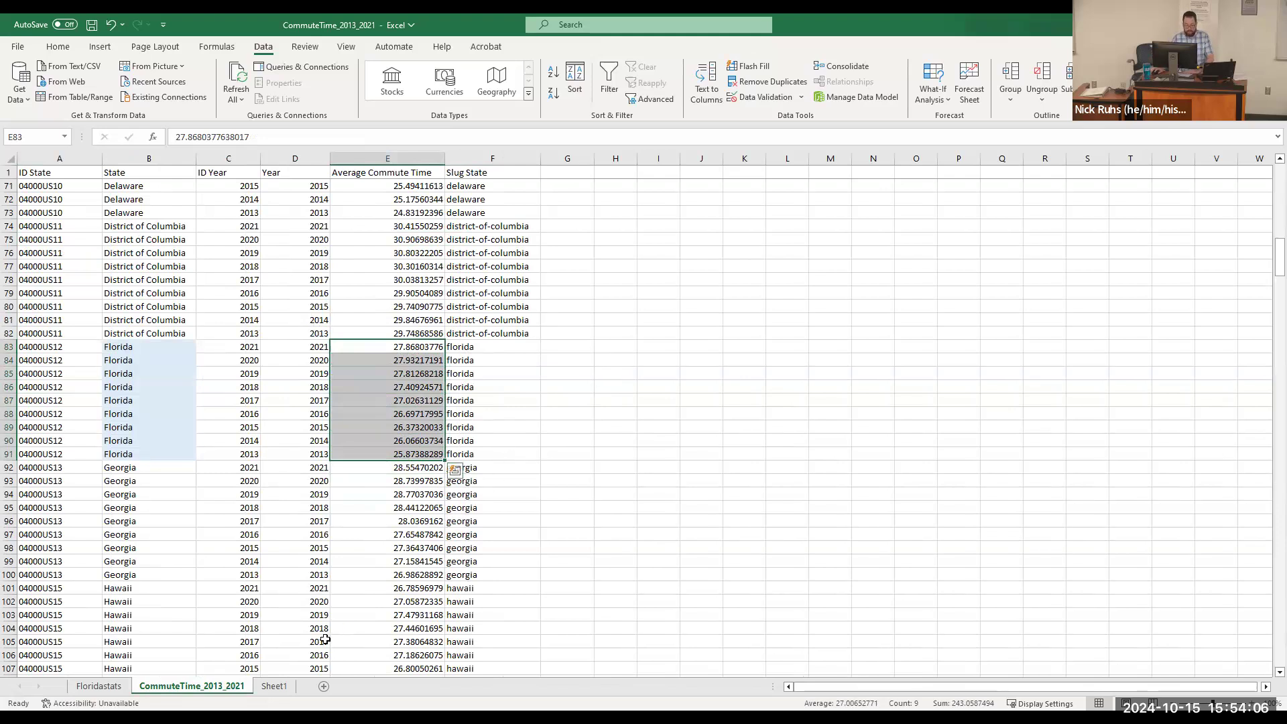
pyautogui.click(112, 686)
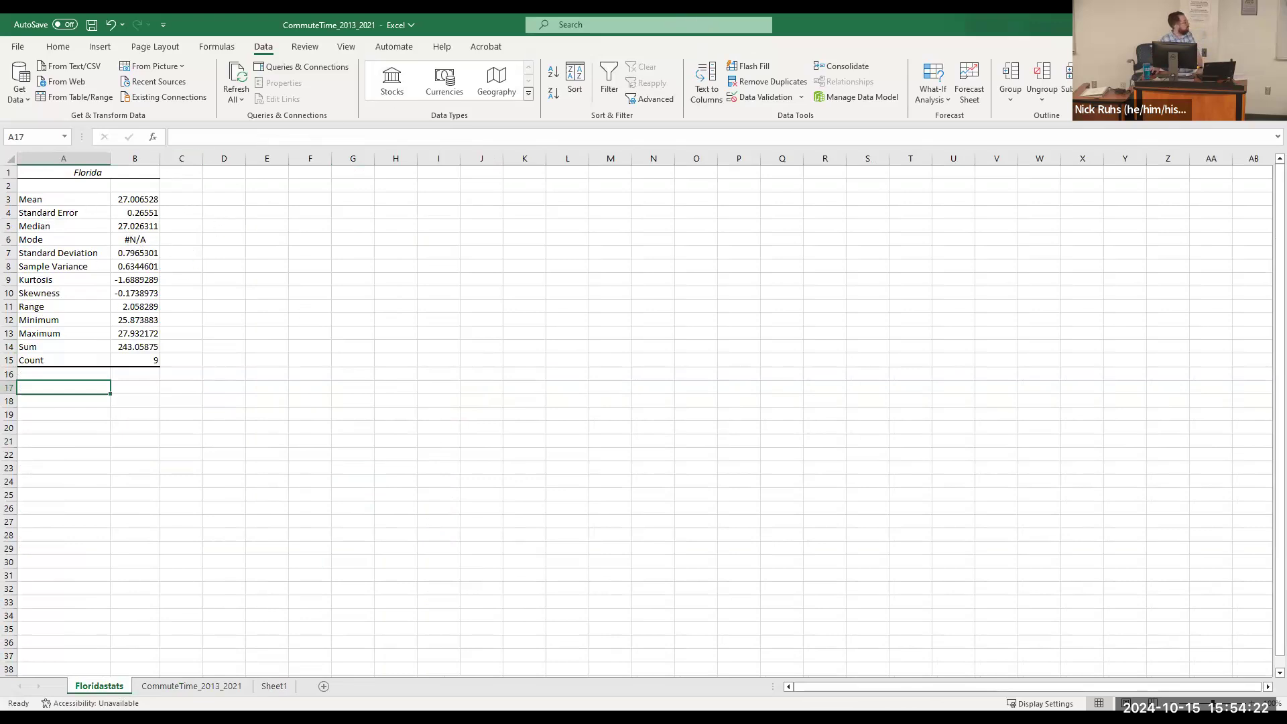
pyautogui.click(204, 686)
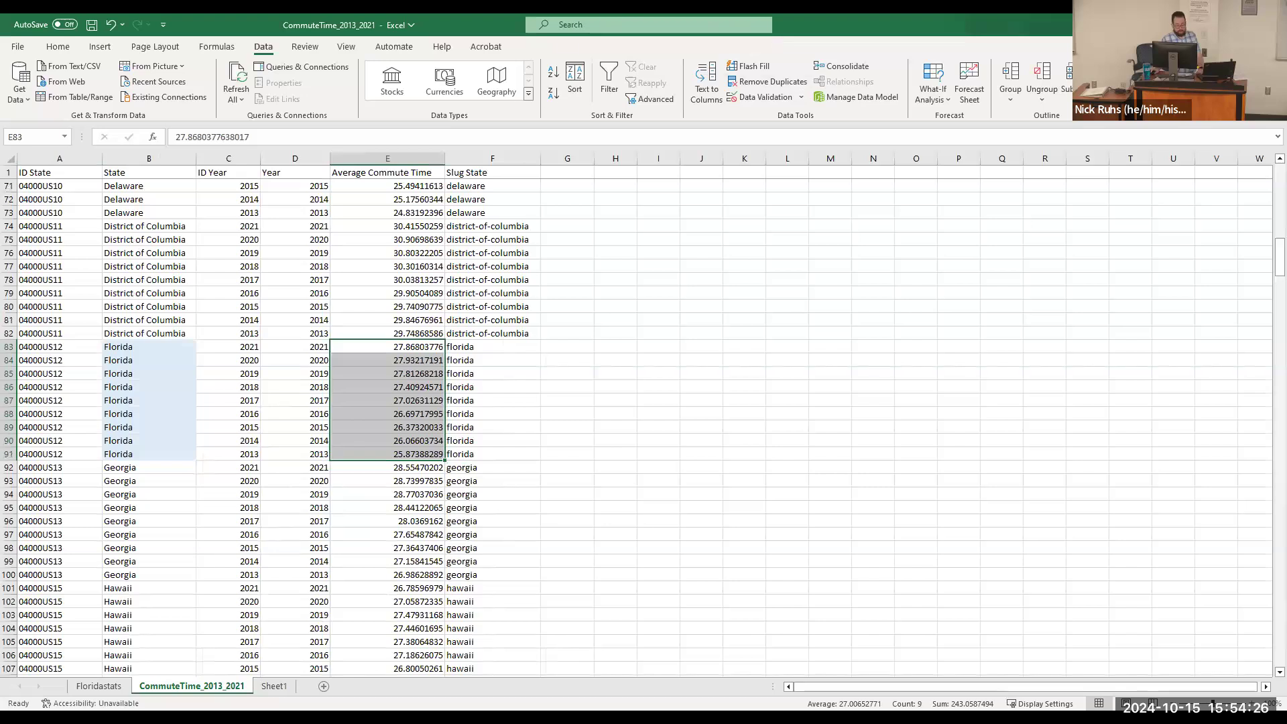
# Step: Switch to the PowerPoint presentation and select the Exercise #2 slide about summary statistics for Georgia
pyautogui.click(406, 665)
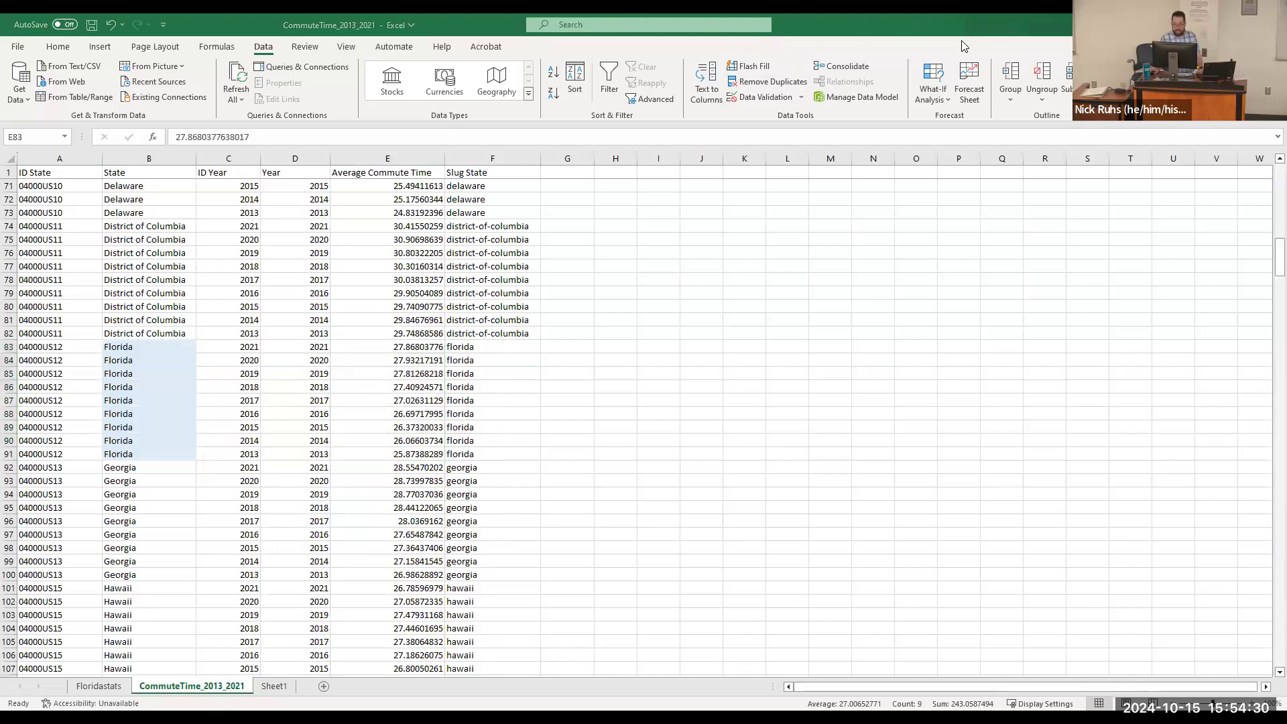
pyautogui.click(910, 18)
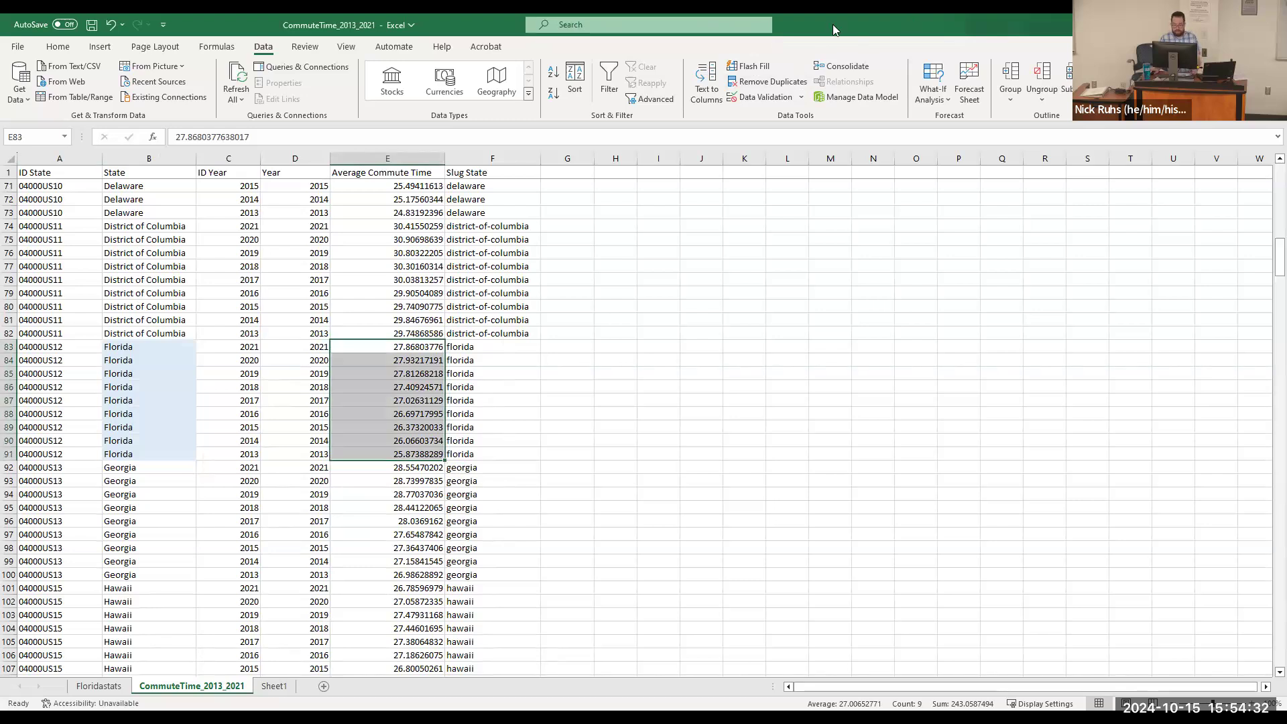
pyautogui.hotkey('alt', 'Tab')
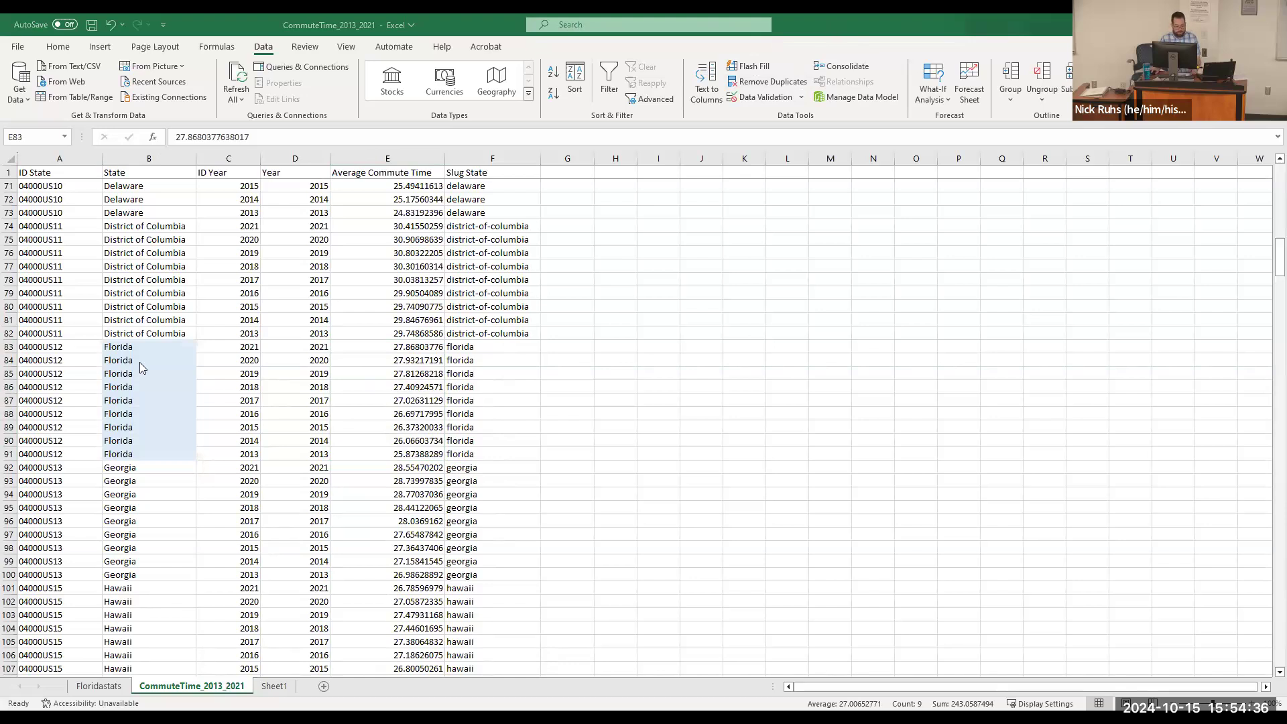
pyautogui.hotkey('alt', 'Tab')
pyautogui.scroll(-8, 141, 366)
pyautogui.click(134, 411)
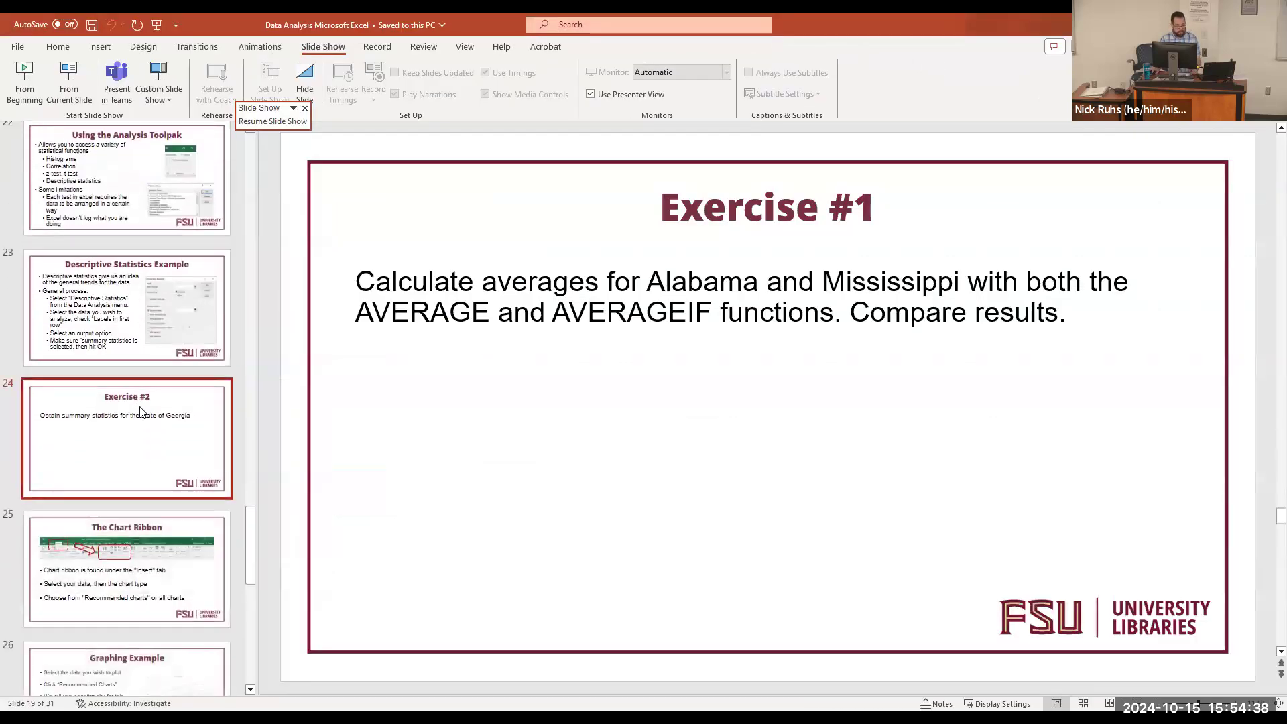
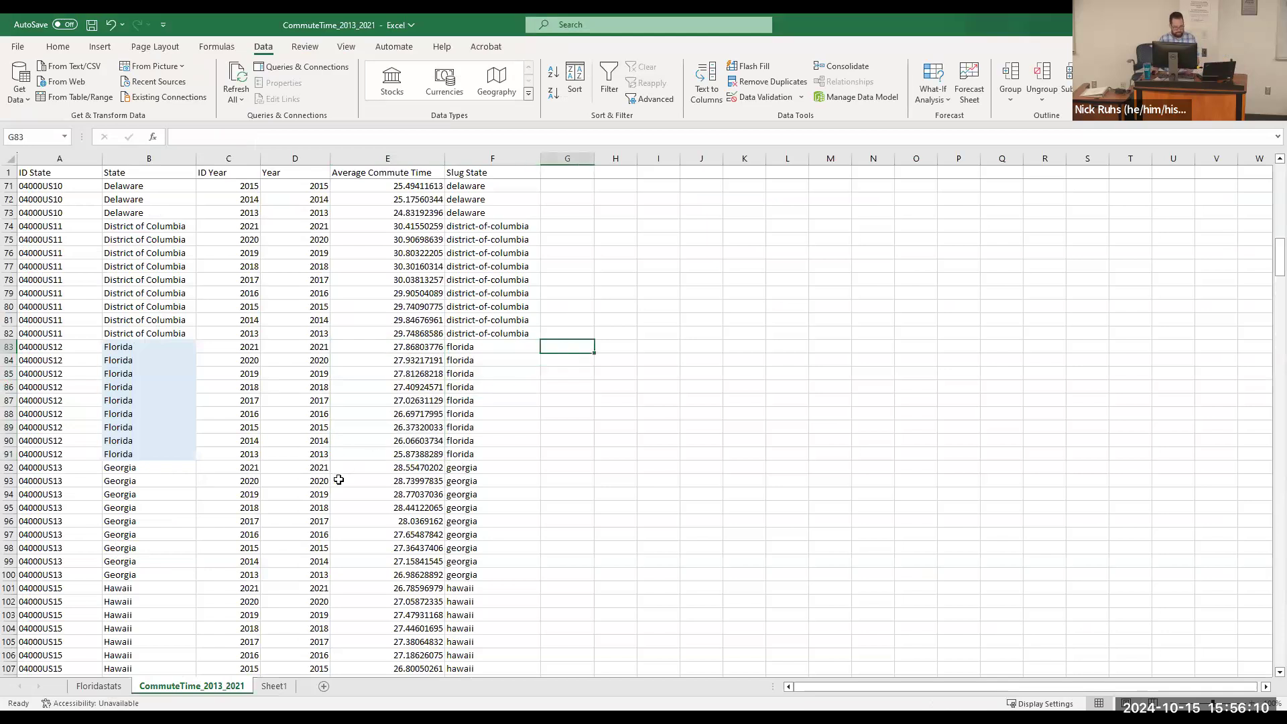
# Step: Reopen Descriptive Statistics from Data Analysis and set the input range to the Georgia commute times, $E$92:$E$100
pyautogui.scroll(-3, 339, 478)
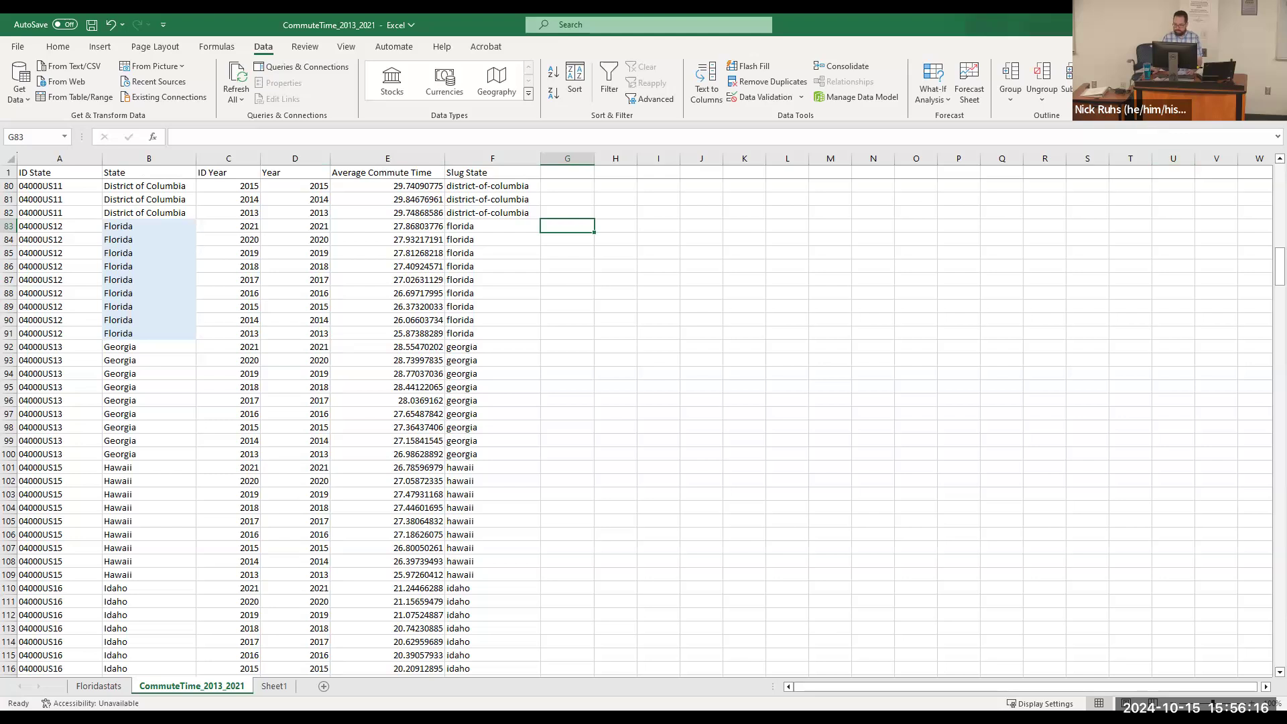
pyautogui.click(1142, 66)
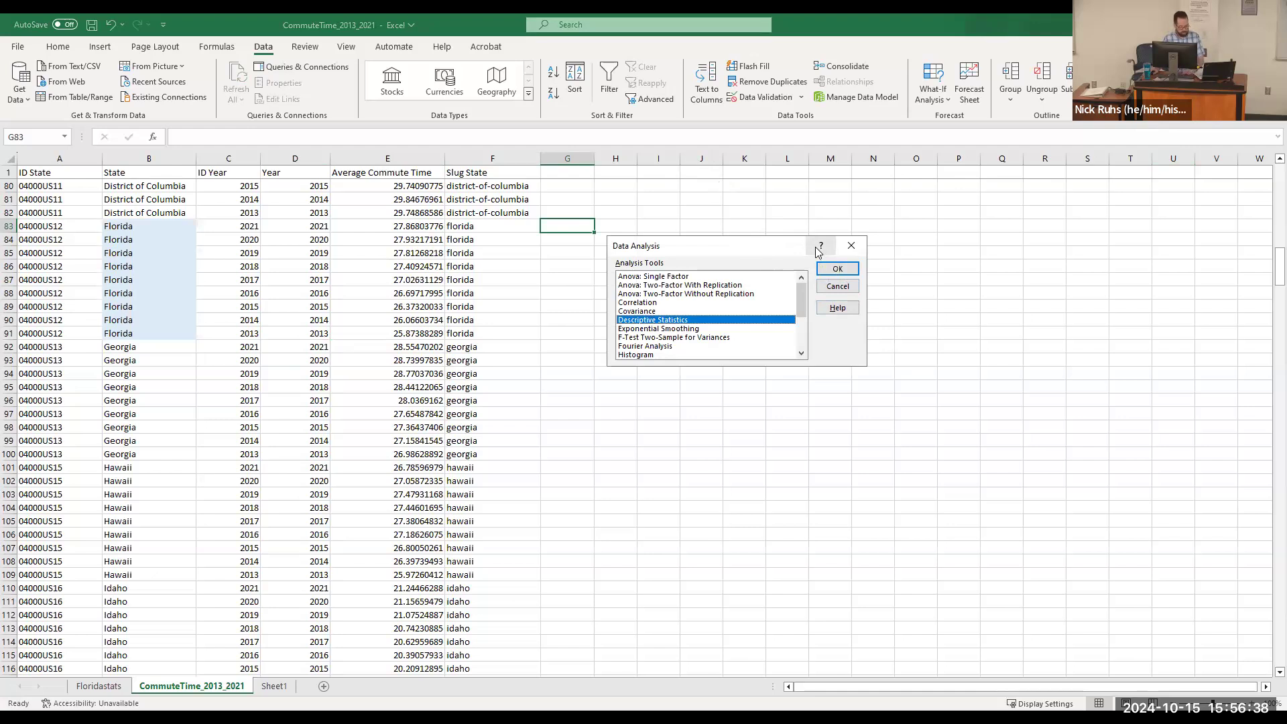
pyautogui.click(832, 265)
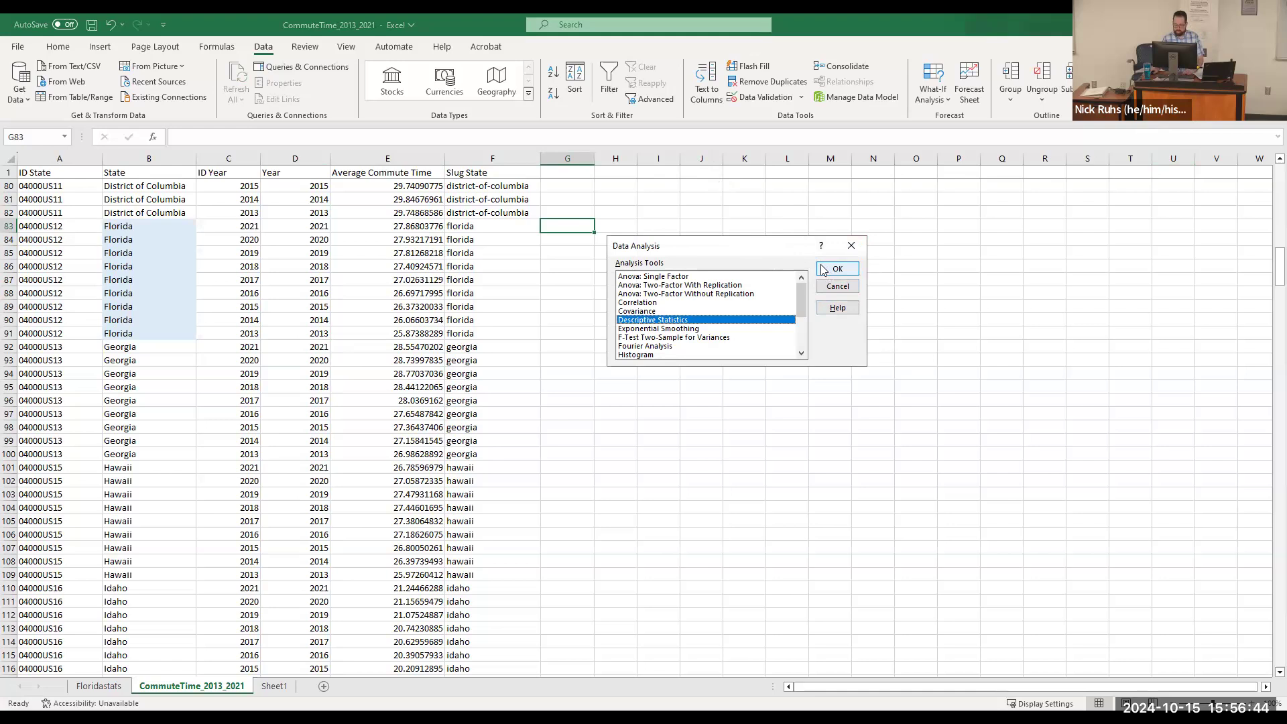
pyautogui.click(831, 270)
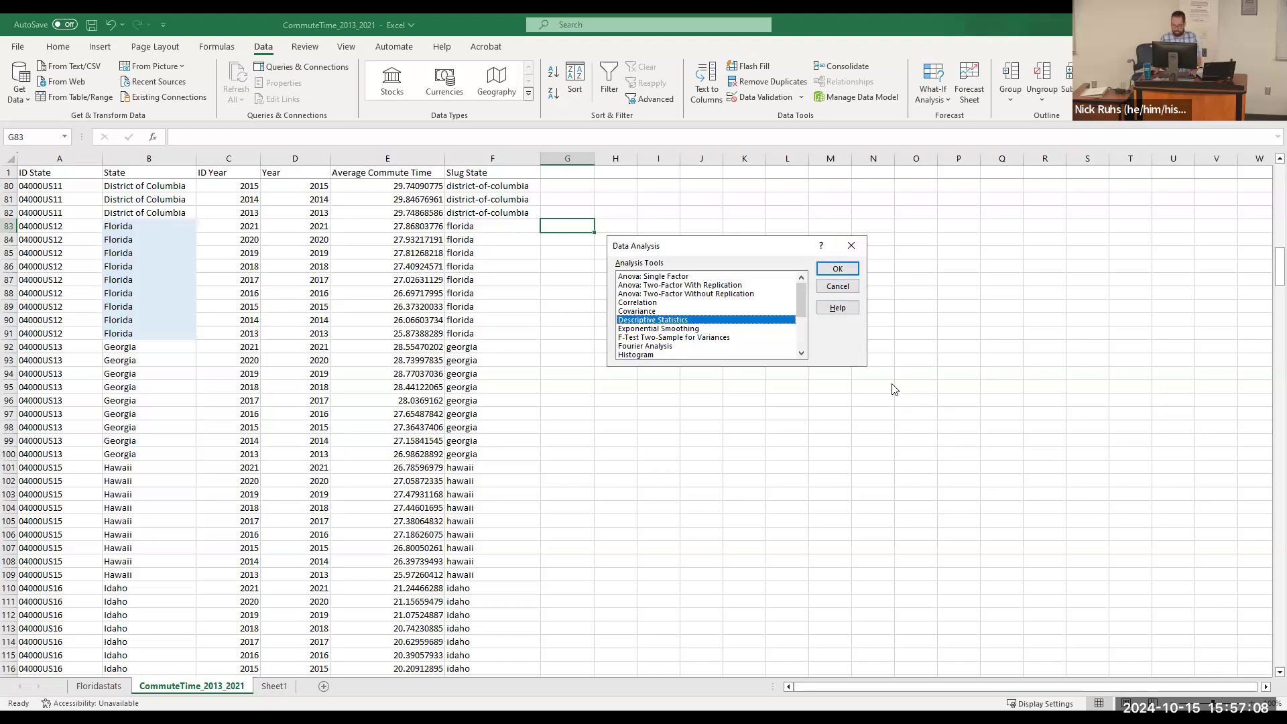
pyautogui.click(837, 270)
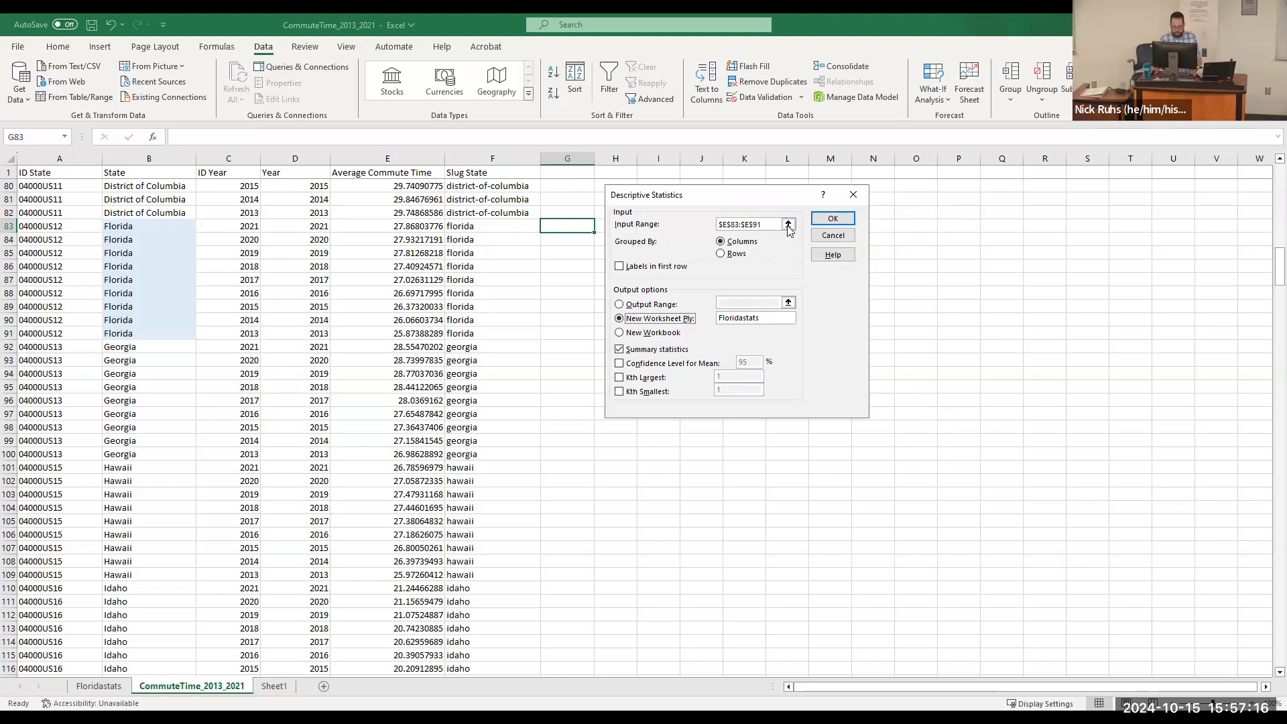
pyautogui.click(788, 224)
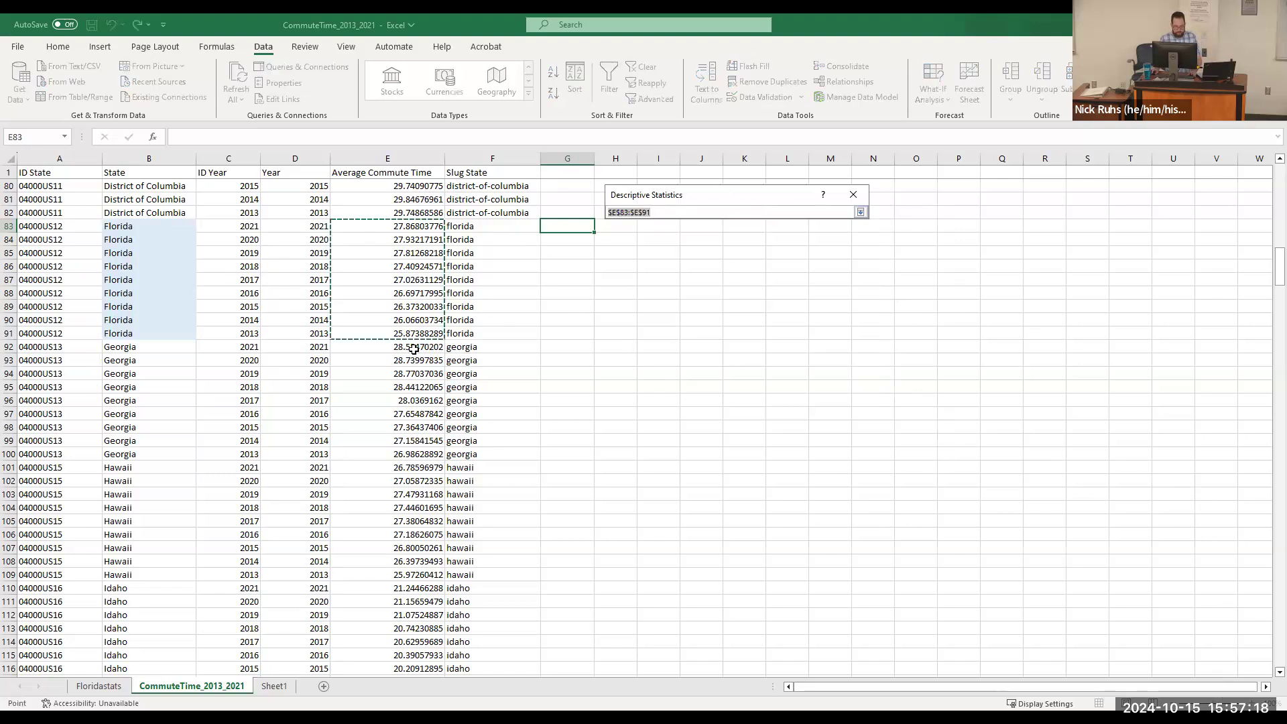
pyautogui.moveTo(413, 346); pyautogui.dragTo(416, 365)
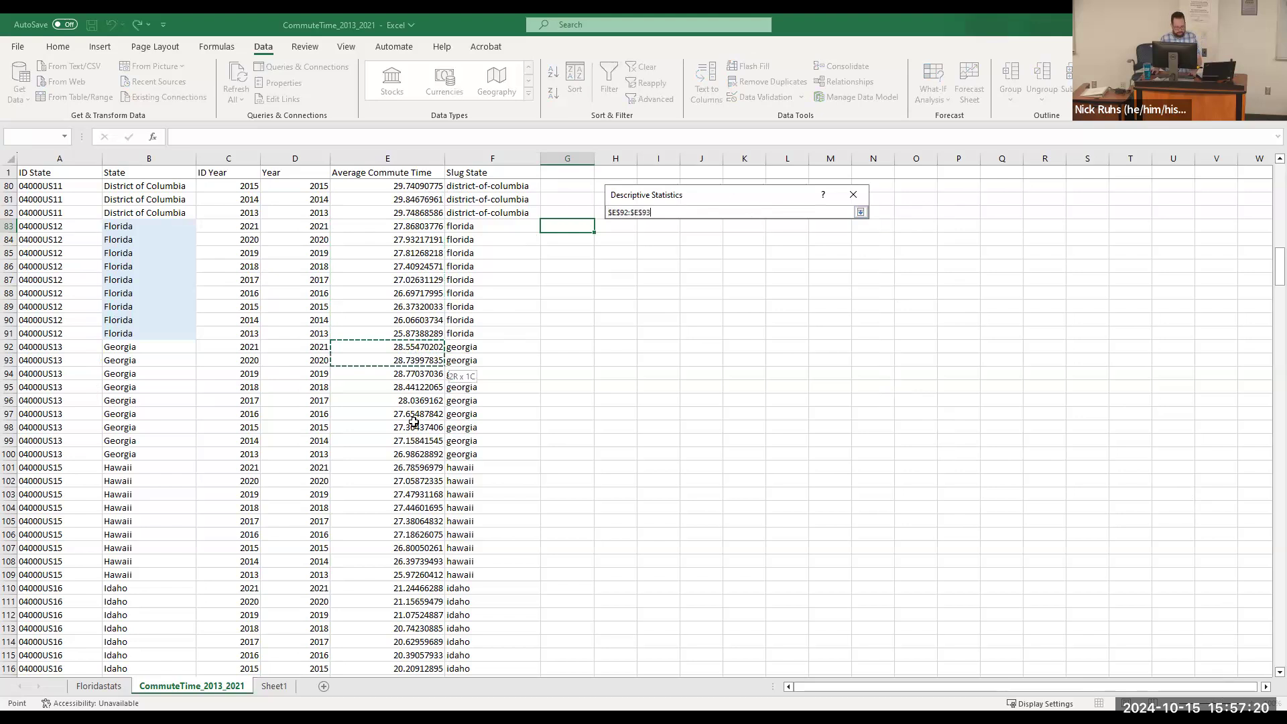
pyautogui.keyDown('shift'); pyautogui.click(409, 452); pyautogui.keyUp('shift')
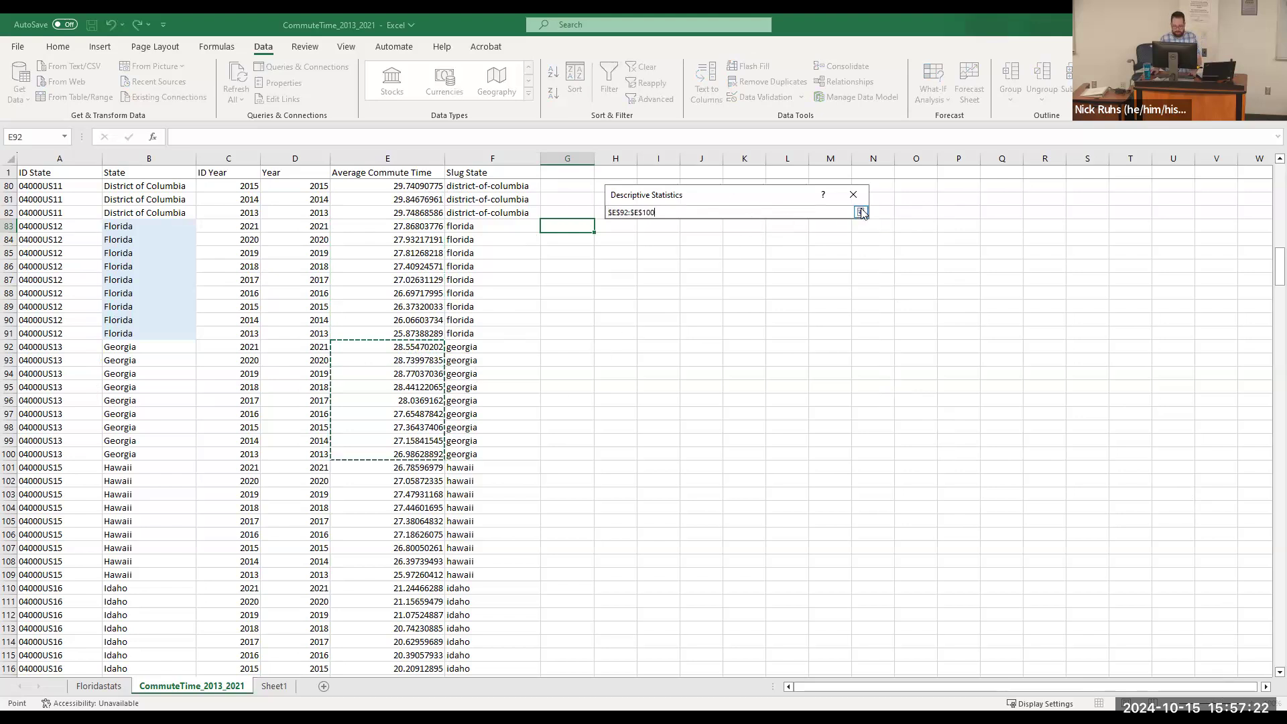
pyautogui.press('Return')
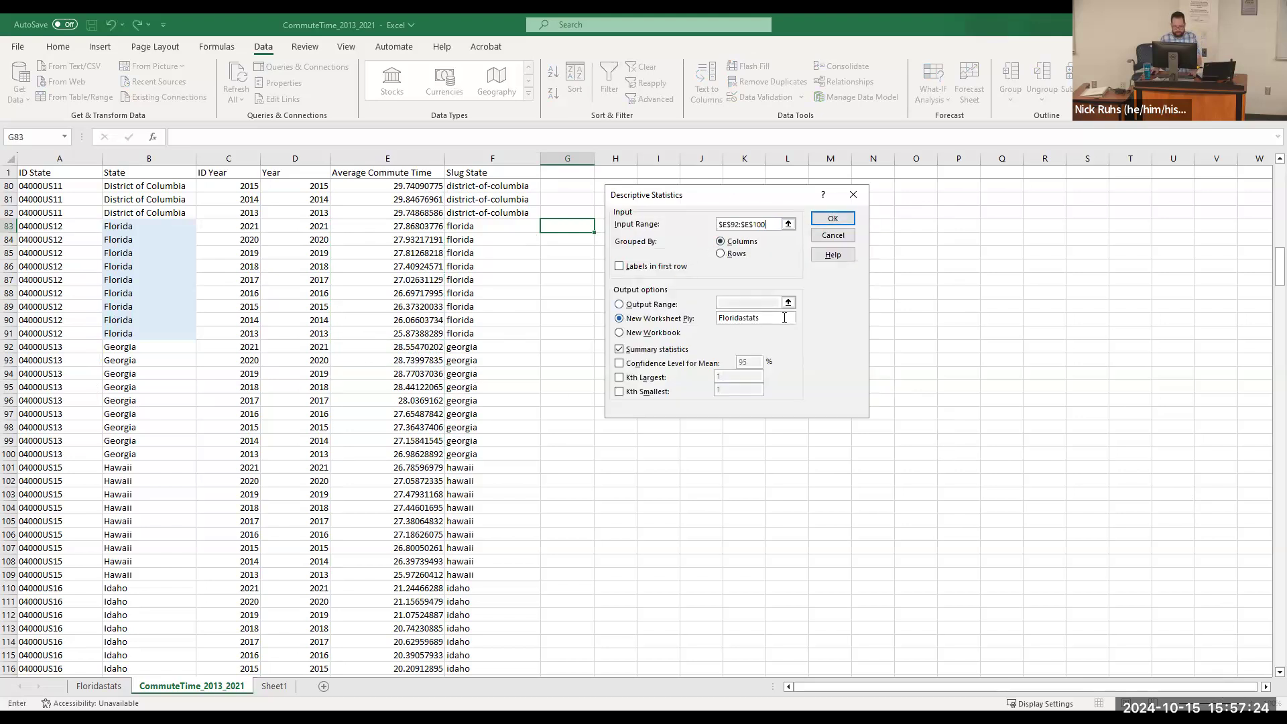
# Step: Name the new output worksheet Georgiastats and generate the descriptive statistics for Georgia
pyautogui.doubleClick(764, 318)
pyautogui.write('Georg')
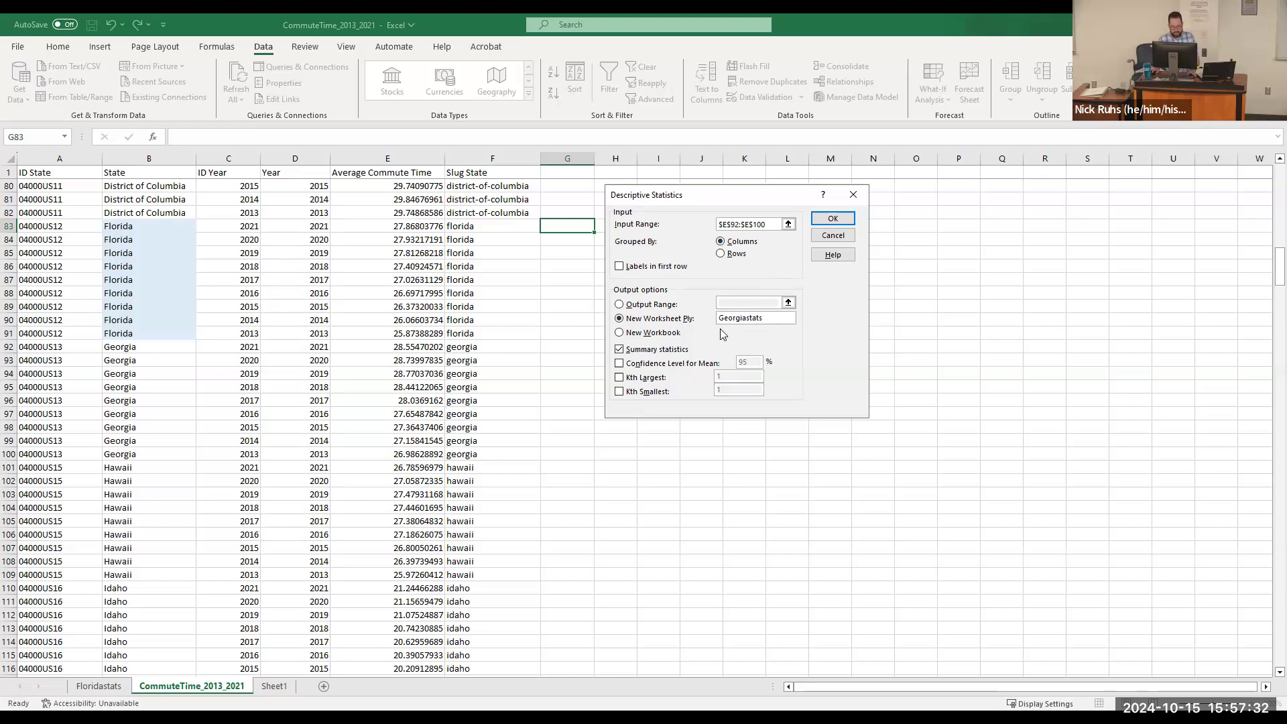
pyautogui.click(835, 218)
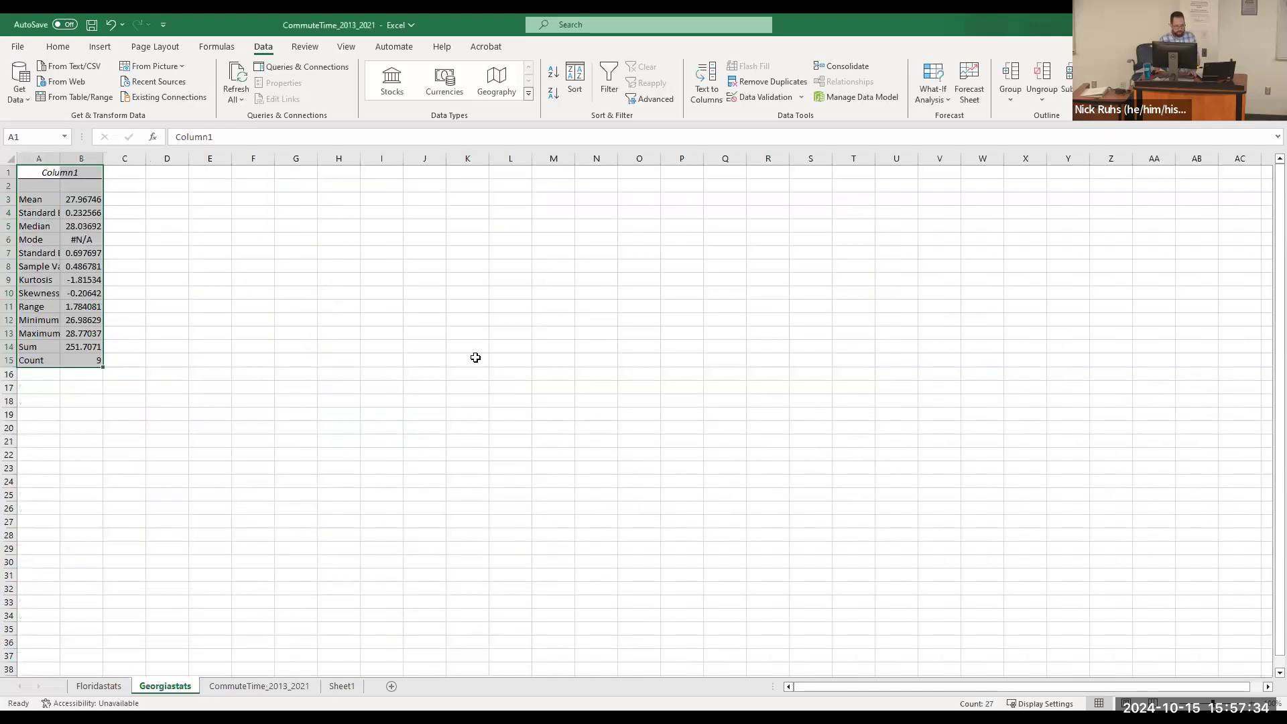
# Step: Replace the heading in A1 of the Georgiastats sheet with Georgia
pyautogui.click(70, 172)
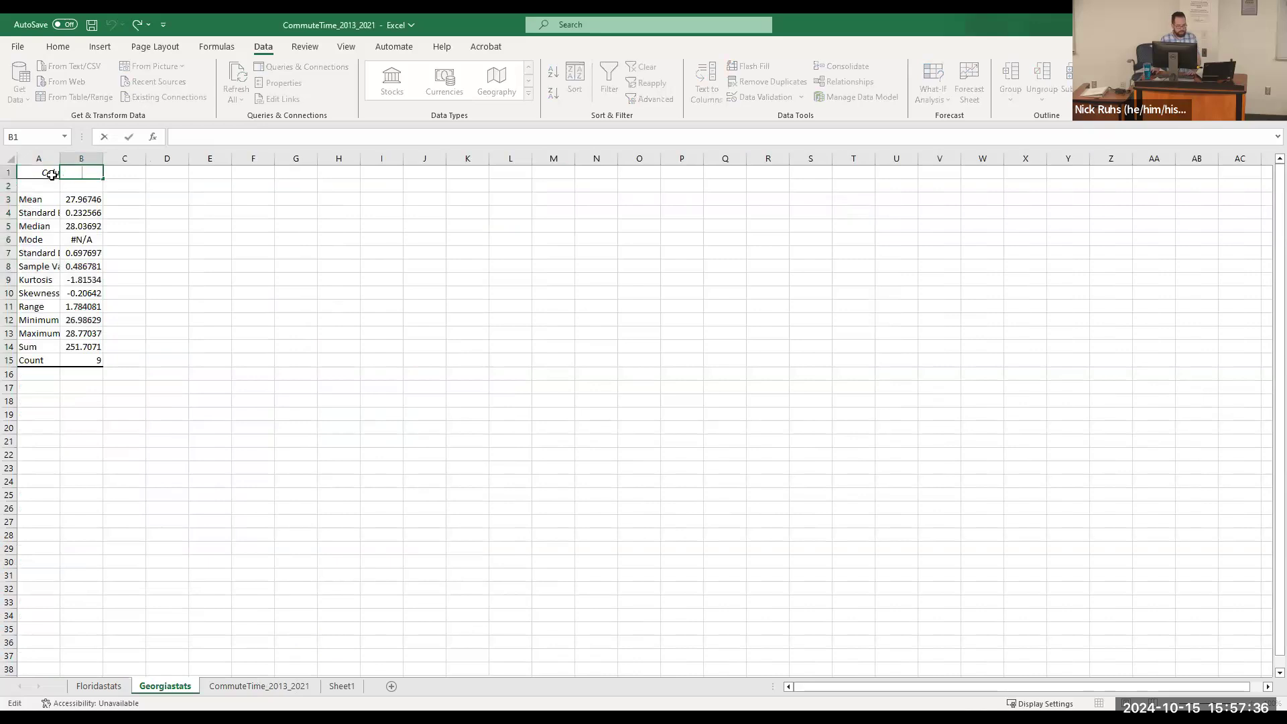
pyautogui.doubleClick(51, 172)
pyautogui.doubleClick(45, 173)
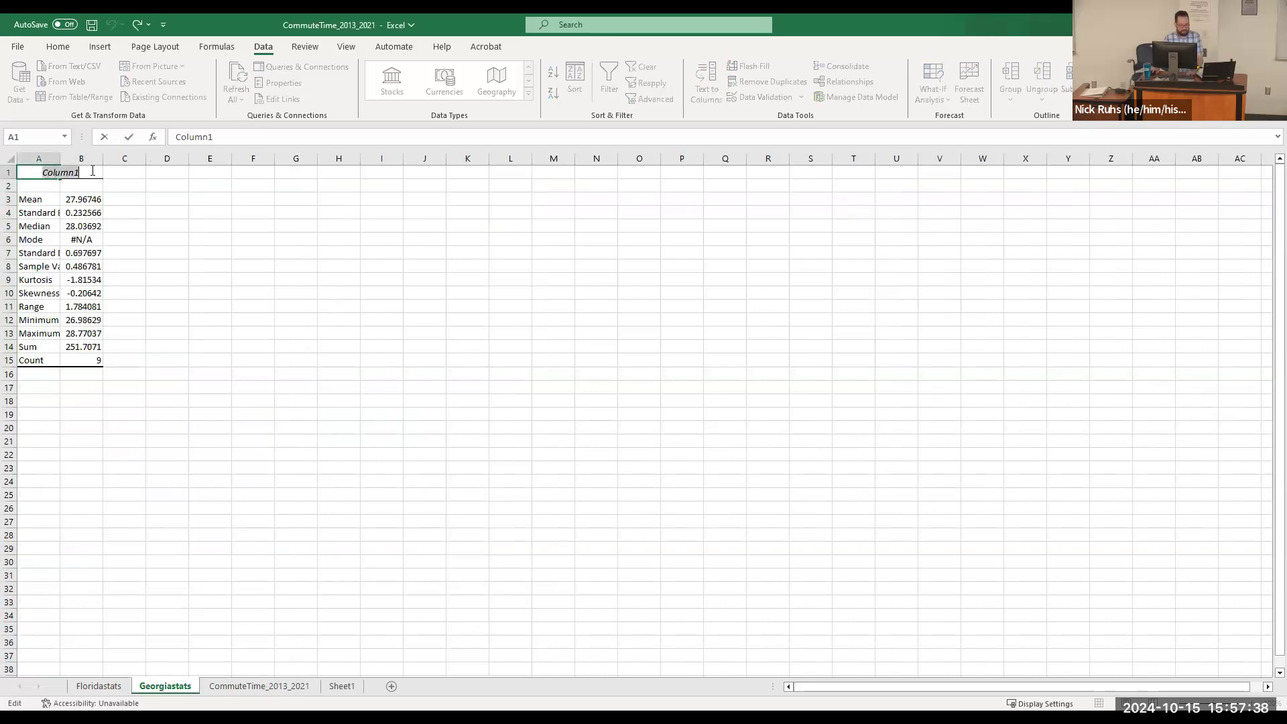
pyautogui.write('Georgia')
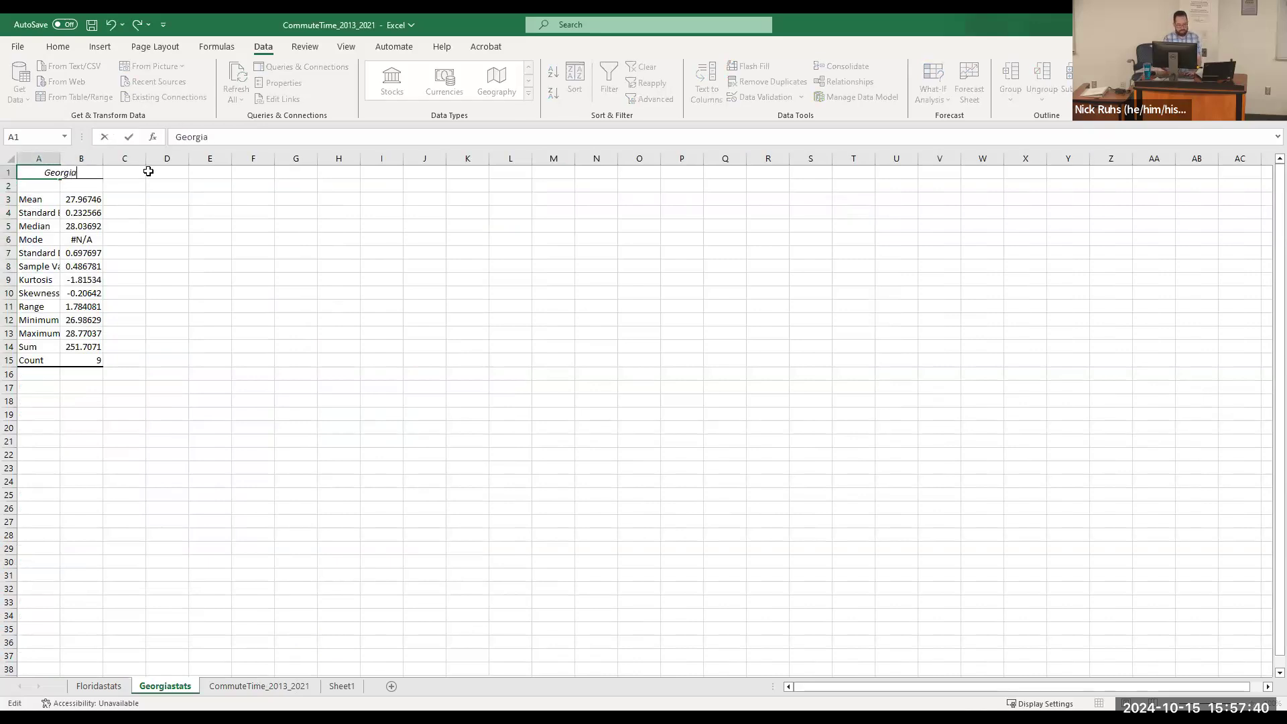
pyautogui.click(151, 198)
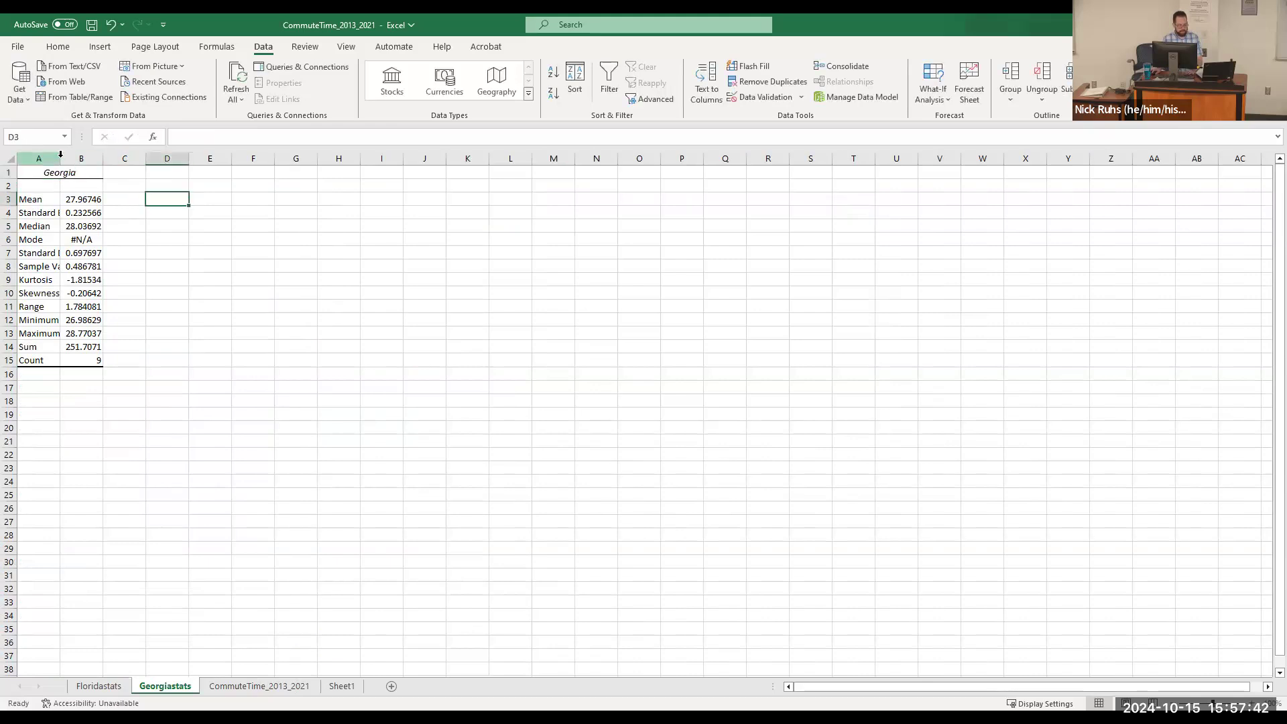
# Step: Widen columns A and B on the Georgiastats sheet so the statistics labels and values fit
pyautogui.moveTo(59, 158); pyautogui.dragTo(97, 161)
pyautogui.doubleClick(141, 159)
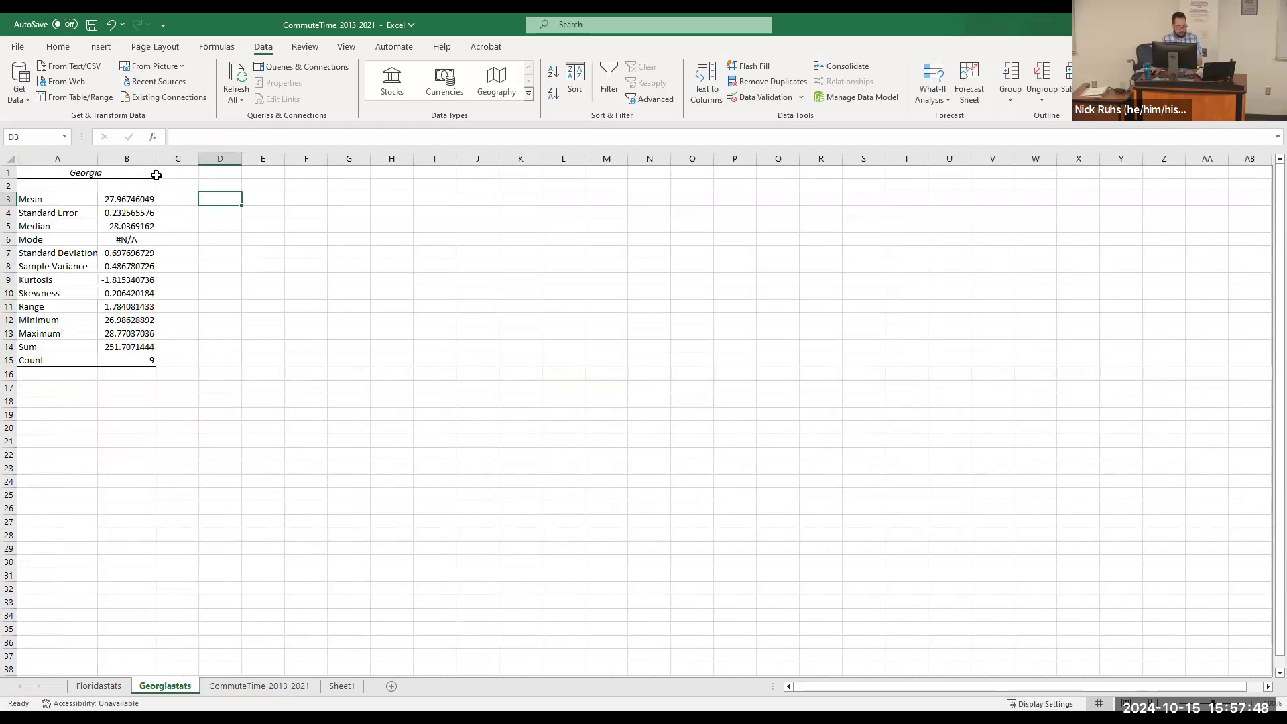
pyautogui.moveTo(156, 163); pyautogui.dragTo(177, 164)
pyautogui.click(52, 374)
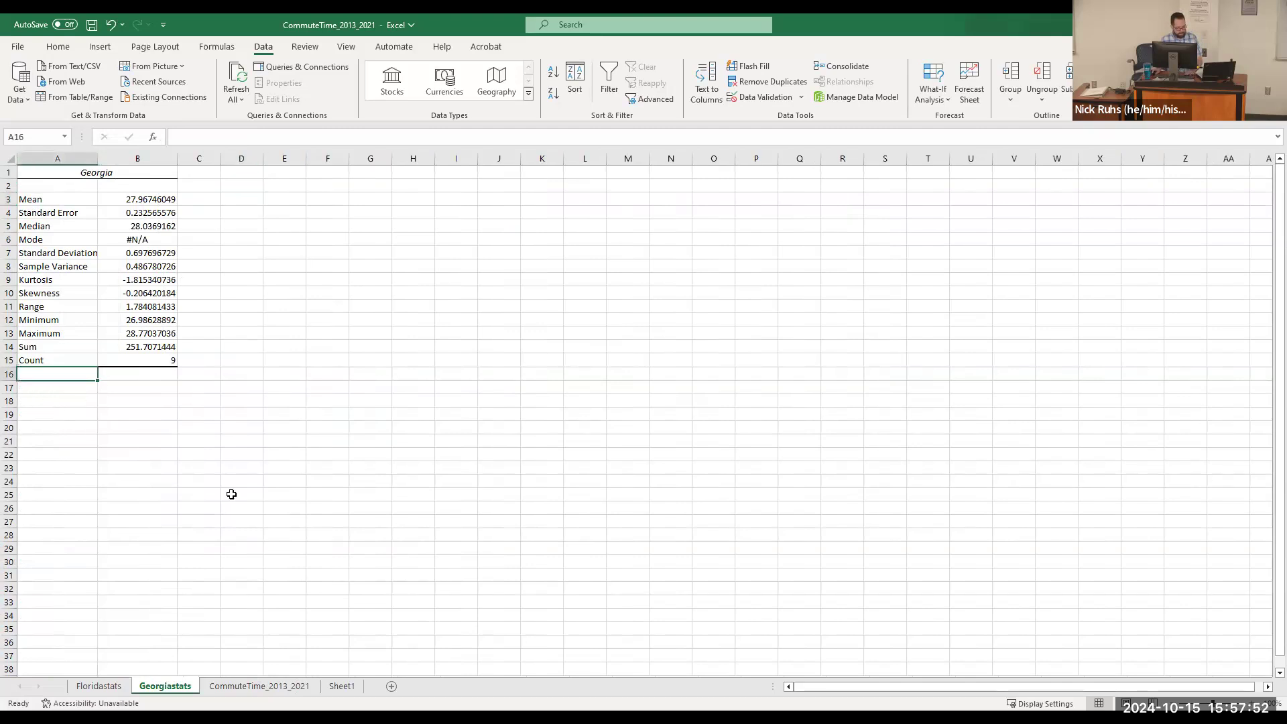
pyautogui.click(37, 384)
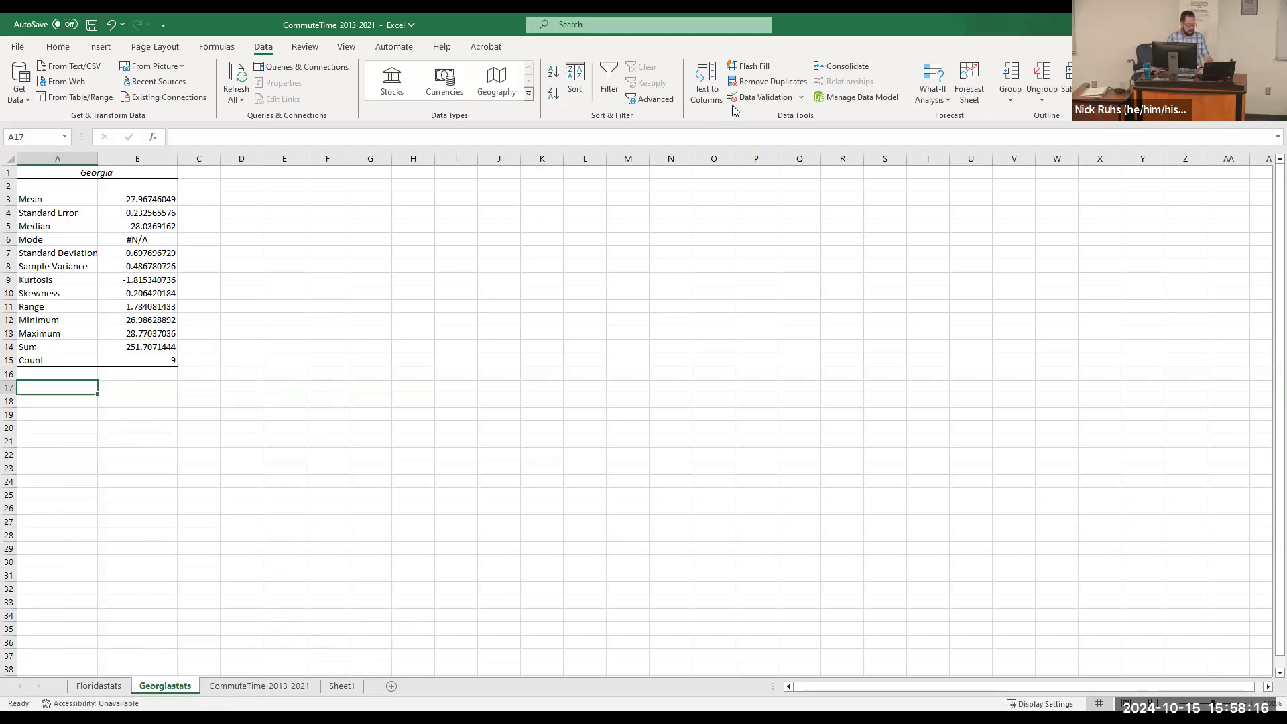
# Step: Return to the start of the data on the CommuteTime_2013_2021 sheet
pyautogui.click(705, 75)
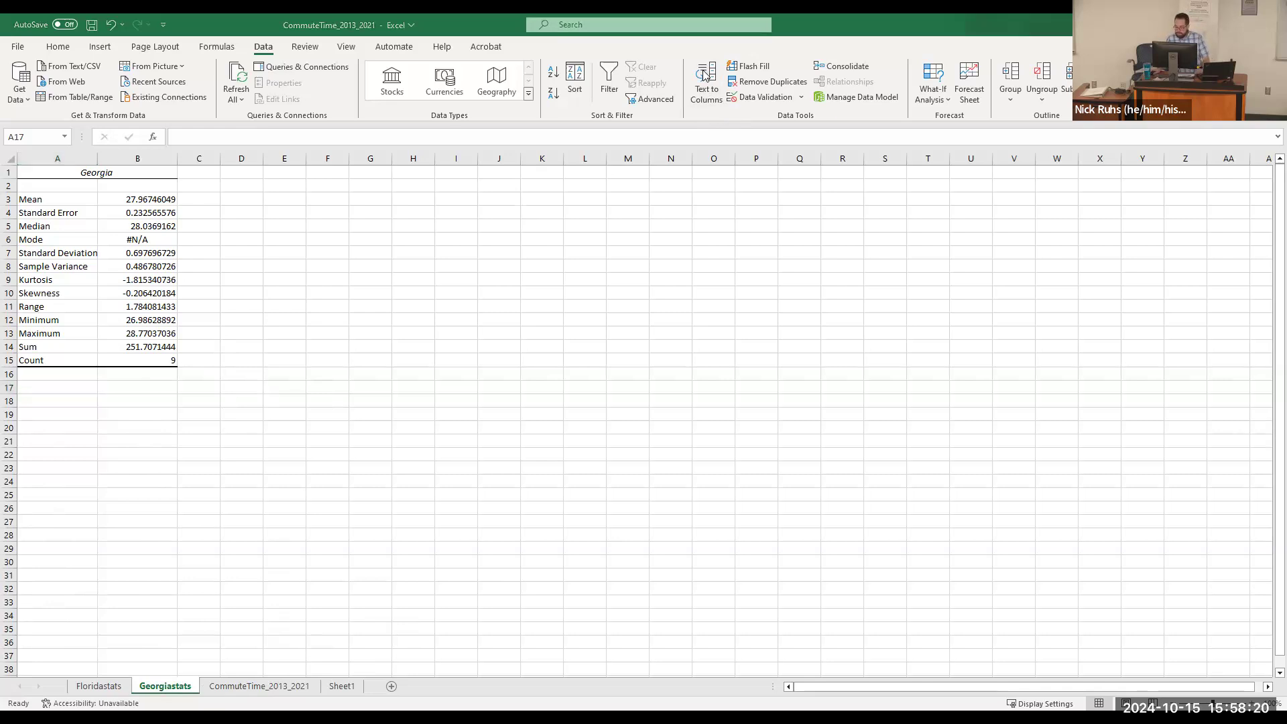
pyautogui.click(65, 46)
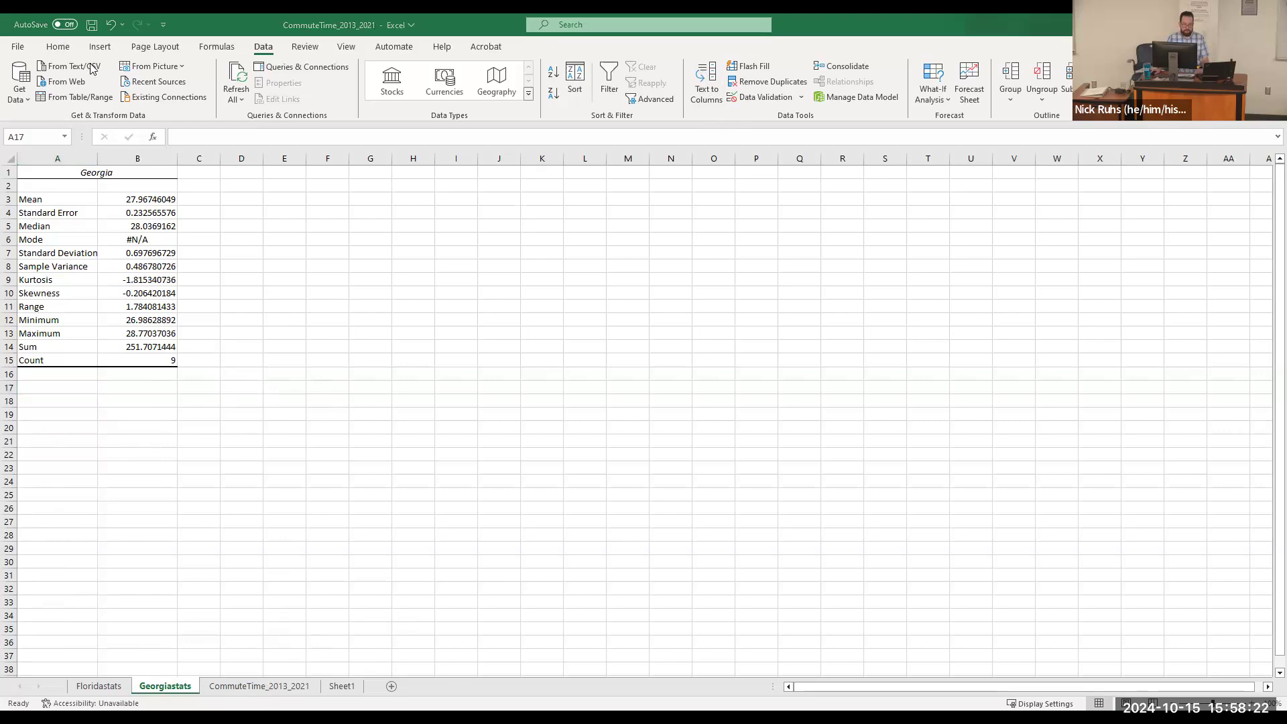
pyautogui.click(267, 690)
pyautogui.scroll(20, 576, 308)
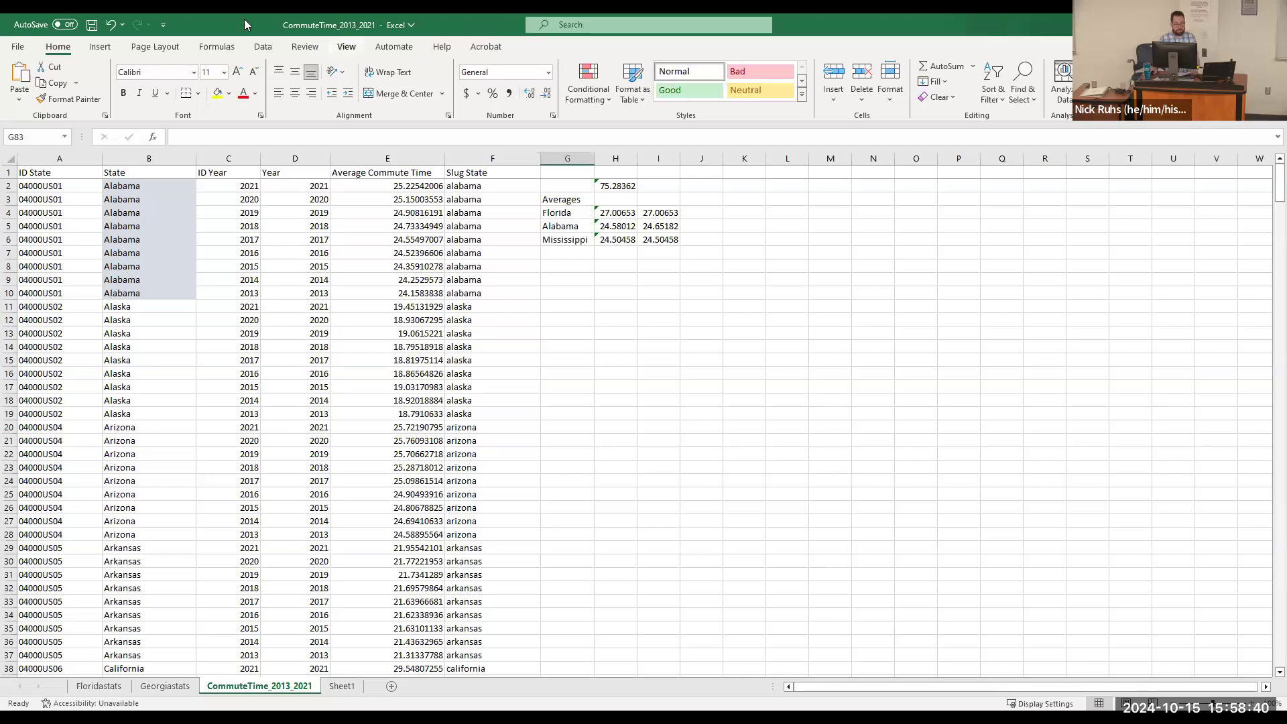
# Step: Select Florida's years and average commute times in D83:E91 and open the recommended charts for them
pyautogui.click(100, 46)
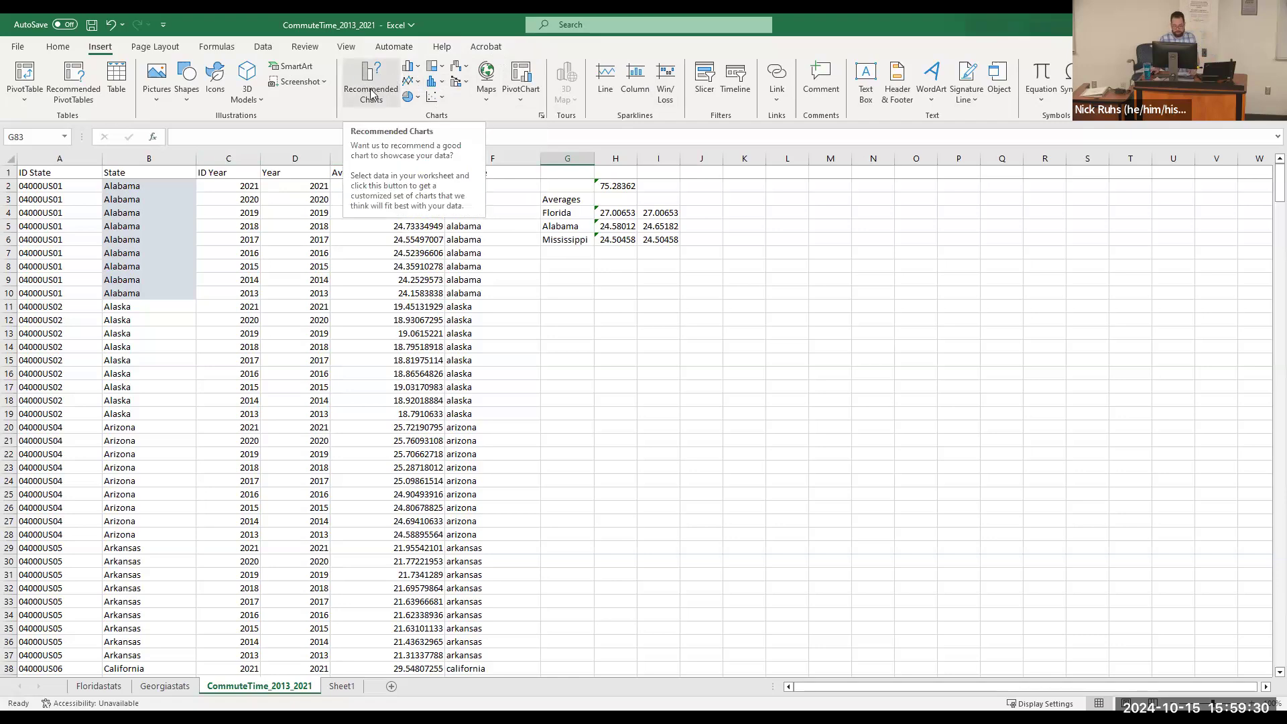
pyautogui.scroll(-4, 206, 373)
pyautogui.scroll(-18, 206, 373)
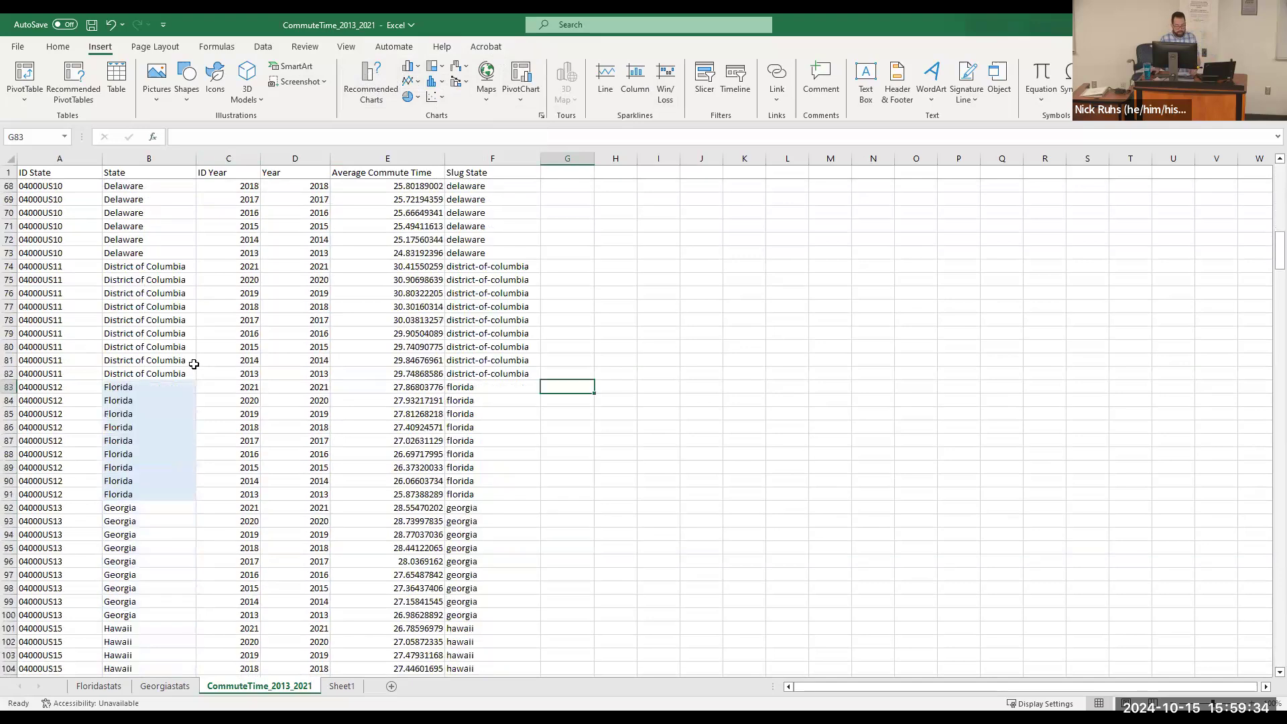
pyautogui.scroll(-3, 551, 373)
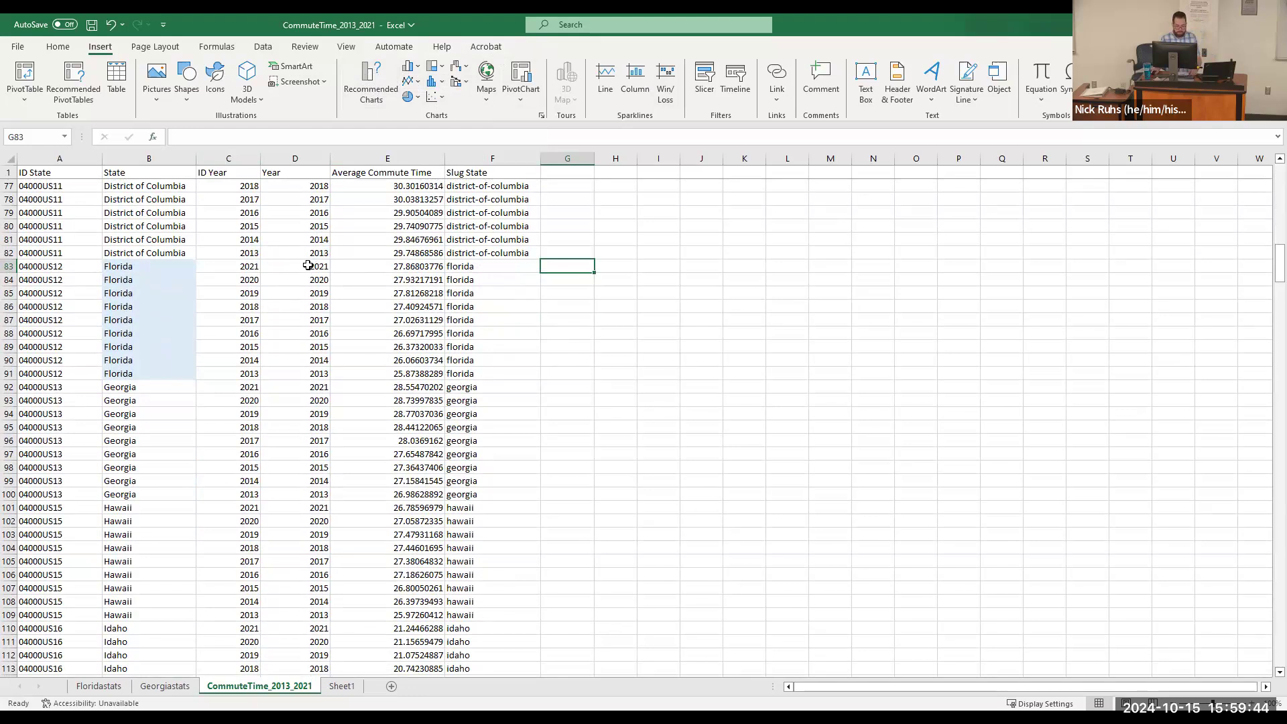
pyautogui.moveTo(305, 261); pyautogui.dragTo(397, 373)
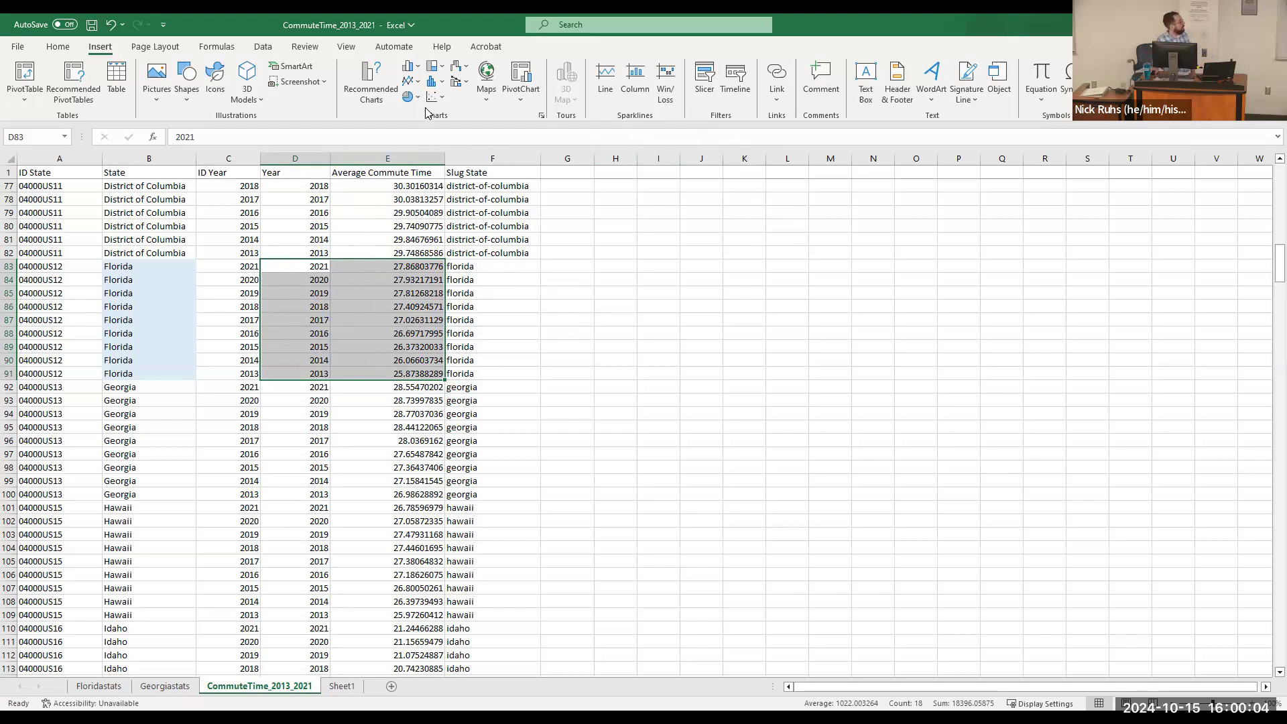
pyautogui.click(369, 83)
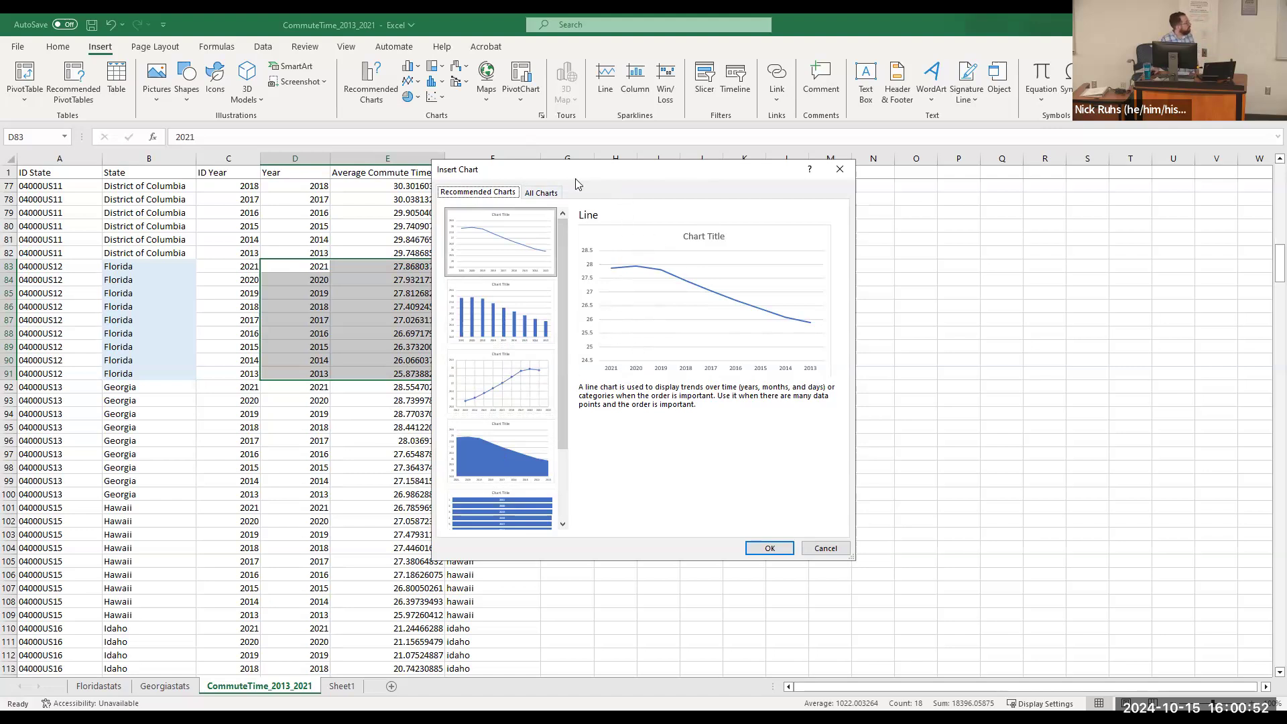
# Step: Preview the Line, Pie, Bar, Area, X Y (Scatter) and Column chart types for the Florida data
pyautogui.click(542, 194)
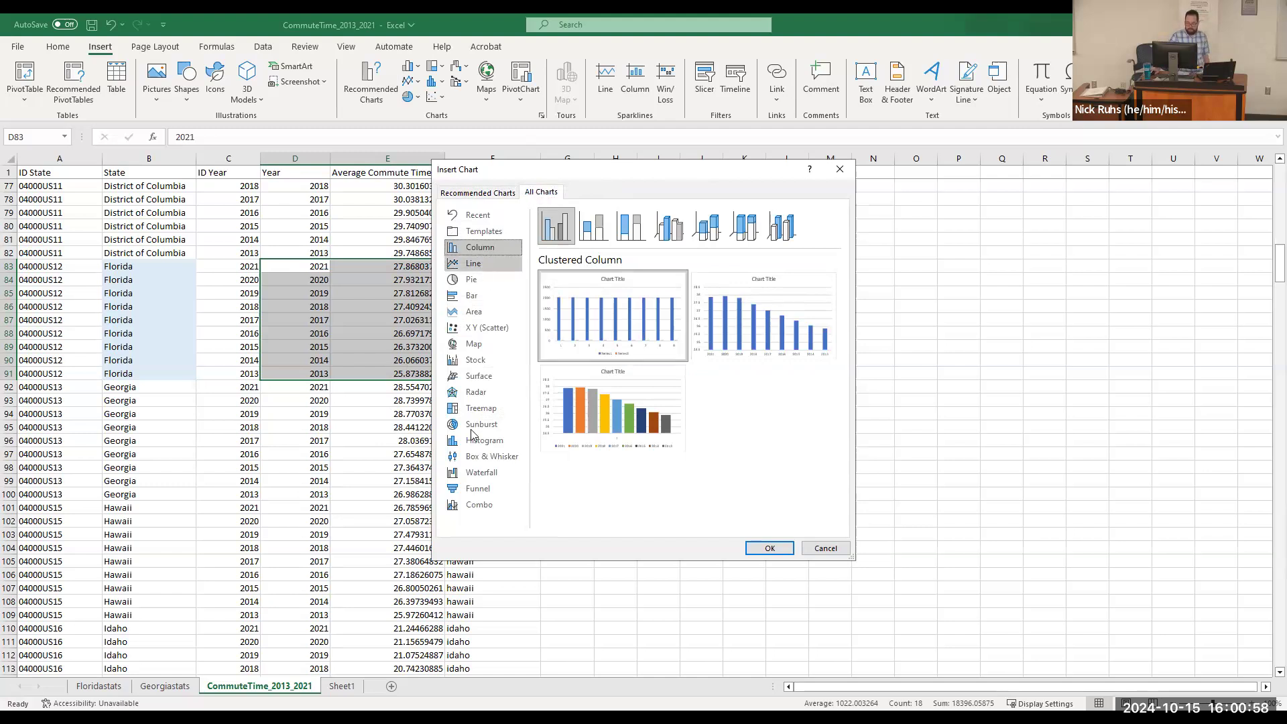
pyautogui.click(481, 268)
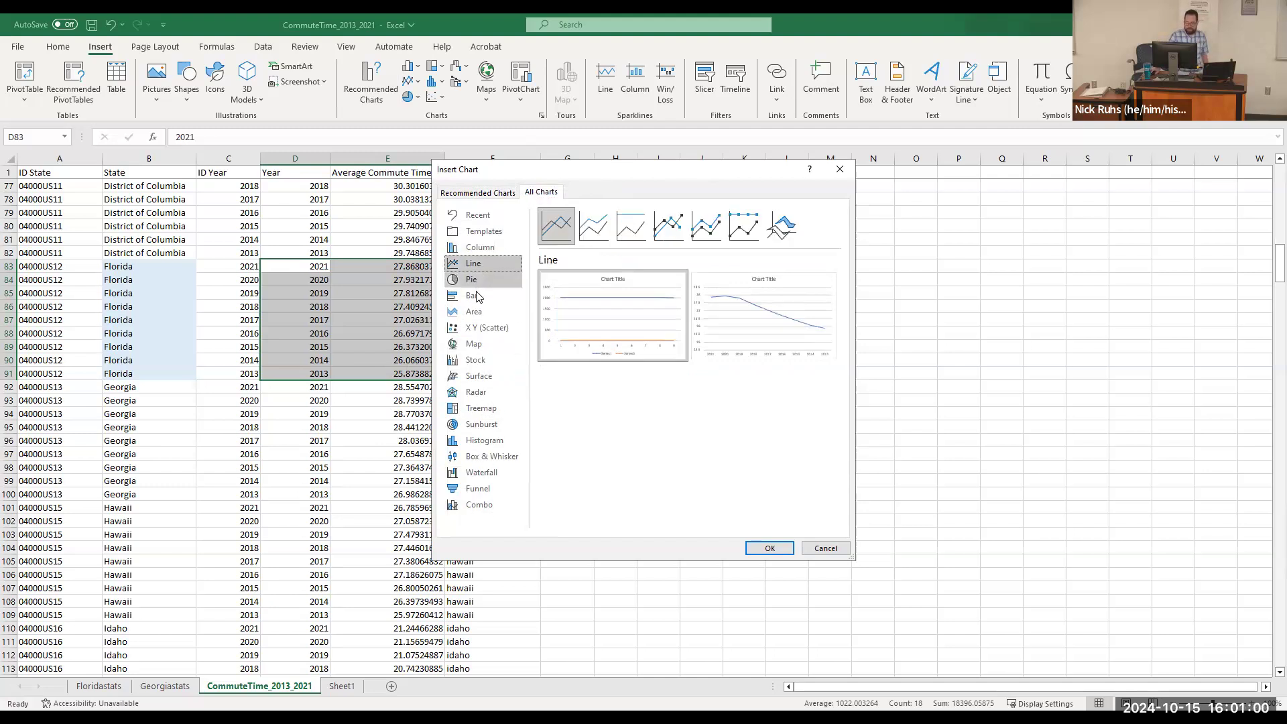
pyautogui.click(481, 281)
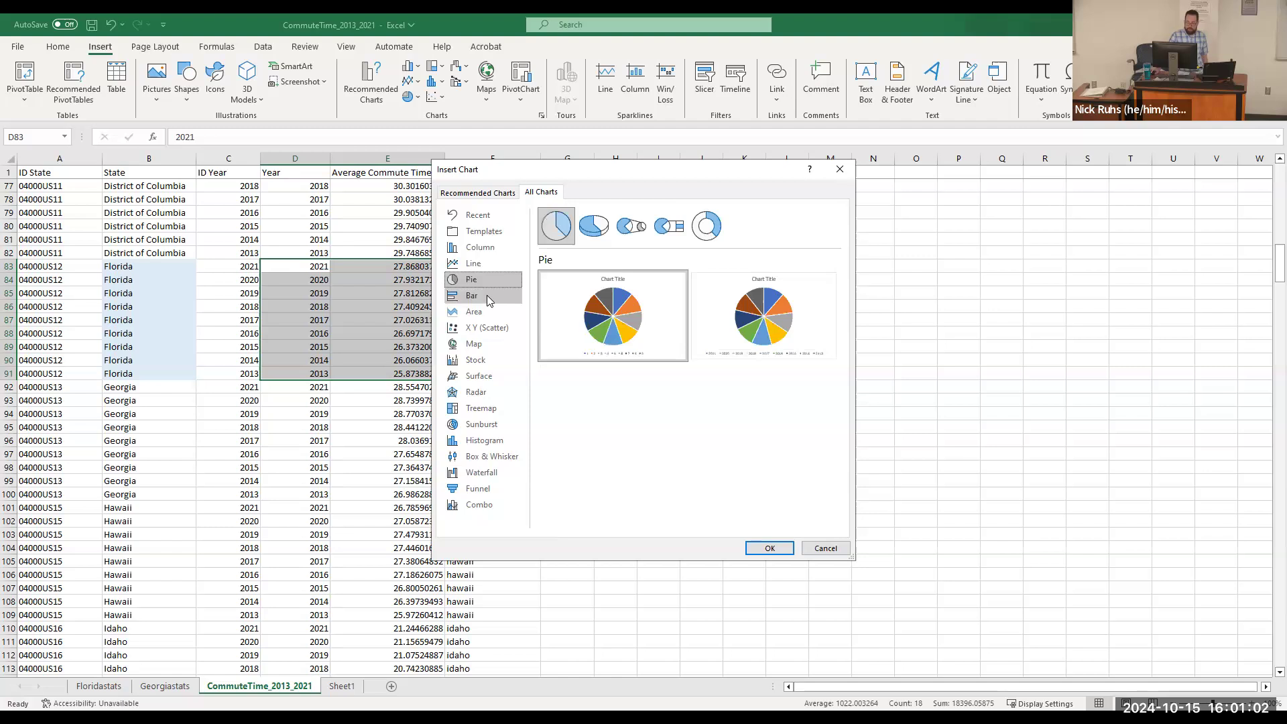
pyautogui.click(486, 296)
pyautogui.click(490, 311)
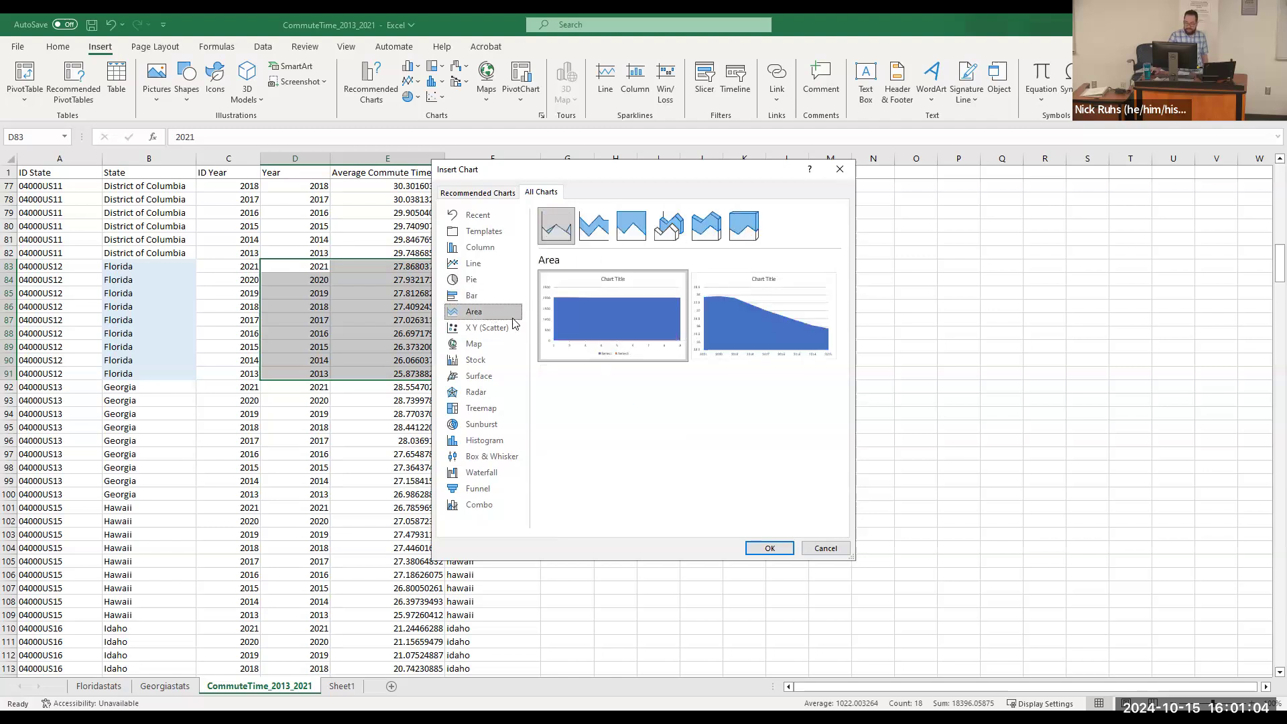
pyautogui.click(490, 326)
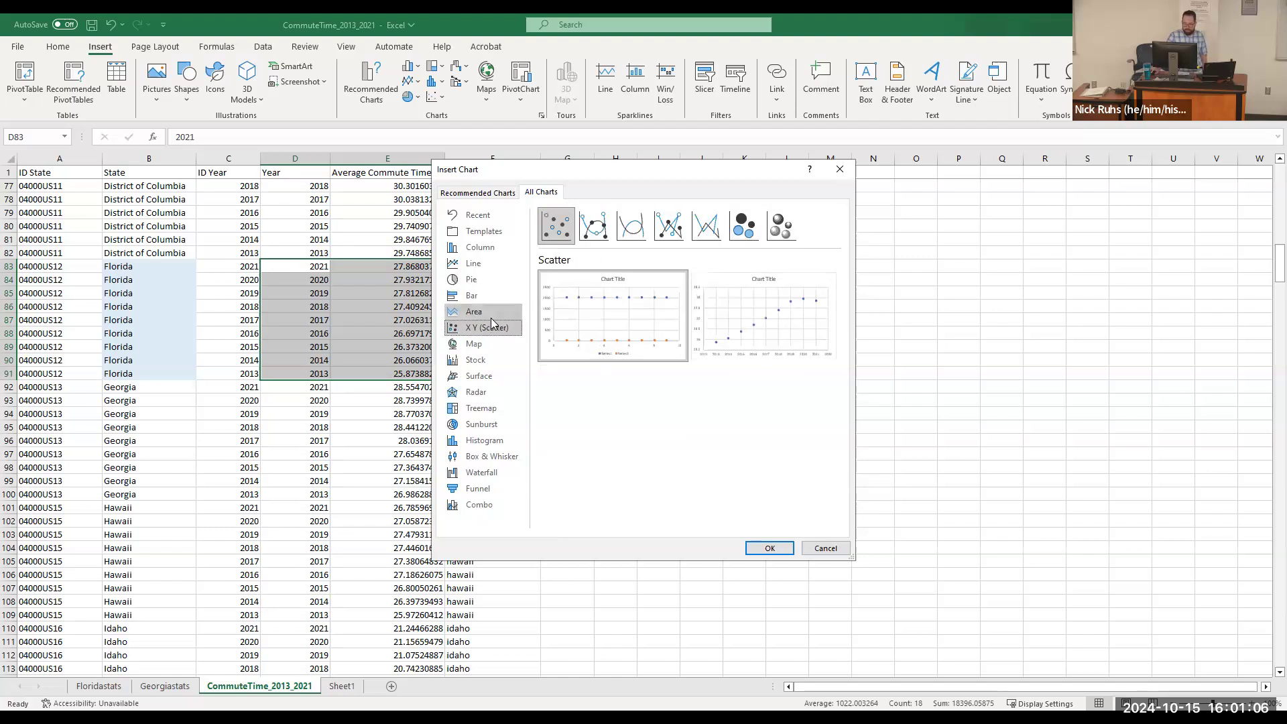
pyautogui.click(498, 248)
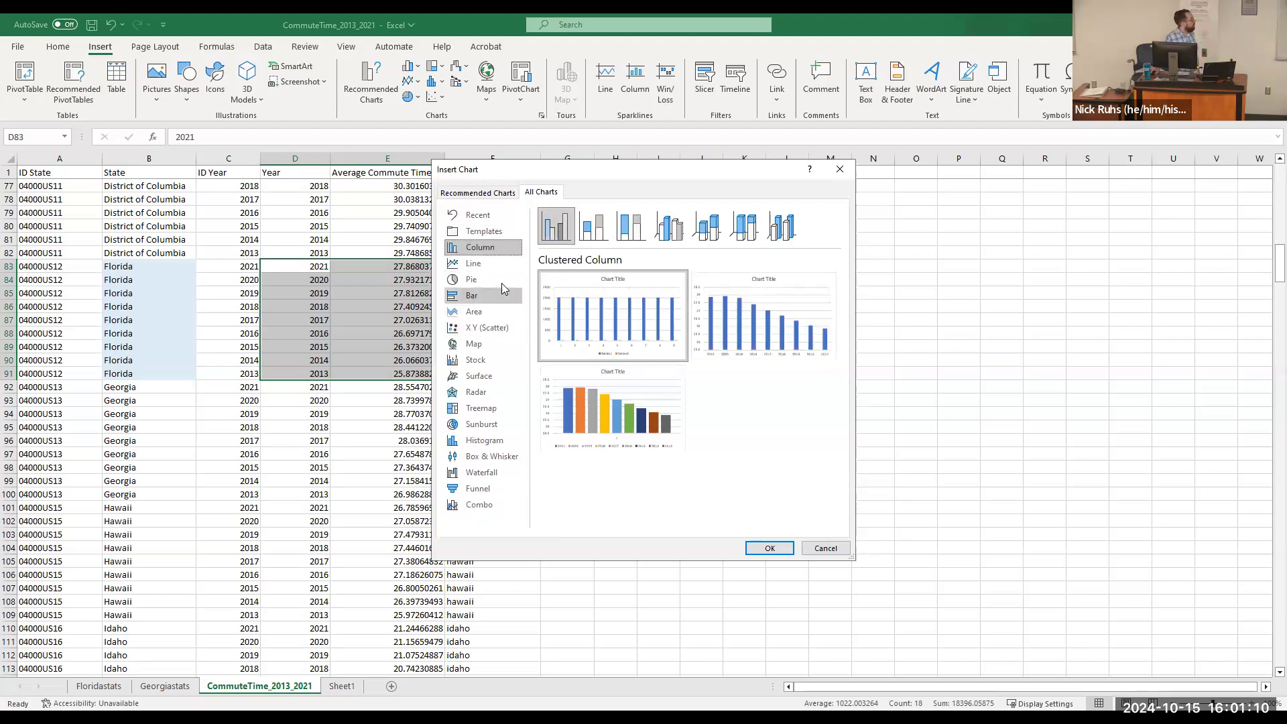
pyautogui.click(502, 292)
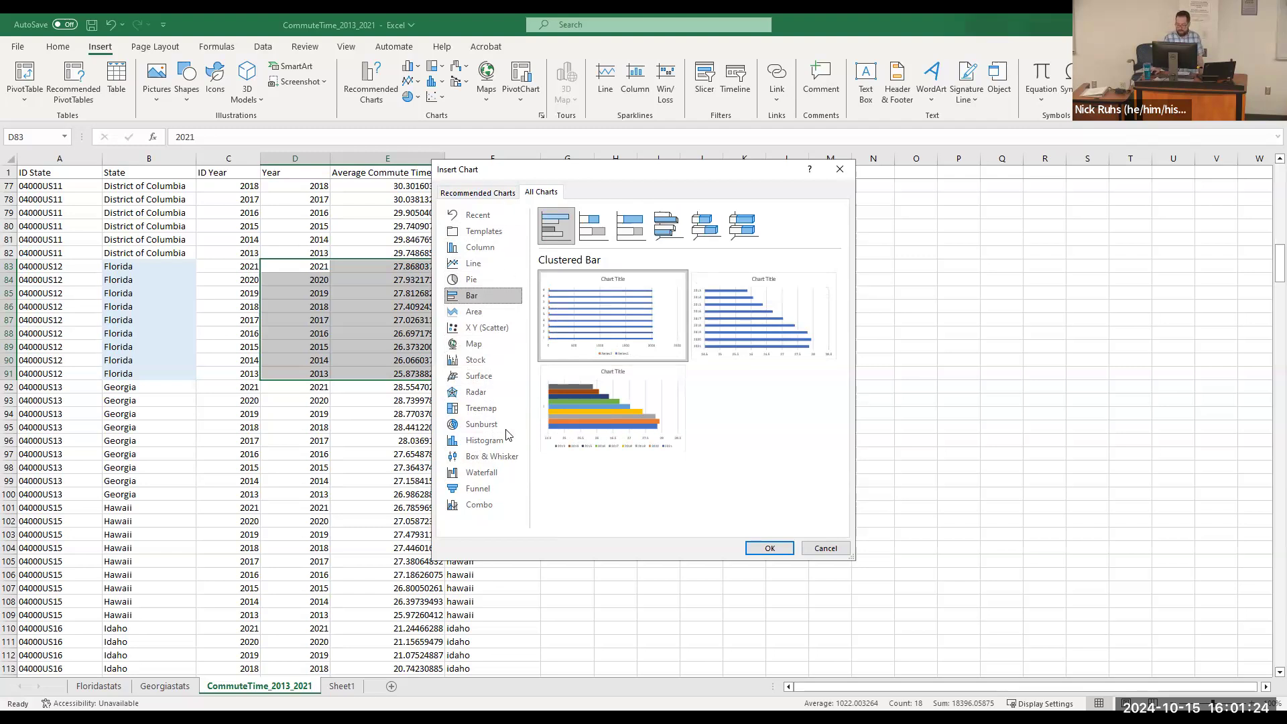
# Step: Insert the recommended Scatter chart with connected points and position it beside the Florida and Georgia rows
pyautogui.click(474, 193)
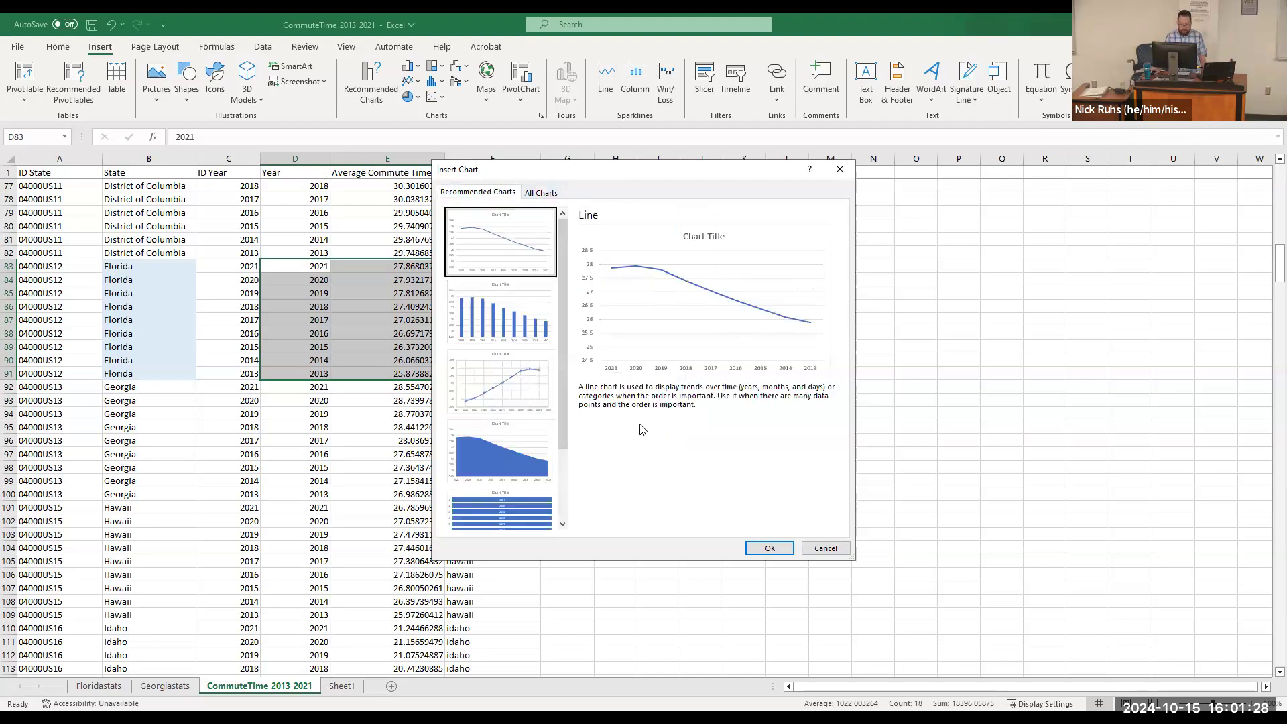
pyautogui.click(507, 377)
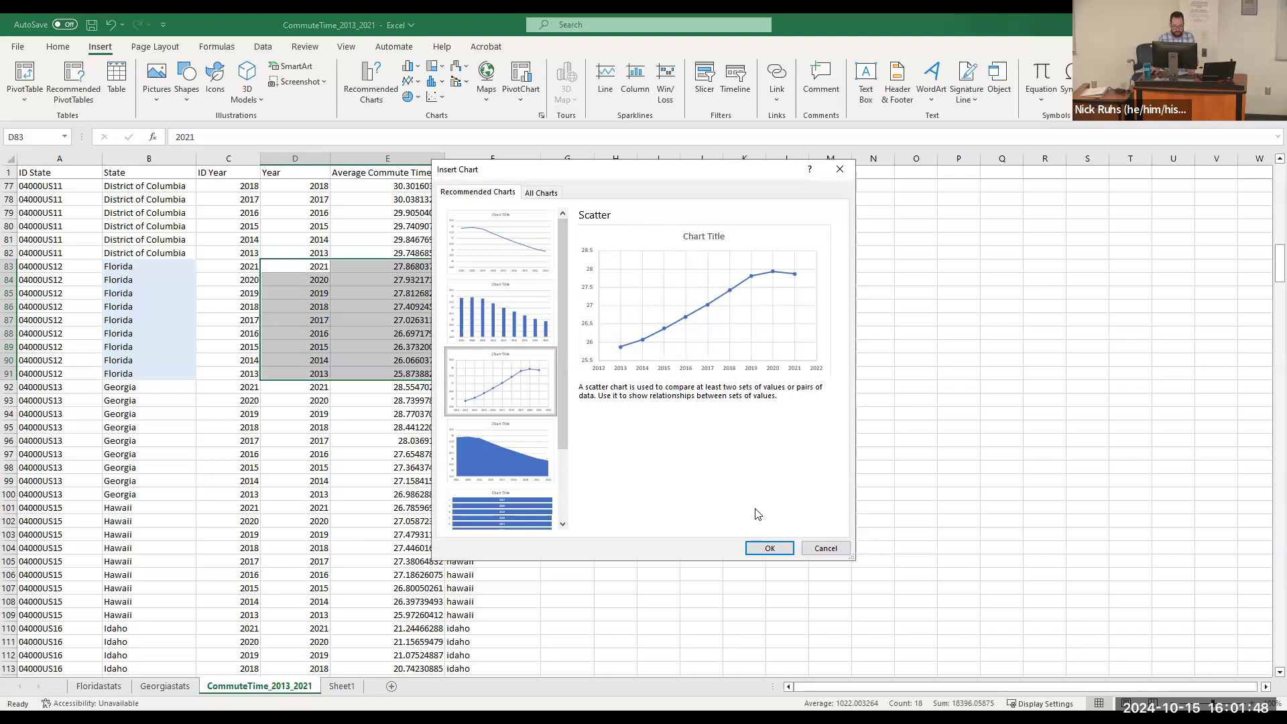
pyautogui.click(764, 548)
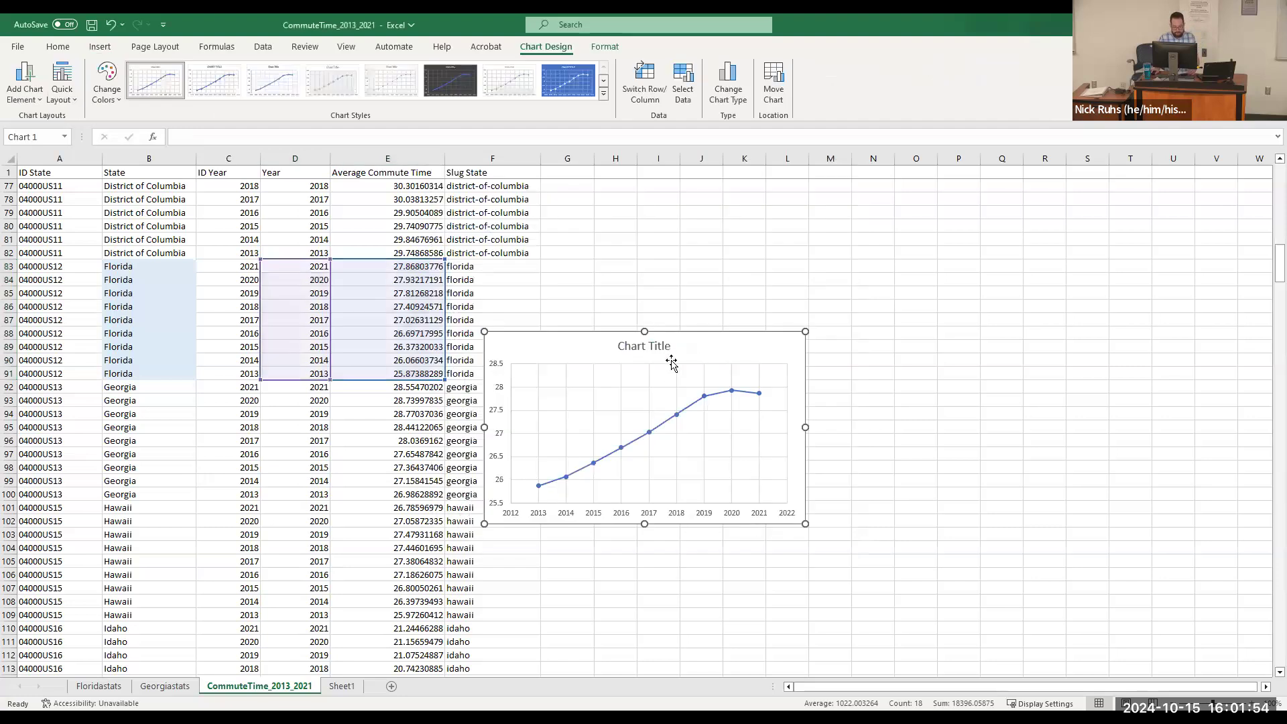
pyautogui.moveTo(693, 313); pyautogui.dragTo(693, 315)
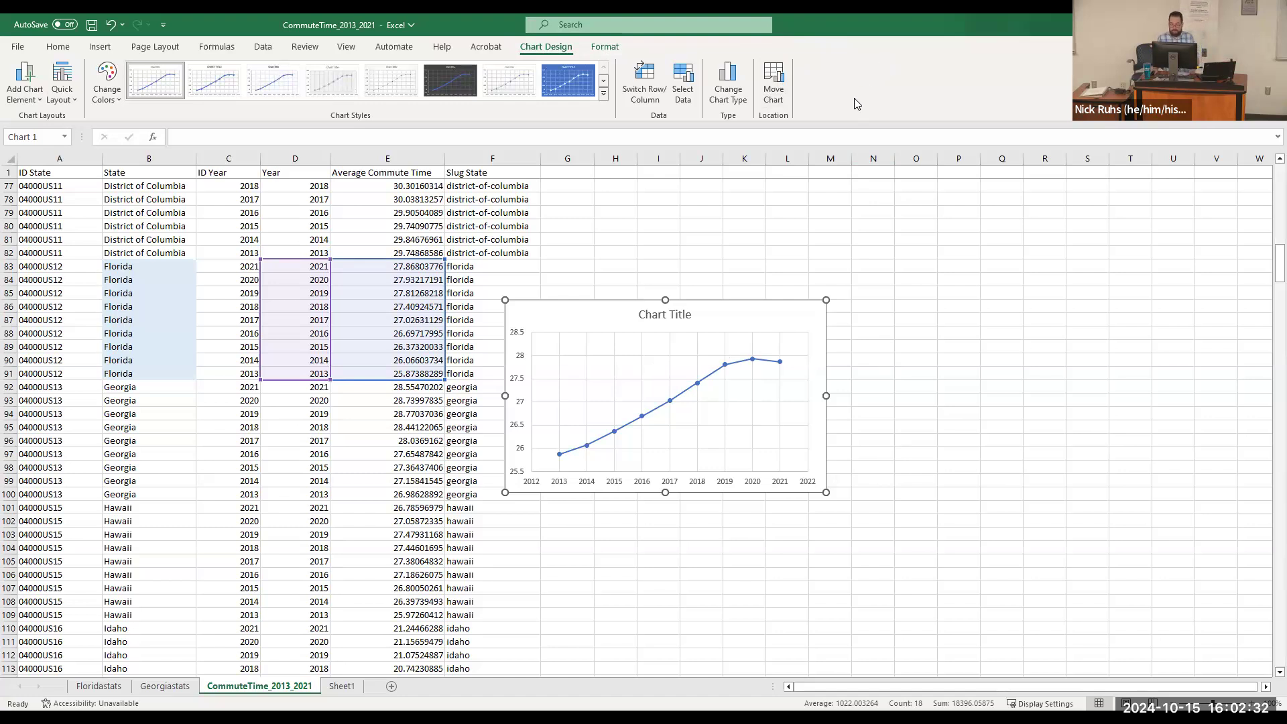
# Step: Move the Florida chart to a new sheet named Floridaplot
pyautogui.click(773, 82)
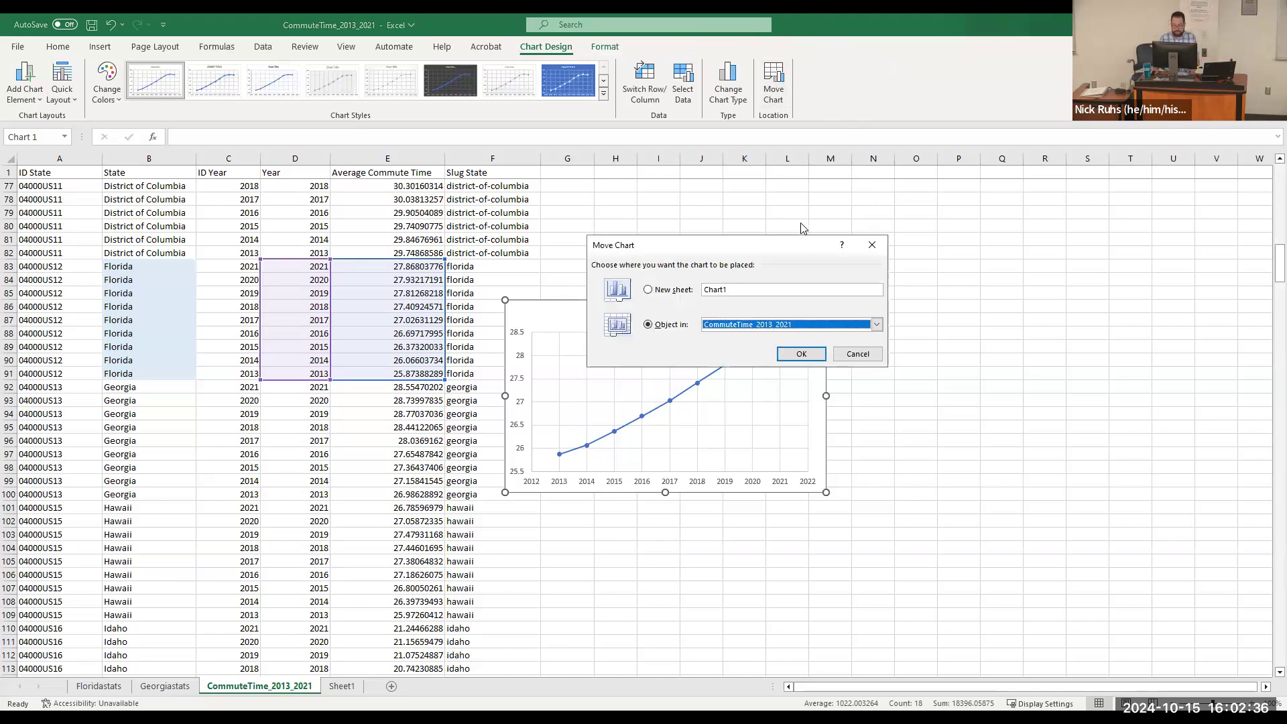
pyautogui.click(670, 294)
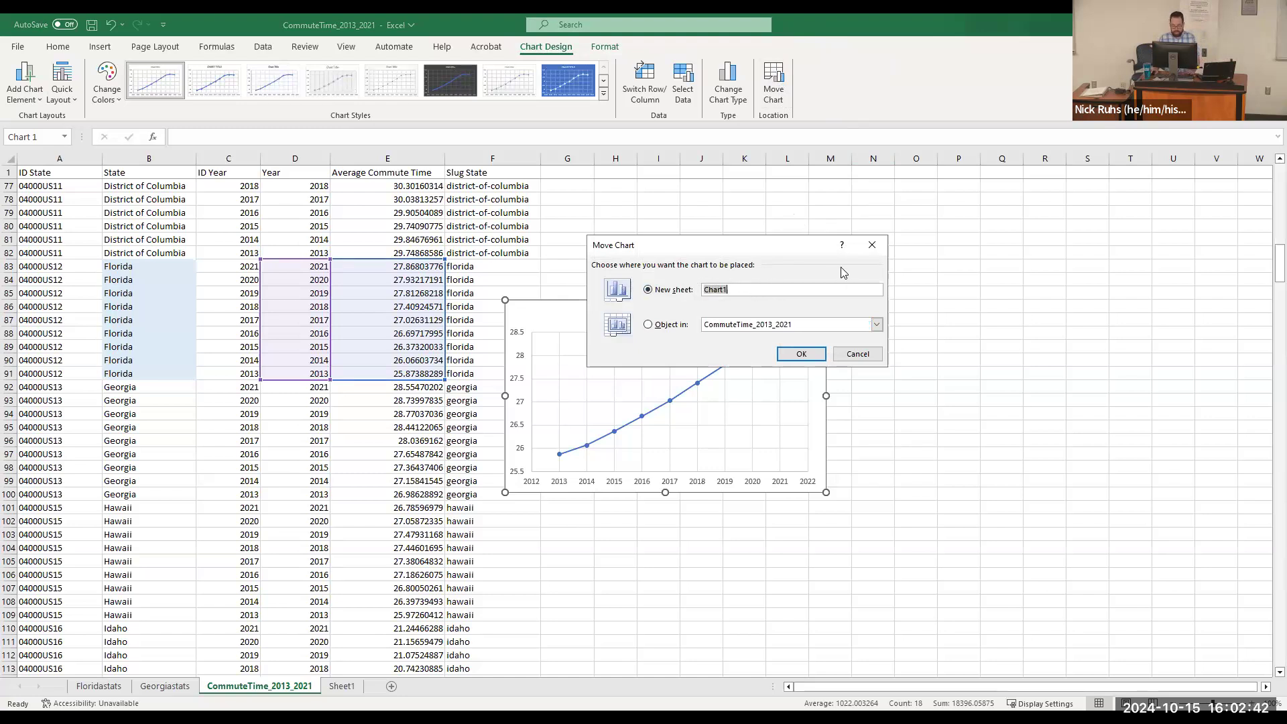
pyautogui.write('Floridaplot')
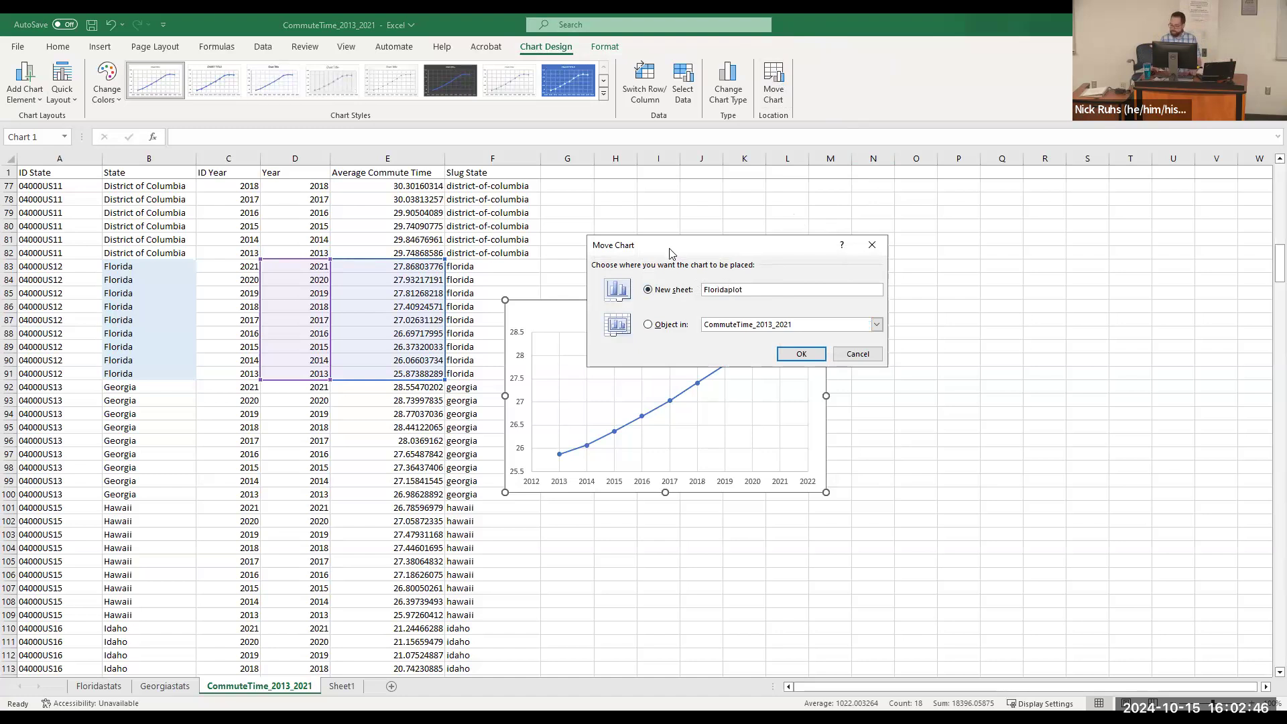
pyautogui.click(798, 355)
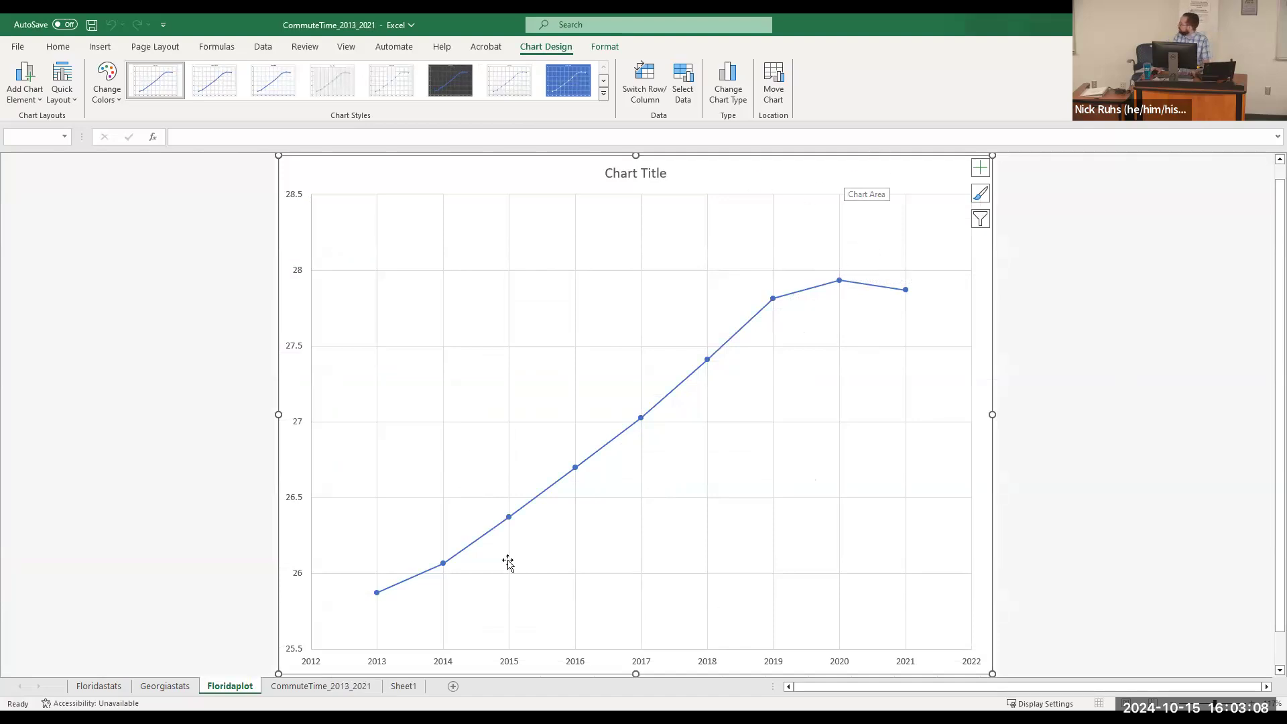
# Step: Replace the Florida chart's placeholder title with "Average Commute time per year"
pyautogui.doubleClick(634, 173)
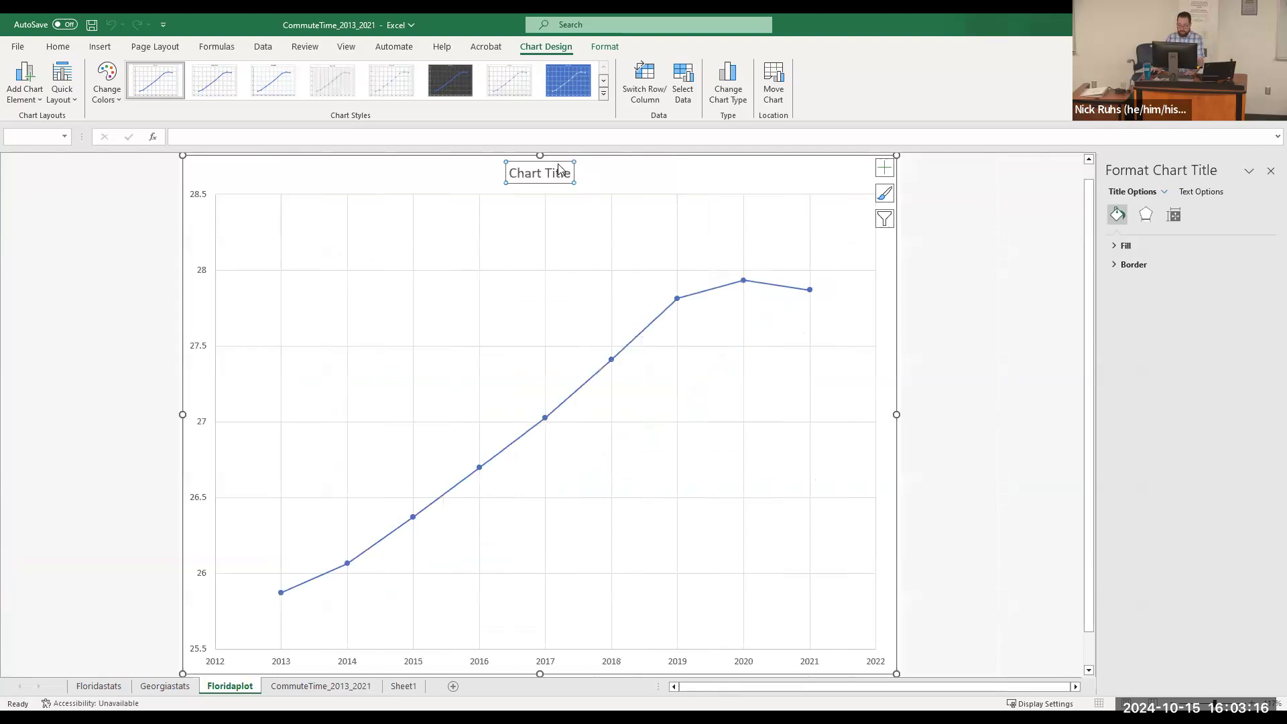
pyautogui.moveTo(570, 174); pyautogui.dragTo(510, 174)
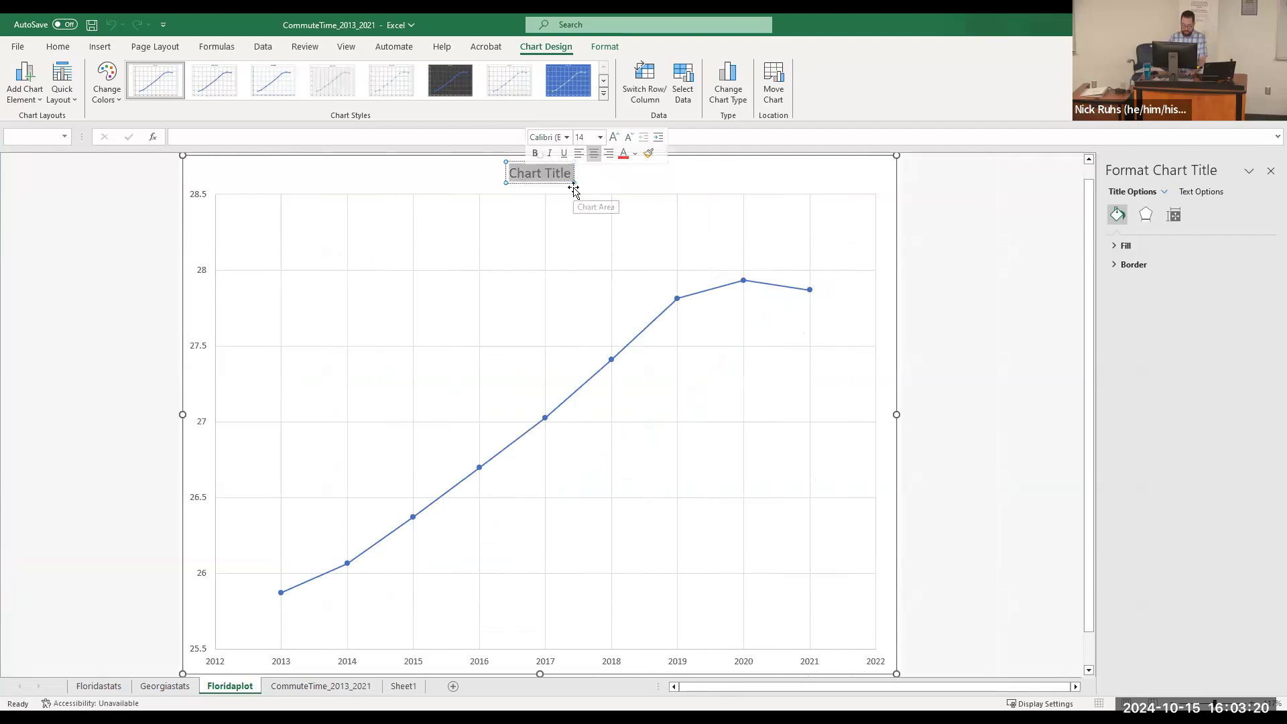
pyautogui.write('Av')
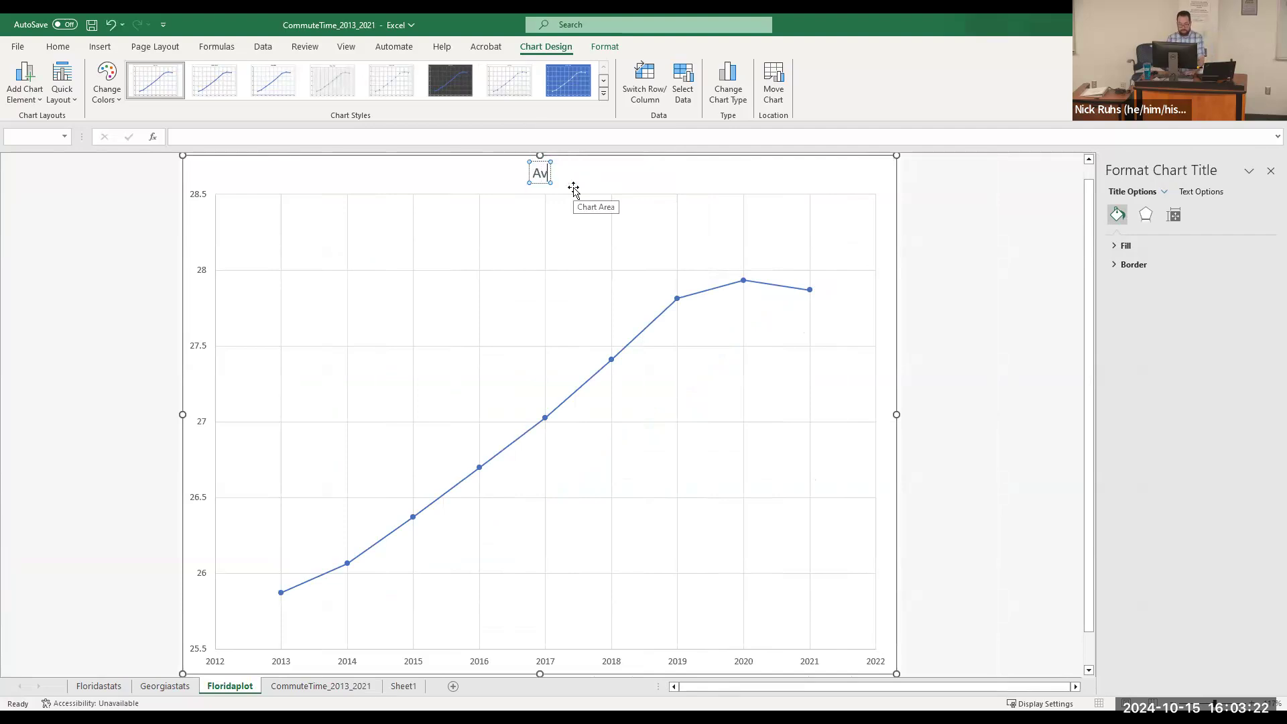
pyautogui.write('erage Co')
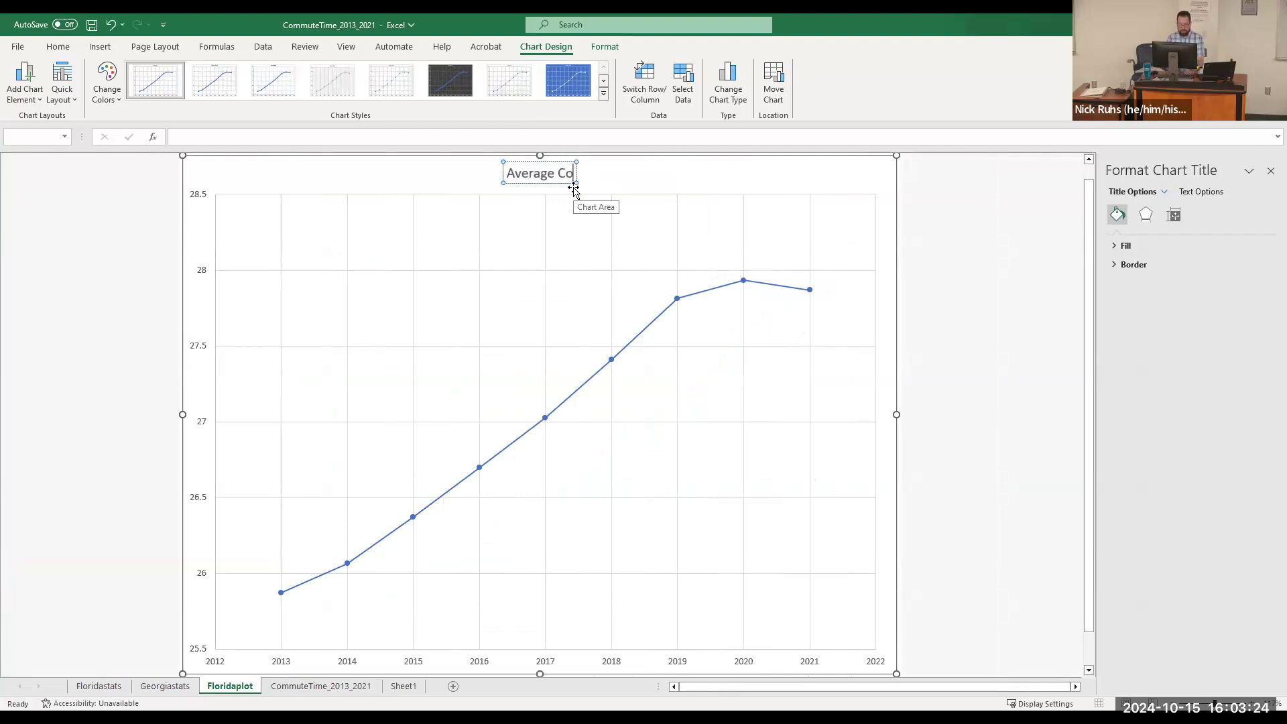
pyautogui.write('mmute time')
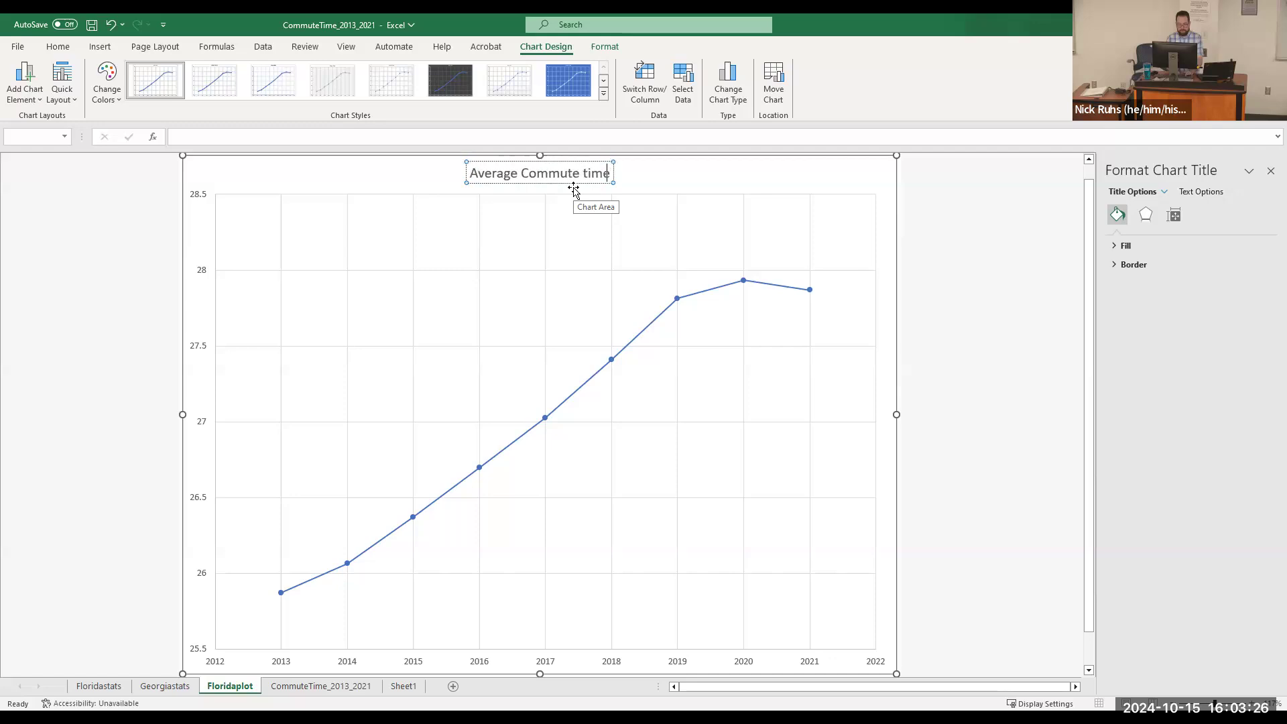
pyautogui.write(' per year')
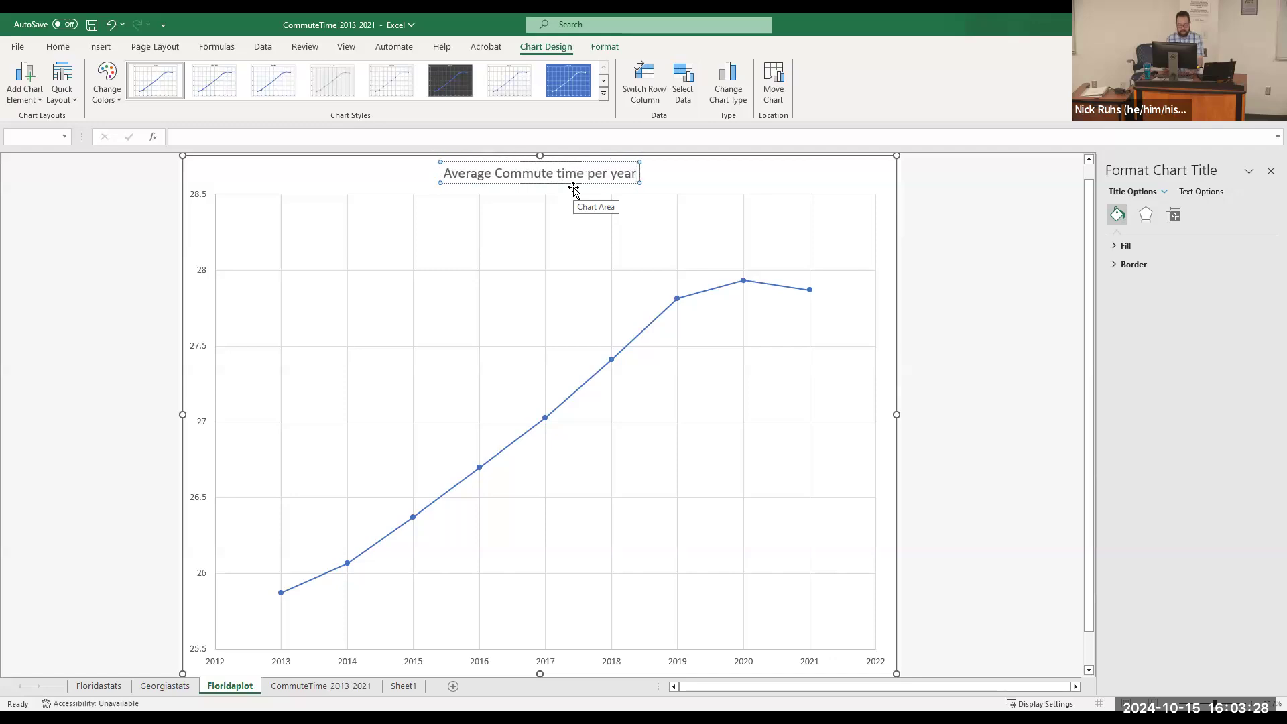
pyautogui.click(964, 229)
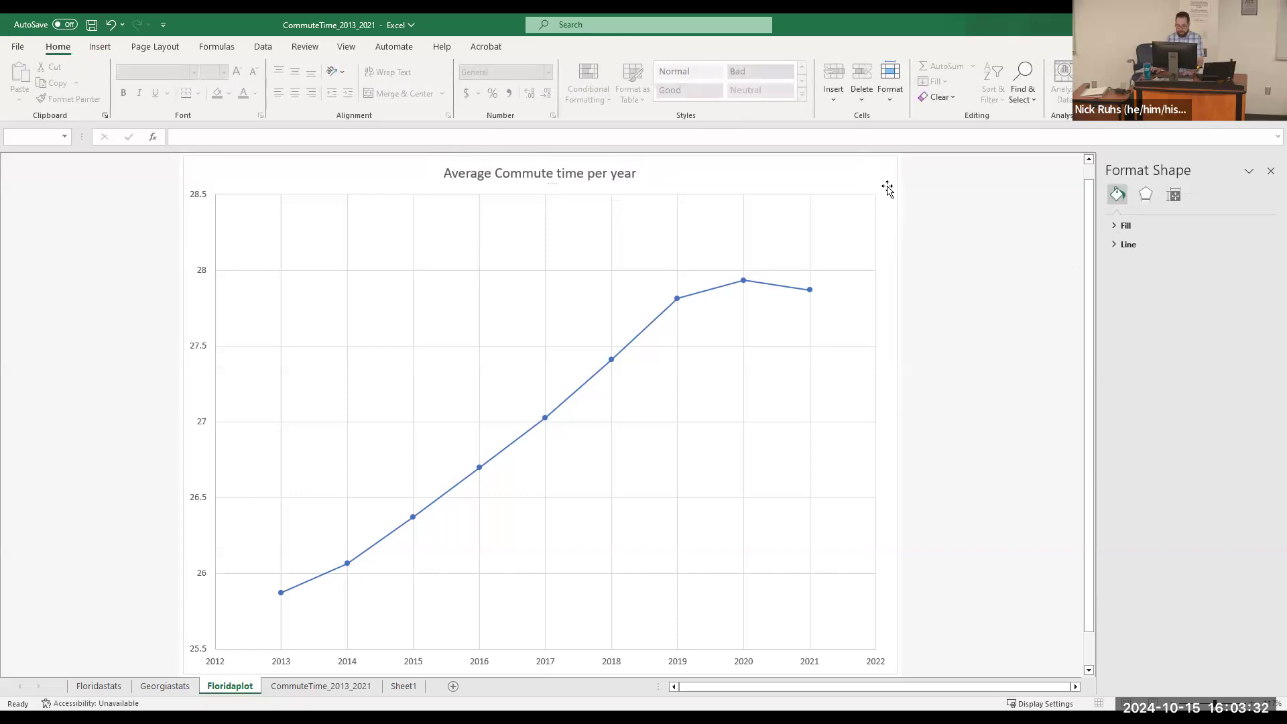
# Step: Add axis titles to the Florida commute time chart
pyautogui.click(838, 173)
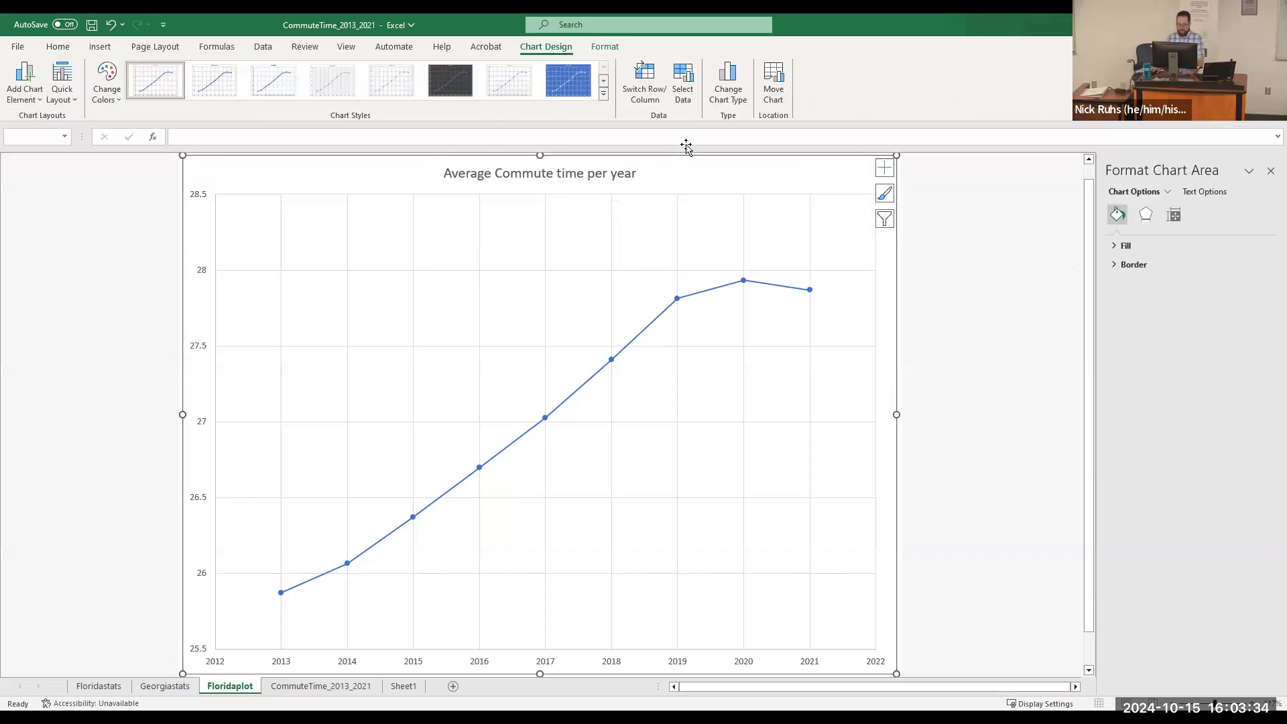
pyautogui.click(885, 169)
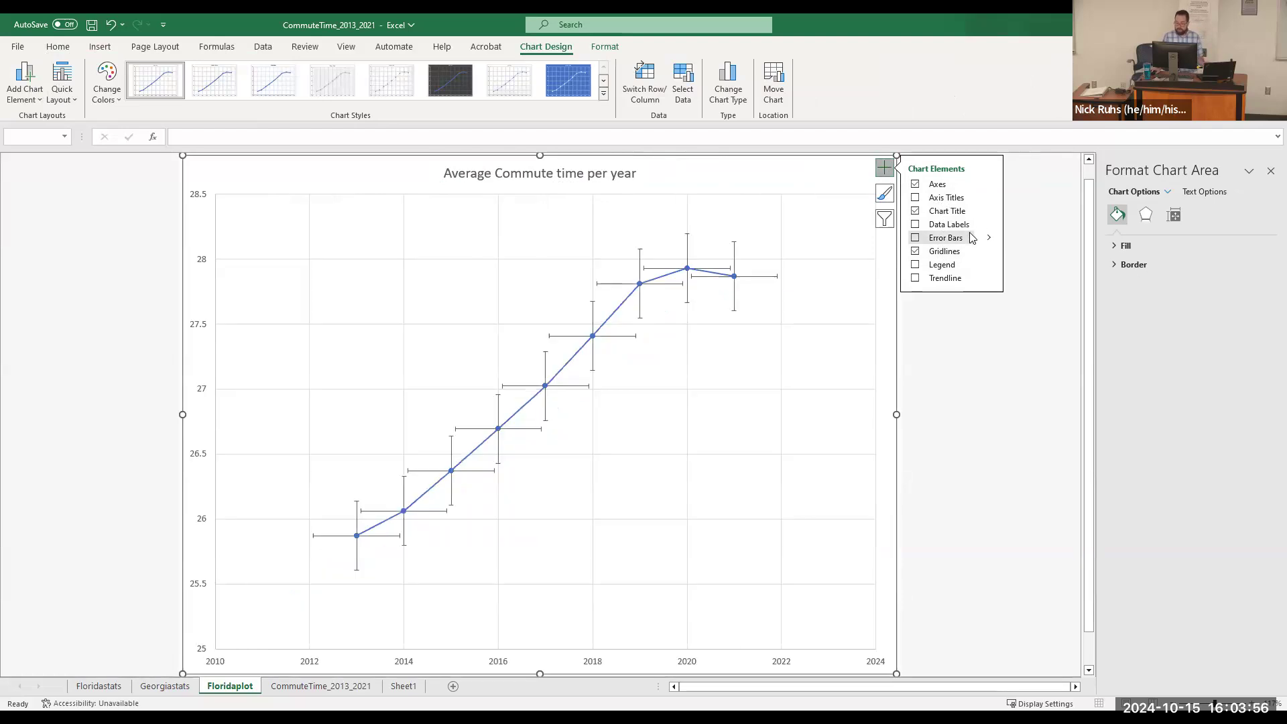
pyautogui.click(947, 199)
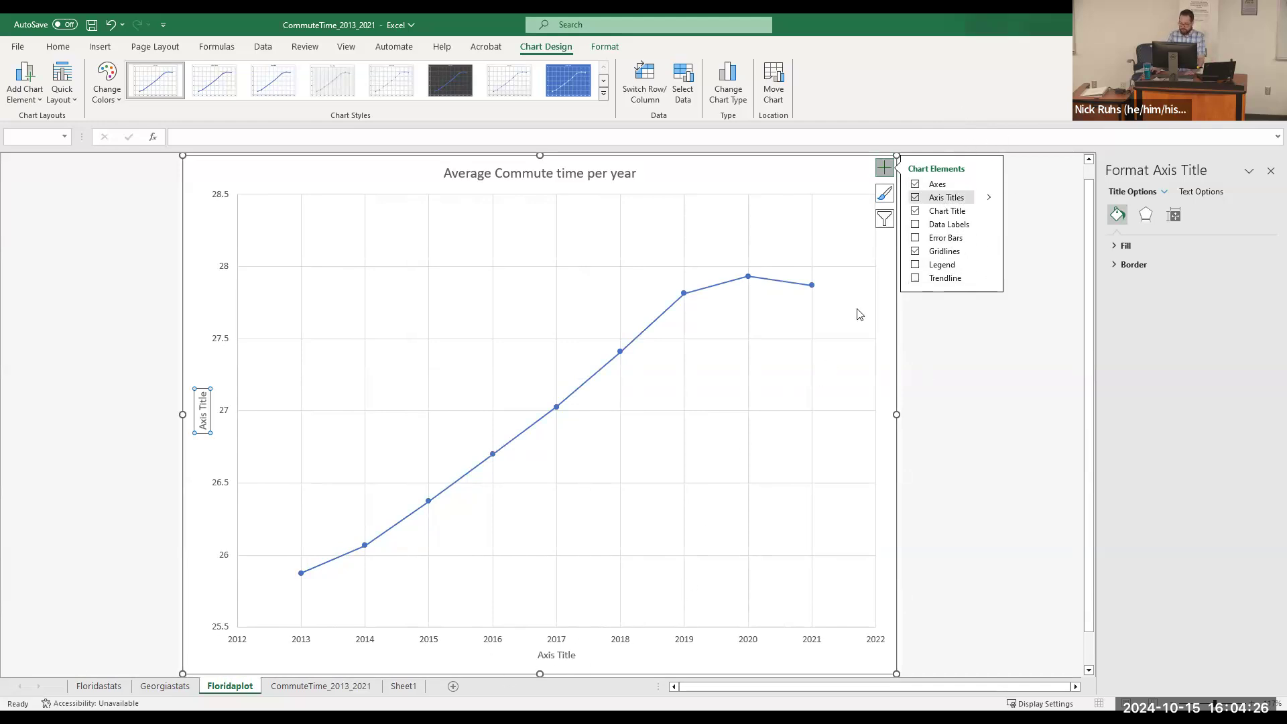
# Step: Replace the horizontal axis title's placeholder text with "Year"
pyautogui.click(563, 656)
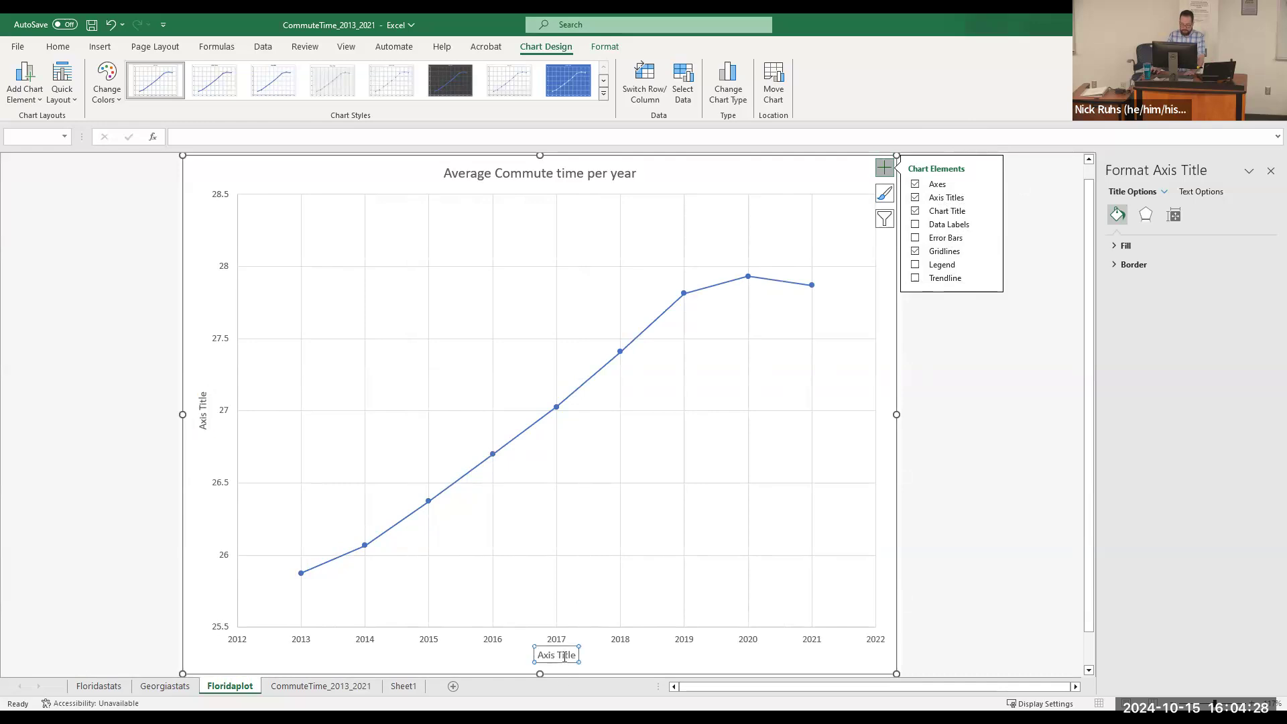
pyautogui.click(563, 655)
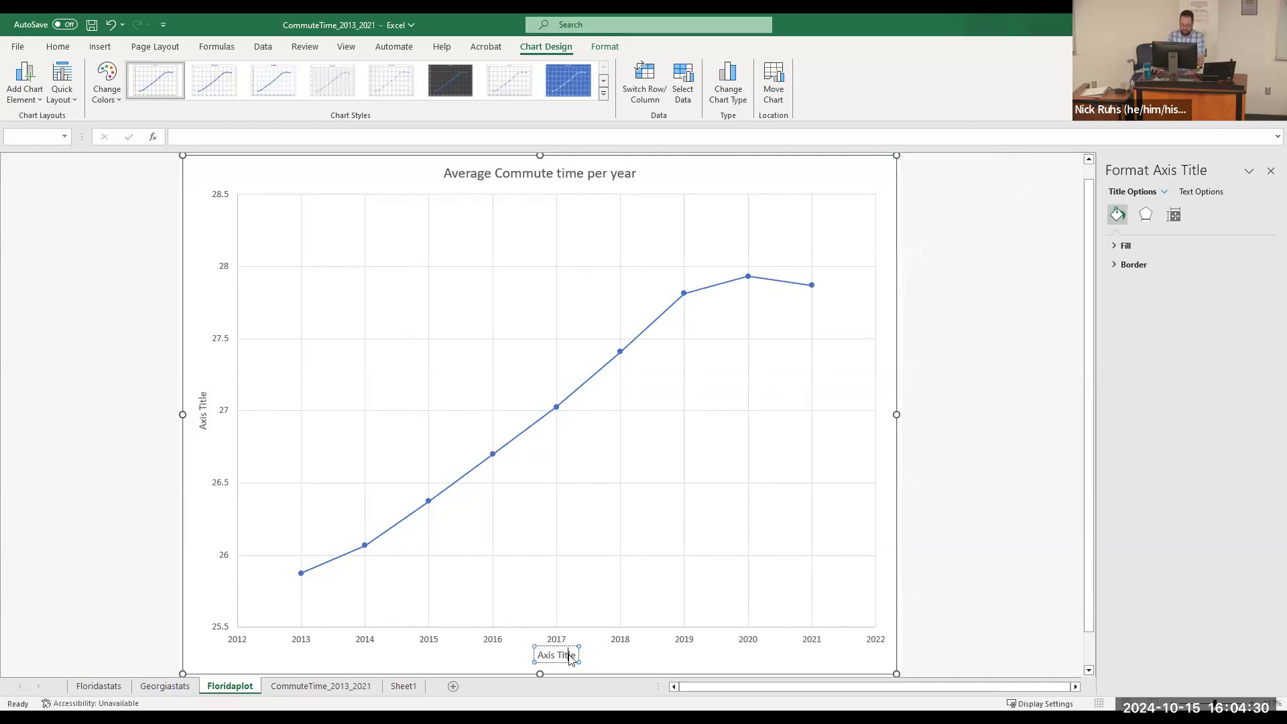
pyautogui.doubleClick(570, 655)
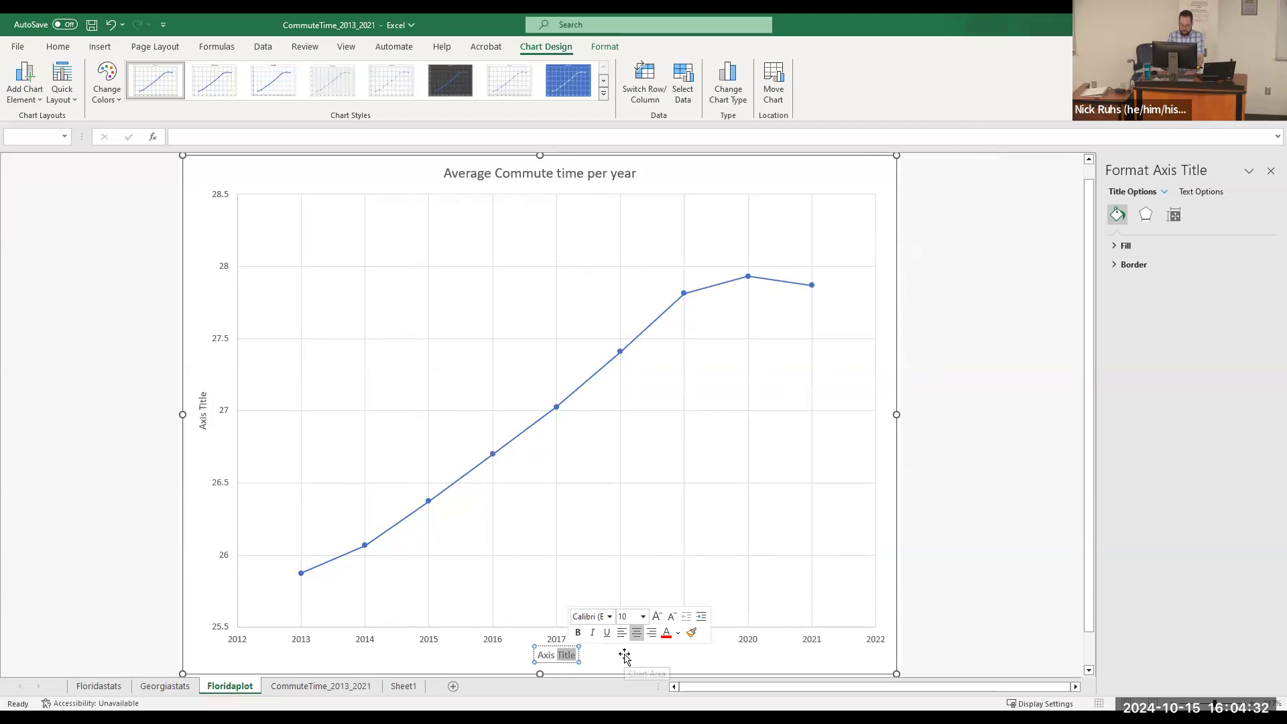
pyautogui.press('BackSpace')
pyautogui.press('BackSpace')
pyautogui.press('BackSpace')
pyautogui.press('BackSpace')
pyautogui.press('BackSpace')
pyautogui.press('BackSpace')
pyautogui.write('Year')
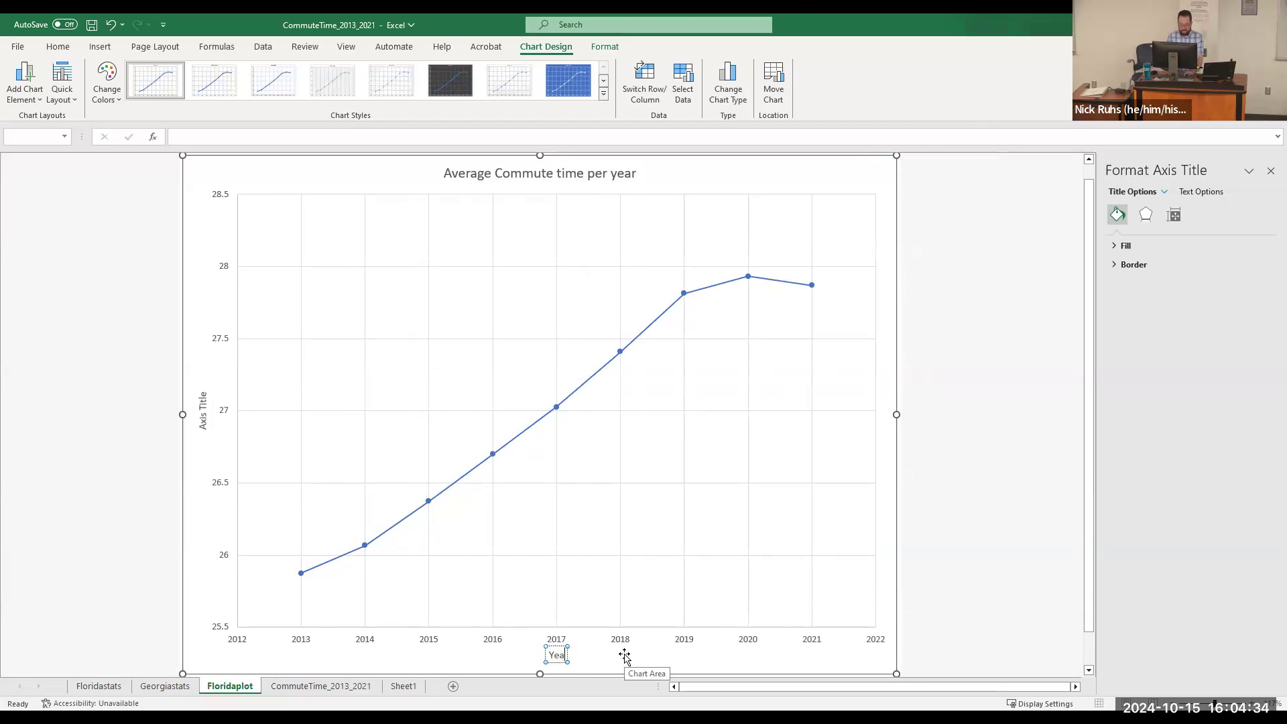
# Step: Replace the vertical axis title's placeholder text with "Time (minutes)" and deselect the chart
pyautogui.doubleClick(204, 405)
pyautogui.click(203, 403)
pyautogui.press('BackSpace')
pyautogui.press('BackSpace')
pyautogui.press('BackSpace')
pyautogui.press('BackSpace')
pyautogui.press('BackSpace')
pyautogui.press('BackSpace')
pyautogui.press('BackSpace')
pyautogui.press('BackSpace')
pyautogui.press('BackSpace')
pyautogui.press('BackSpace')
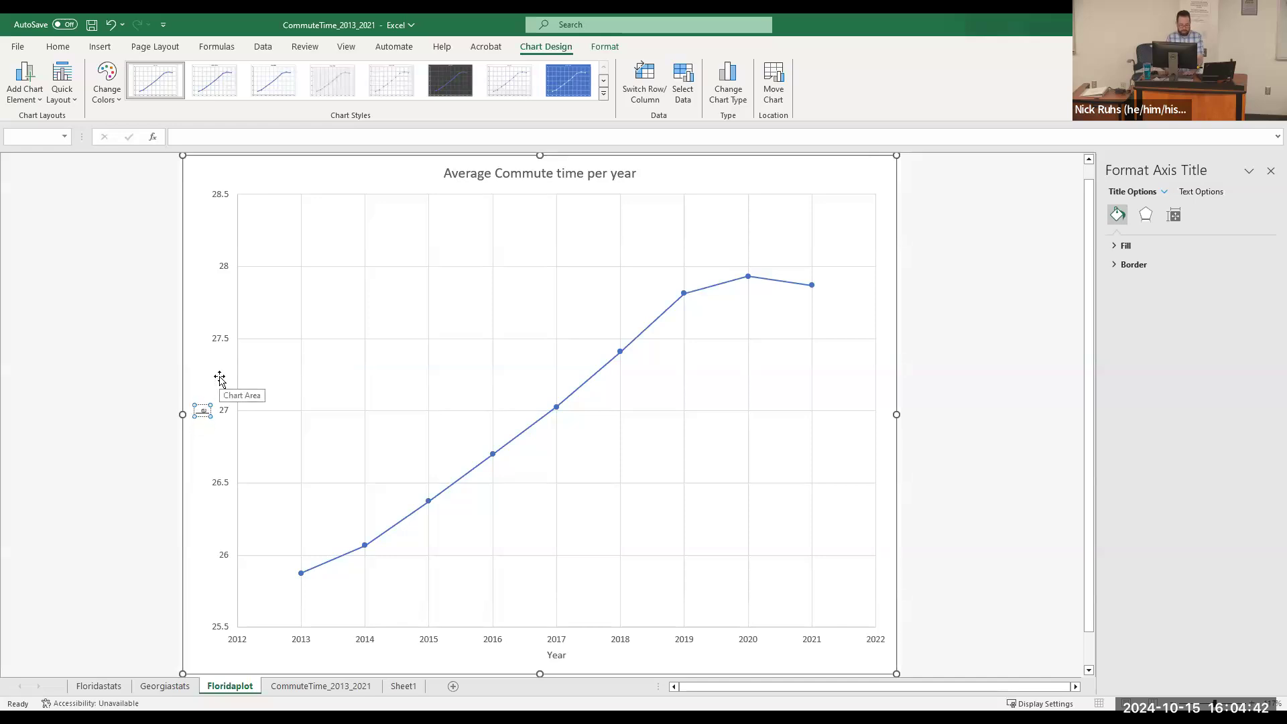
pyautogui.press('BackSpace')
pyautogui.write('Time (minutes)')
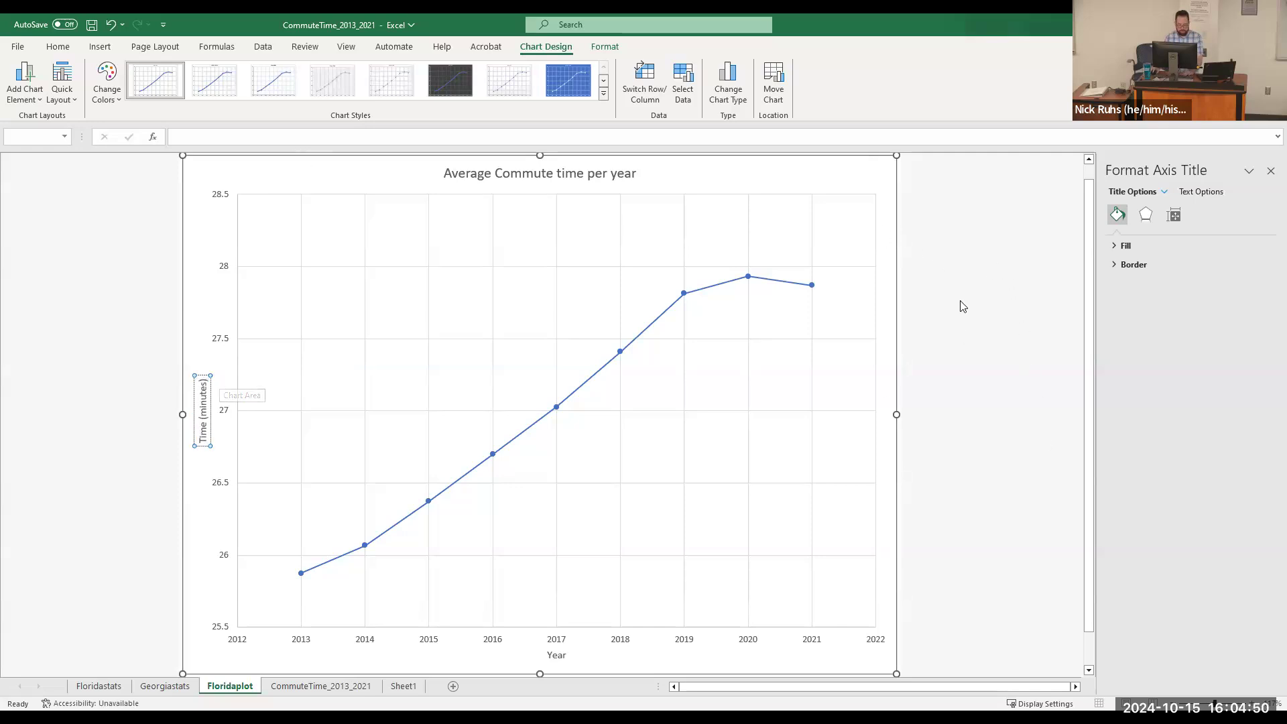
pyautogui.click(981, 252)
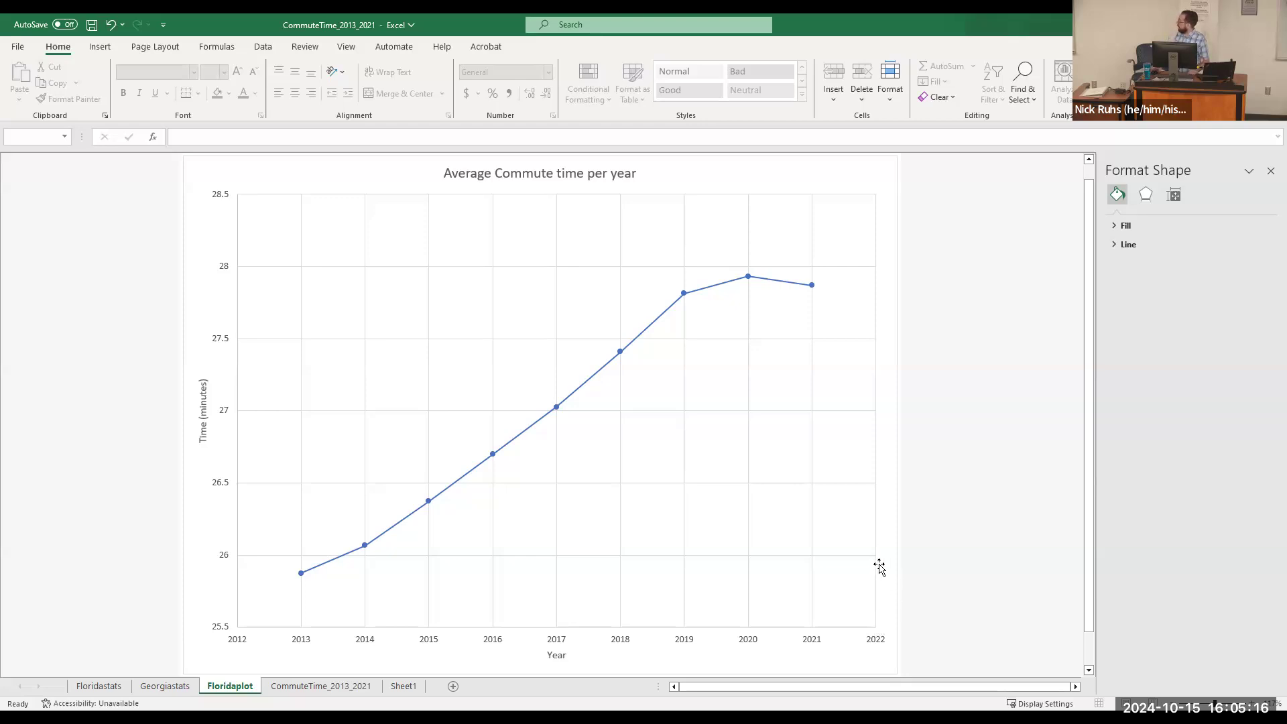
# Step: Set the horizontal year axis bounds to a minimum of 2013 and a maximum of 2021, and close the axis formatting options
pyautogui.click(880, 641)
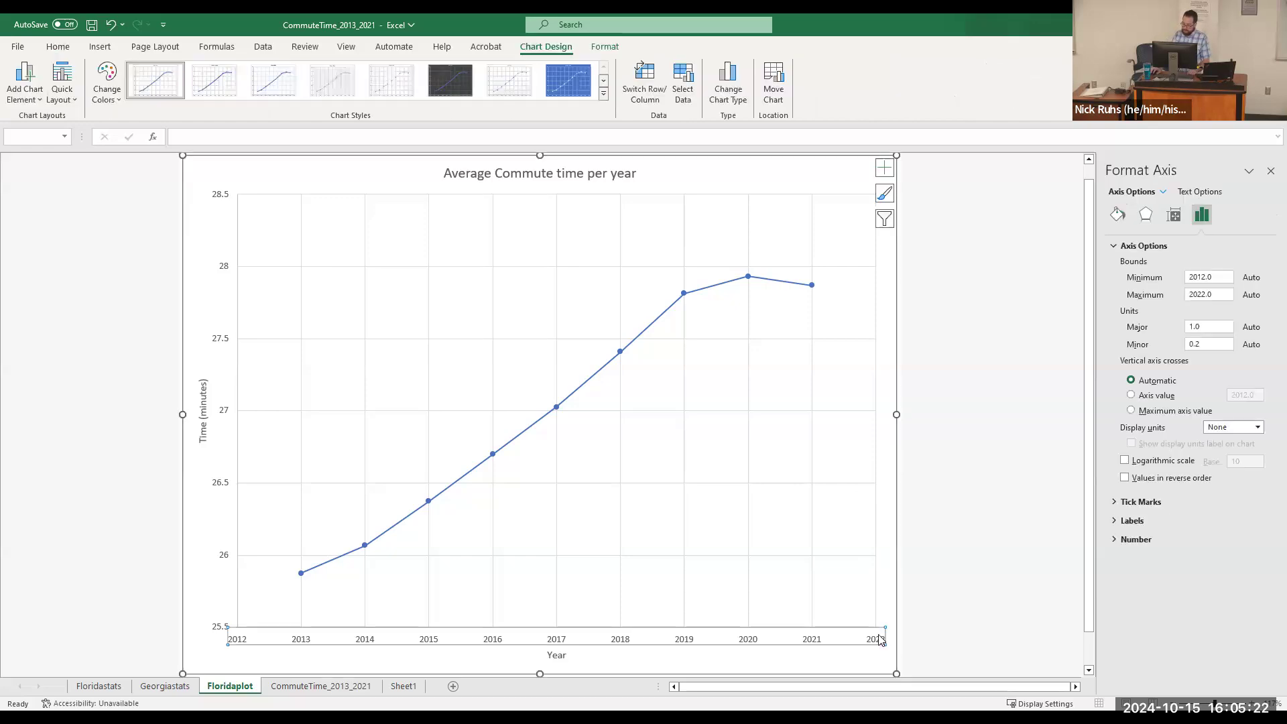
pyautogui.click(1203, 276)
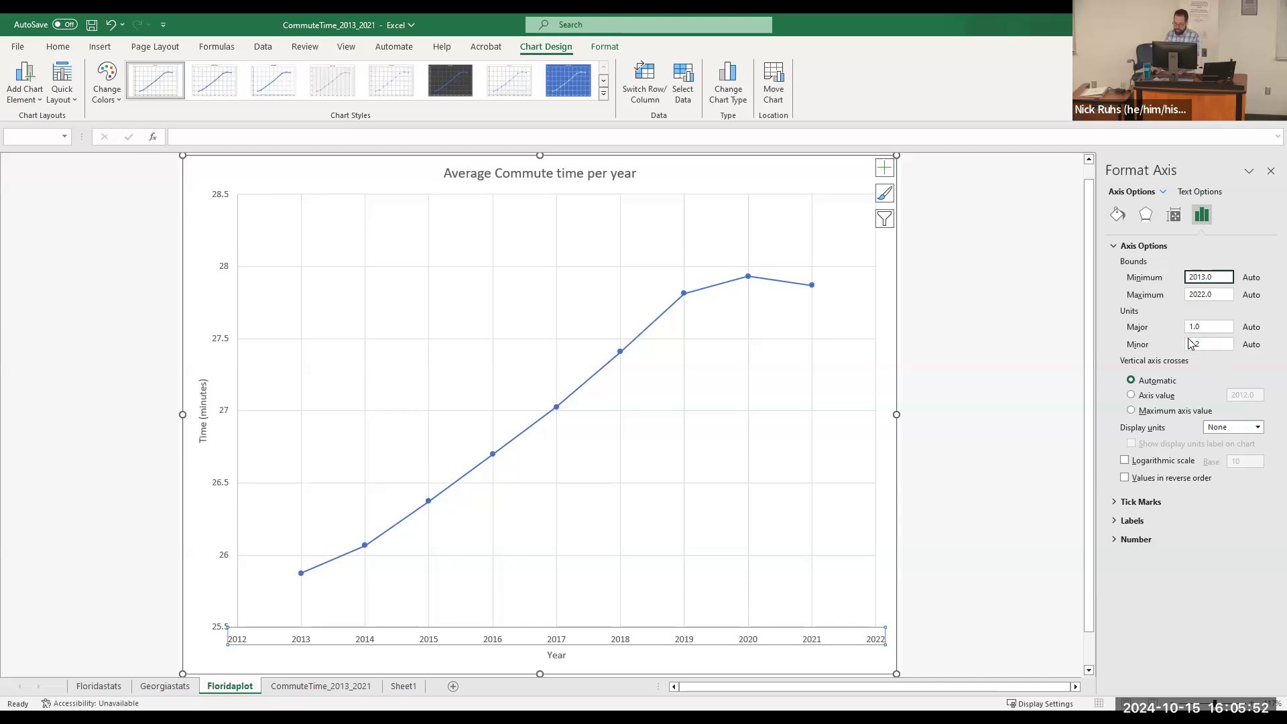
pyautogui.press('Return')
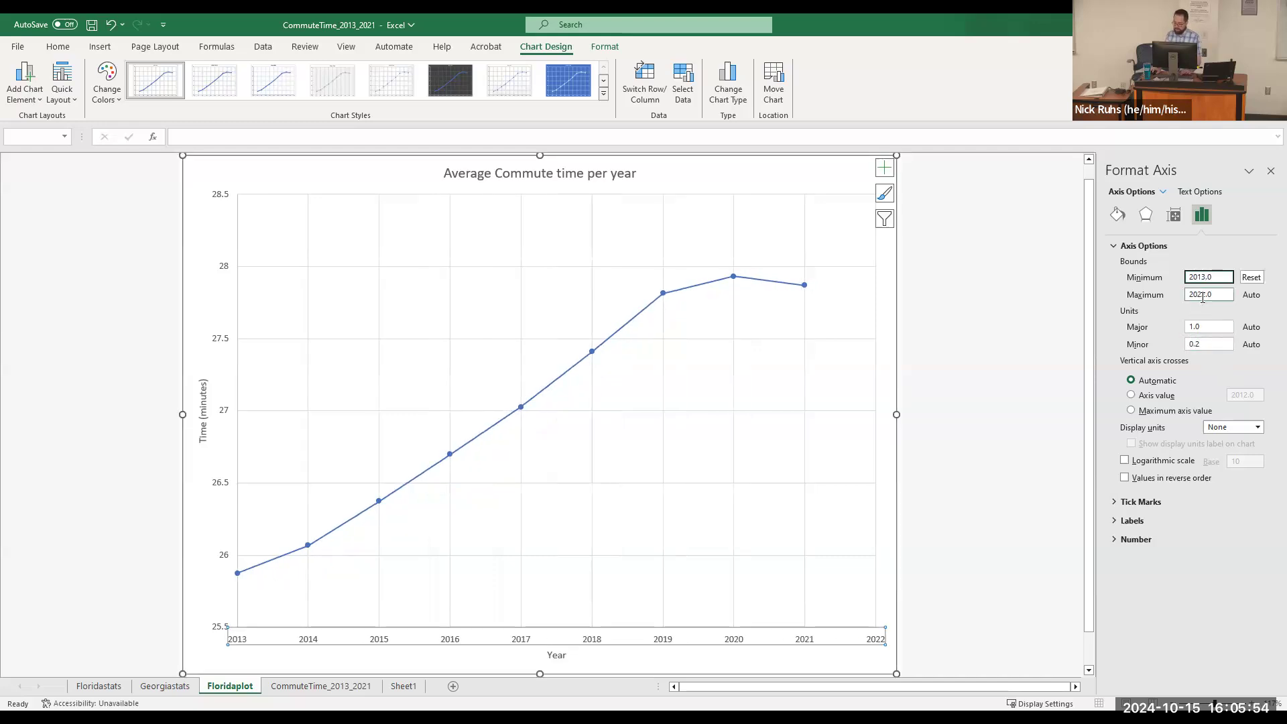
pyautogui.click(1207, 297)
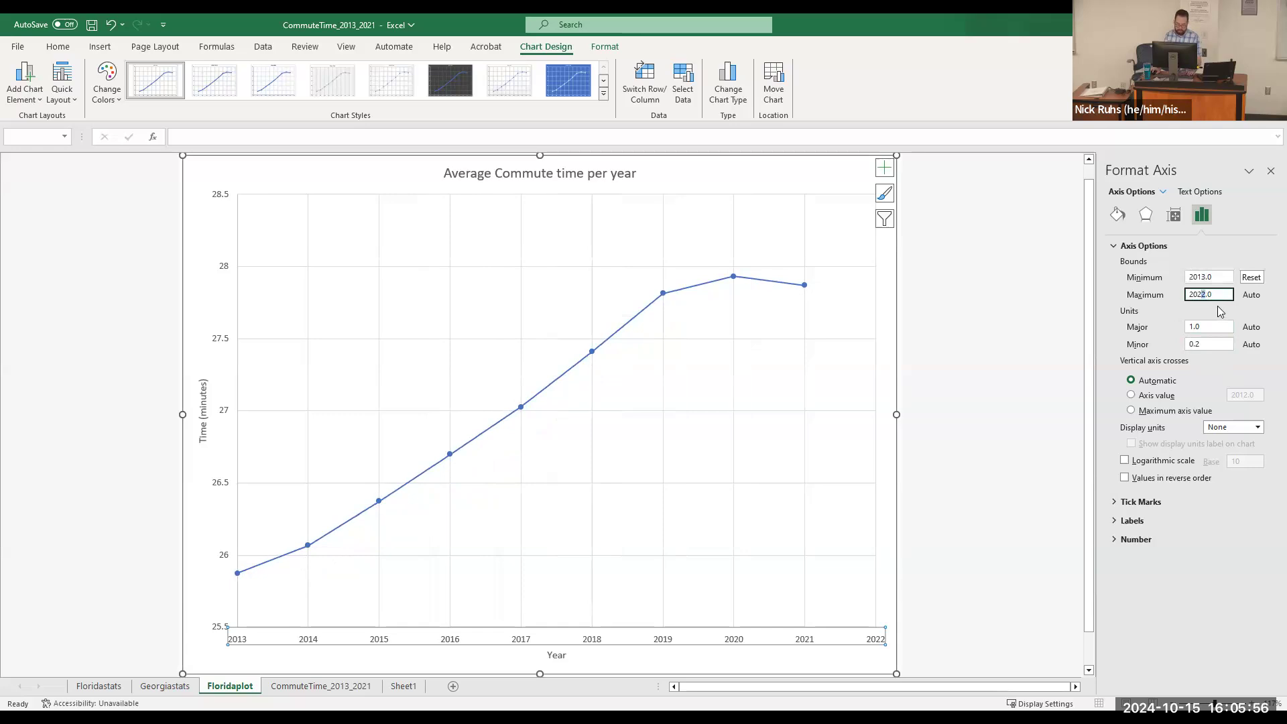
pyautogui.press('Return')
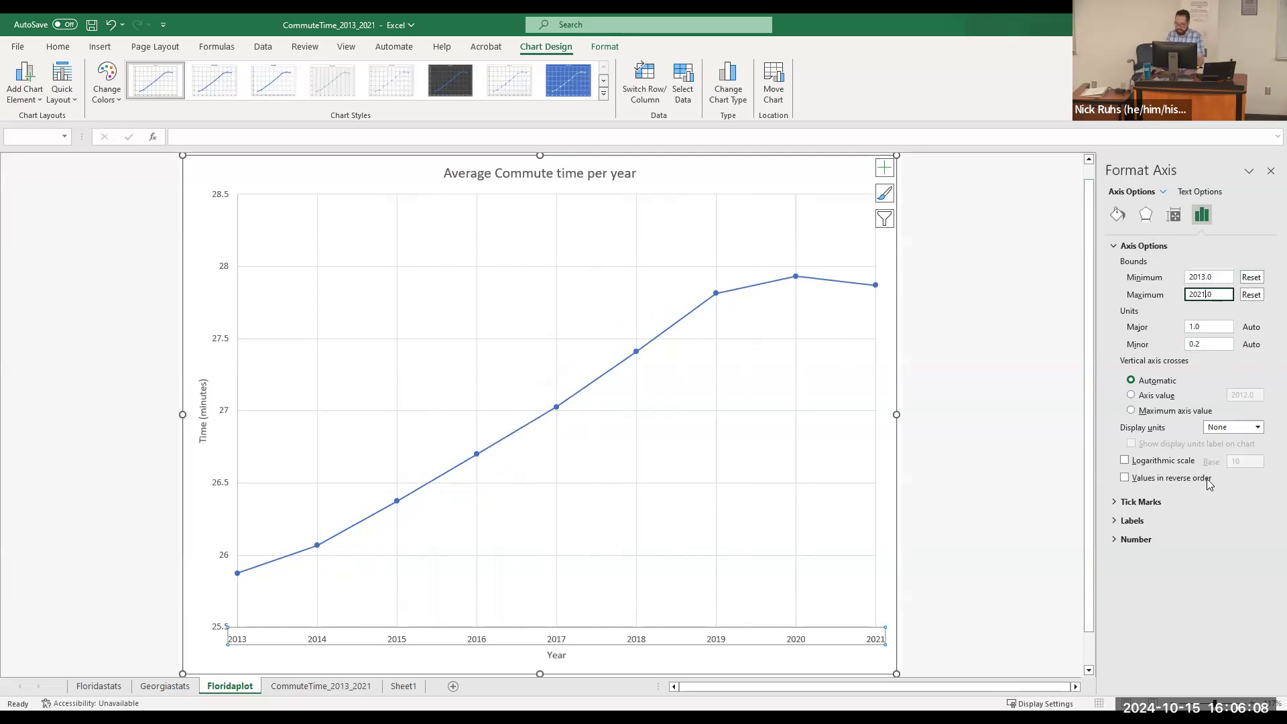
pyautogui.click(1269, 172)
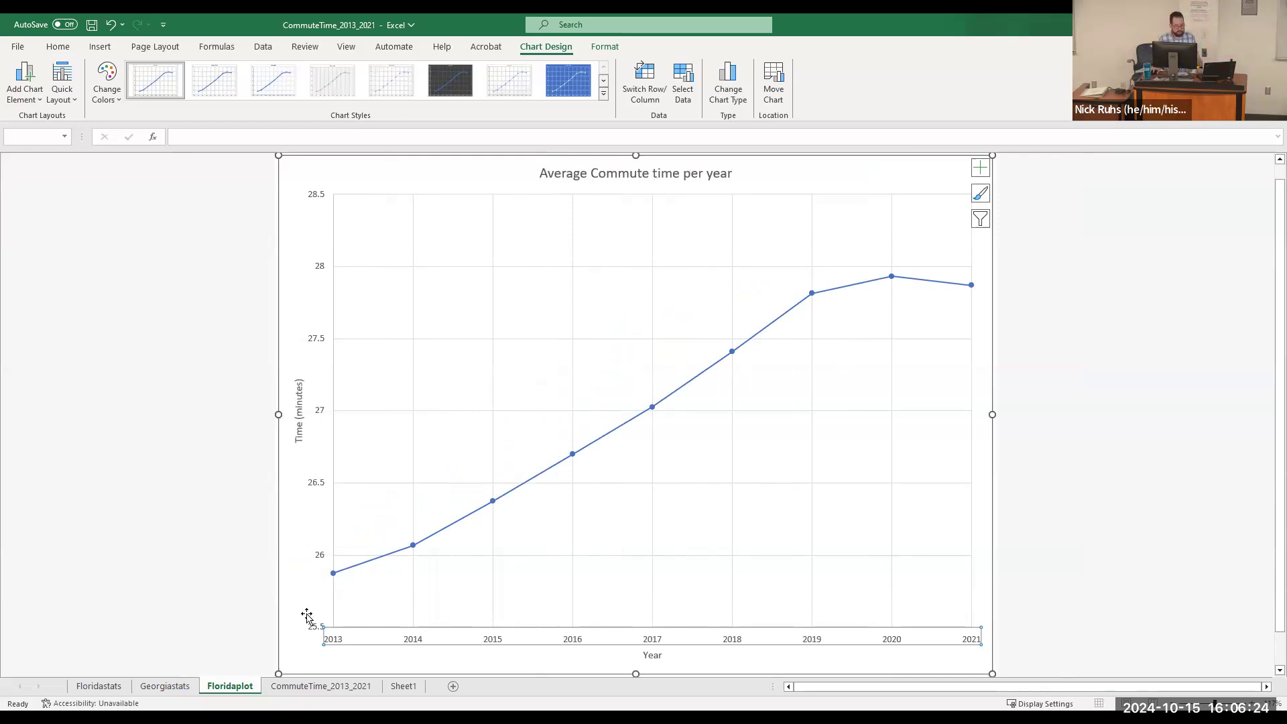
# Step: Highlight Georgia's years and average commute times in D92:E100 on the CommuteTime_2013_2021 sheet, and clear the selection
pyautogui.click(337, 687)
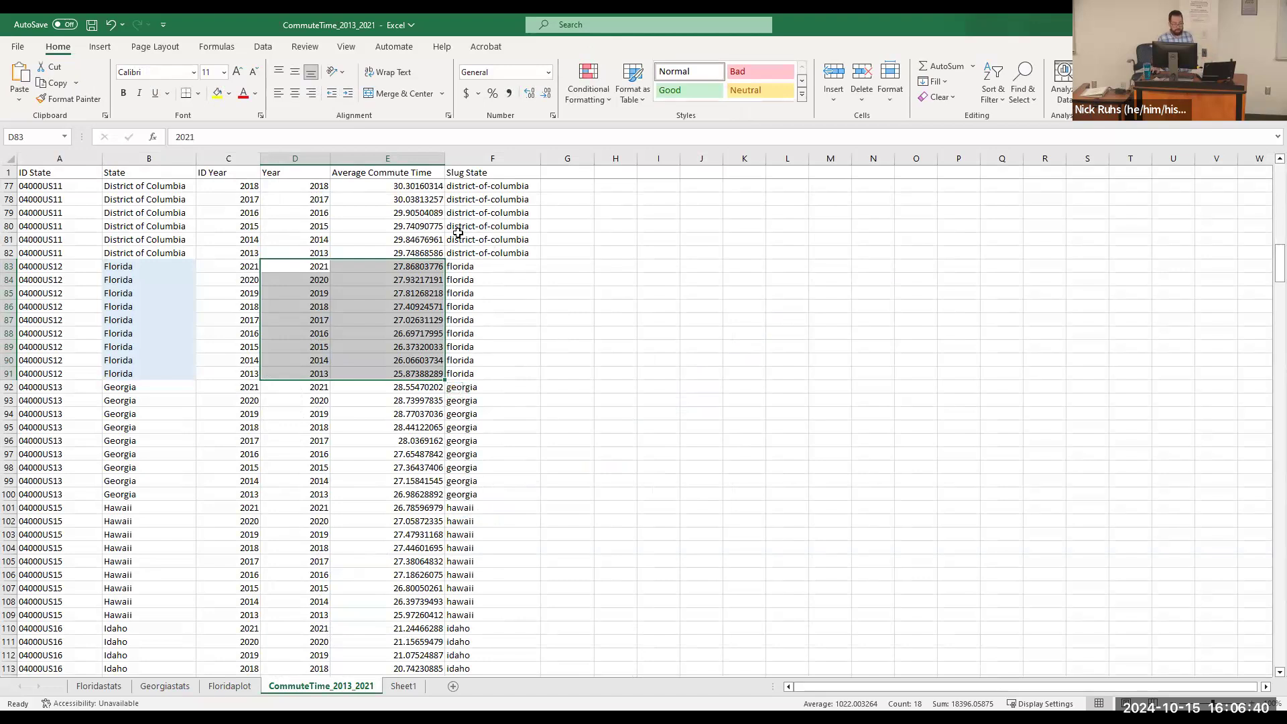
pyautogui.click(293, 387)
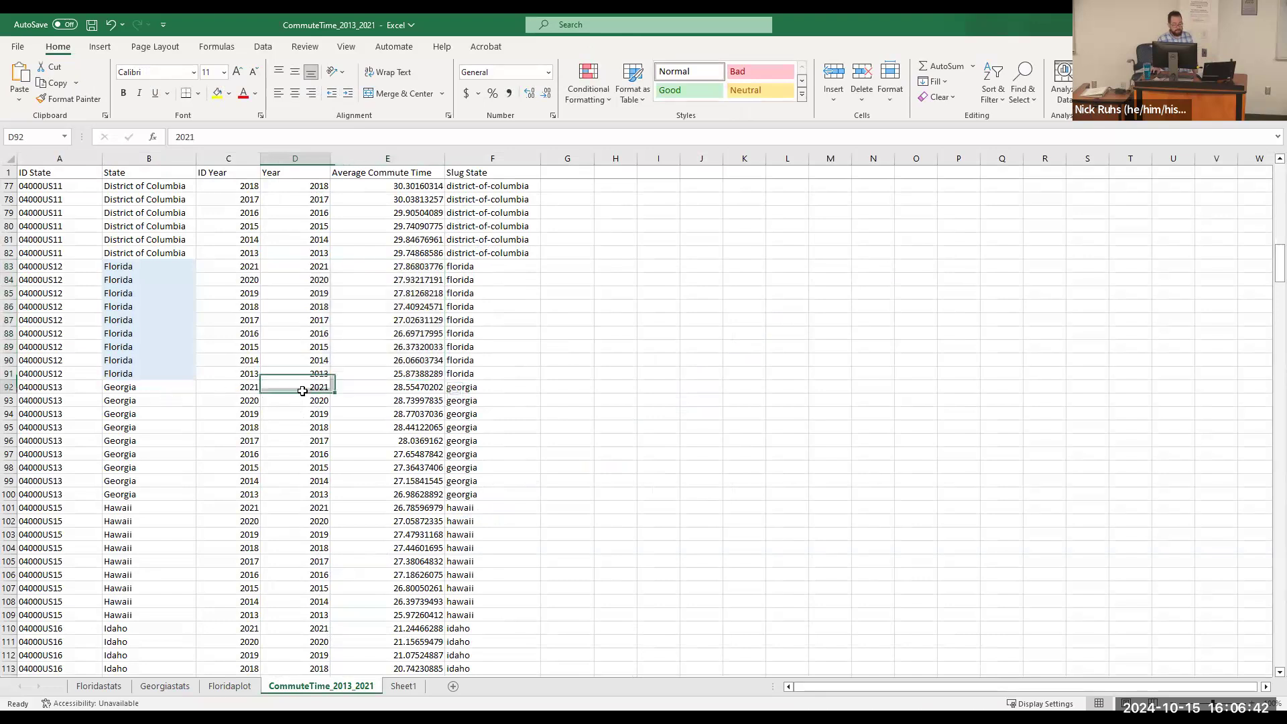
pyautogui.moveTo(293, 386); pyautogui.dragTo(370, 498)
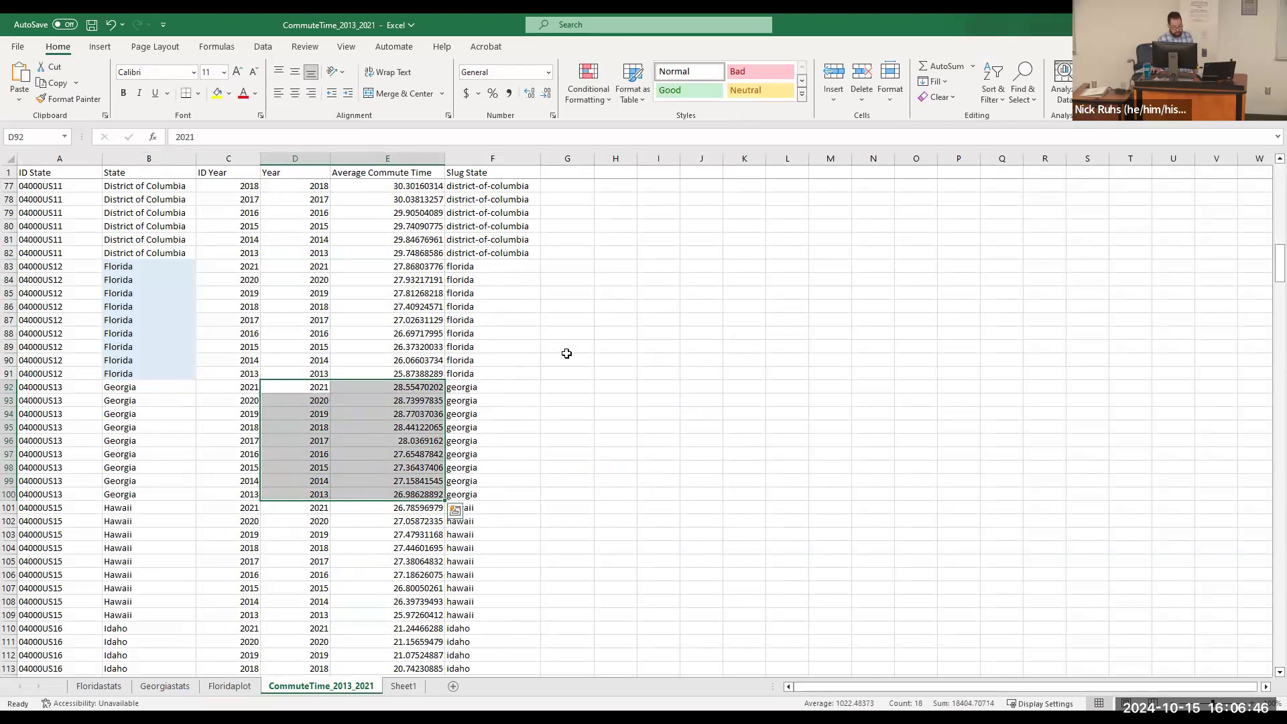
pyautogui.click(608, 377)
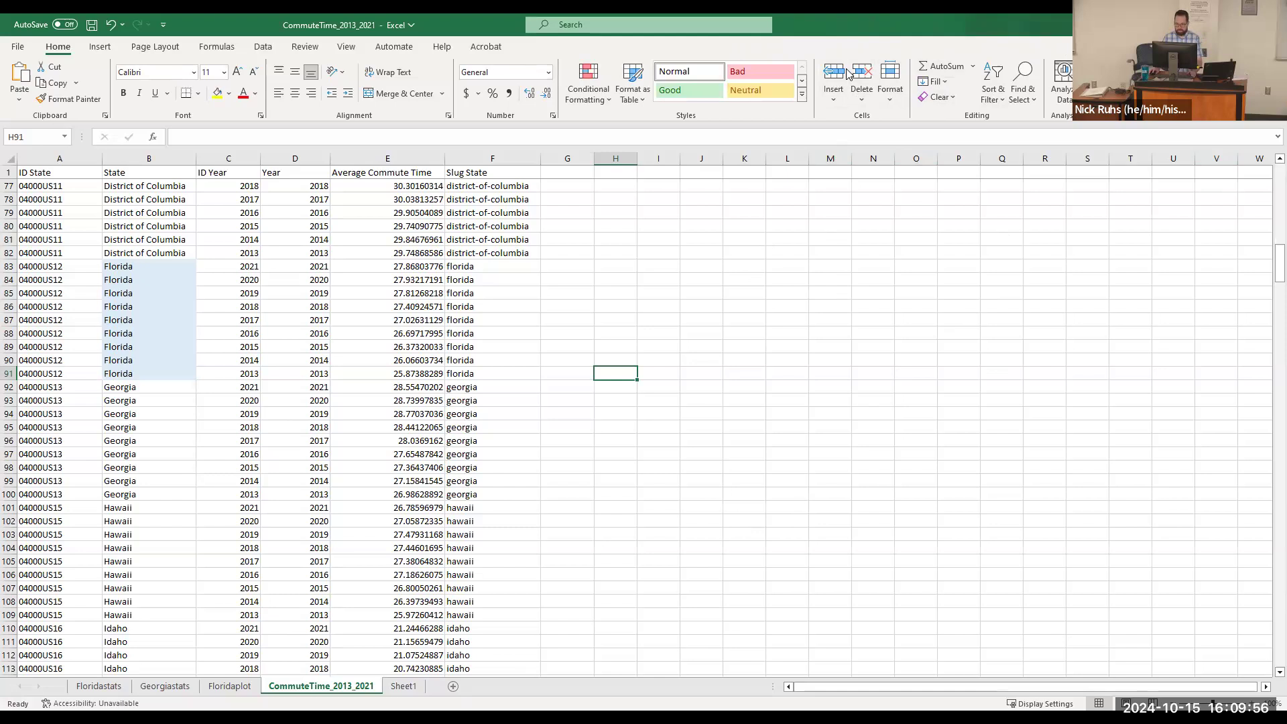
# Step: Switch to the PowerPoint presentation and browse the slide thumbnails to find Exercise #3
pyautogui.click(963, 21)
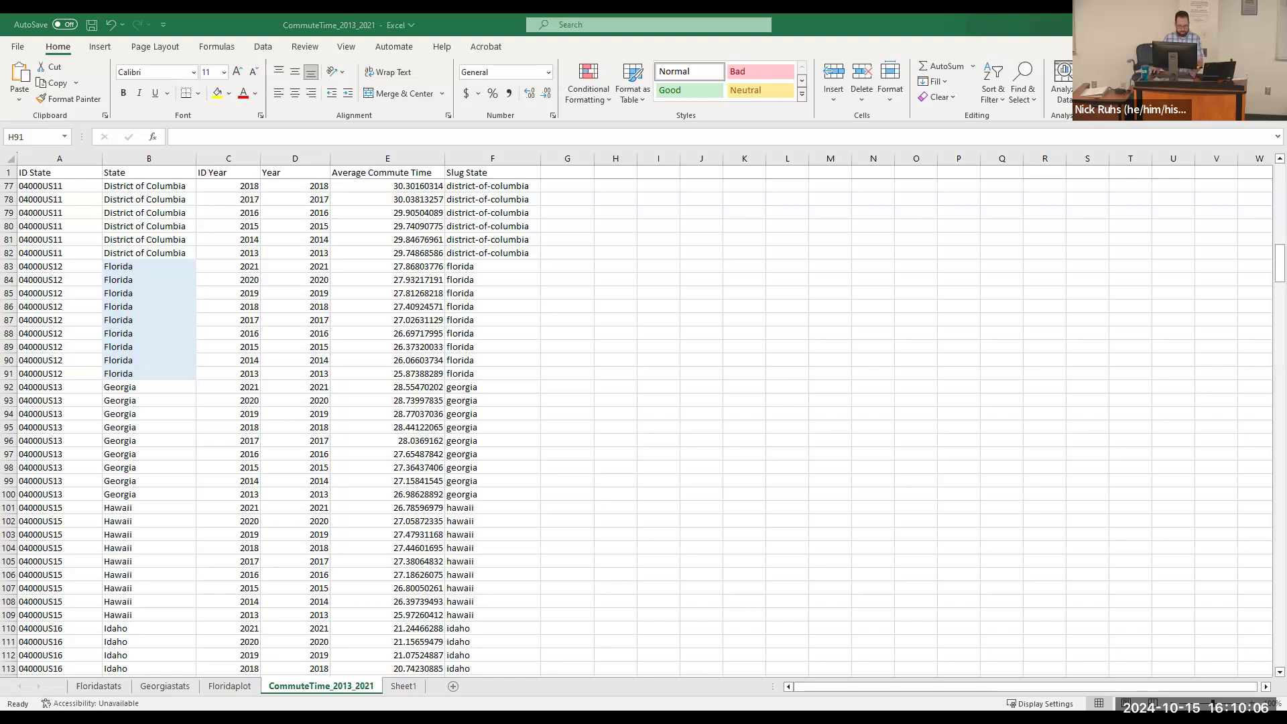
pyautogui.hotkey('alt', 'Tab')
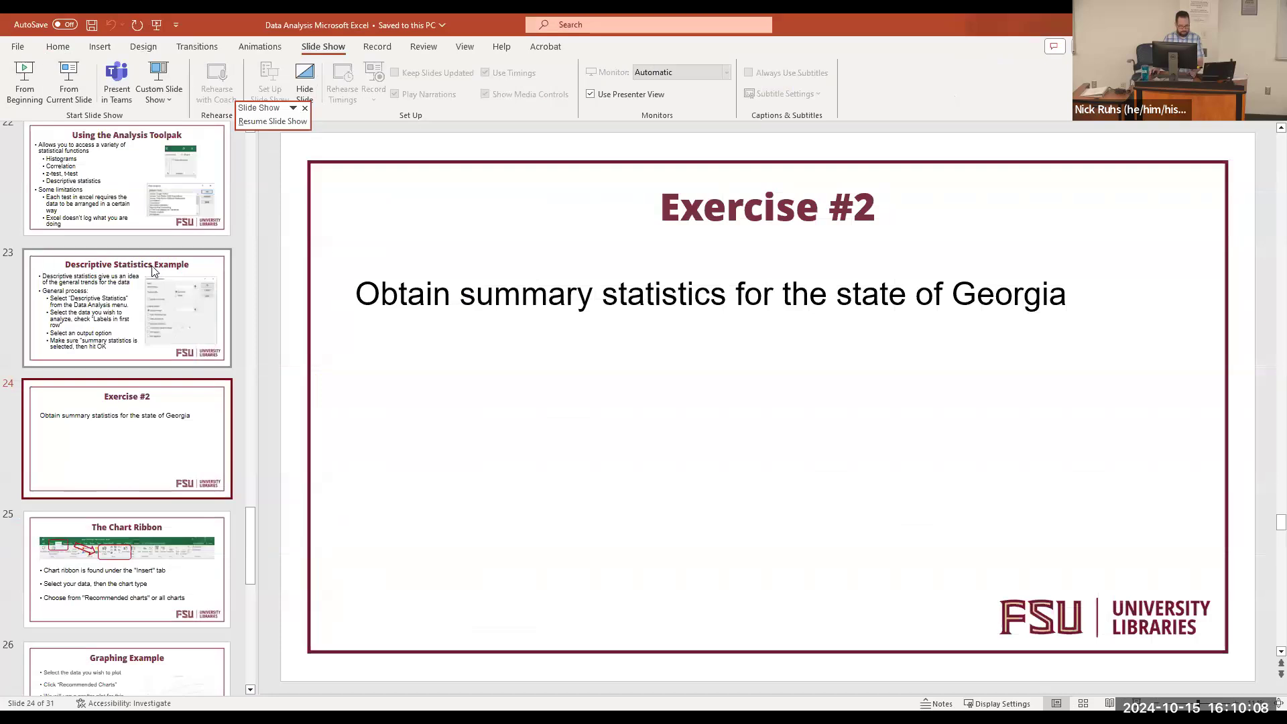
pyautogui.scroll(-8, 155, 264)
pyautogui.scroll(-1, 154, 260)
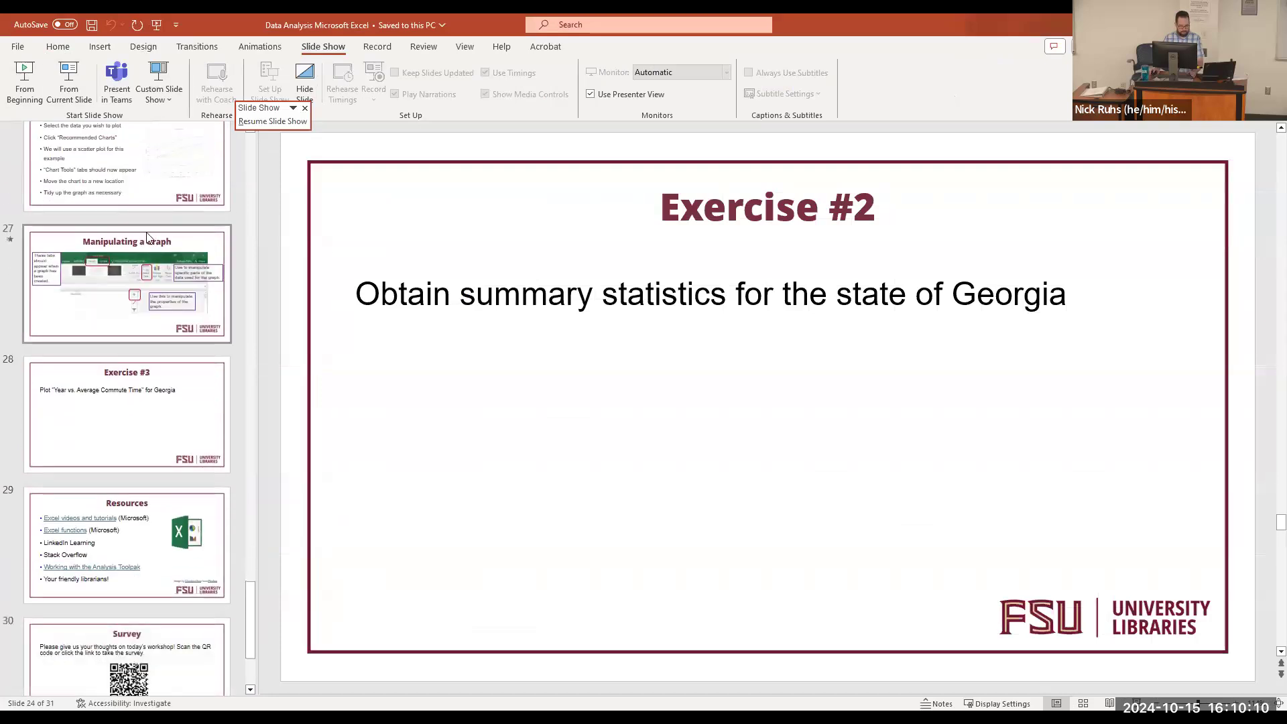